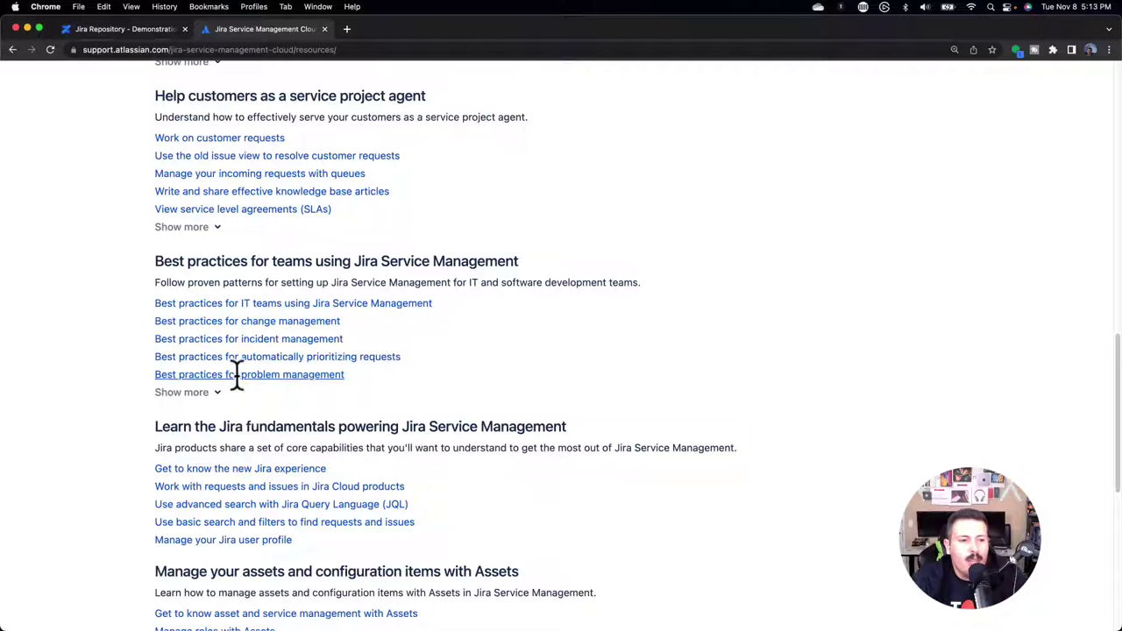
Expand the full topic lists for team best practices, helping customers as a service project agent, and IT service management (ITSM)
{"action": "left_click", "coordinate": [203, 393]}
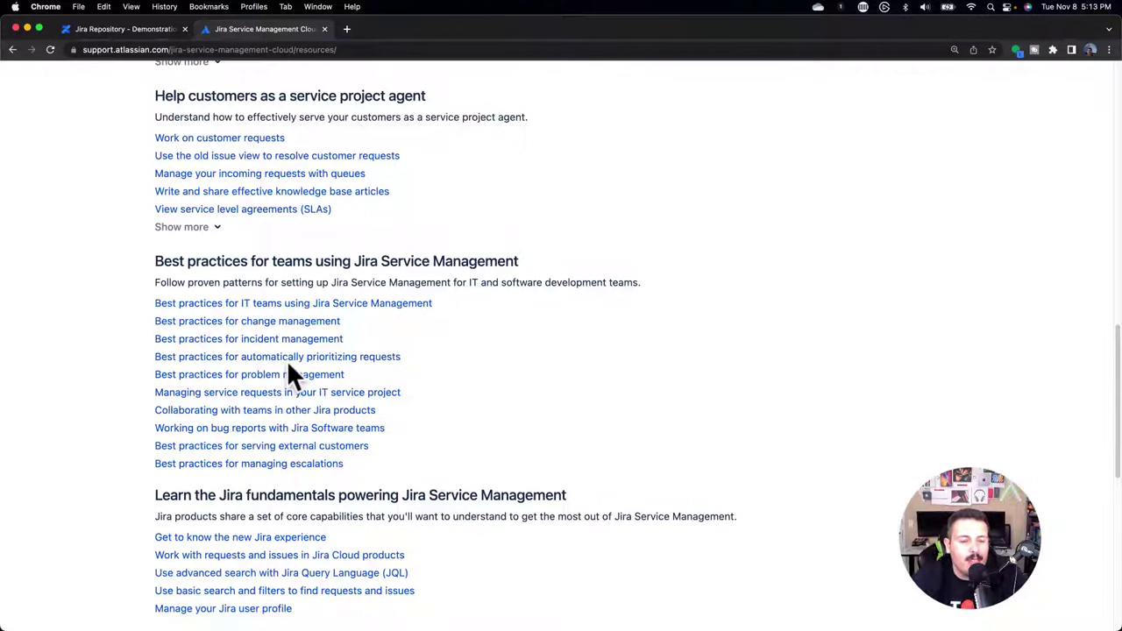
{"action": "scroll", "coordinate": [291, 370], "scroll_direction": "up", "scroll_amount": 4}
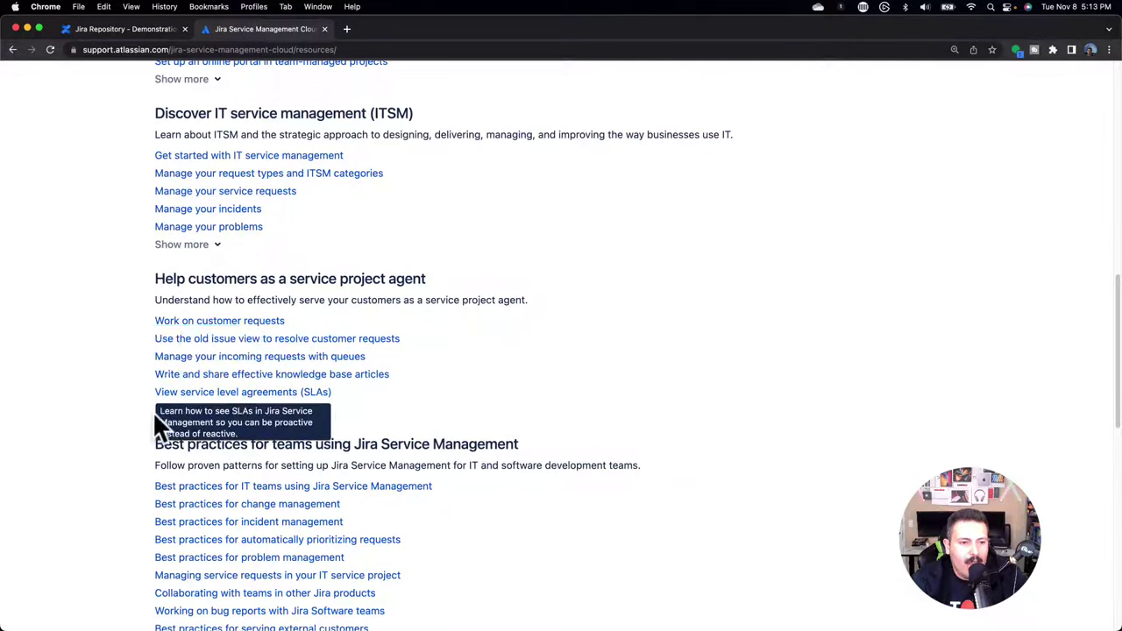
{"action": "left_click", "coordinate": [204, 409]}
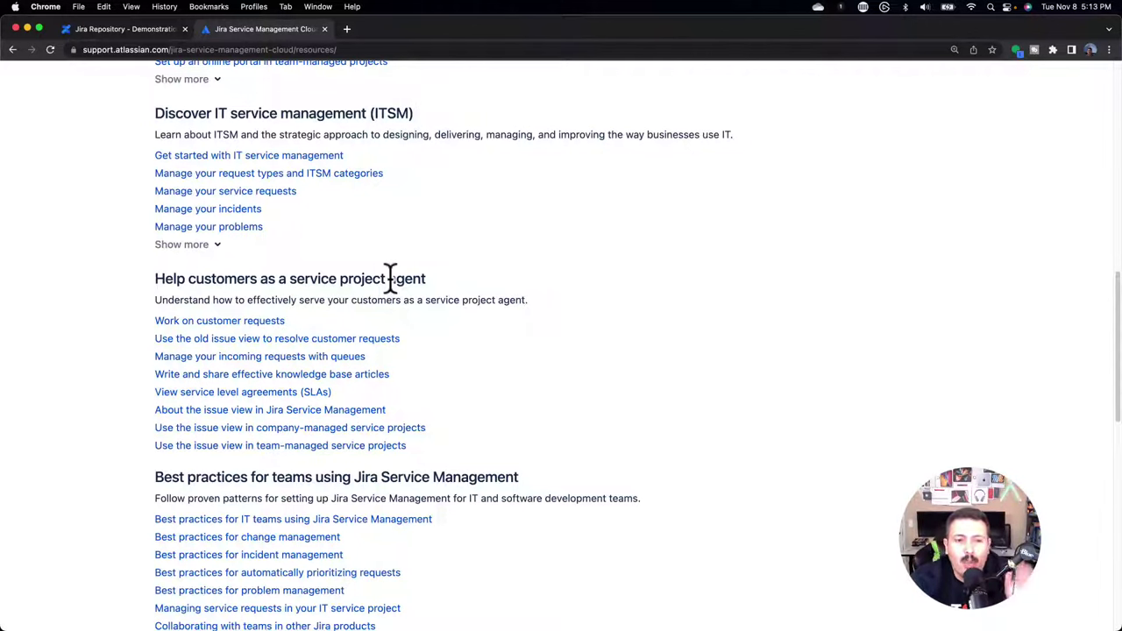
{"action": "scroll", "coordinate": [379, 270], "scroll_direction": "up", "scroll_amount": 3}
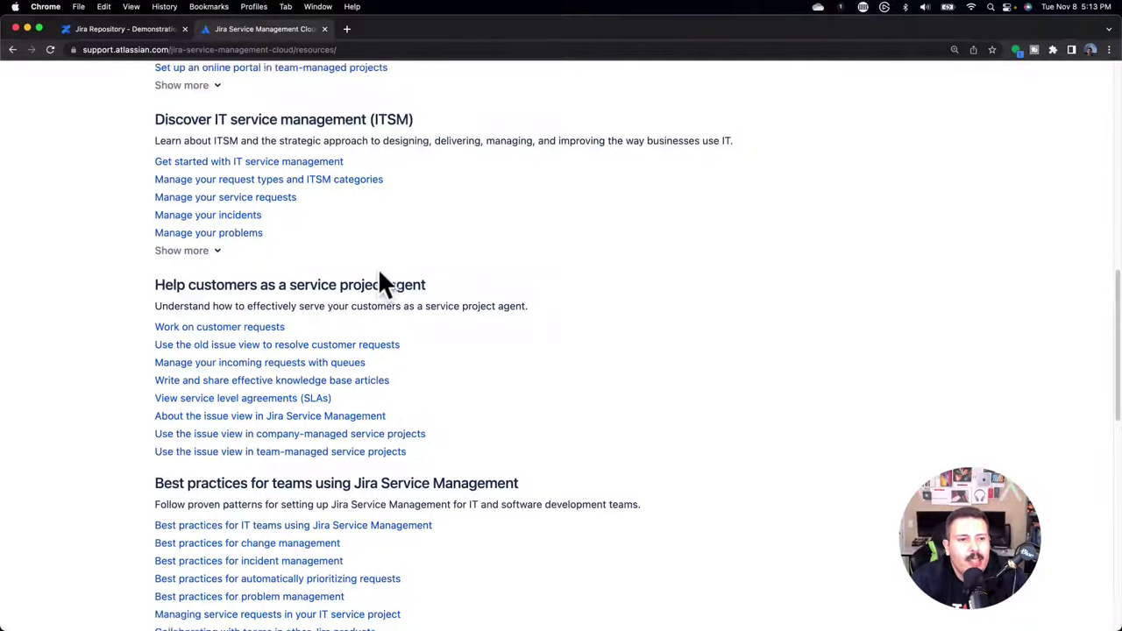
{"action": "scroll", "coordinate": [378, 270], "scroll_direction": "up", "scroll_amount": 1}
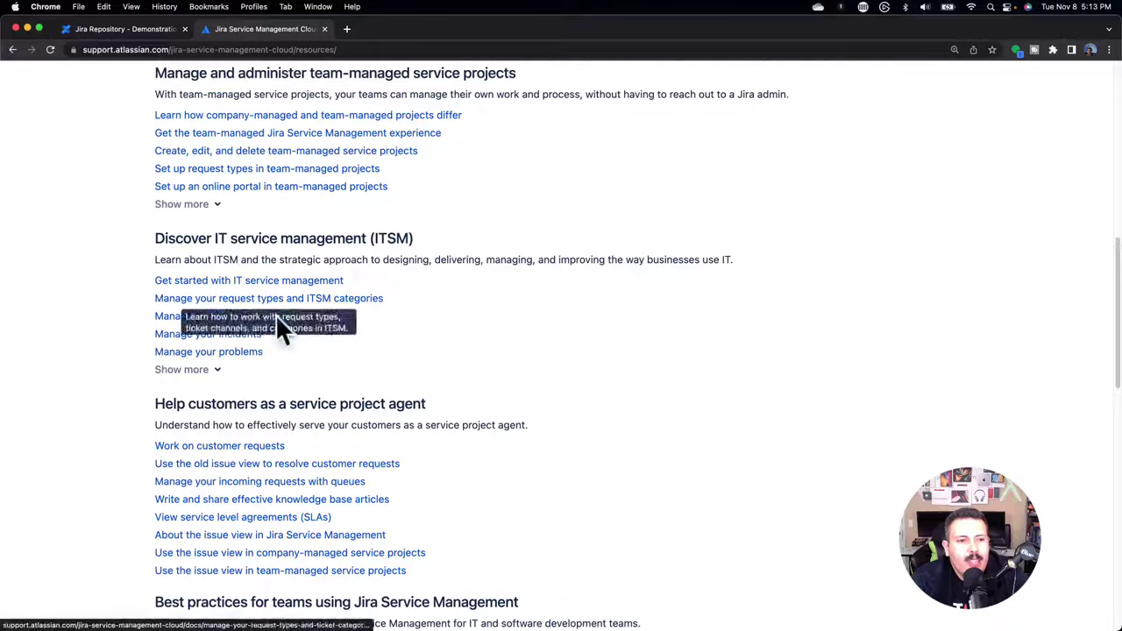
{"action": "left_click", "coordinate": [187, 369]}
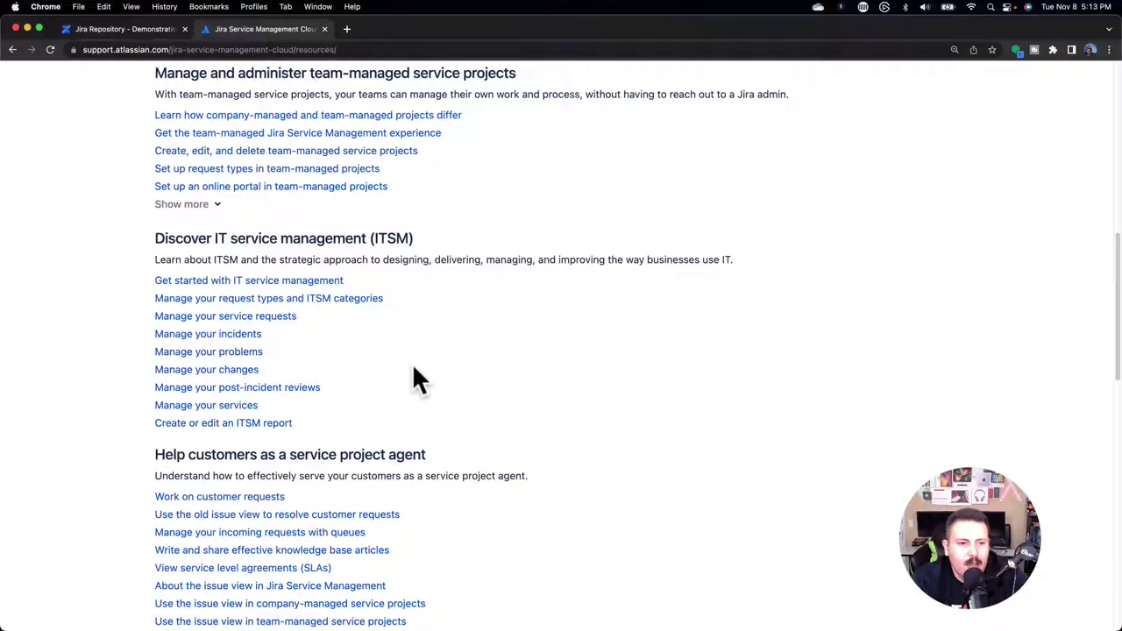
{"action": "scroll", "coordinate": [411, 363], "scroll_direction": "up", "scroll_amount": 2}
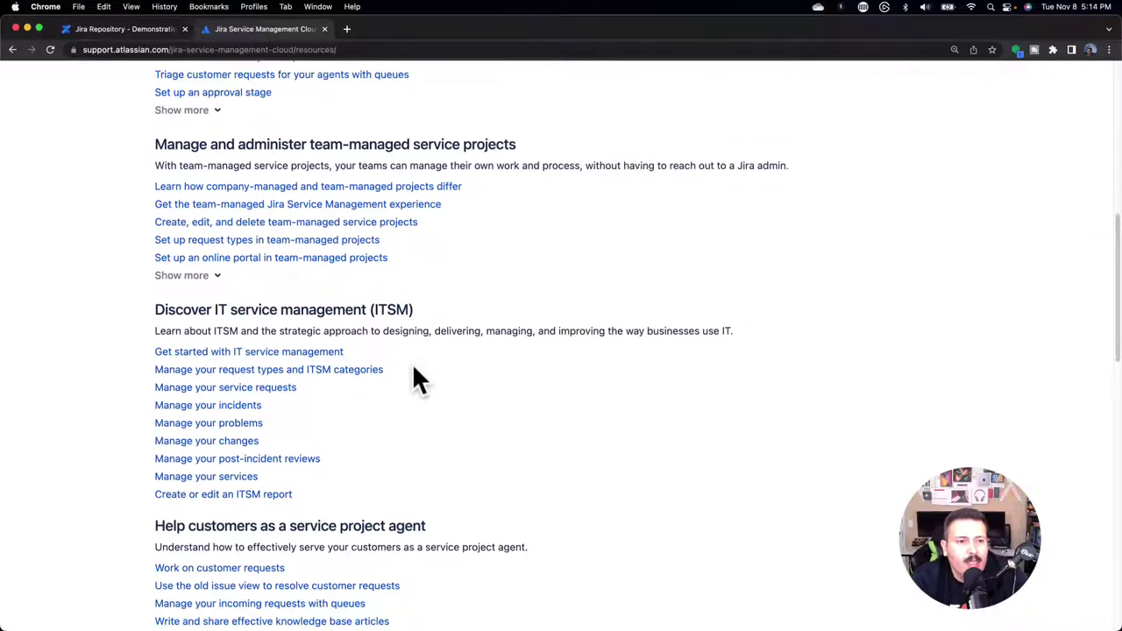
{"action": "scroll", "coordinate": [412, 363], "scroll_direction": "down", "scroll_amount": 7}
{"action": "scroll", "coordinate": [412, 363], "scroll_direction": "down", "scroll_amount": 5}
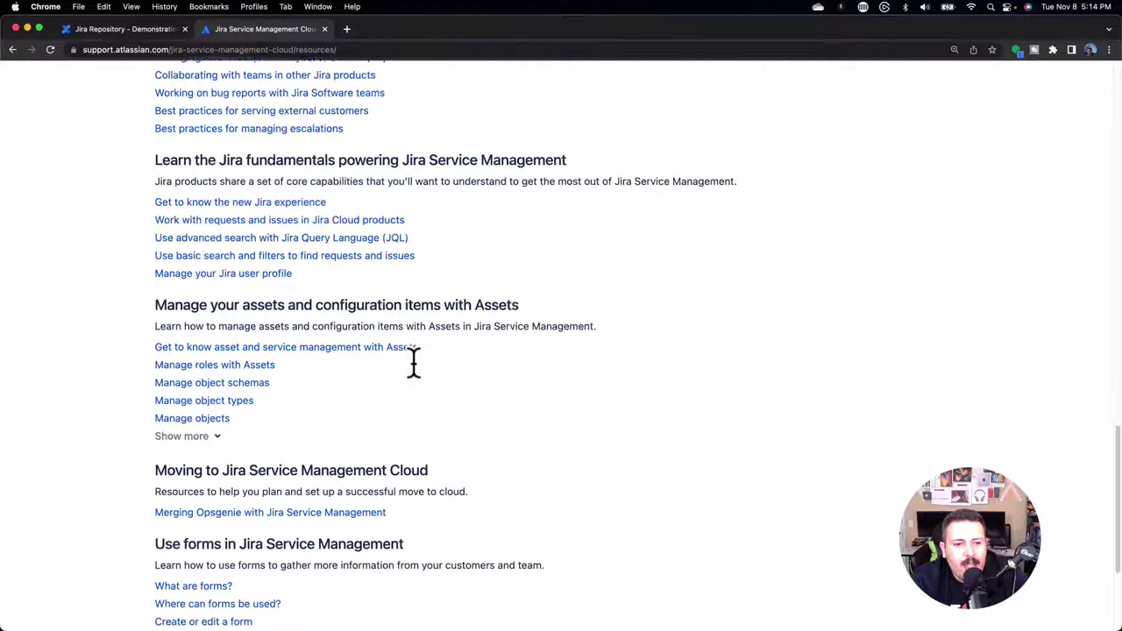
{"action": "scroll", "coordinate": [416, 368], "scroll_direction": "up", "scroll_amount": 15}
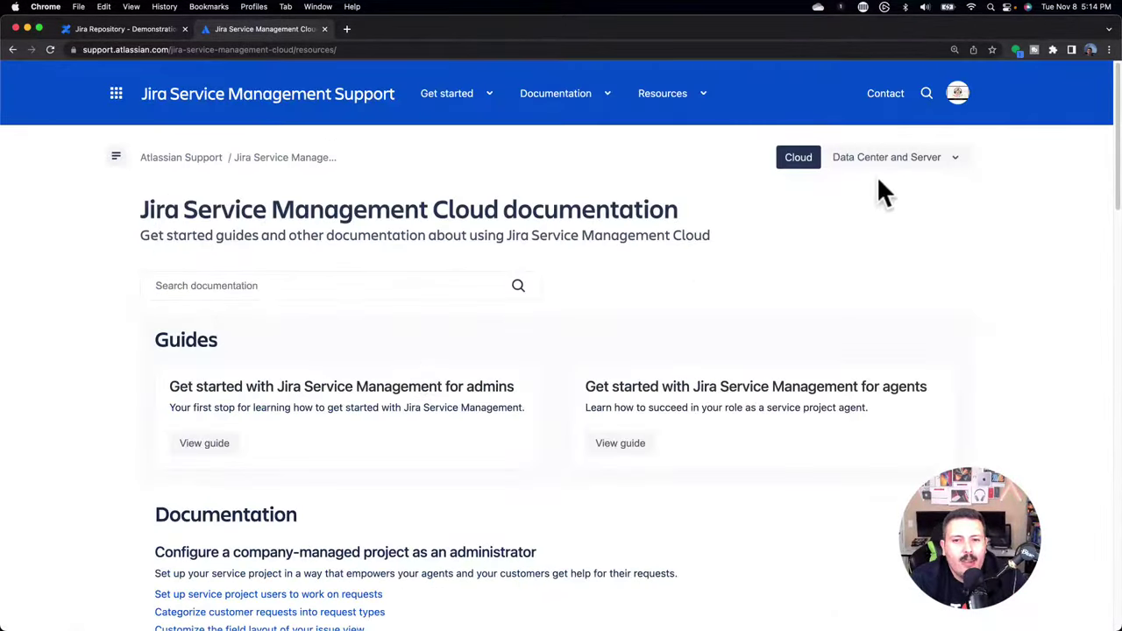
{"action": "left_click", "coordinate": [892, 175]}
{"action": "left_click", "coordinate": [860, 210]}
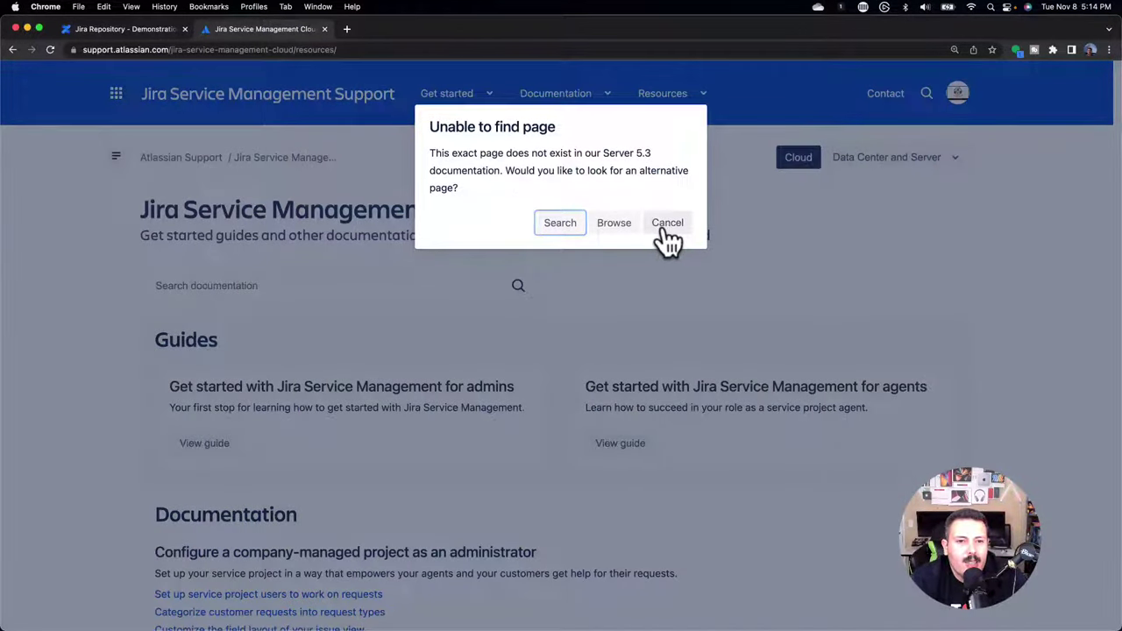
{"action": "left_click", "coordinate": [665, 226]}
Browse to the Data Center and Server 5.2 version of the Jira Service Management documentation
{"action": "left_click", "coordinate": [867, 159]}
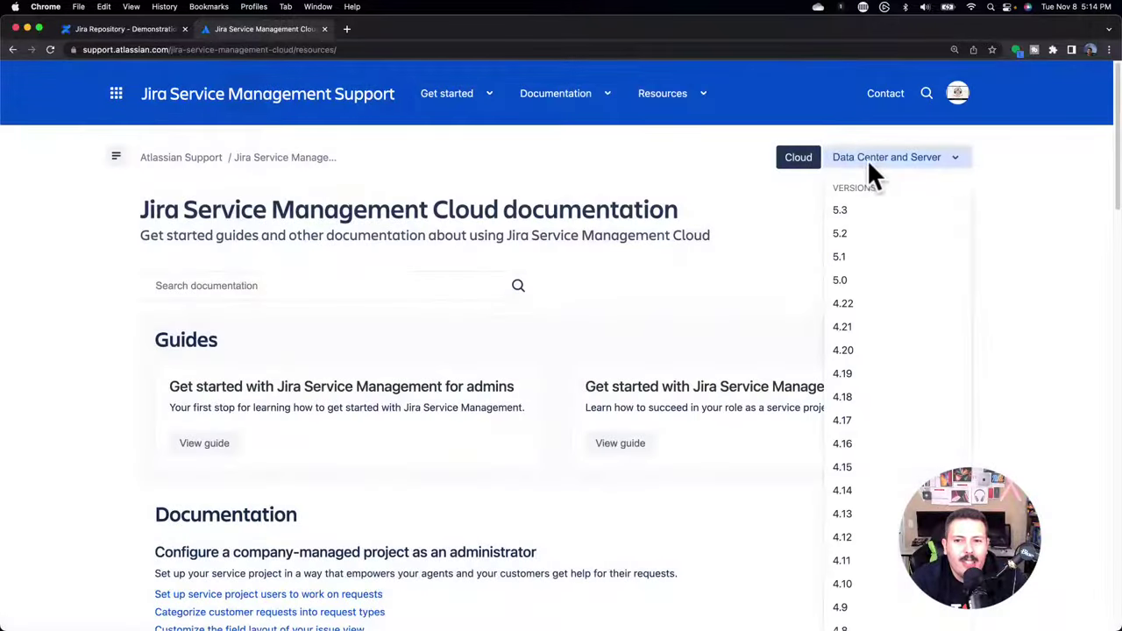
{"action": "left_click", "coordinate": [865, 237]}
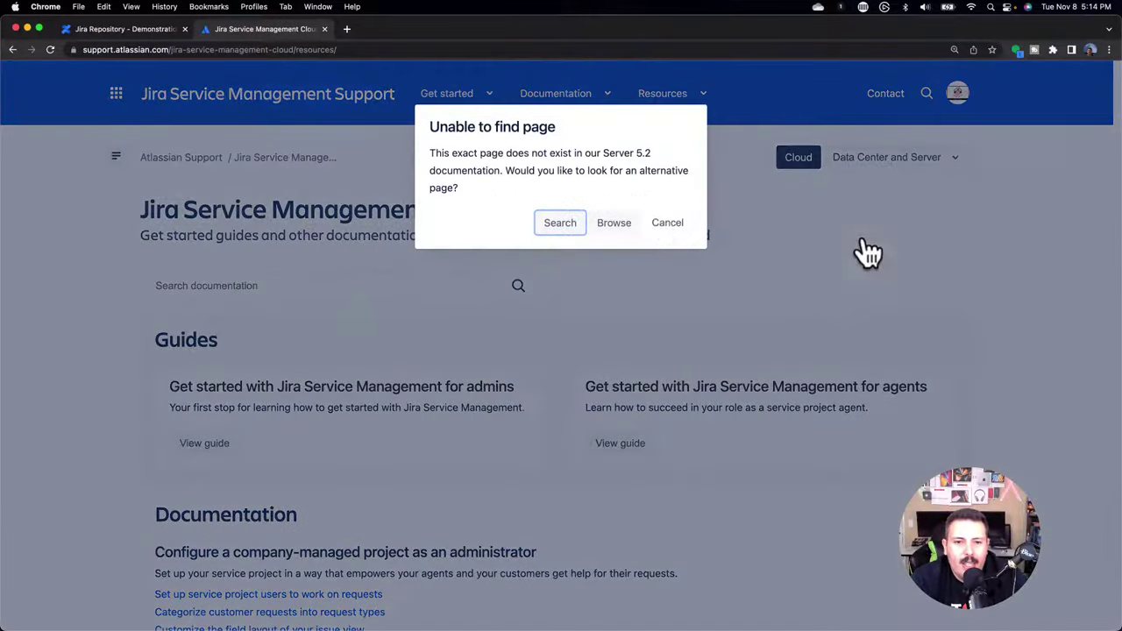
{"action": "left_click", "coordinate": [614, 226]}
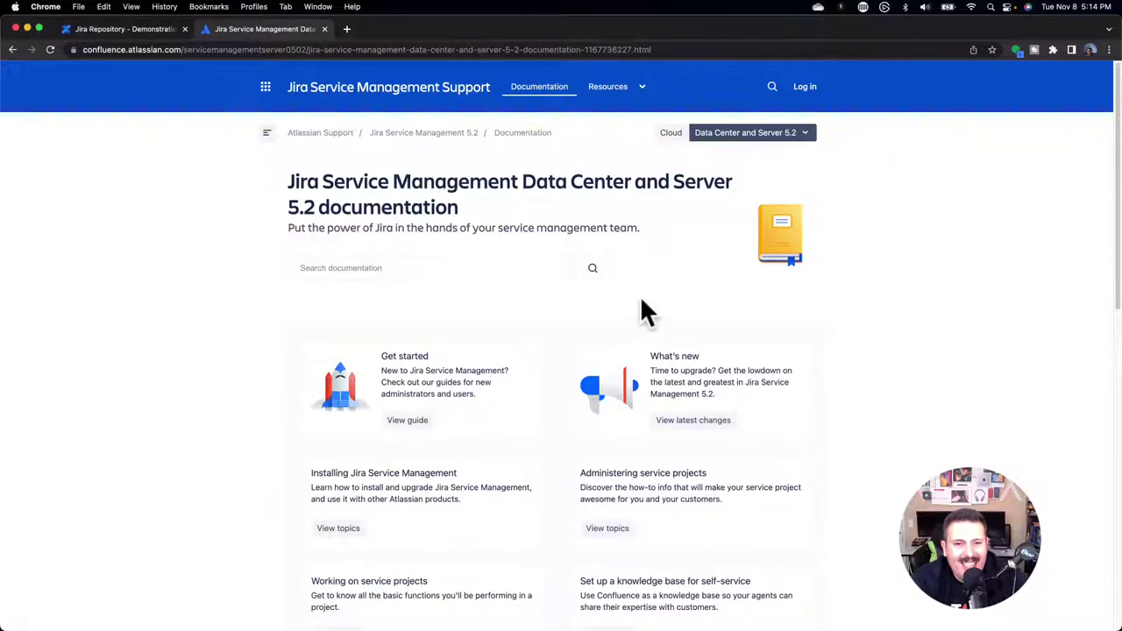
Open the Get started guide of the 5.2 documentation and read through its user types and service project workflow
{"action": "scroll", "coordinate": [641, 299], "scroll_direction": "down", "scroll_amount": 3}
{"action": "left_click", "coordinate": [396, 279]}
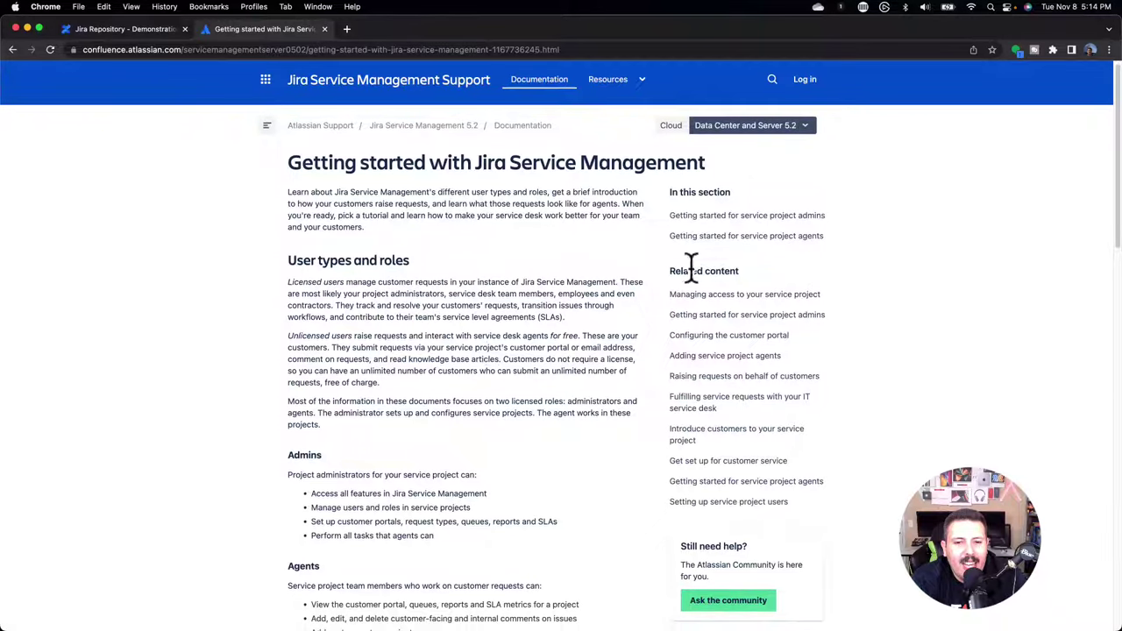
{"action": "scroll", "coordinate": [708, 359], "scroll_direction": "down", "scroll_amount": 15}
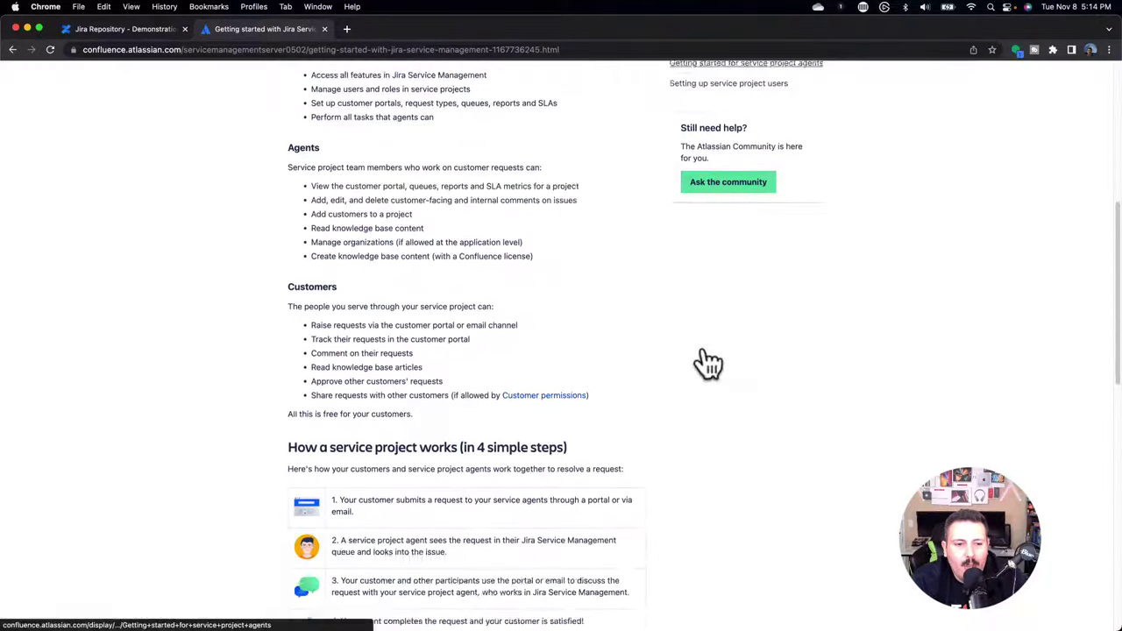
{"action": "scroll", "coordinate": [703, 351], "scroll_direction": "down", "scroll_amount": 2}
{"action": "scroll", "coordinate": [704, 351], "scroll_direction": "up", "scroll_amount": 20}
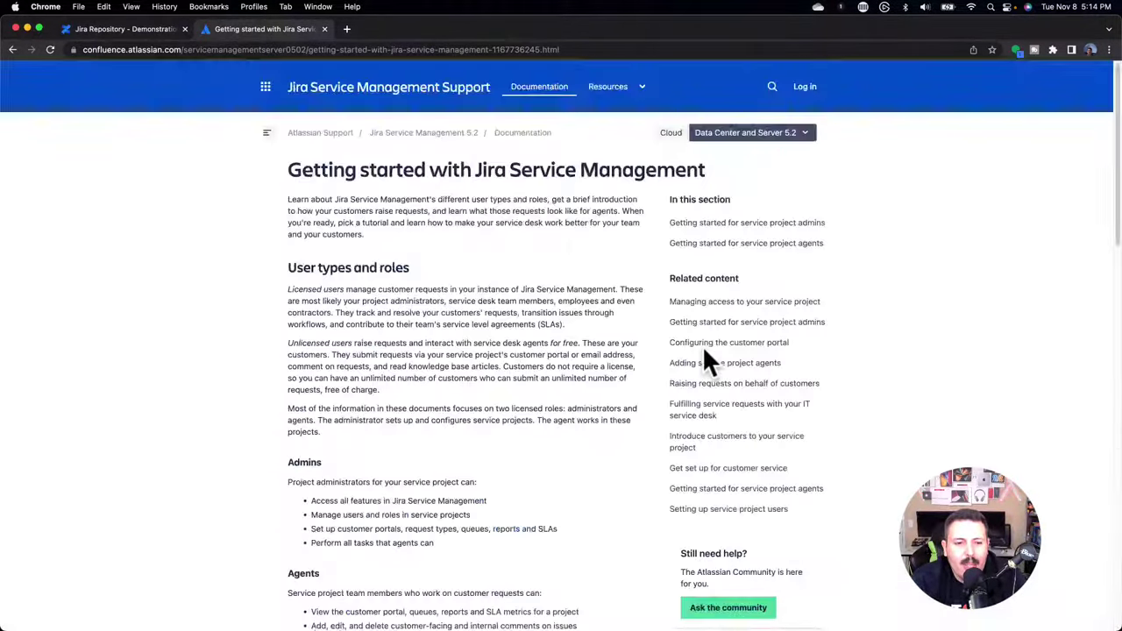
Return to the 5.2 documentation overview and look through its topic cards
{"action": "left_click", "coordinate": [12, 50]}
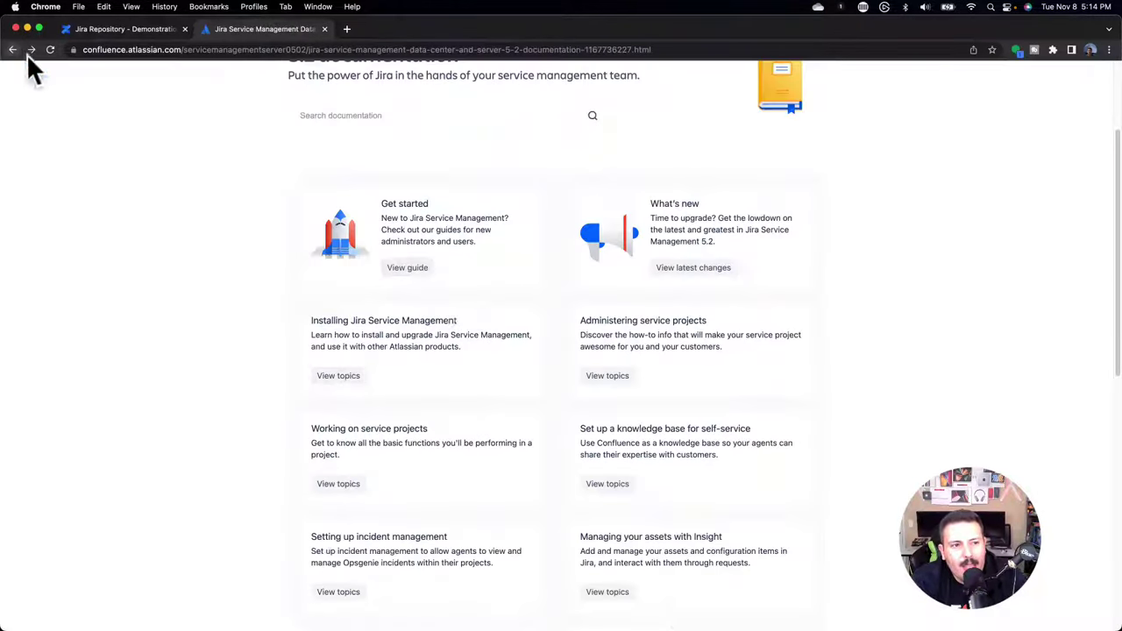
{"action": "scroll", "coordinate": [517, 378], "scroll_direction": "down", "scroll_amount": 3}
{"action": "scroll", "coordinate": [507, 383], "scroll_direction": "down", "scroll_amount": 5}
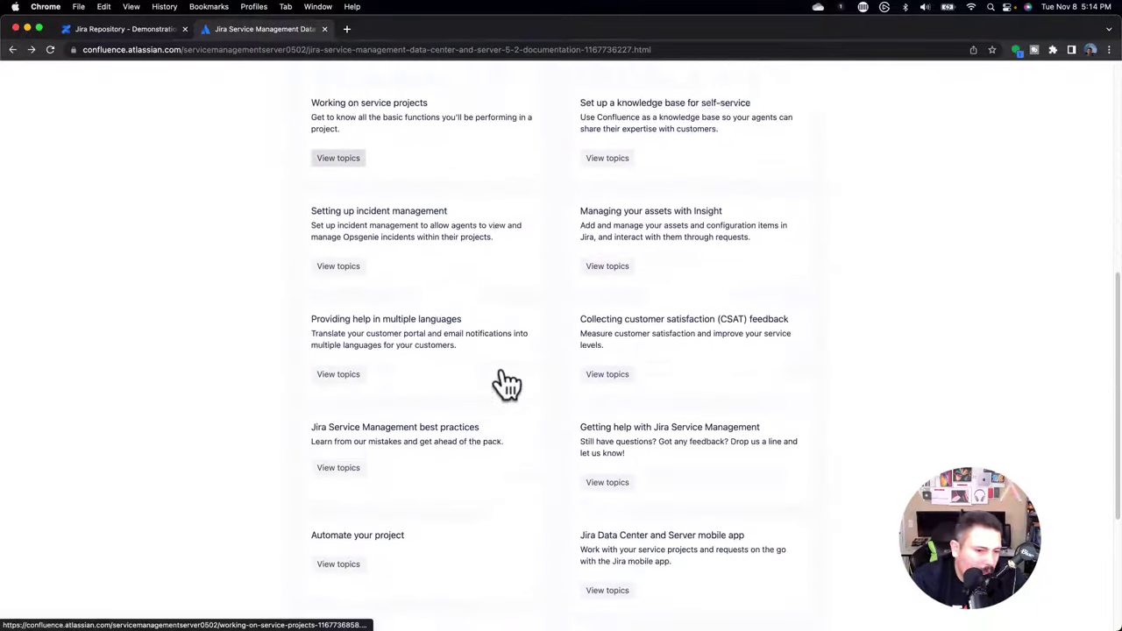
{"action": "scroll", "coordinate": [507, 383], "scroll_direction": "up", "scroll_amount": 10}
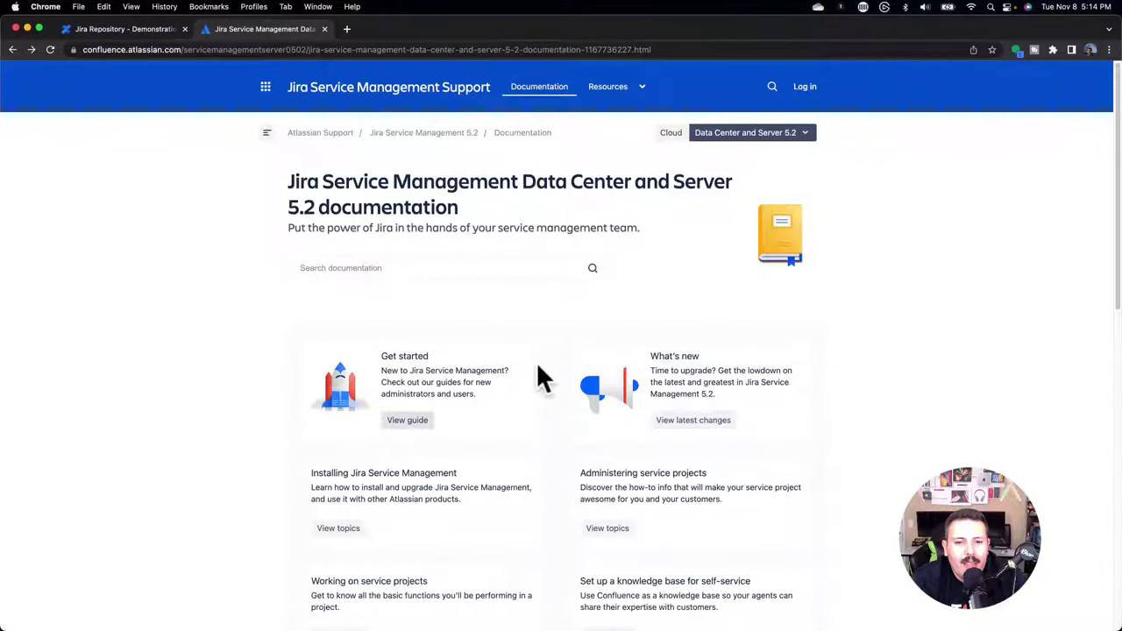
Switch back to the Cloud documentation and open the Jira Service Management Cloud documentation resources page
{"action": "left_click", "coordinate": [671, 134]}
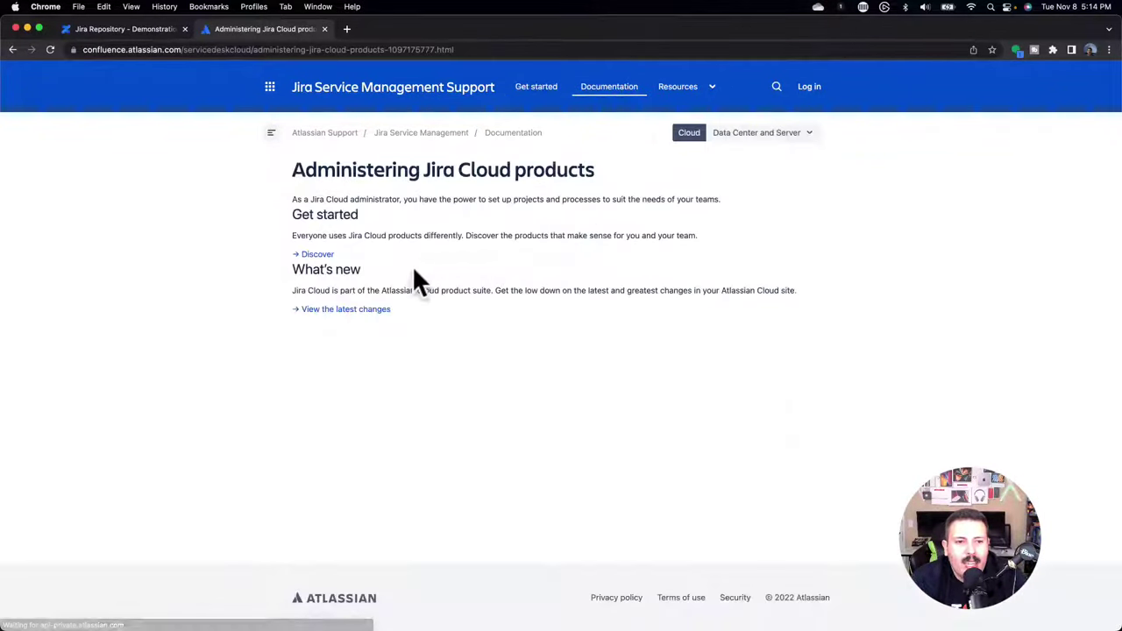
{"action": "left_click", "coordinate": [419, 134]}
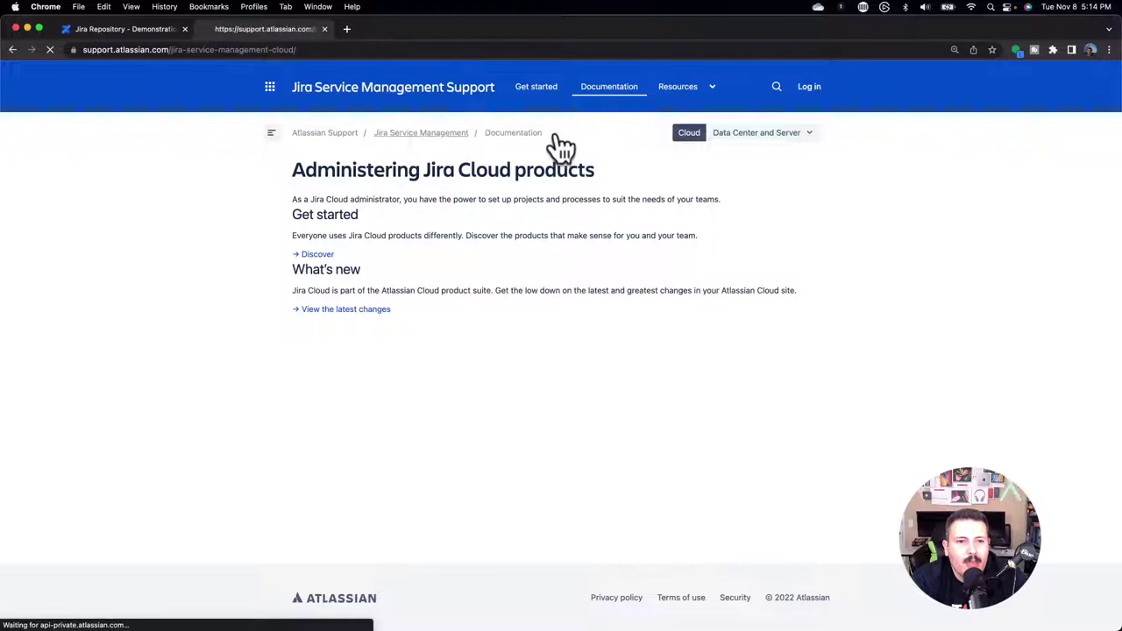
{"action": "left_click", "coordinate": [307, 367]}
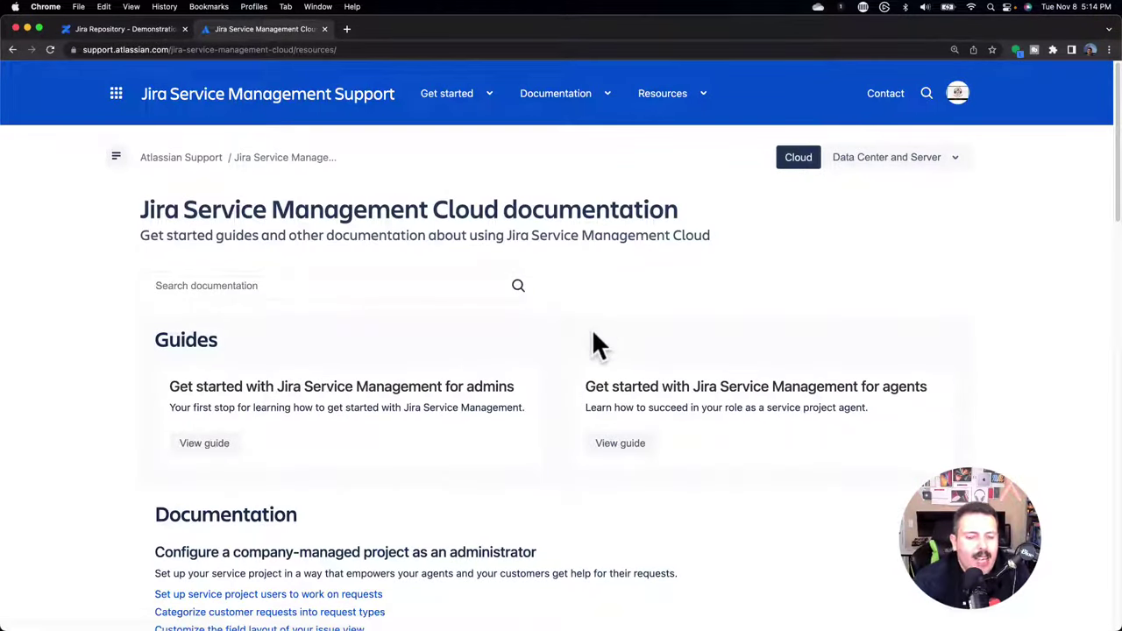
Open the Get started with Jira Service Management for admins guide and look through its topics
{"action": "left_click", "coordinate": [202, 451]}
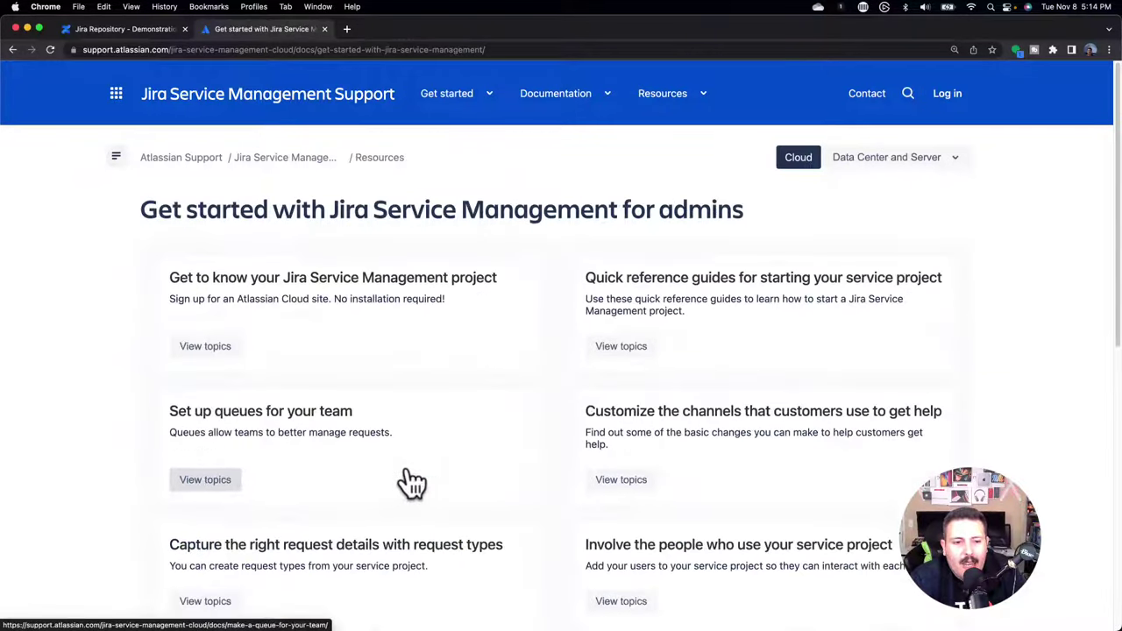
{"action": "scroll", "coordinate": [613, 350], "scroll_direction": "down", "scroll_amount": 2}
{"action": "scroll", "coordinate": [664, 325], "scroll_direction": "down", "scroll_amount": 7}
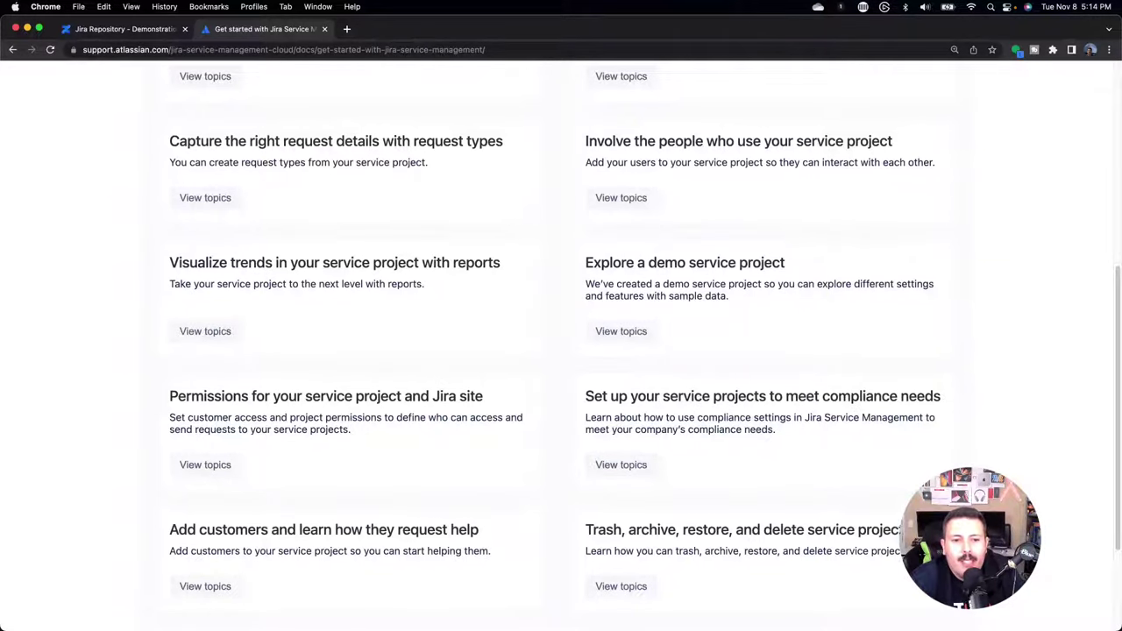
{"action": "scroll", "coordinate": [526, 321], "scroll_direction": "up", "scroll_amount": 5}
{"action": "scroll", "coordinate": [596, 289], "scroll_direction": "down", "scroll_amount": 2}
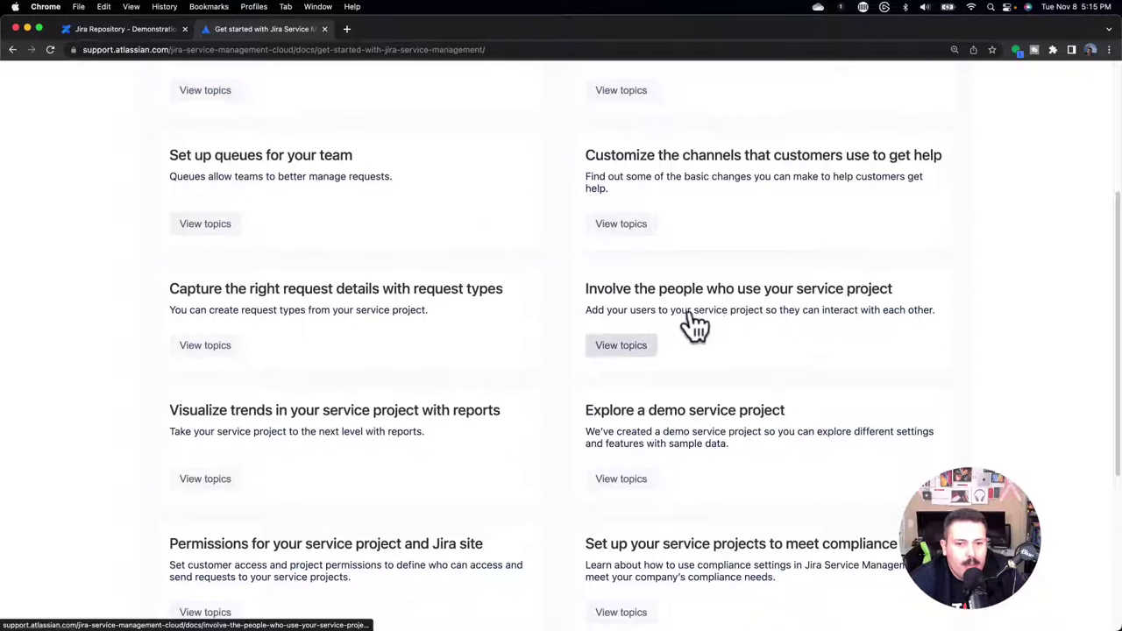
{"action": "scroll", "coordinate": [699, 325], "scroll_direction": "down", "scroll_amount": 4}
{"action": "scroll", "coordinate": [698, 325], "scroll_direction": "up", "scroll_amount": 8}
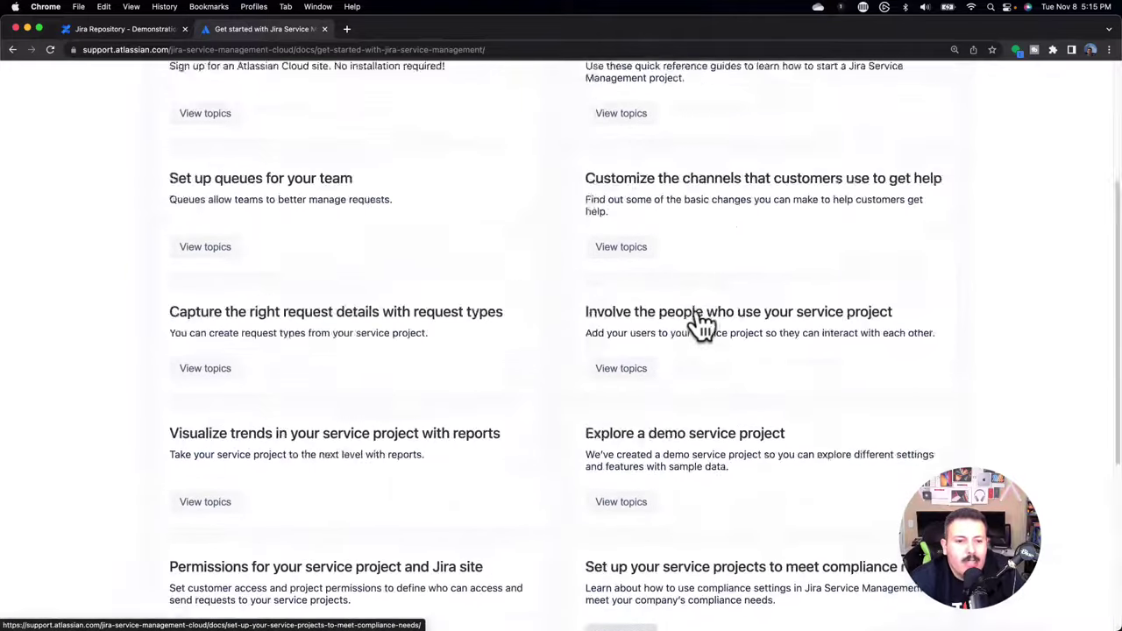
Go back to the Cloud documentation and review the Get started with Jira Service Management for agents guide
{"action": "left_click", "coordinate": [13, 49]}
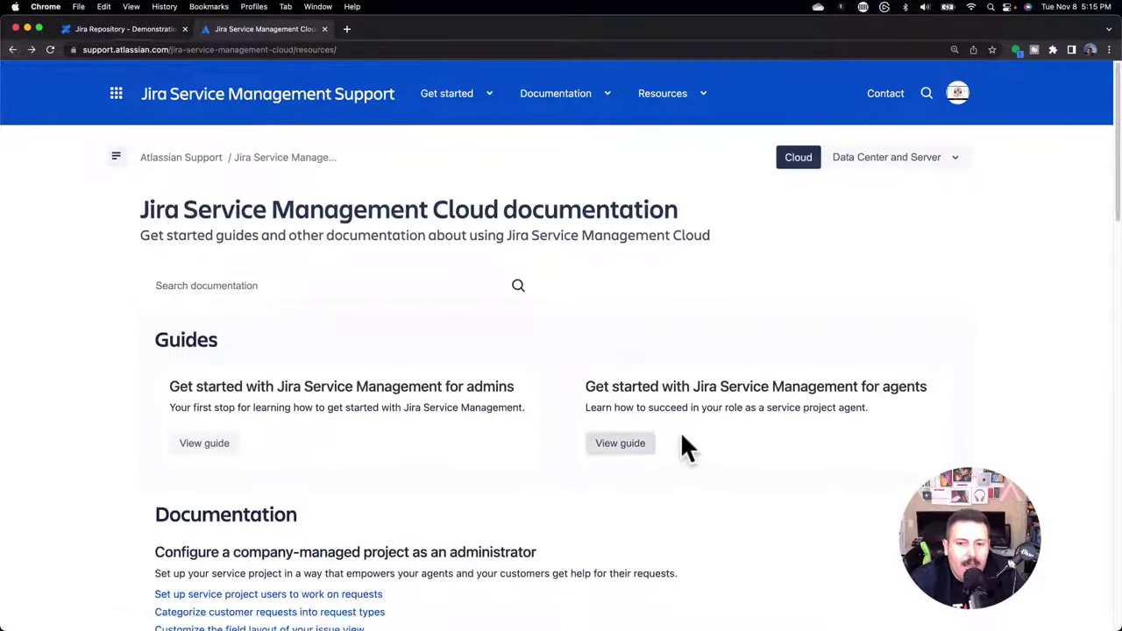
{"action": "left_click", "coordinate": [637, 449]}
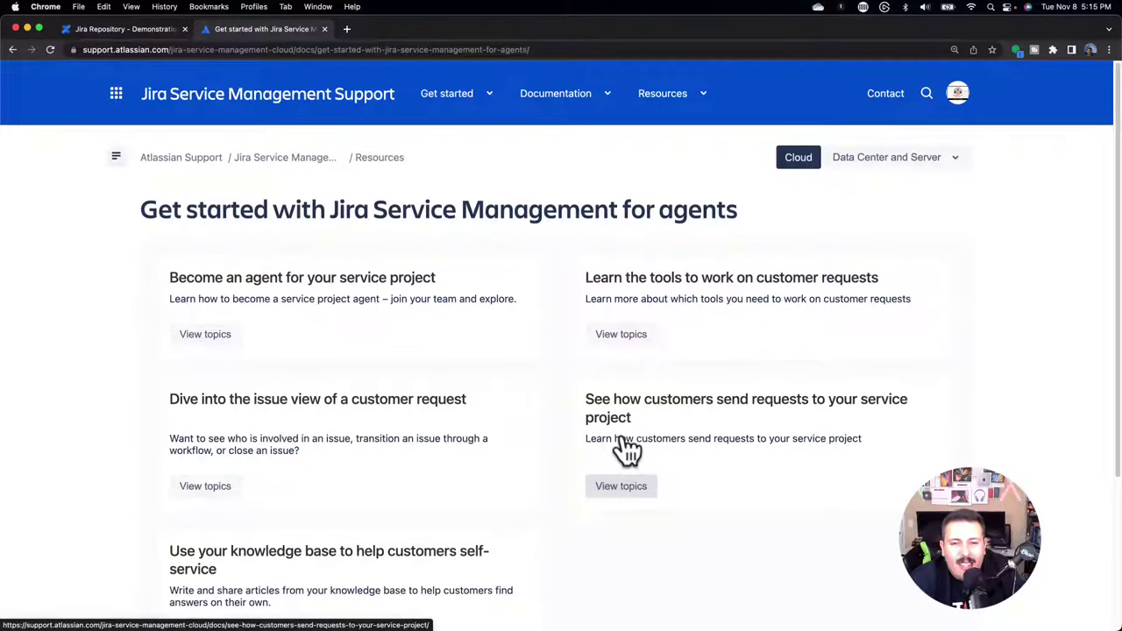
{"action": "scroll", "coordinate": [623, 440], "scroll_direction": "down", "scroll_amount": 5}
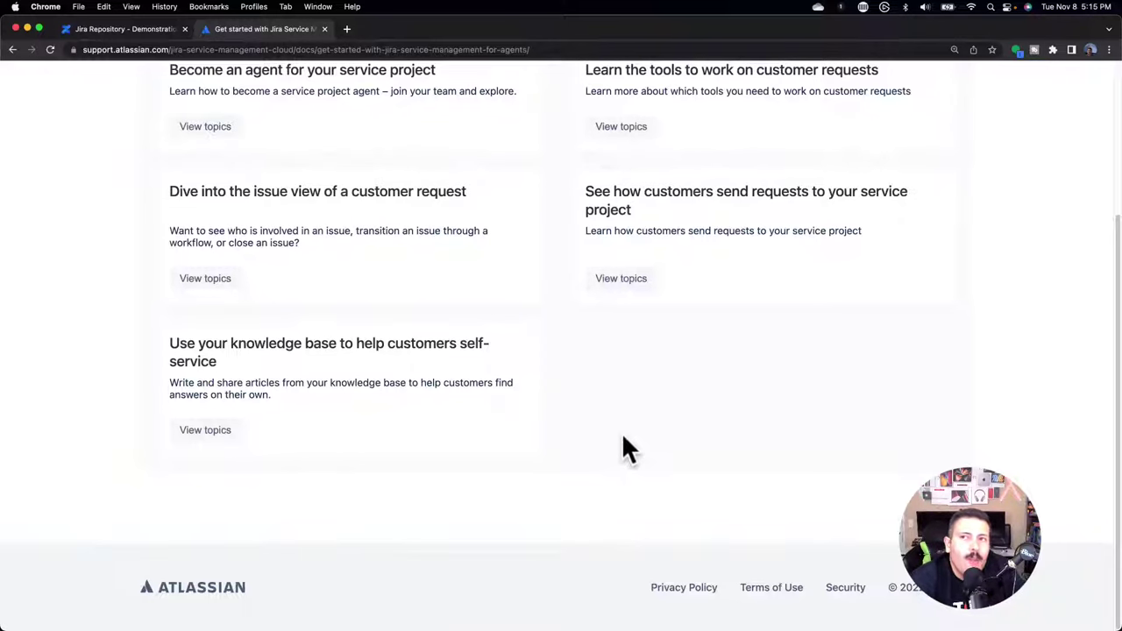
{"action": "scroll", "coordinate": [622, 435], "scroll_direction": "up", "scroll_amount": 5}
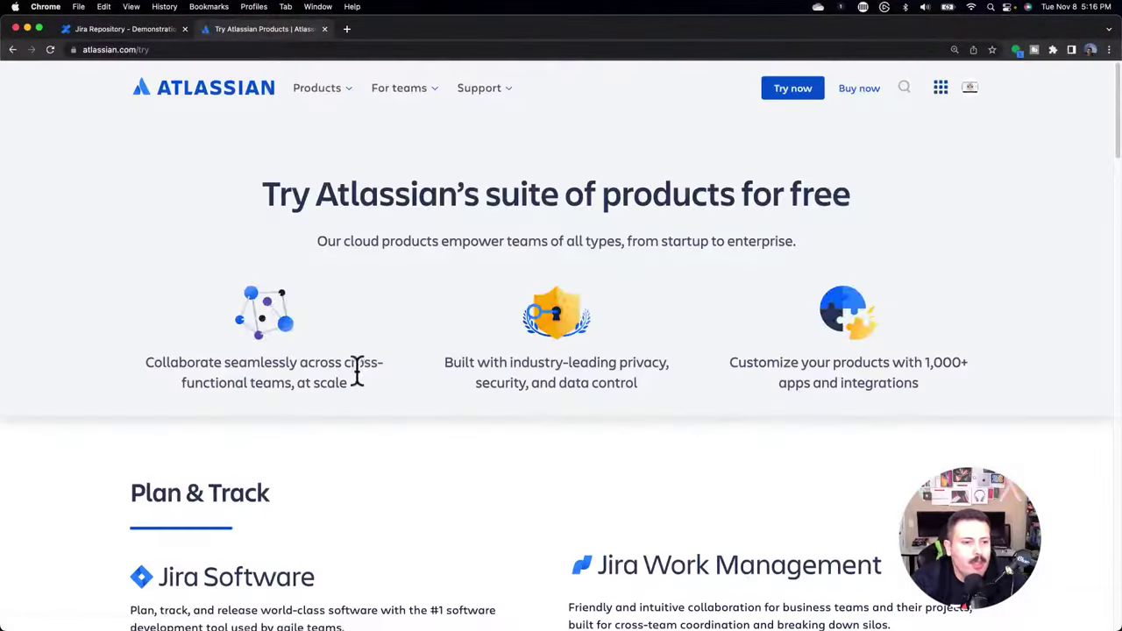
View the Jira Service Management cloud trial offer from Atlassian's free product list and close its tab
{"action": "scroll", "coordinate": [356, 372], "scroll_direction": "down", "scroll_amount": 5}
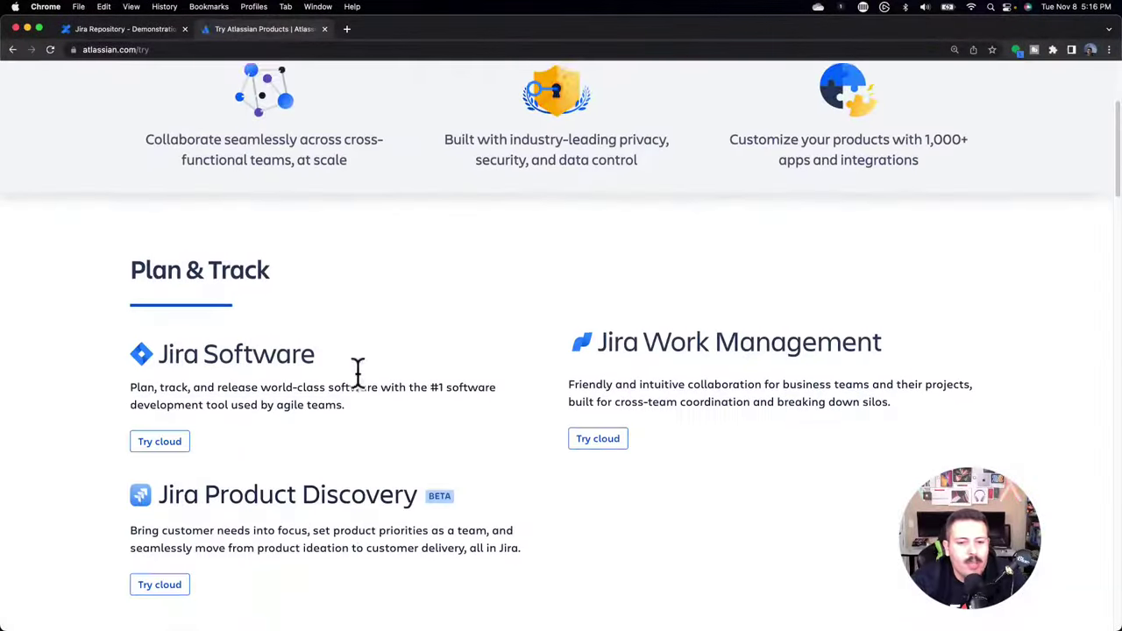
{"action": "left_click_drag", "start_coordinate": [616, 384], "coordinate": [812, 393]}
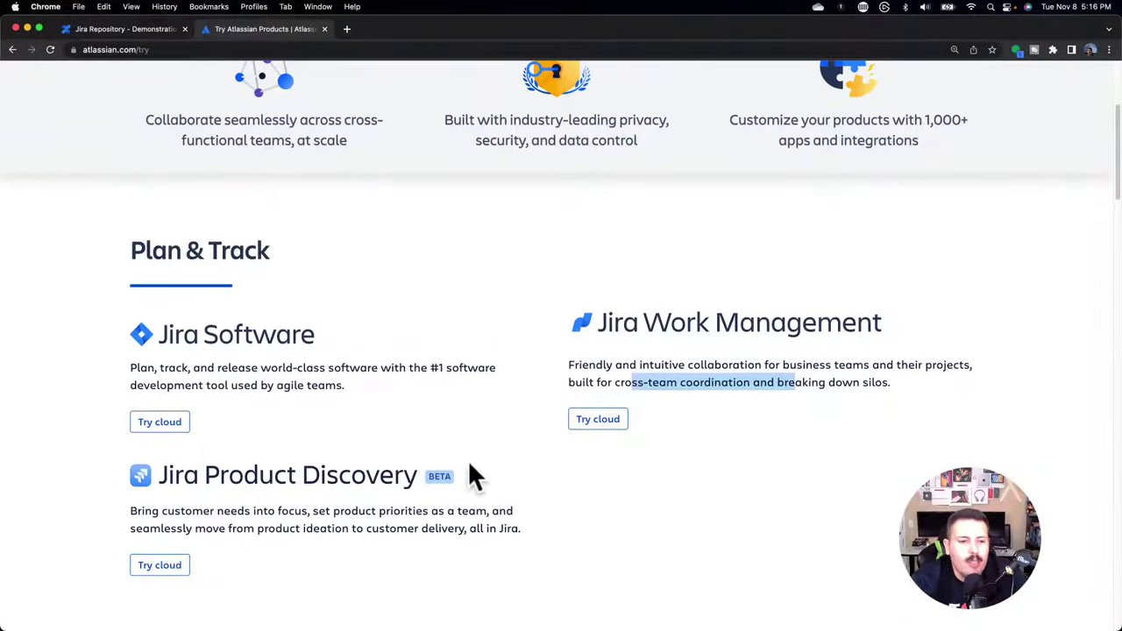
{"action": "scroll", "coordinate": [447, 473], "scroll_direction": "down", "scroll_amount": 5}
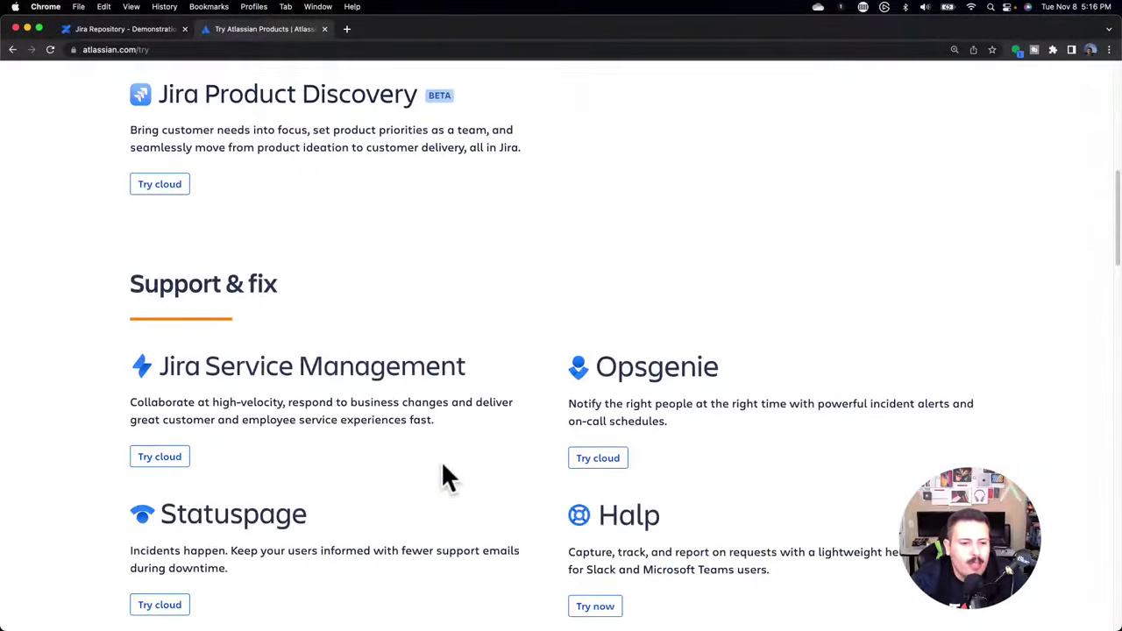
{"action": "left_click", "coordinate": [161, 457]}
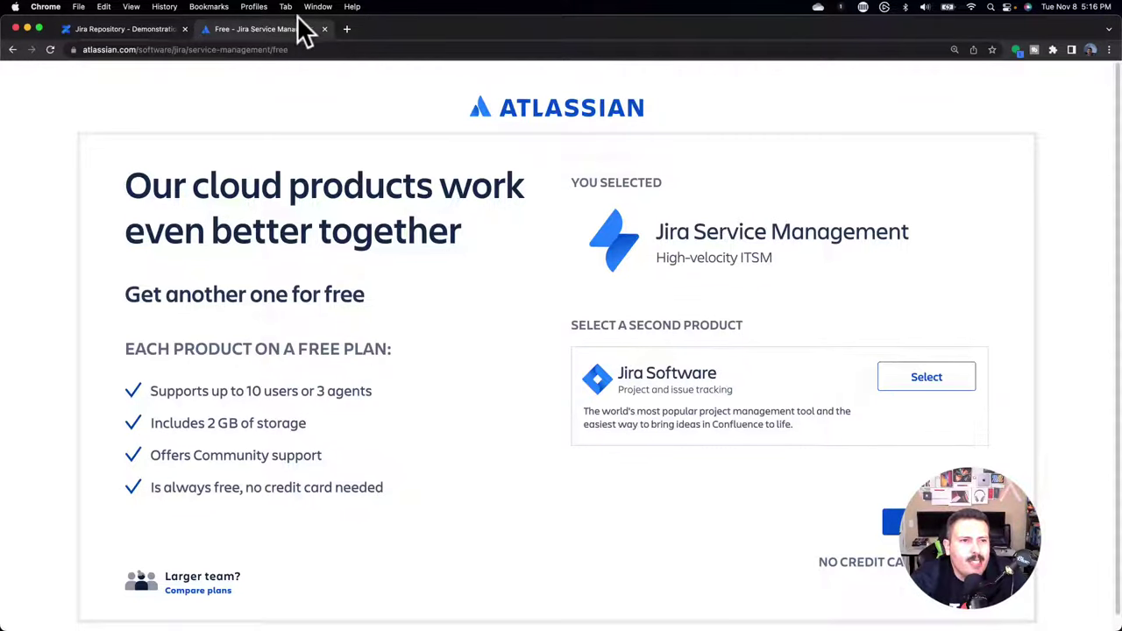
{"action": "left_click", "coordinate": [323, 29]}
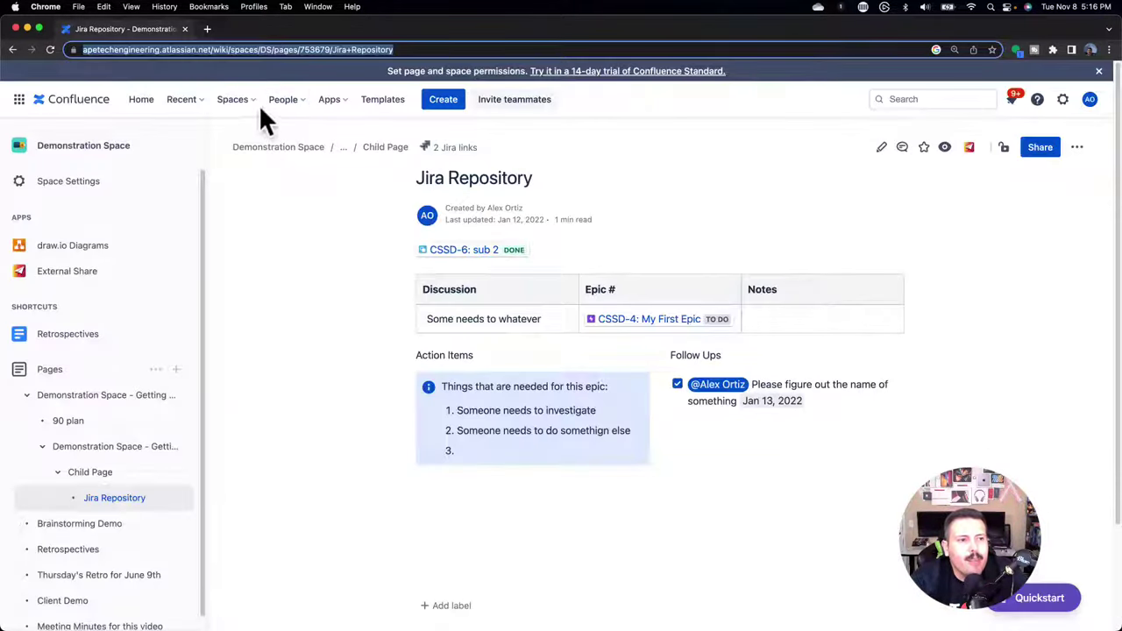
Switch from Confluence to the Jira Service Management projects and clear the product filter to list projects of all Jira products
{"action": "left_click", "coordinate": [19, 100]}
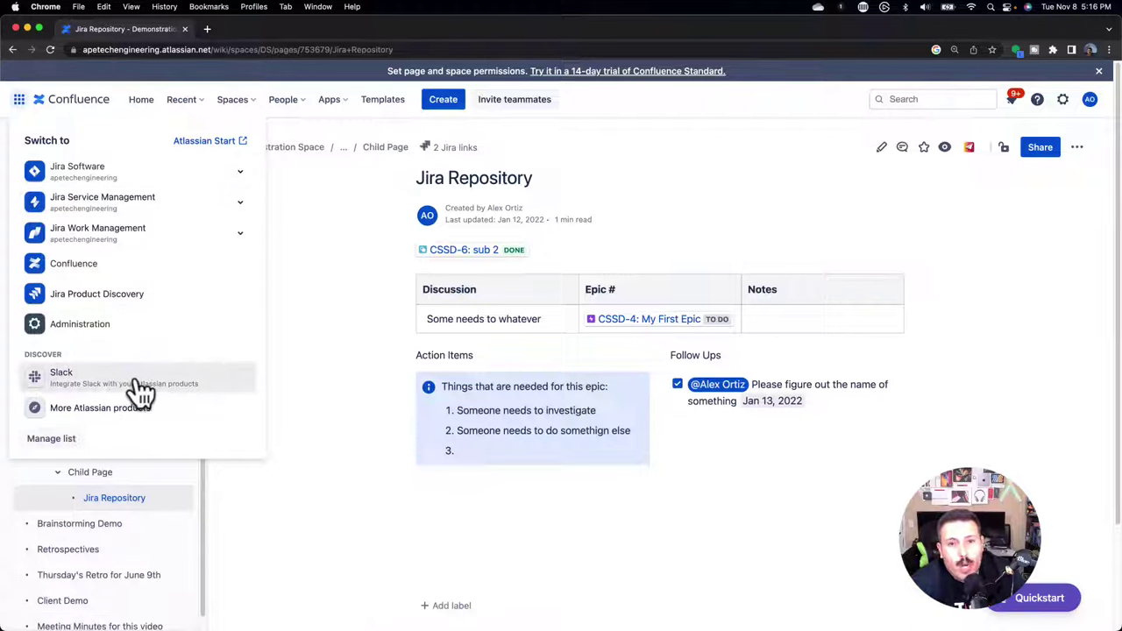
{"action": "left_click", "coordinate": [143, 217]}
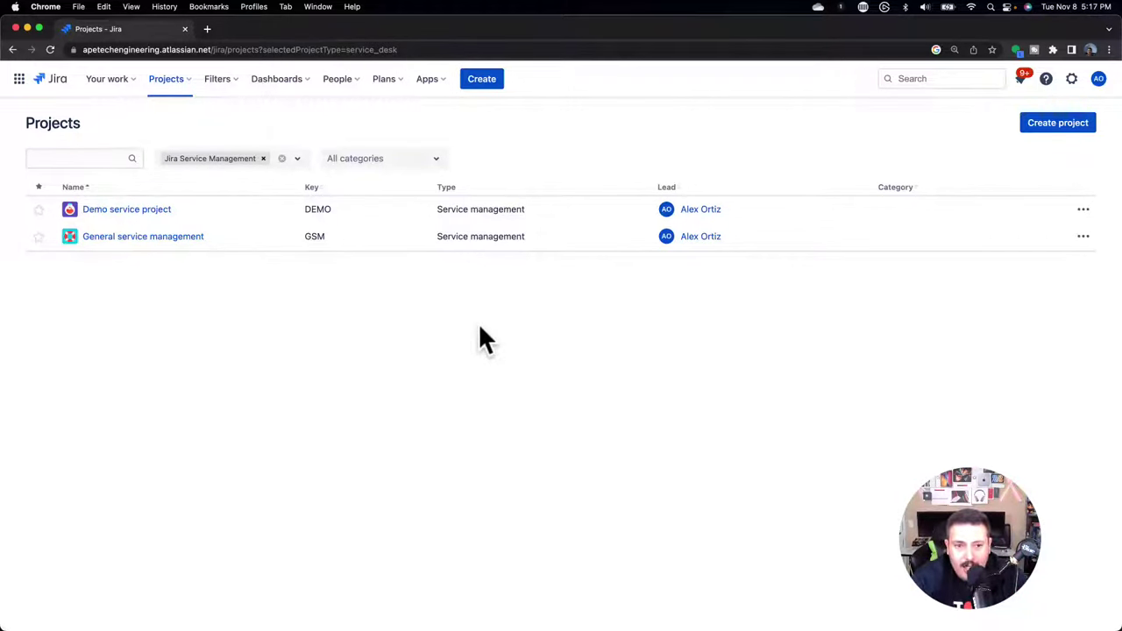
{"action": "left_click", "coordinate": [263, 159]}
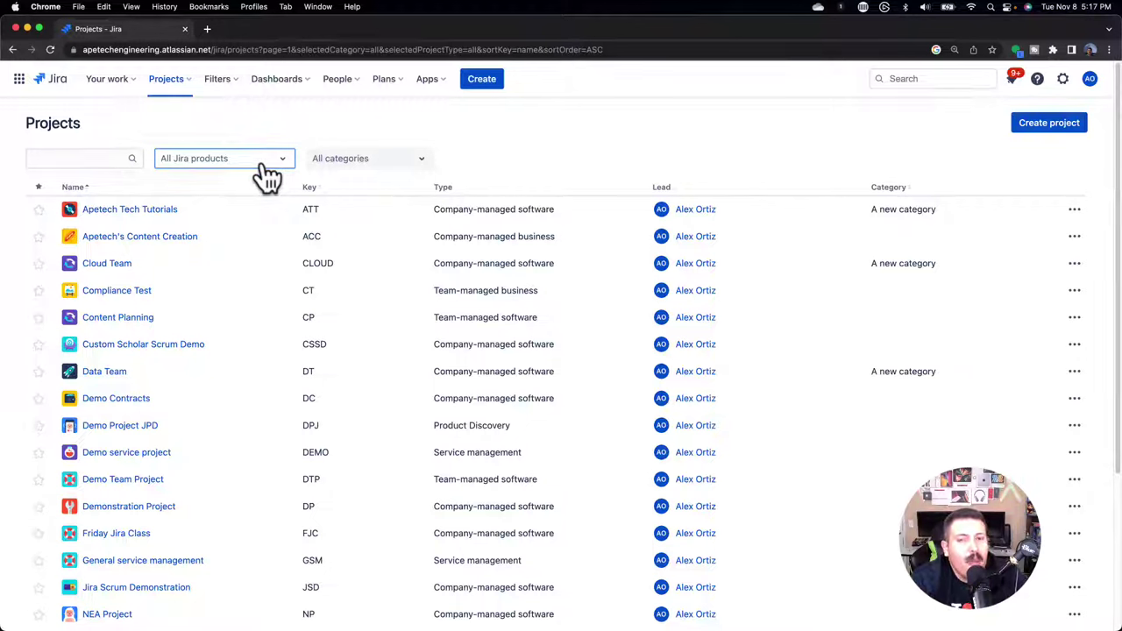
{"action": "left_click", "coordinate": [261, 165]}
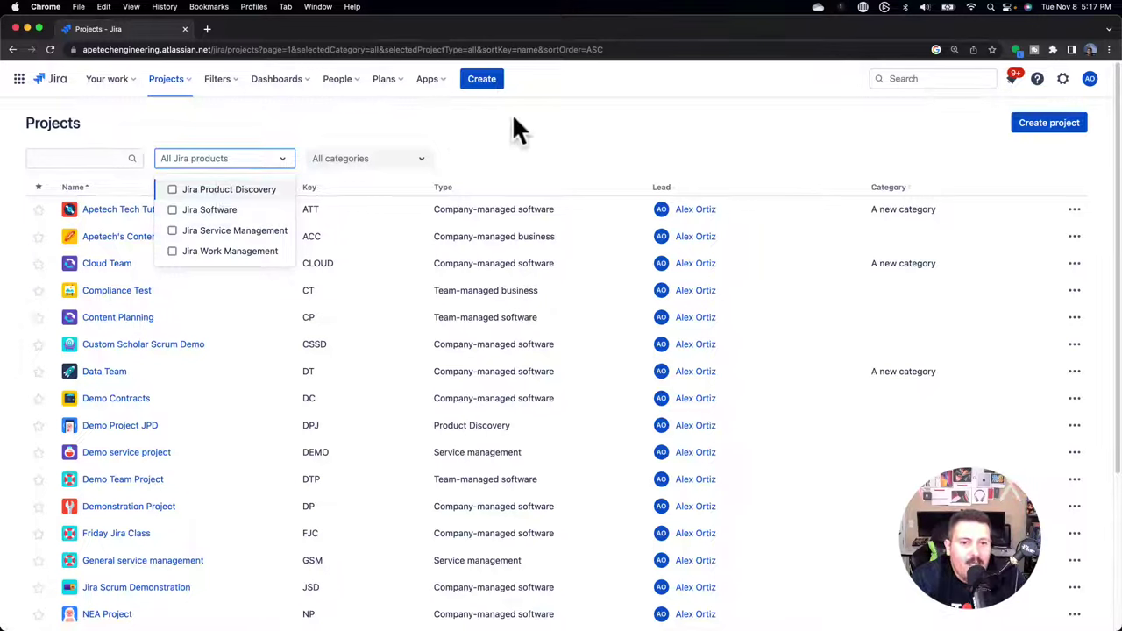
{"action": "left_click", "coordinate": [552, 140]}
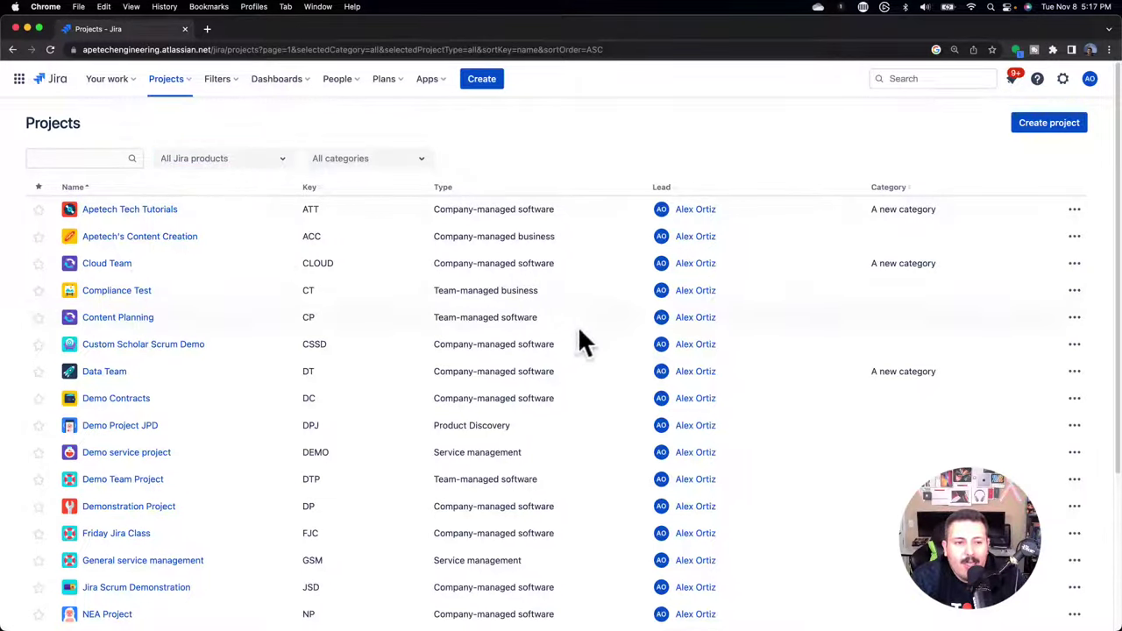
Filter the project list to Jira Service Management and examine the type of the listed projects
{"action": "left_click", "coordinate": [93, 49]}
{"action": "left_click", "coordinate": [208, 136]}
{"action": "left_click", "coordinate": [191, 163]}
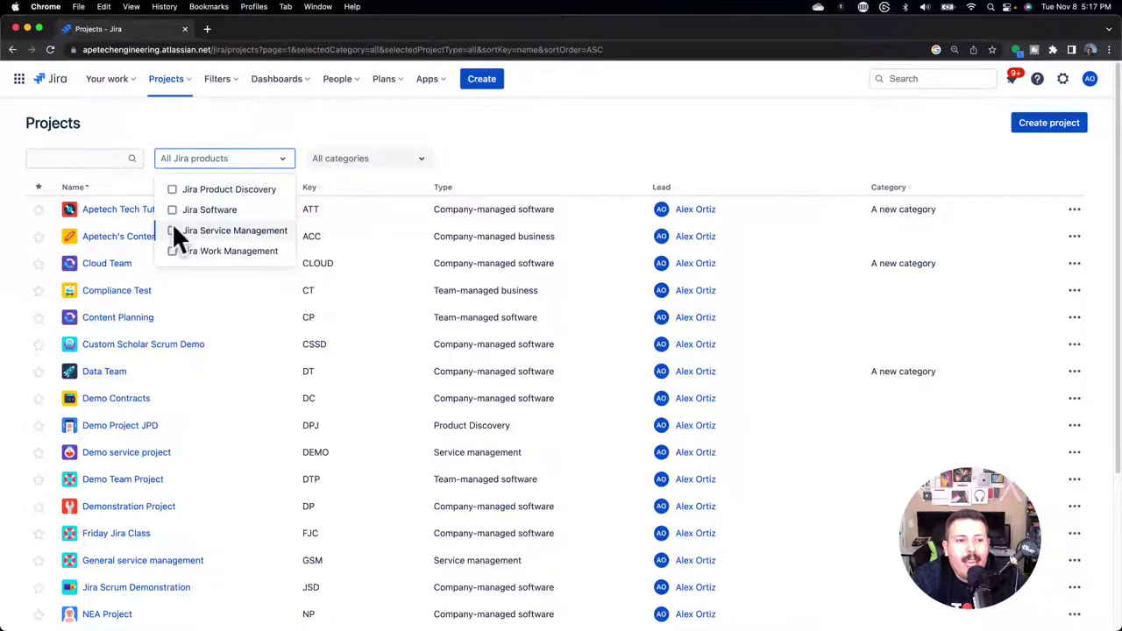
{"action": "left_click", "coordinate": [172, 226]}
{"action": "left_click", "coordinate": [688, 154]}
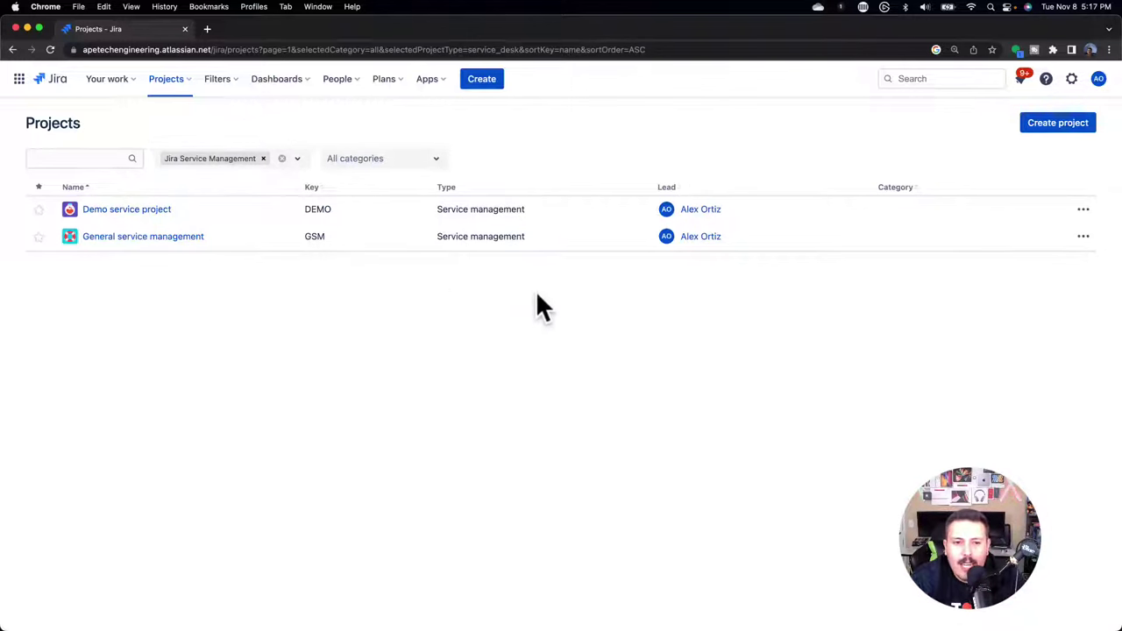
{"action": "mouse_move", "coordinate": [430, 209]}
{"action": "left_mouse_down"}
{"action": "mouse_move", "coordinate": [546, 210]}
{"action": "mouse_move", "coordinate": [441, 210]}
{"action": "left_mouse_up"}
{"action": "left_click", "coordinate": [535, 210]}
{"action": "left_click", "coordinate": [441, 211]}
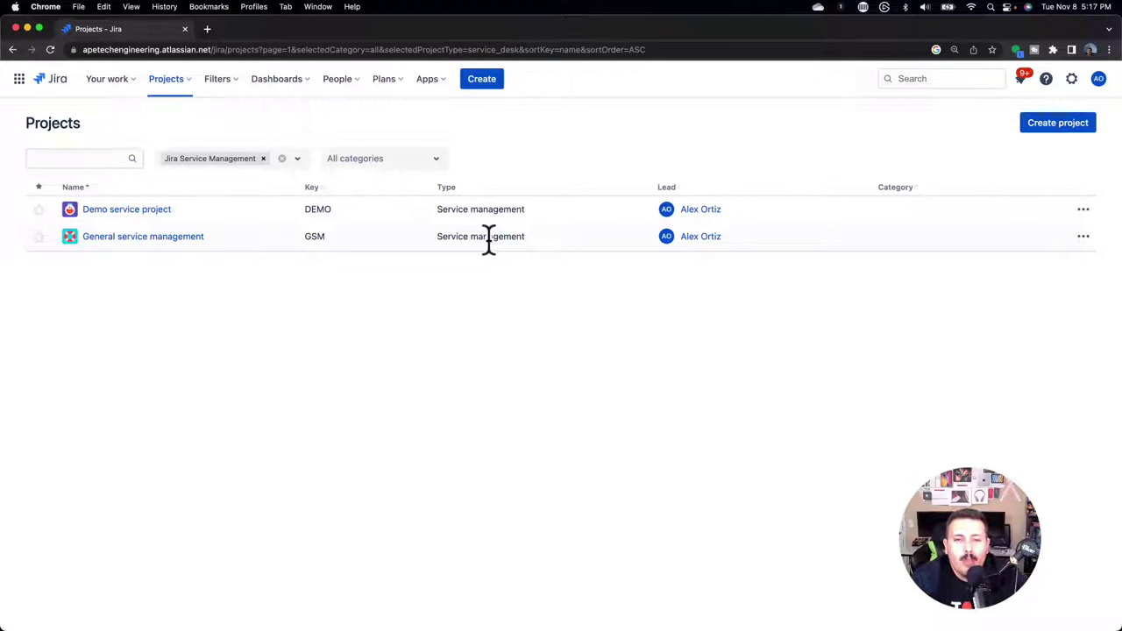
Clear the product filter to compare the software and business project types, and filter the list by Jira Service Management again
{"action": "left_click", "coordinate": [263, 158]}
{"action": "left_click_drag", "start_coordinate": [461, 200], "coordinate": [570, 213]}
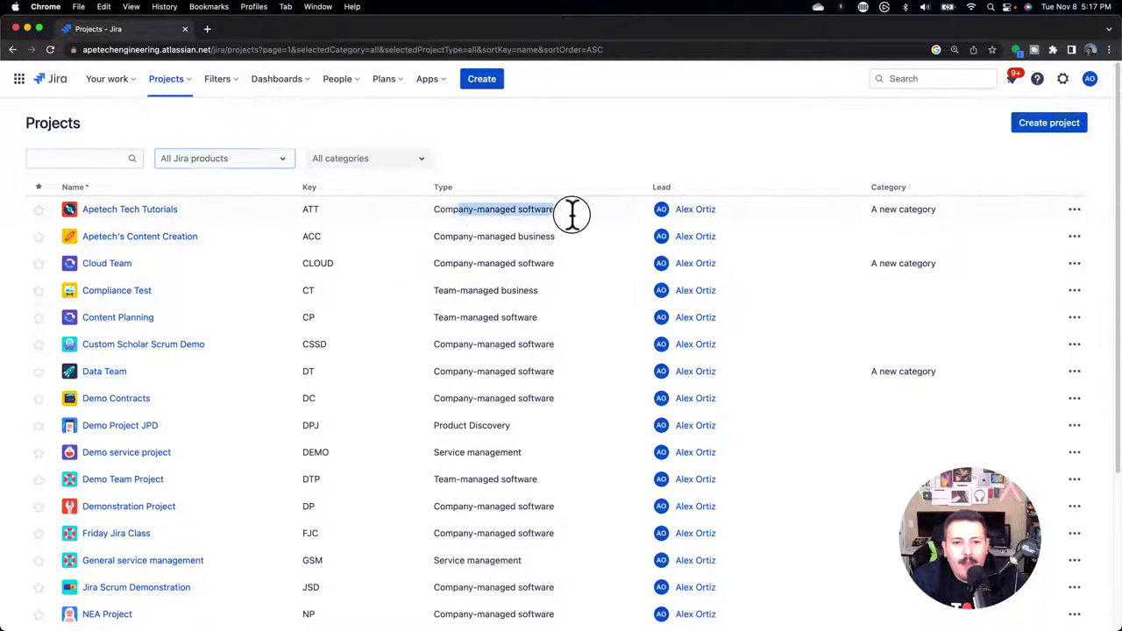
{"action": "left_click_drag", "start_coordinate": [439, 237], "coordinate": [574, 243]}
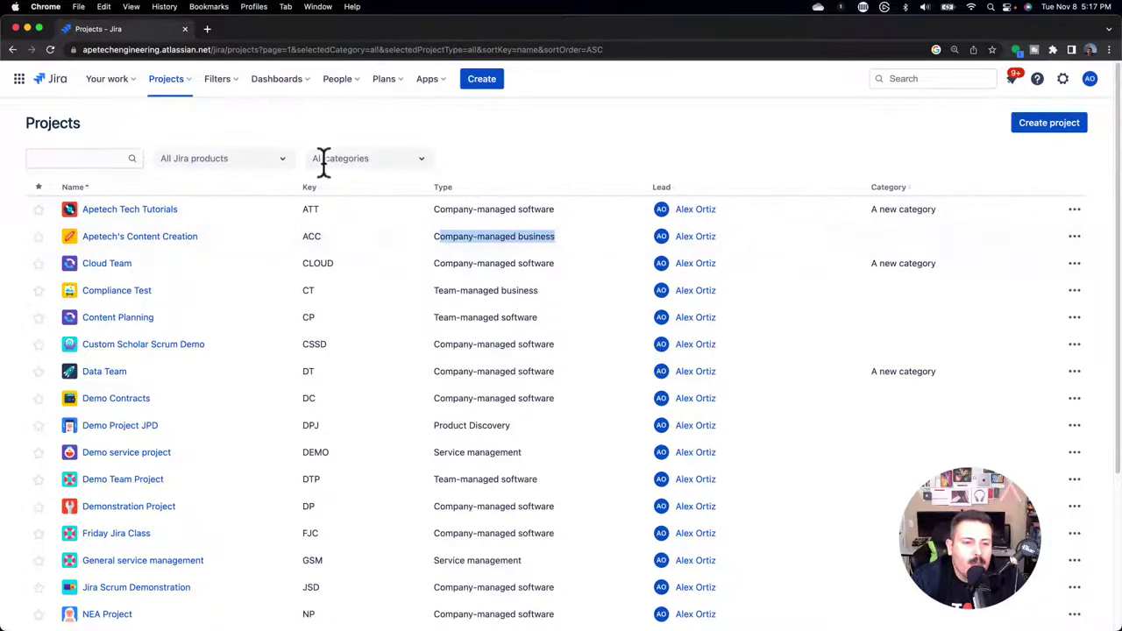
{"action": "left_click", "coordinate": [189, 161]}
{"action": "left_click", "coordinate": [222, 233]}
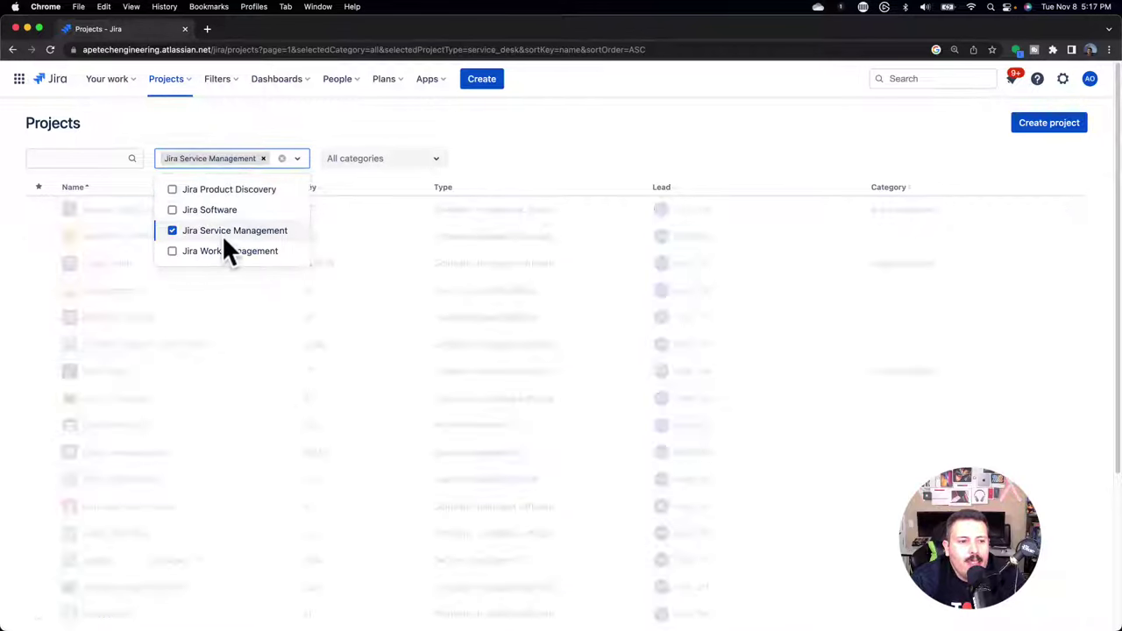
{"action": "left_click", "coordinate": [549, 125]}
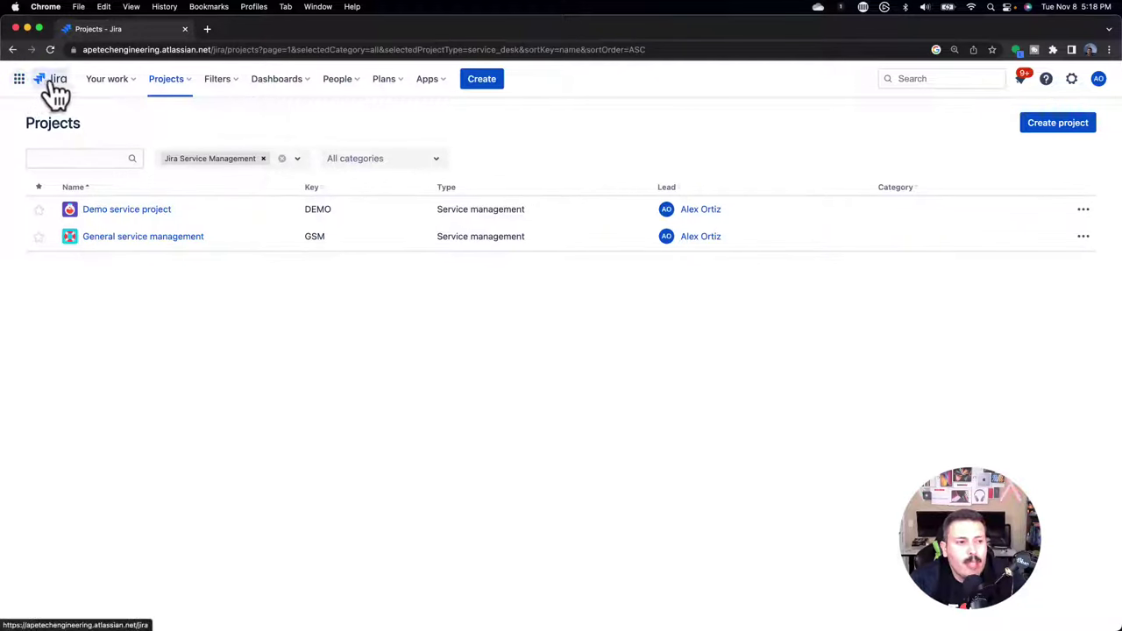
Reload the Jira Service Management projects through the product switcher, visiting the Confluence home page and returning to the project list
{"action": "left_click", "coordinate": [19, 81]}
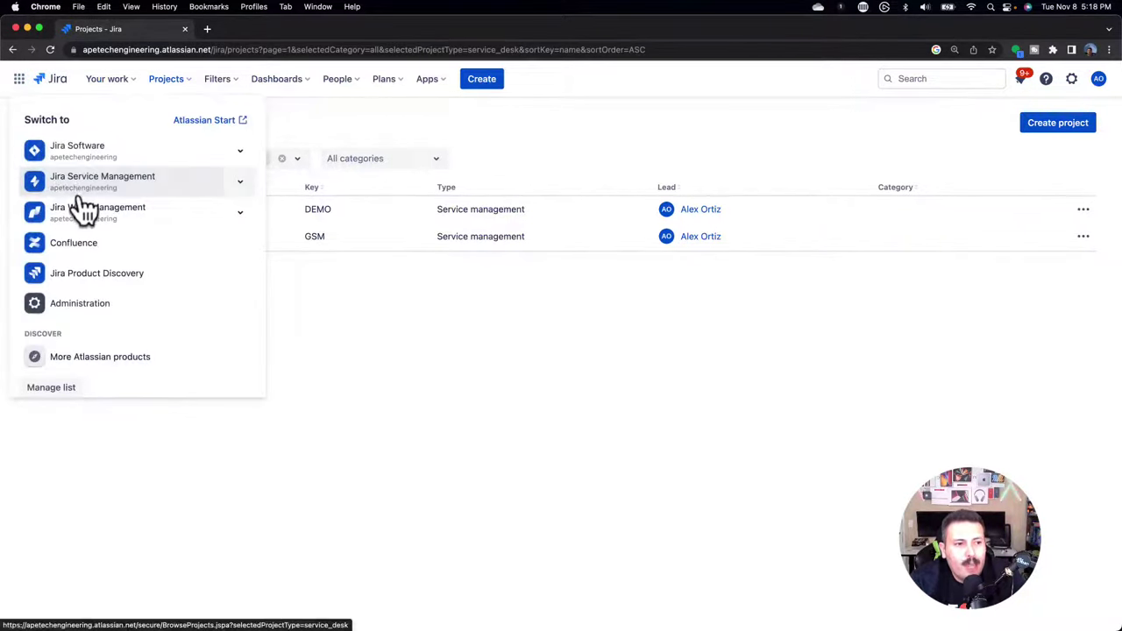
{"action": "left_click", "coordinate": [98, 193]}
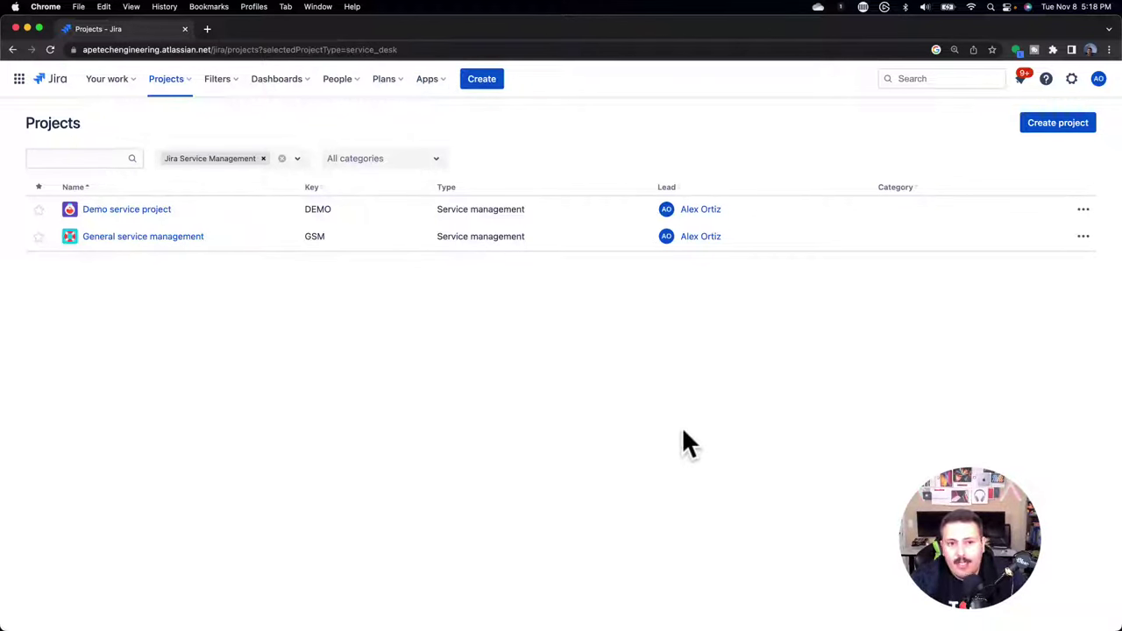
{"action": "left_click", "coordinate": [18, 78]}
{"action": "left_click", "coordinate": [88, 248]}
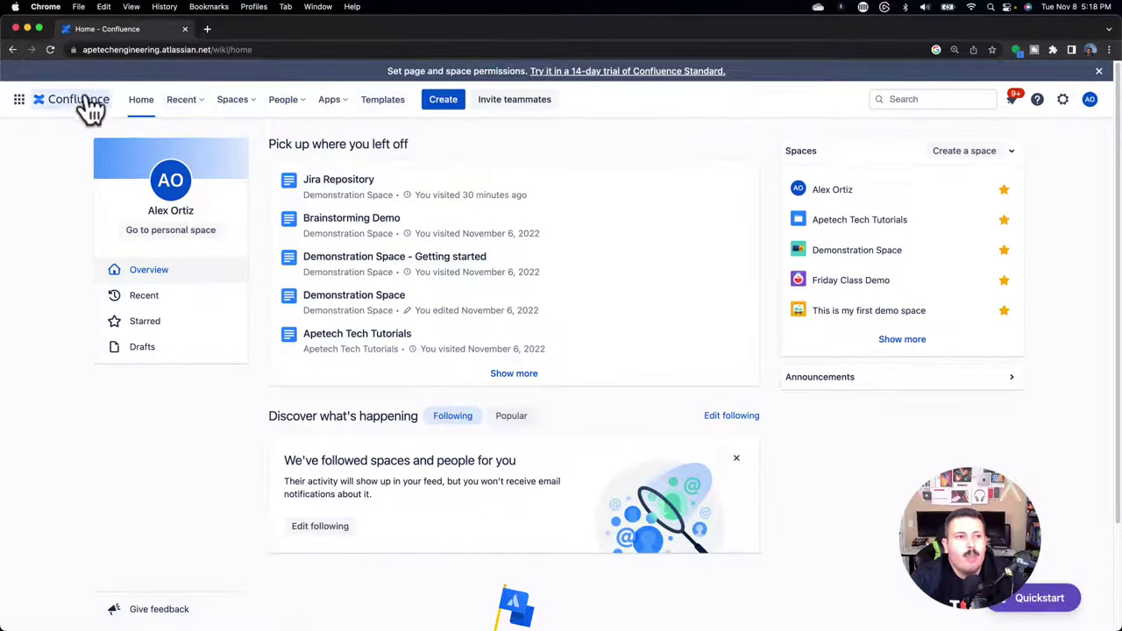
{"action": "left_click", "coordinate": [18, 102]}
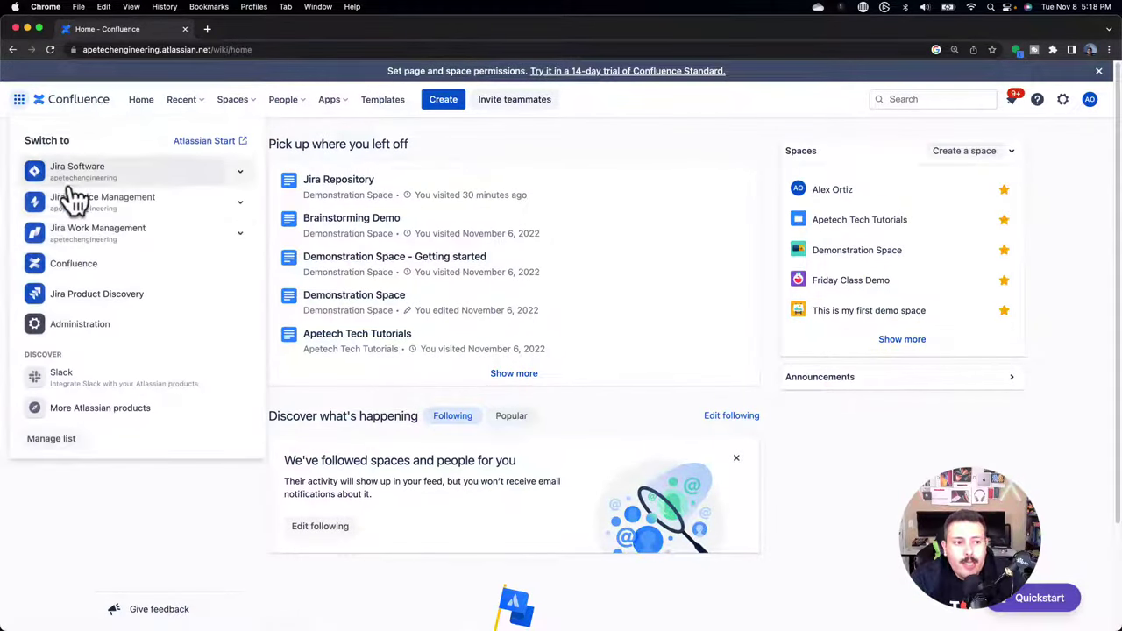
{"action": "left_click", "coordinate": [136, 221]}
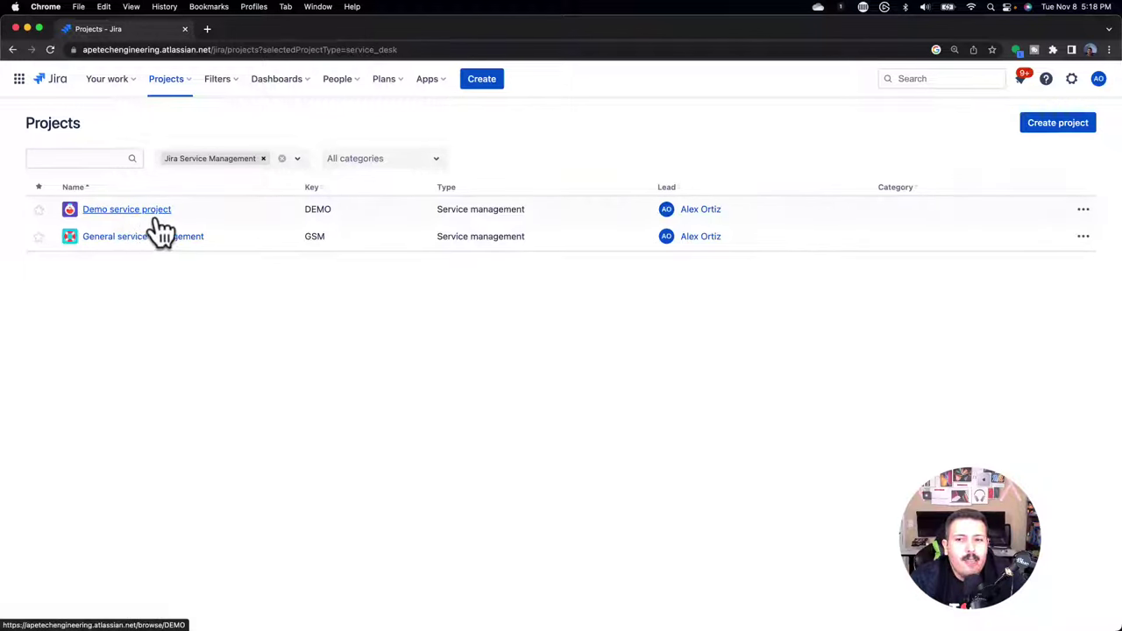
Start creating a project and look through the Software development and Work management templates
{"action": "left_click", "coordinate": [1085, 134]}
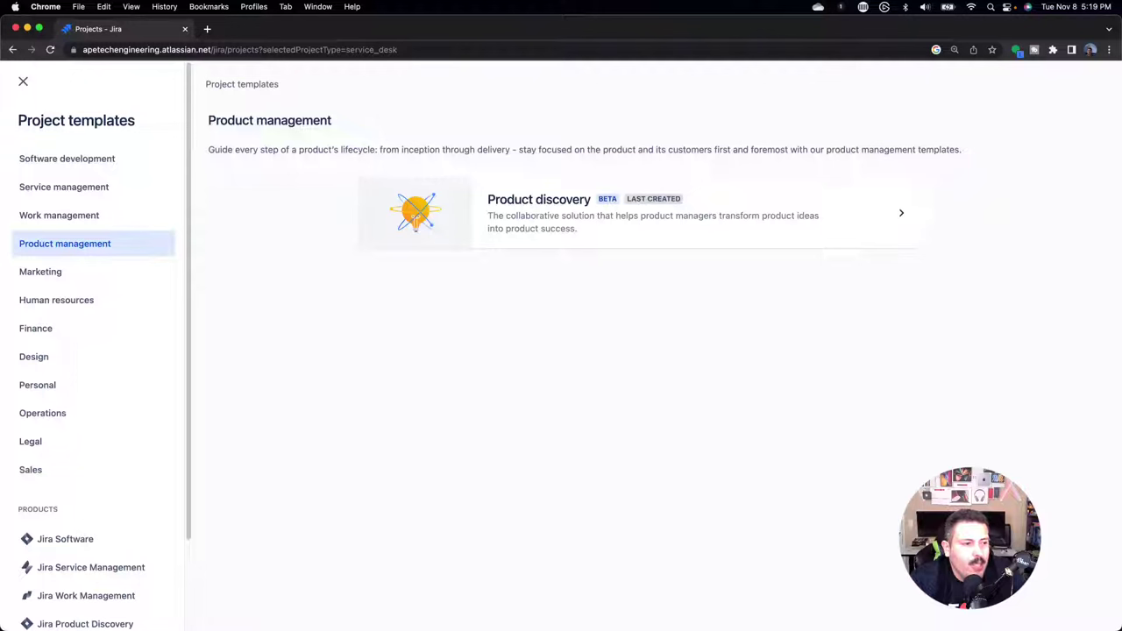
{"action": "left_click", "coordinate": [112, 163]}
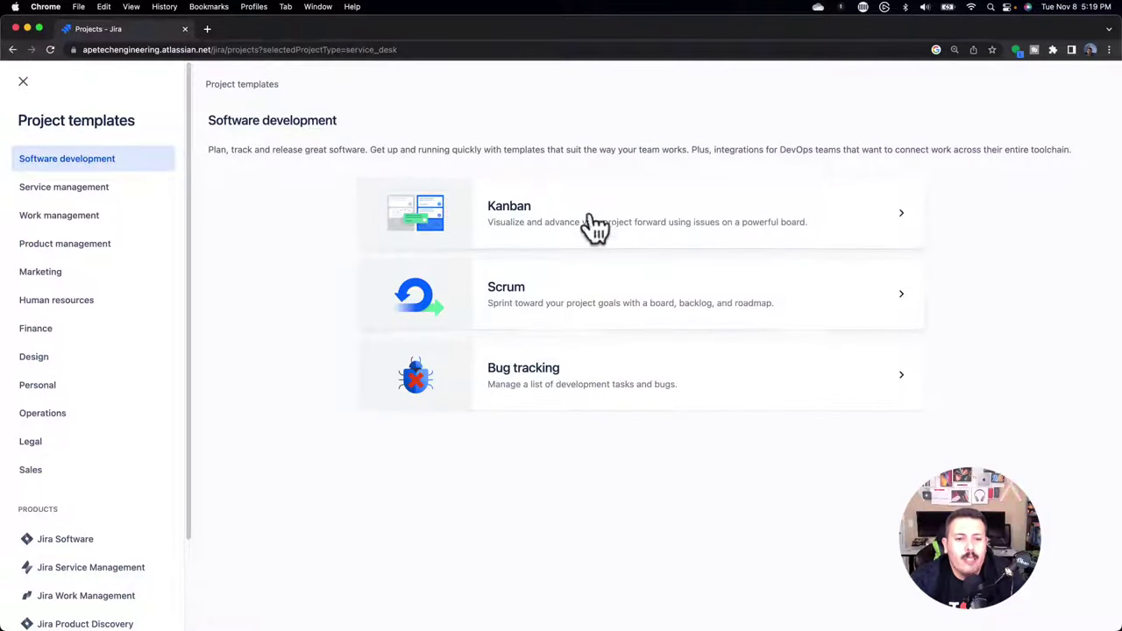
{"action": "left_click", "coordinate": [81, 226]}
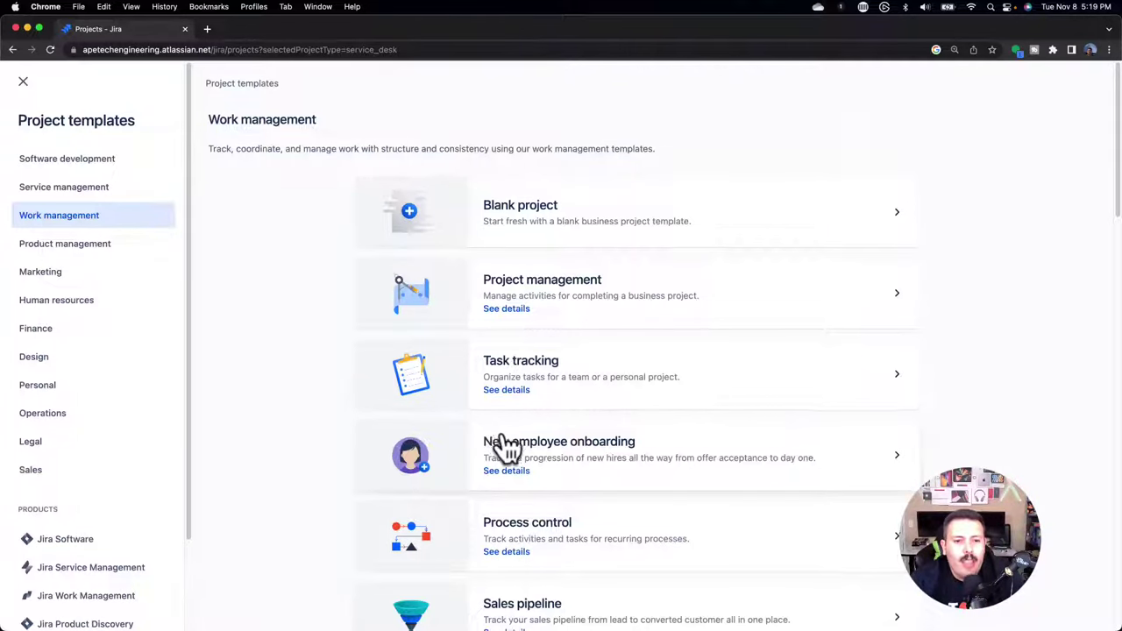
{"action": "scroll", "coordinate": [697, 297], "scroll_direction": "down", "scroll_amount": 5}
{"action": "scroll", "coordinate": [659, 444], "scroll_direction": "down", "scroll_amount": 3}
{"action": "scroll", "coordinate": [659, 444], "scroll_direction": "up", "scroll_amount": 10}
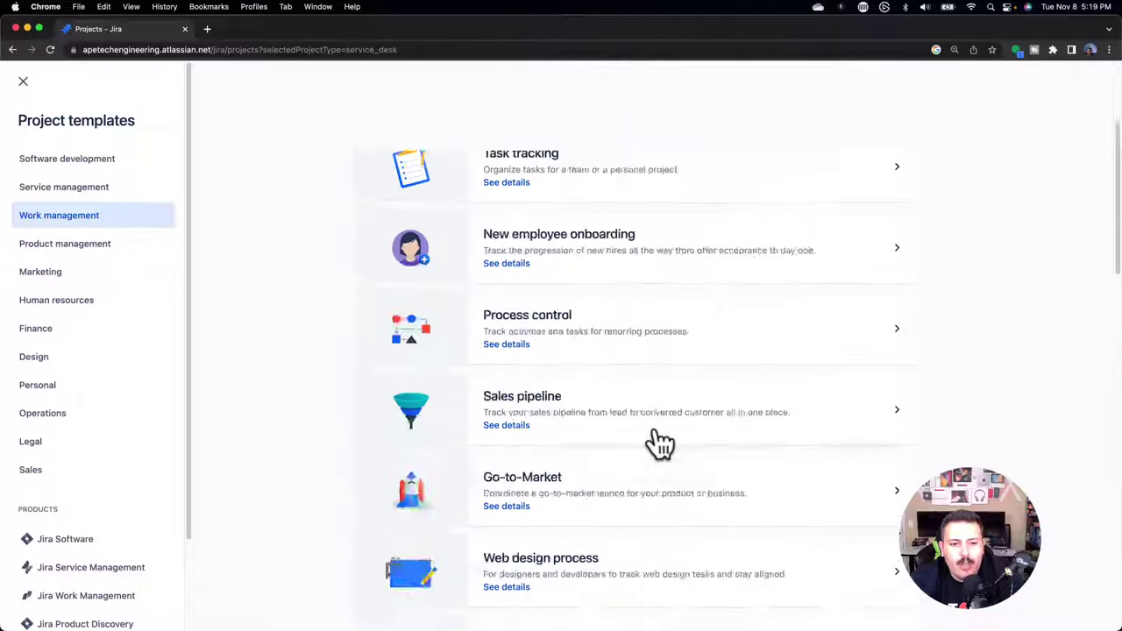
Show the Service management project templates and look through the whole list
{"action": "left_click", "coordinate": [86, 193]}
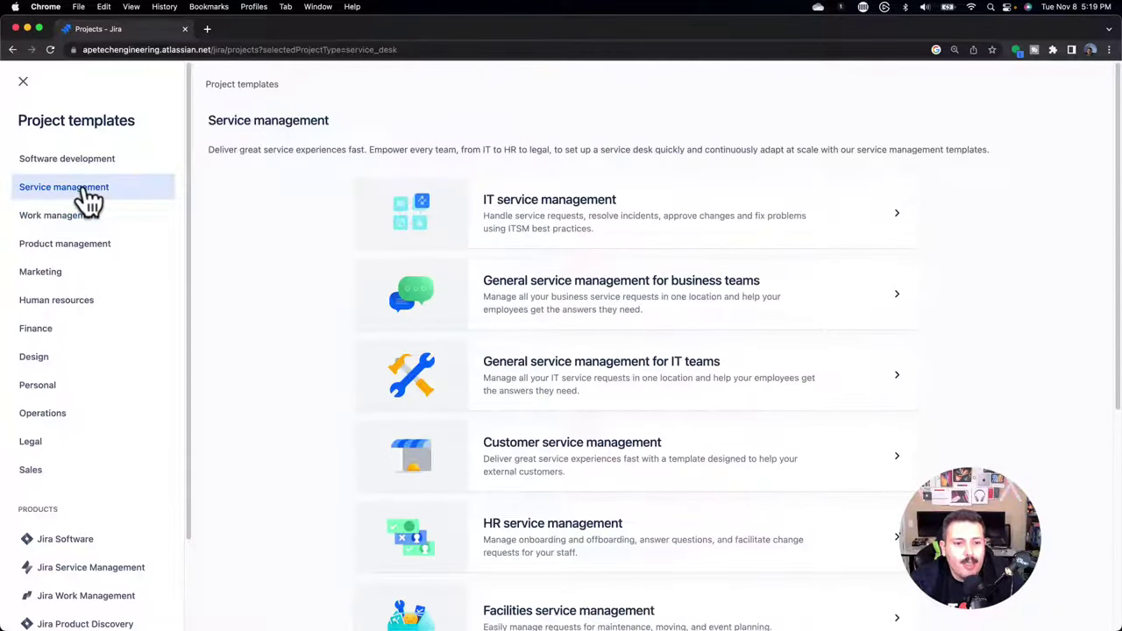
{"action": "scroll", "coordinate": [857, 380], "scroll_direction": "down", "scroll_amount": 5}
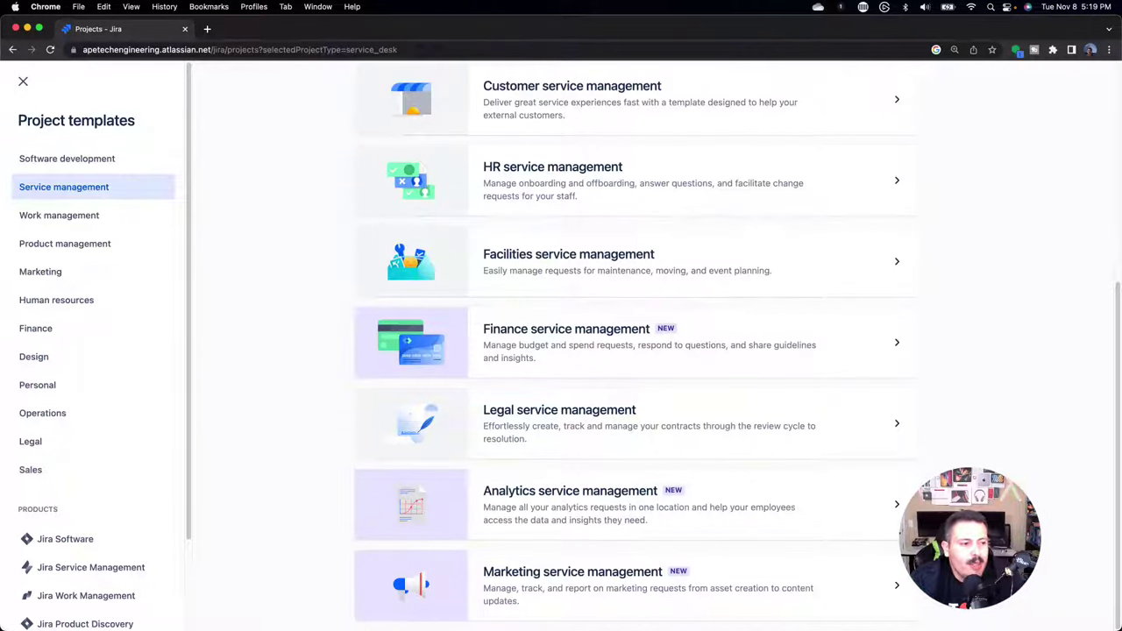
{"action": "scroll", "coordinate": [786, 355], "scroll_direction": "up", "scroll_amount": 5}
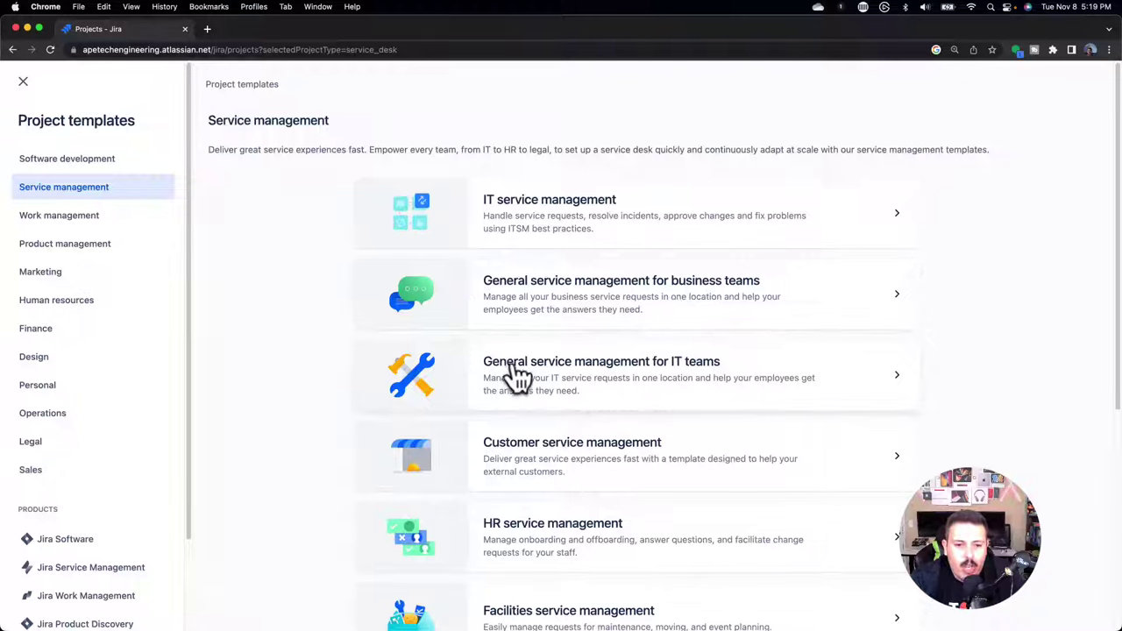
Open the General service management for IT teams template and review its description and request types
{"action": "left_click", "coordinate": [648, 366]}
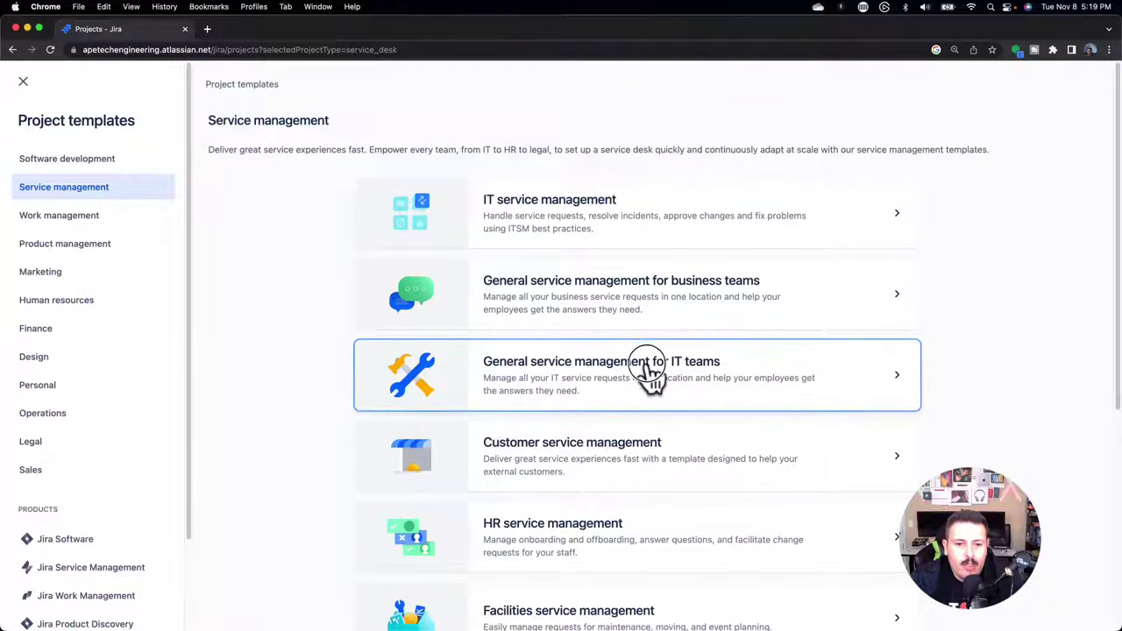
{"action": "left_click", "coordinate": [692, 372]}
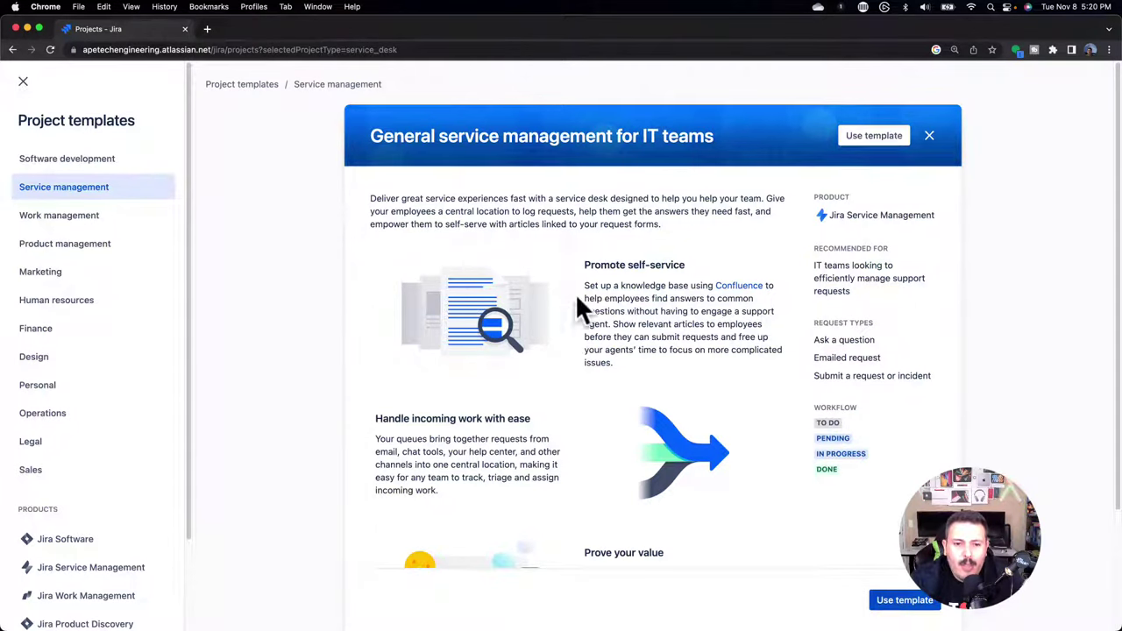
{"action": "scroll", "coordinate": [608, 320], "scroll_direction": "down", "scroll_amount": 5}
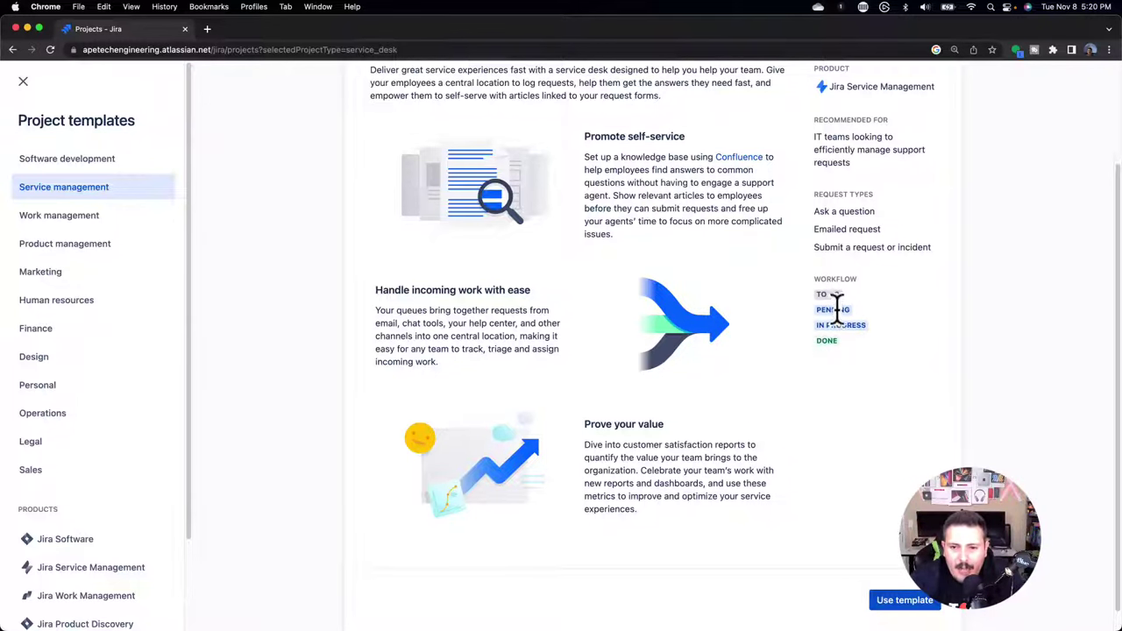
{"action": "scroll", "coordinate": [846, 324], "scroll_direction": "up", "scroll_amount": 2}
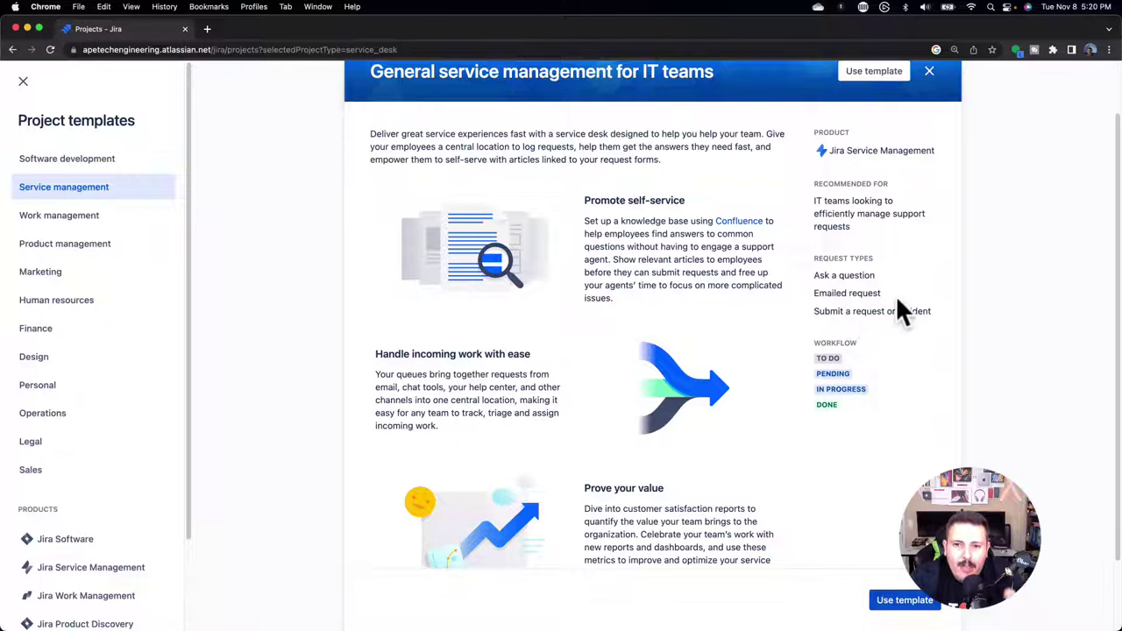
{"action": "left_click_drag", "start_coordinate": [814, 275], "coordinate": [887, 282]}
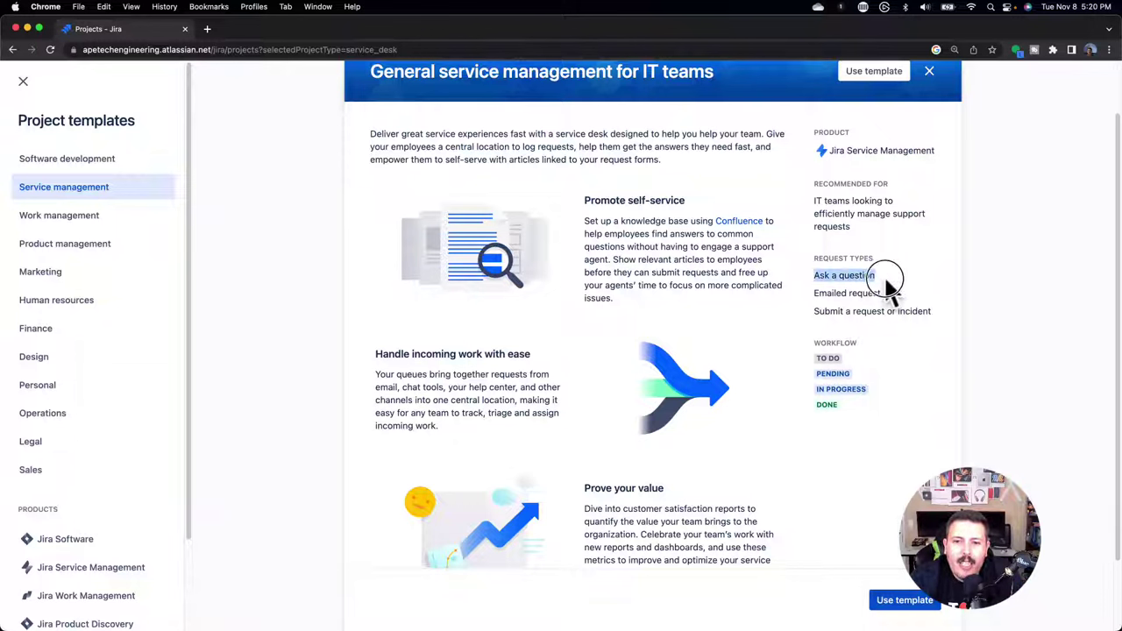
{"action": "left_click_drag", "start_coordinate": [811, 293], "coordinate": [897, 295]}
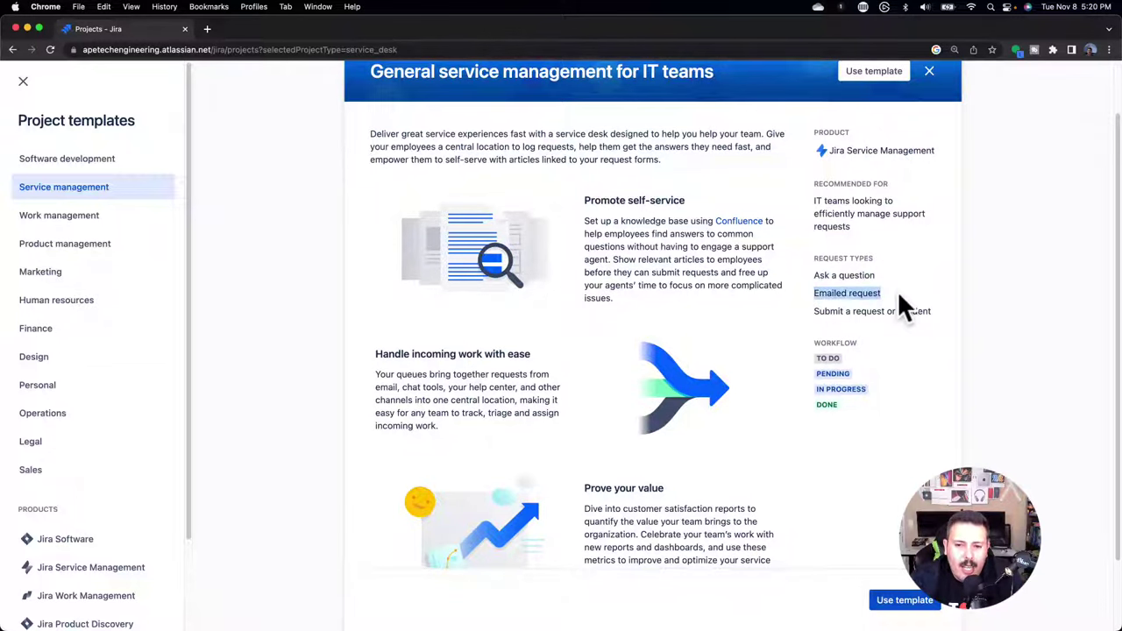
{"action": "left_click_drag", "start_coordinate": [809, 311], "coordinate": [933, 311]}
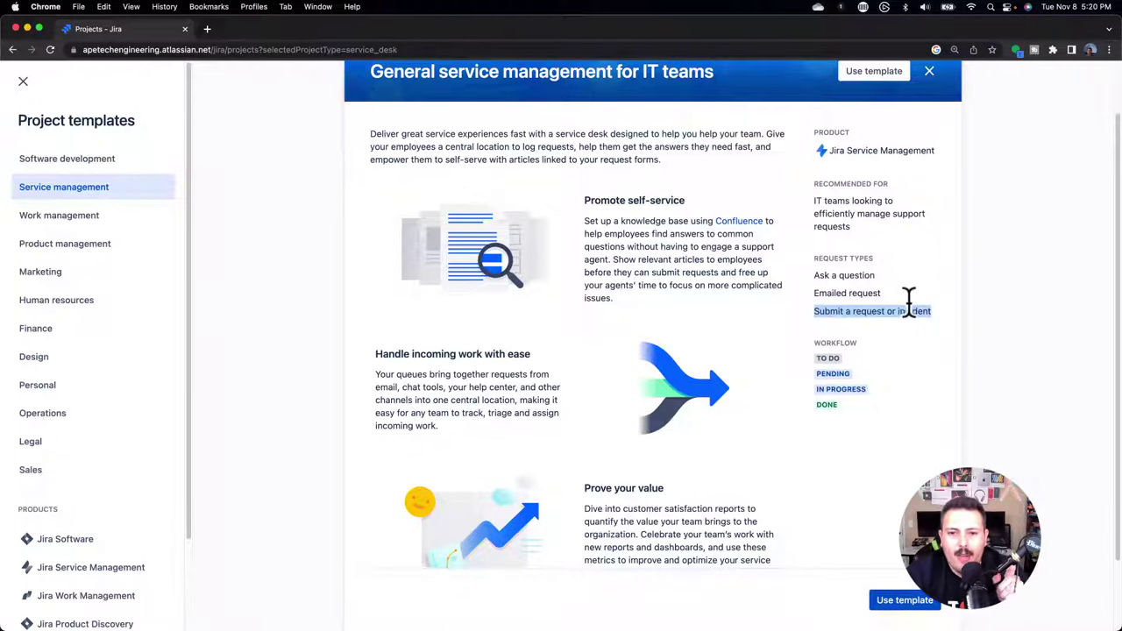
Close these template details and open the IT service management template to review its features and request types
{"action": "left_click", "coordinate": [931, 74]}
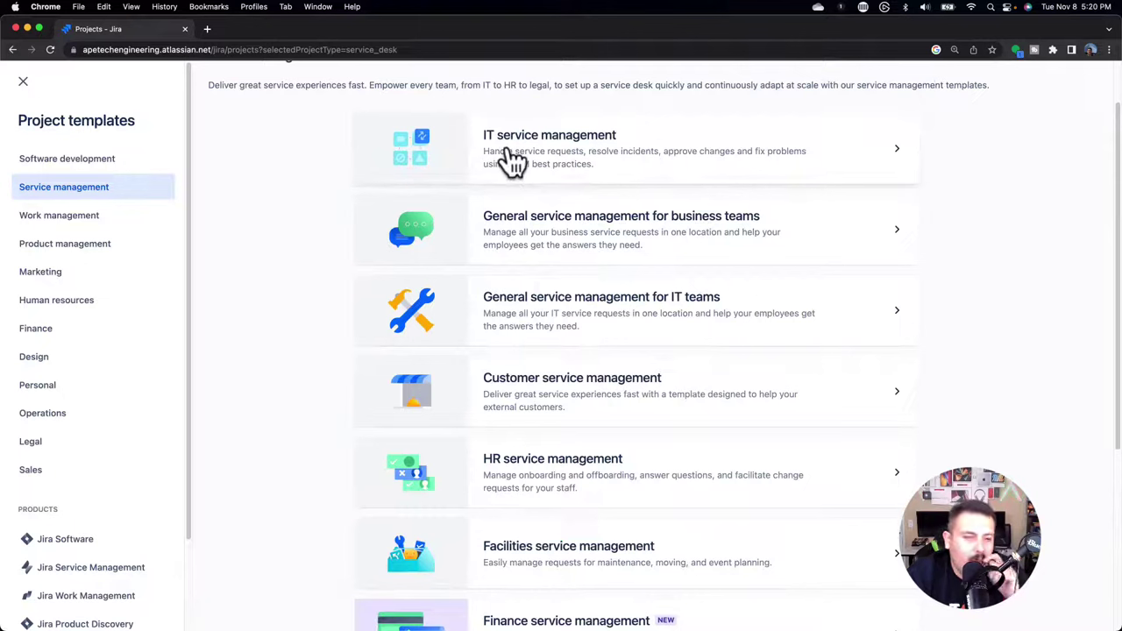
{"action": "left_click", "coordinate": [631, 167]}
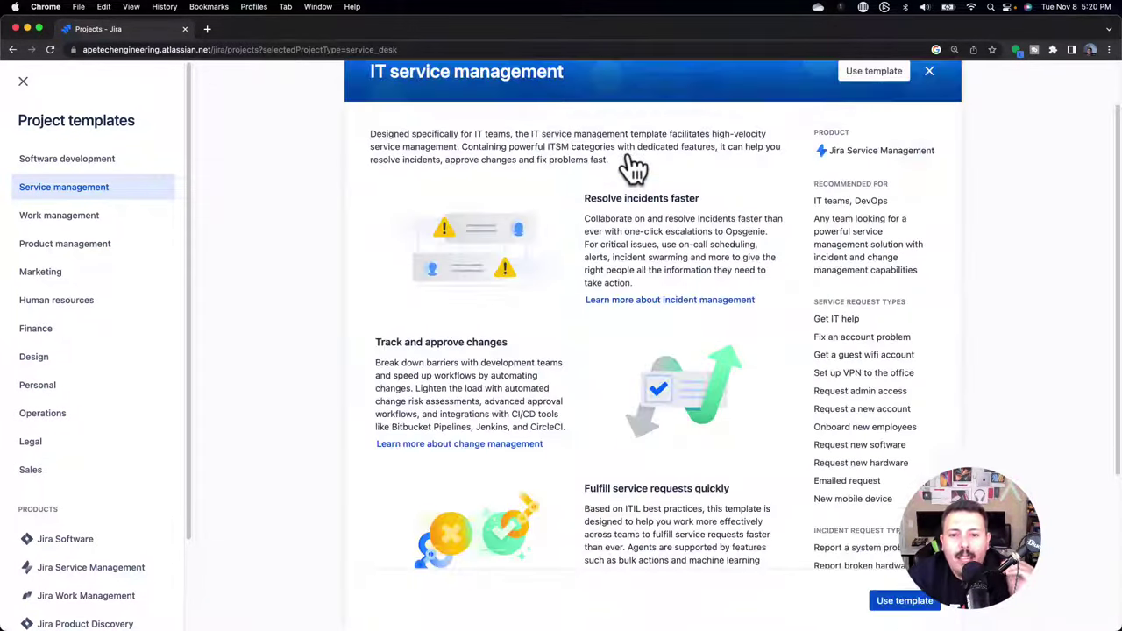
{"action": "scroll", "coordinate": [845, 315], "scroll_direction": "down", "scroll_amount": 5}
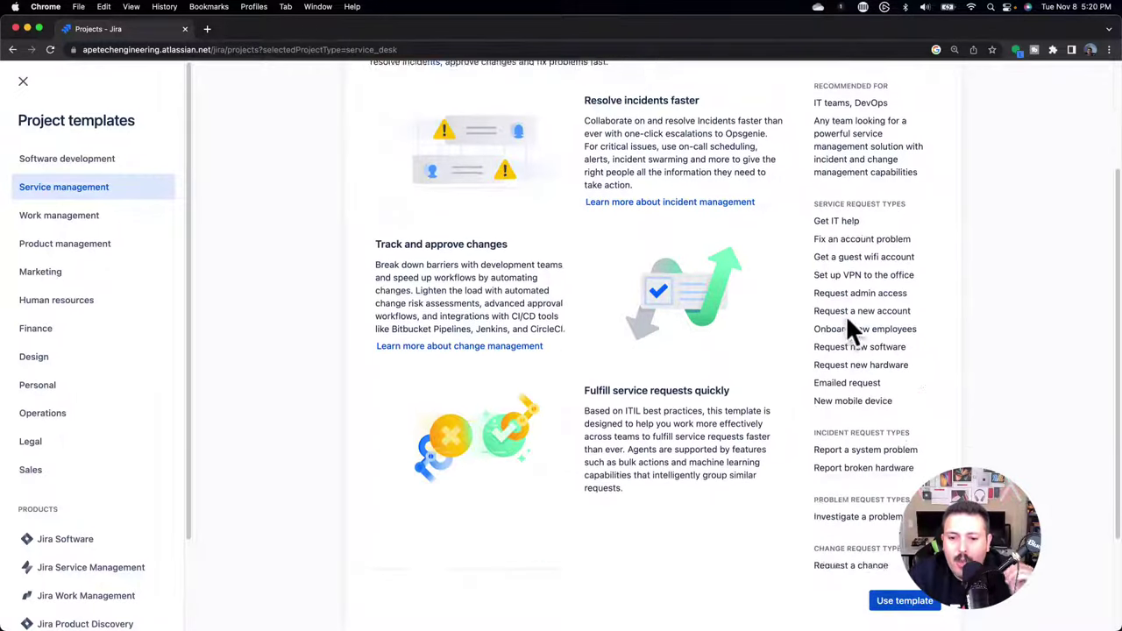
{"action": "scroll", "coordinate": [846, 320], "scroll_direction": "up", "scroll_amount": 6}
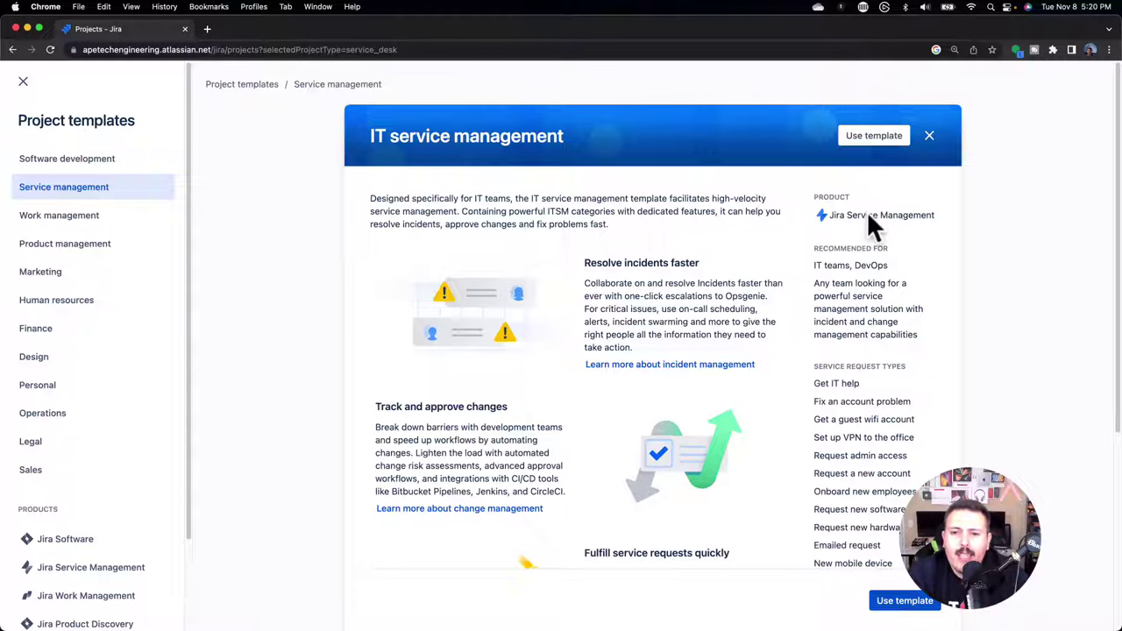
Review the IT service management template's request types, and compare them with those of the General service management for IT teams template
{"action": "scroll", "coordinate": [864, 324], "scroll_direction": "down", "scroll_amount": 2}
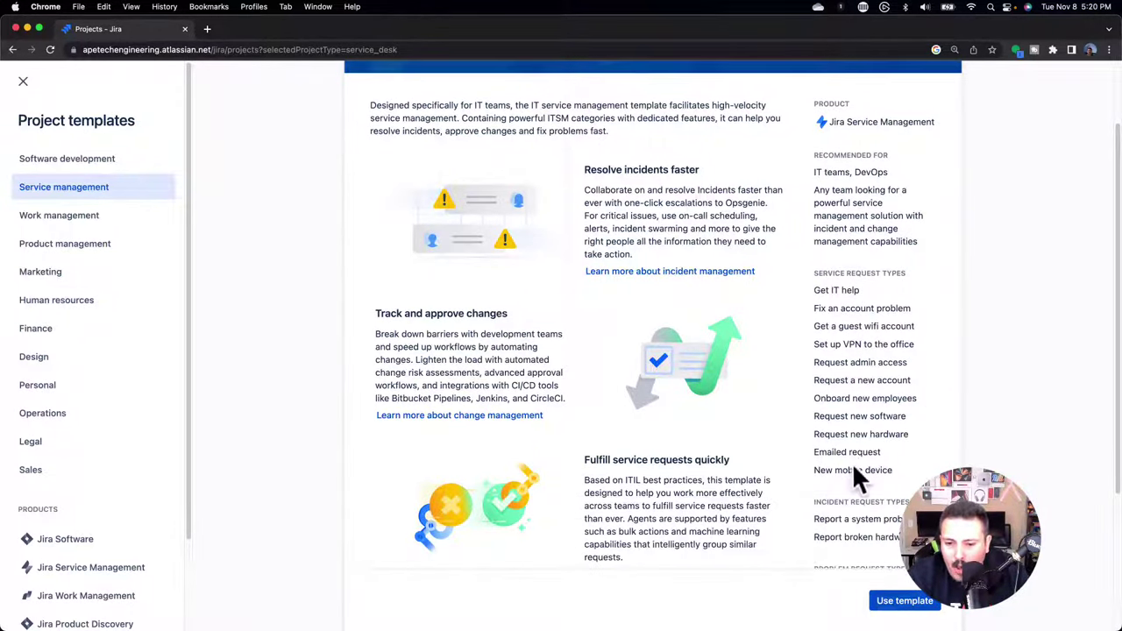
{"action": "left_click_drag", "start_coordinate": [851, 471], "coordinate": [829, 306]}
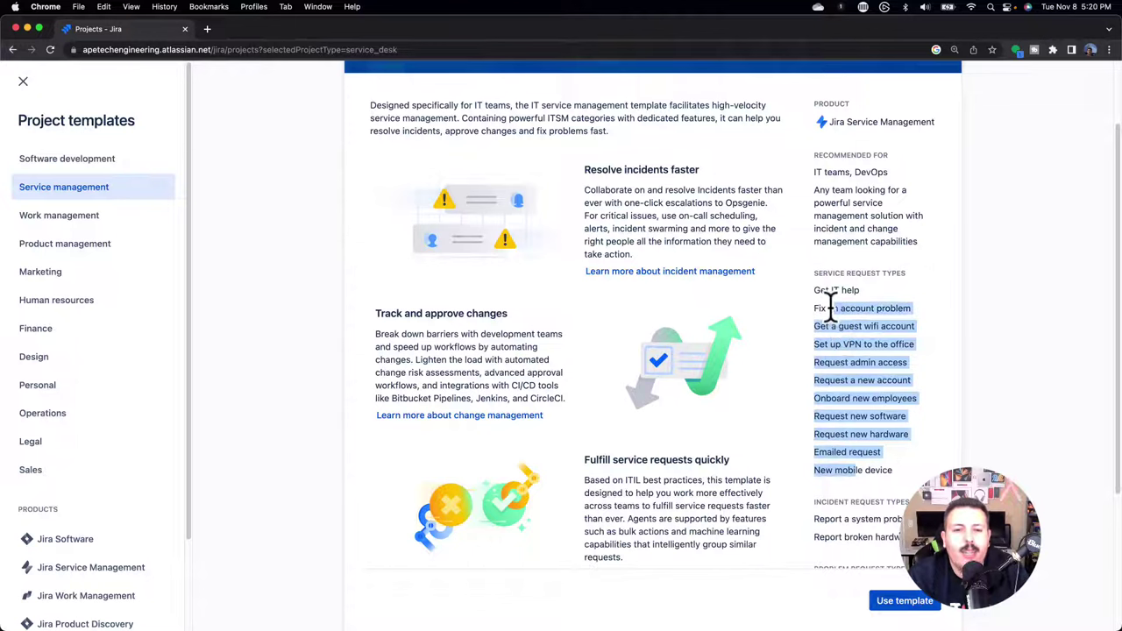
{"action": "scroll", "coordinate": [829, 307], "scroll_direction": "down", "scroll_amount": 1}
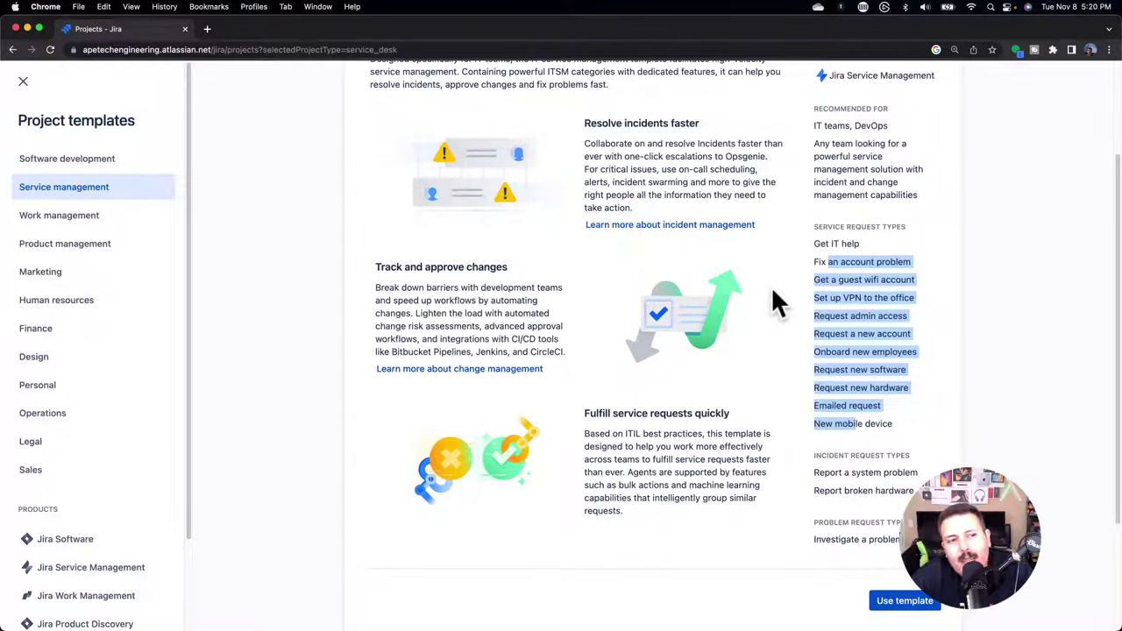
{"action": "left_click", "coordinate": [828, 276]}
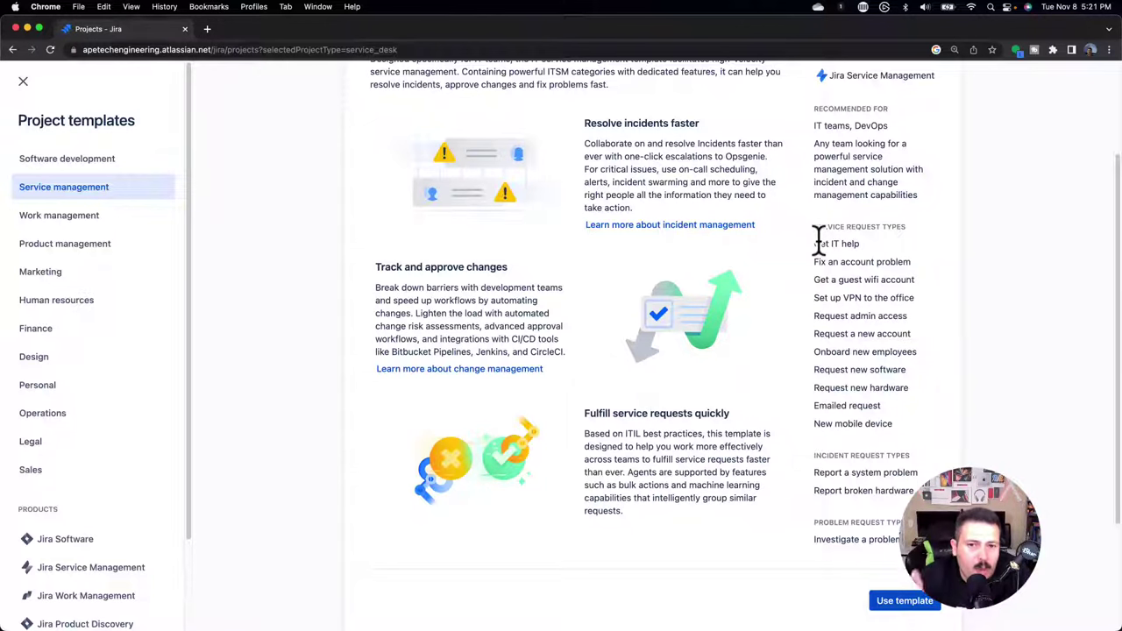
{"action": "scroll", "coordinate": [817, 239], "scroll_direction": "up", "scroll_amount": 3}
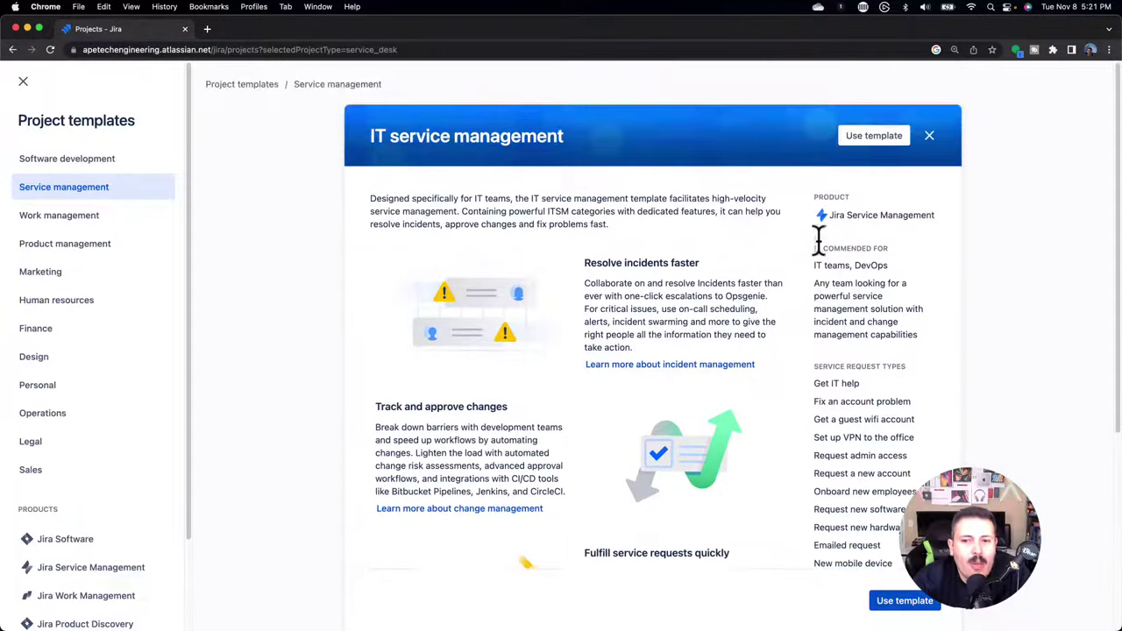
{"action": "left_click", "coordinate": [927, 135]}
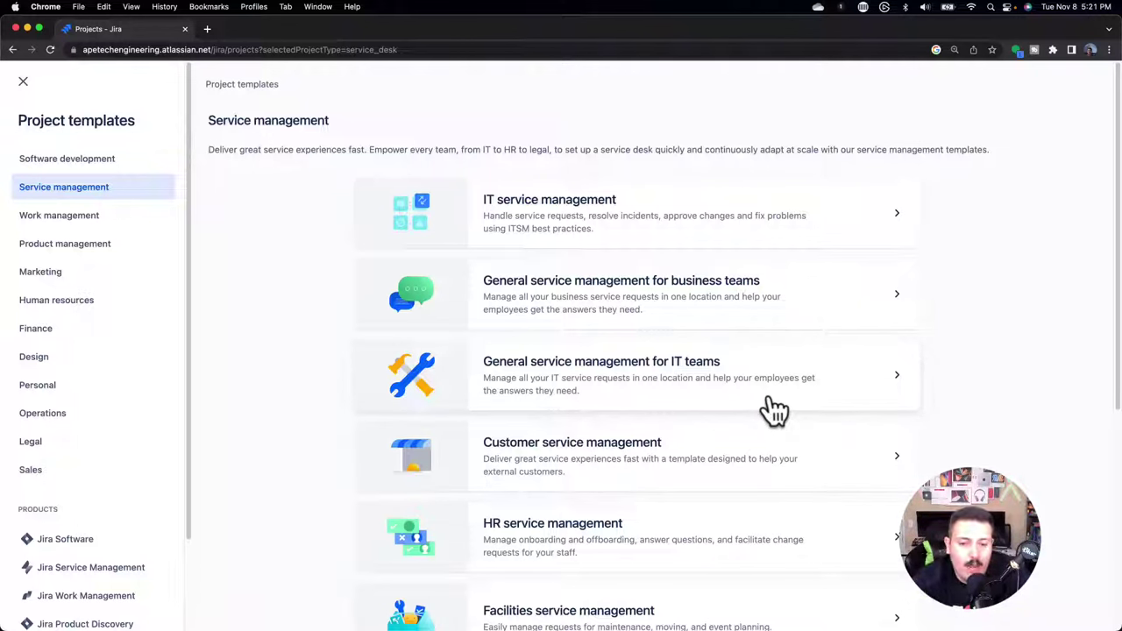
{"action": "left_click", "coordinate": [533, 386]}
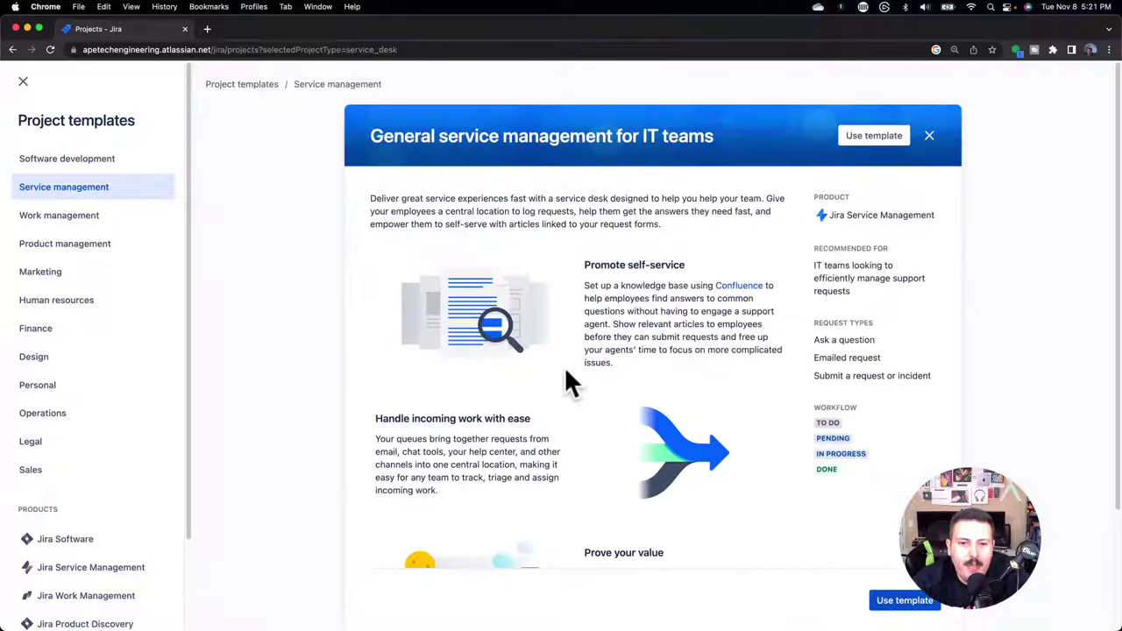
{"action": "left_click", "coordinate": [929, 135]}
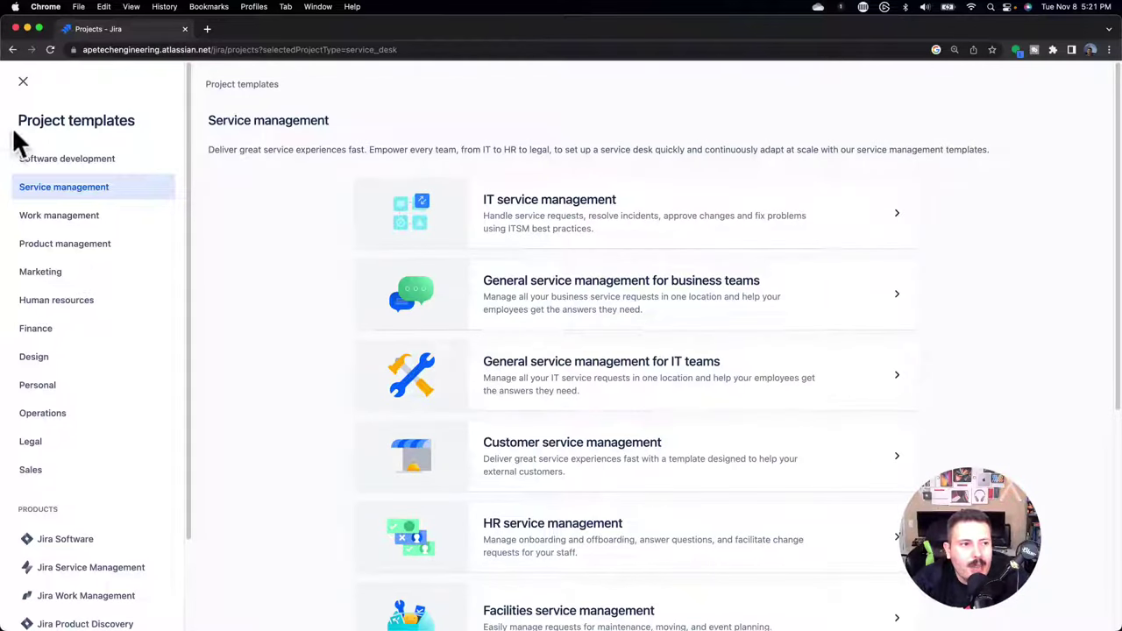
Leave the project templates and open the Demo service project, plus the Thanksgiving 2 software project in a second browser tab
{"action": "left_click", "coordinate": [23, 81]}
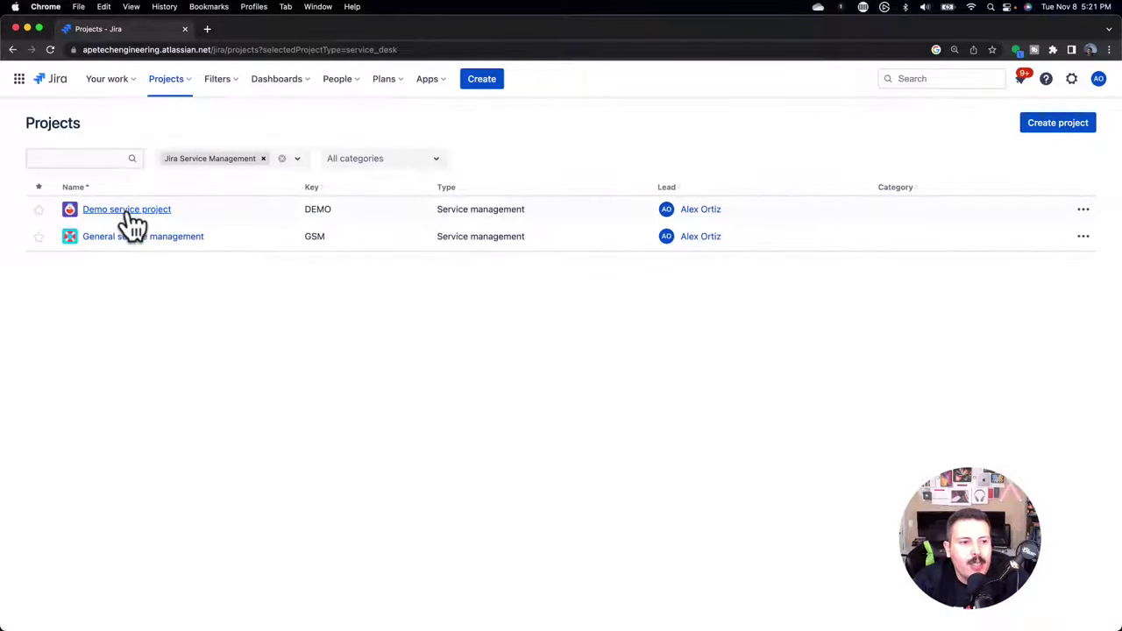
{"action": "left_click", "coordinate": [127, 208]}
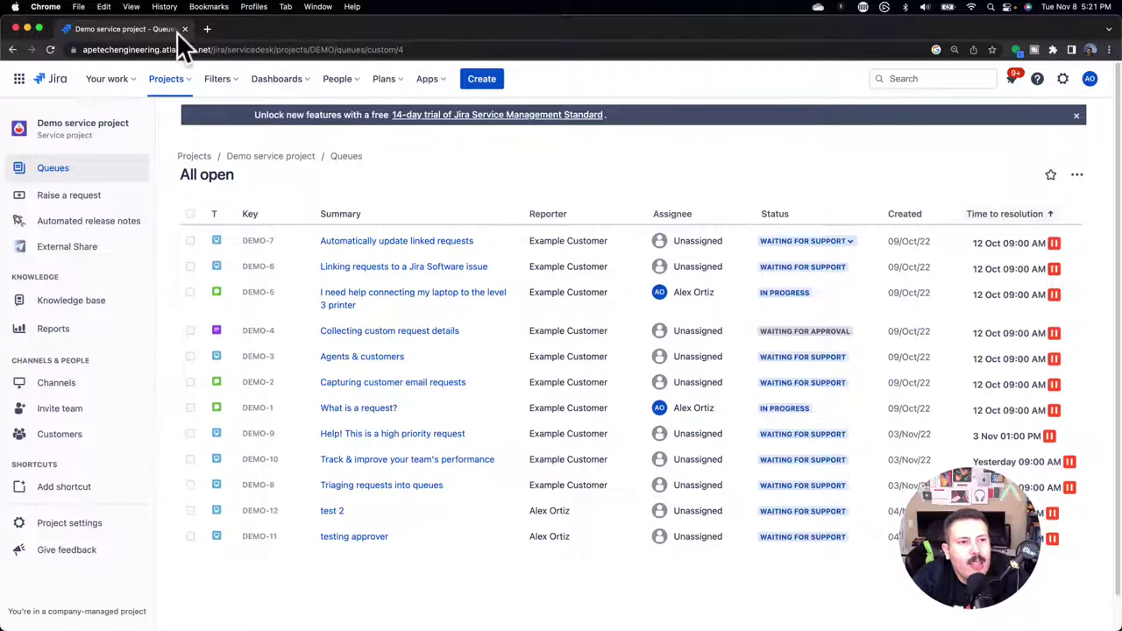
{"action": "left_click", "coordinate": [207, 29]}
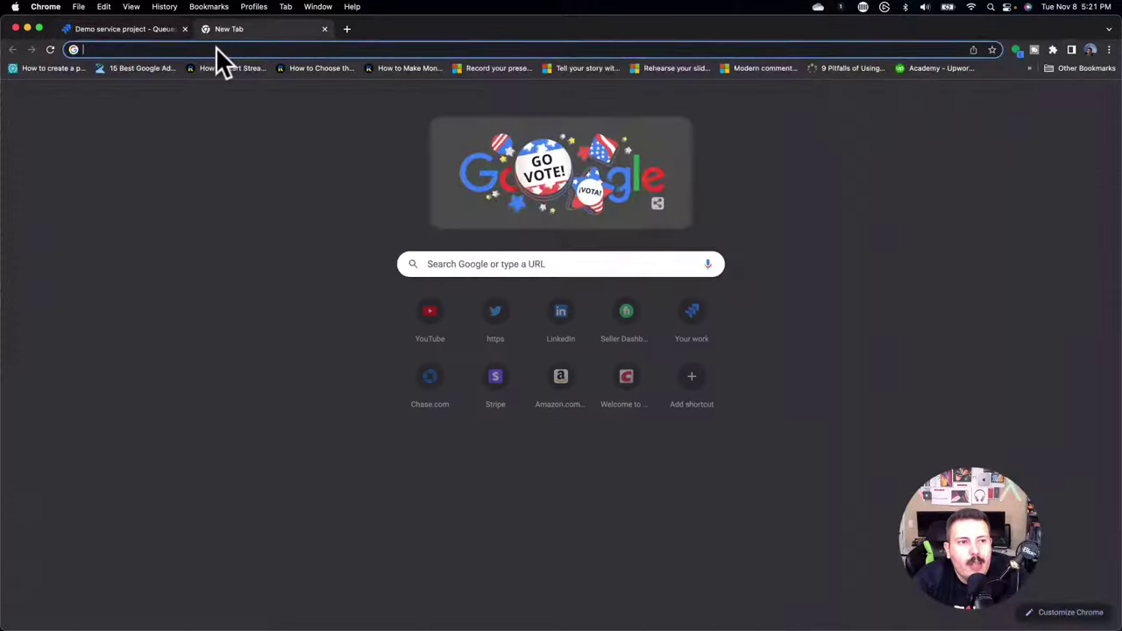
{"action": "type", "text": "ap"}
{"action": "key", "text": "Return"}
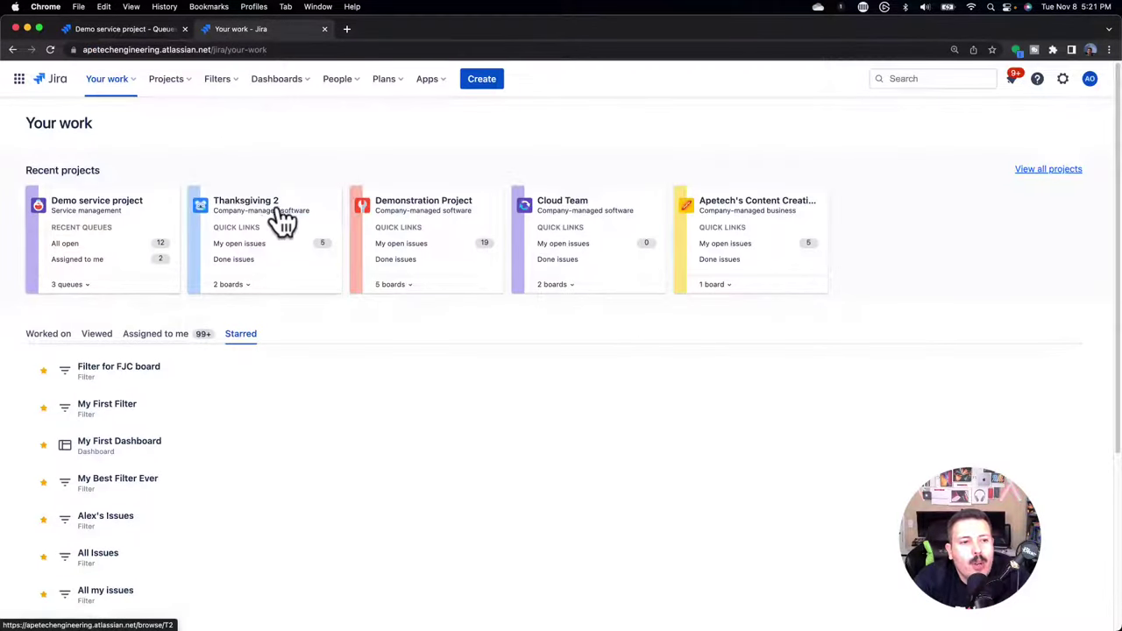
{"action": "left_click", "coordinate": [285, 219]}
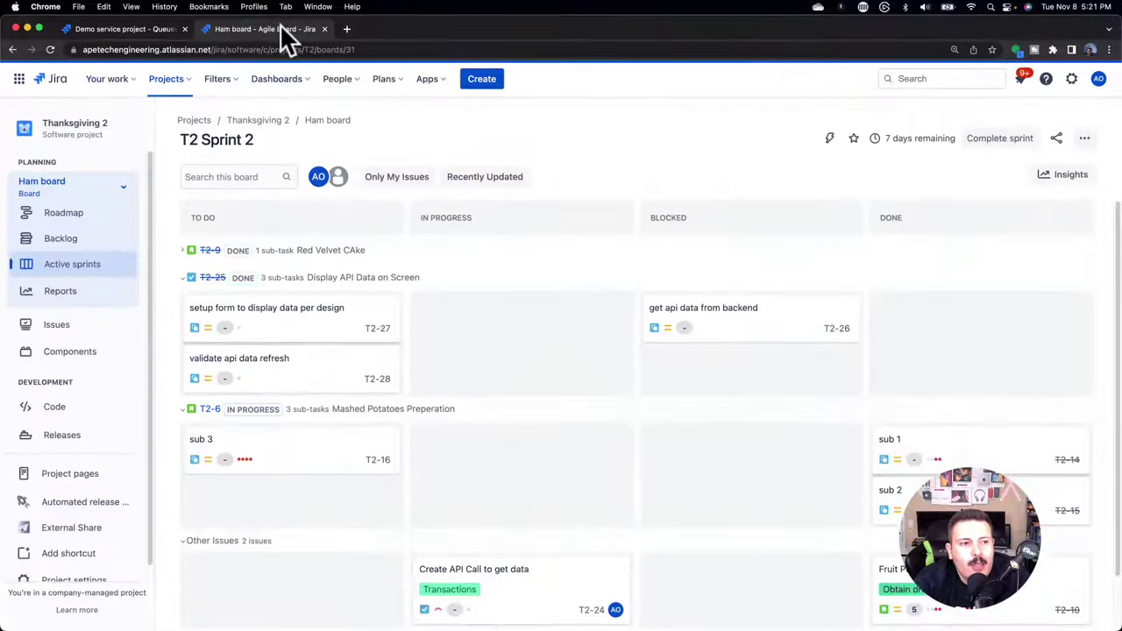
Compare the Demo service project's queue with the Thanksgiving 2 board, and dismiss the trial banner above the queue
{"action": "left_click", "coordinate": [136, 28]}
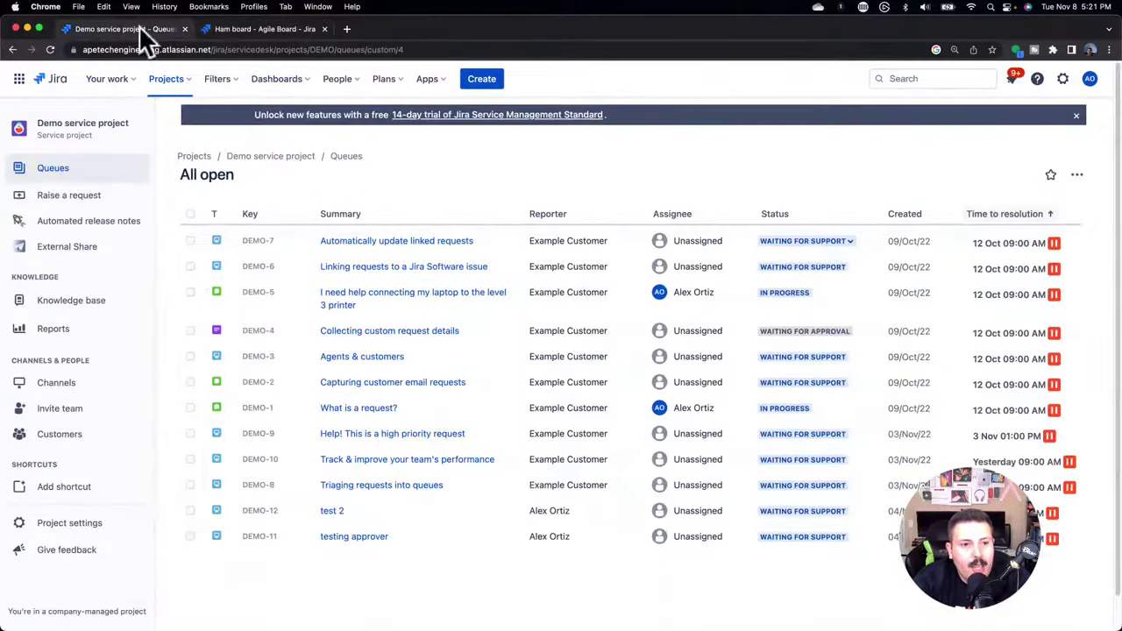
{"action": "left_click", "coordinate": [259, 30]}
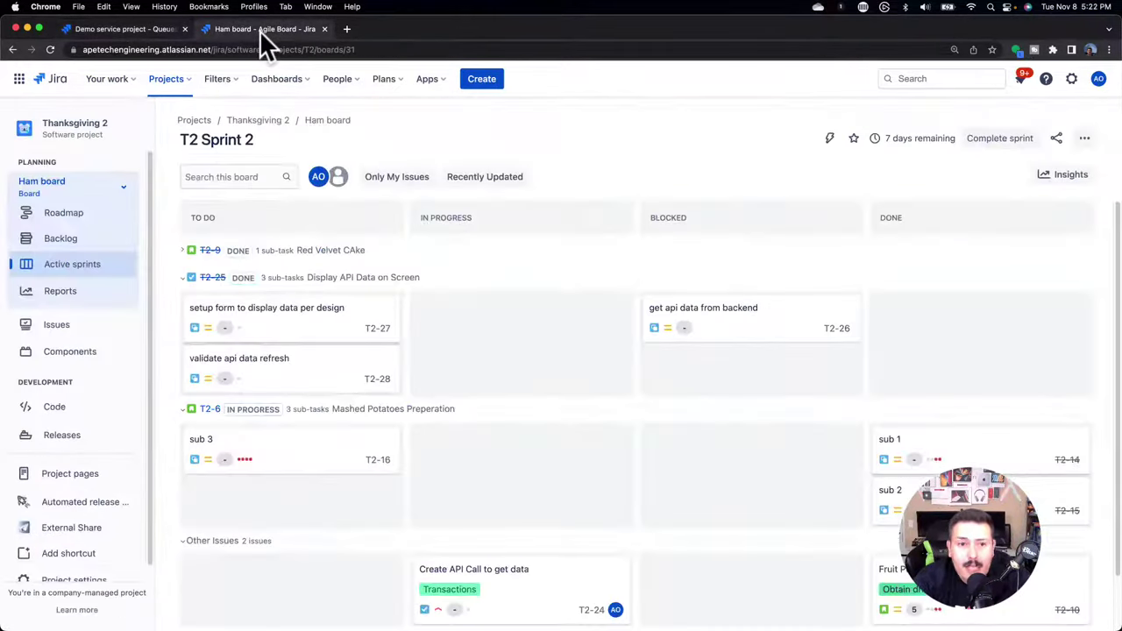
{"action": "left_click", "coordinate": [136, 28]}
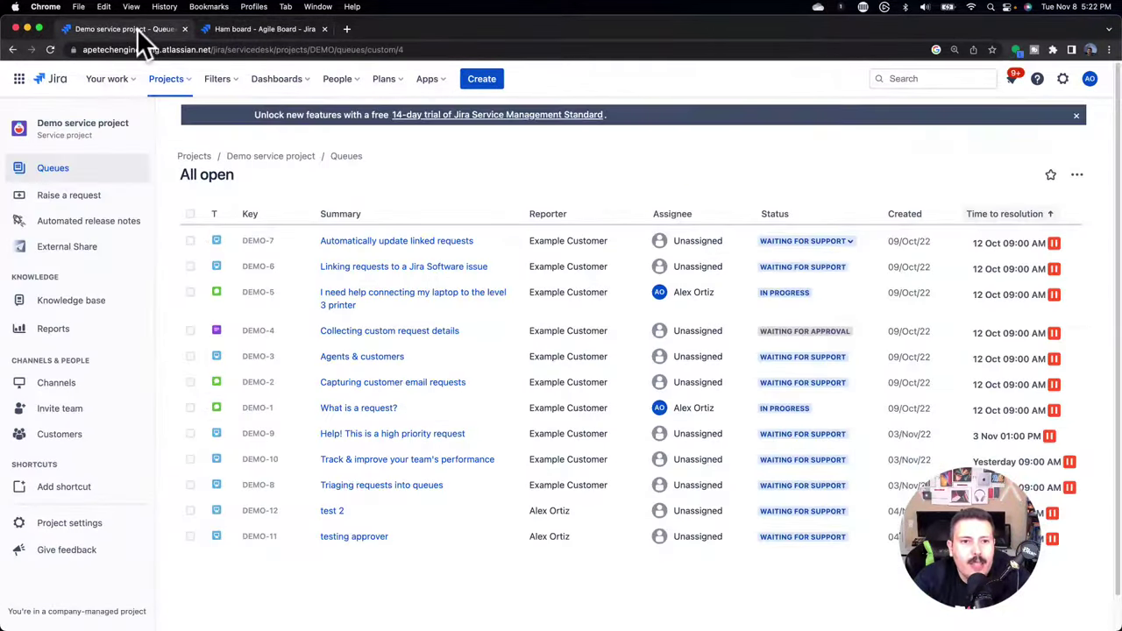
{"action": "left_click", "coordinate": [1077, 115]}
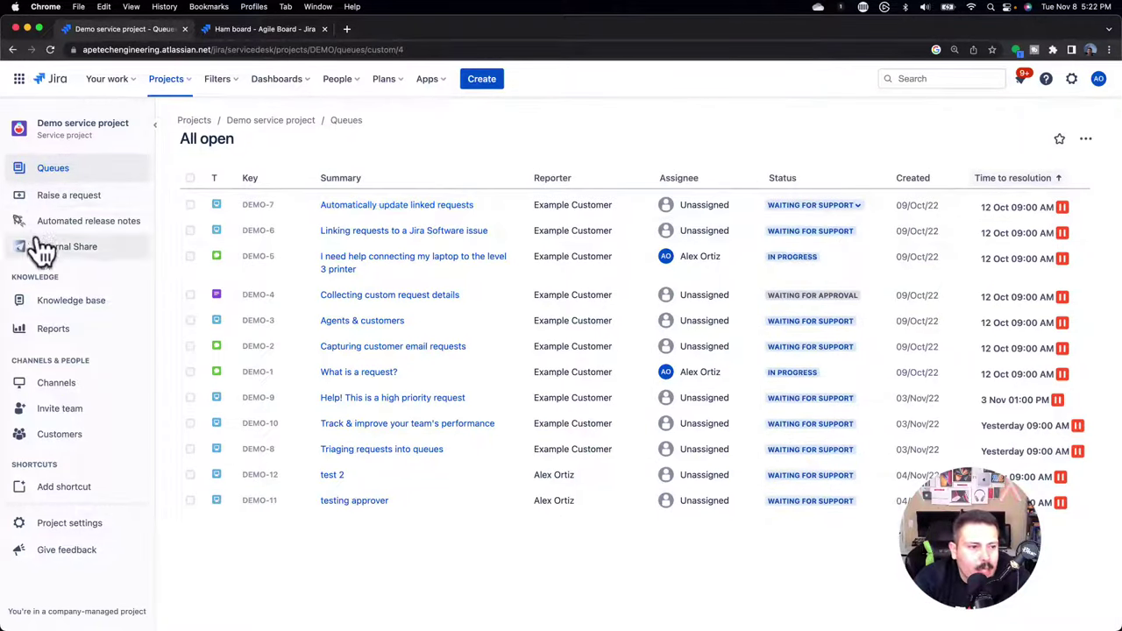
Compare the layout and navigation of the Thanksgiving 2 sprint board with those of the Demo service project
{"action": "left_click", "coordinate": [263, 29]}
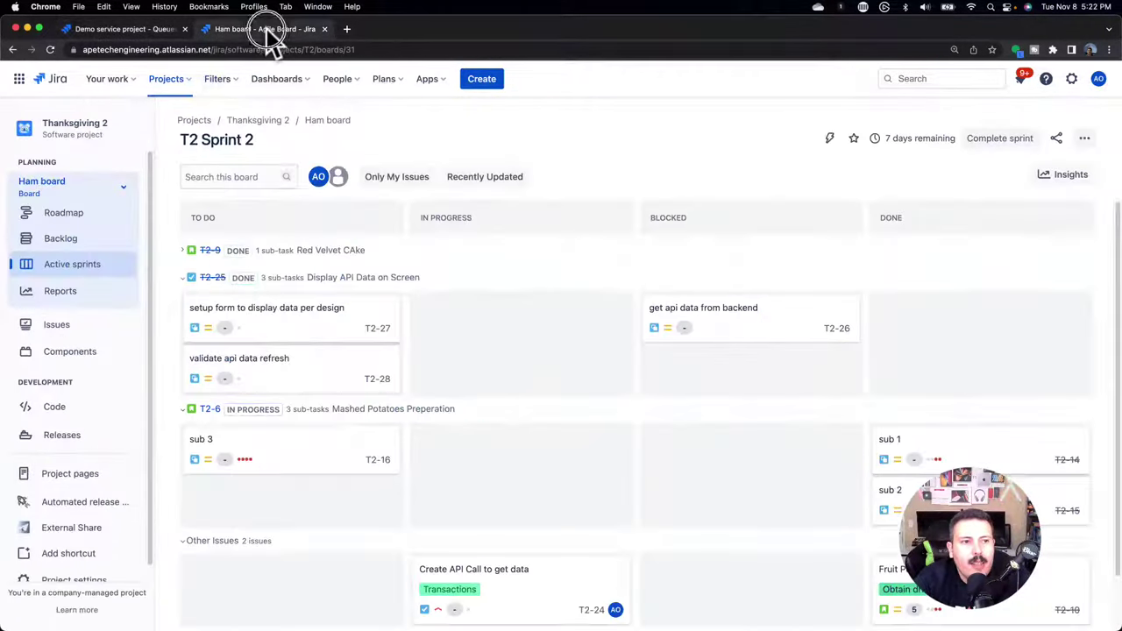
{"action": "left_click", "coordinate": [100, 34]}
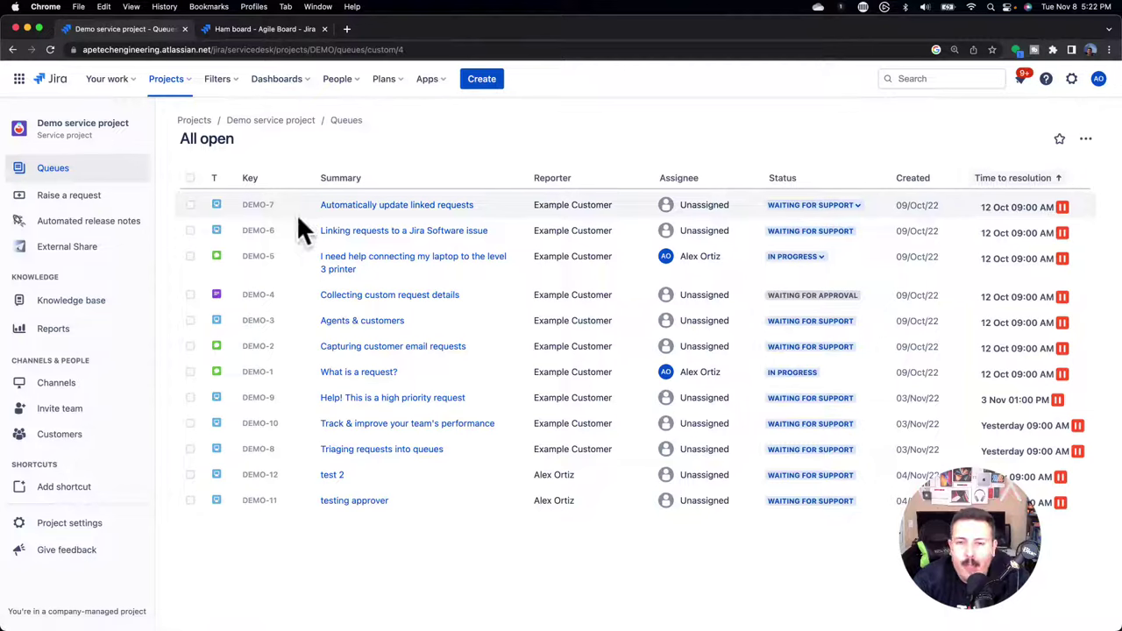
{"action": "left_click", "coordinate": [284, 29]}
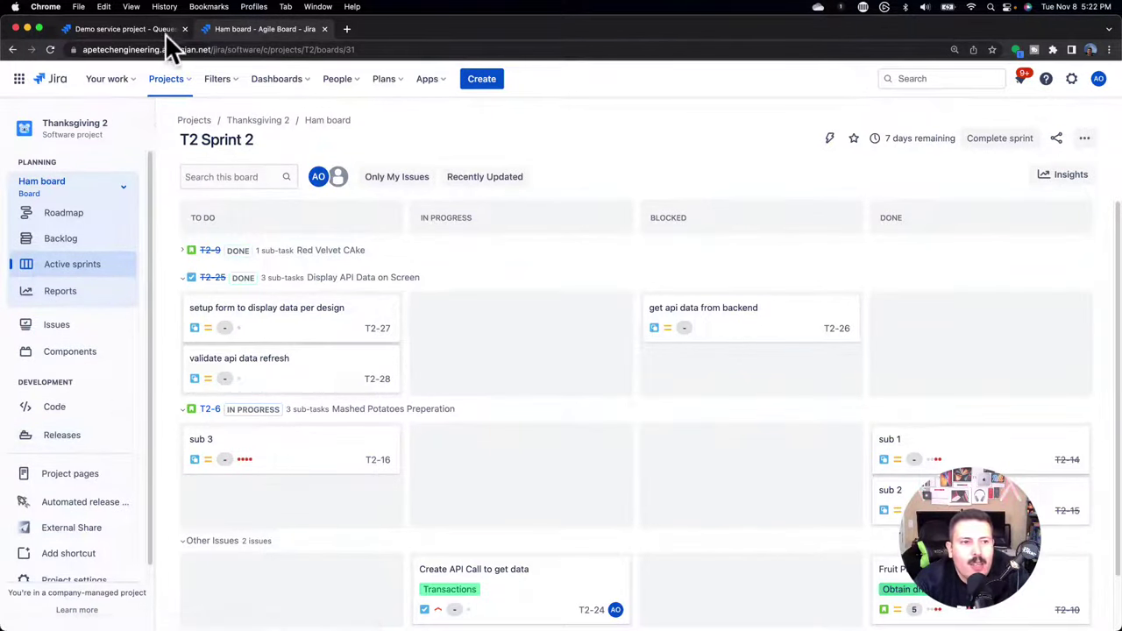
{"action": "left_click", "coordinate": [130, 29]}
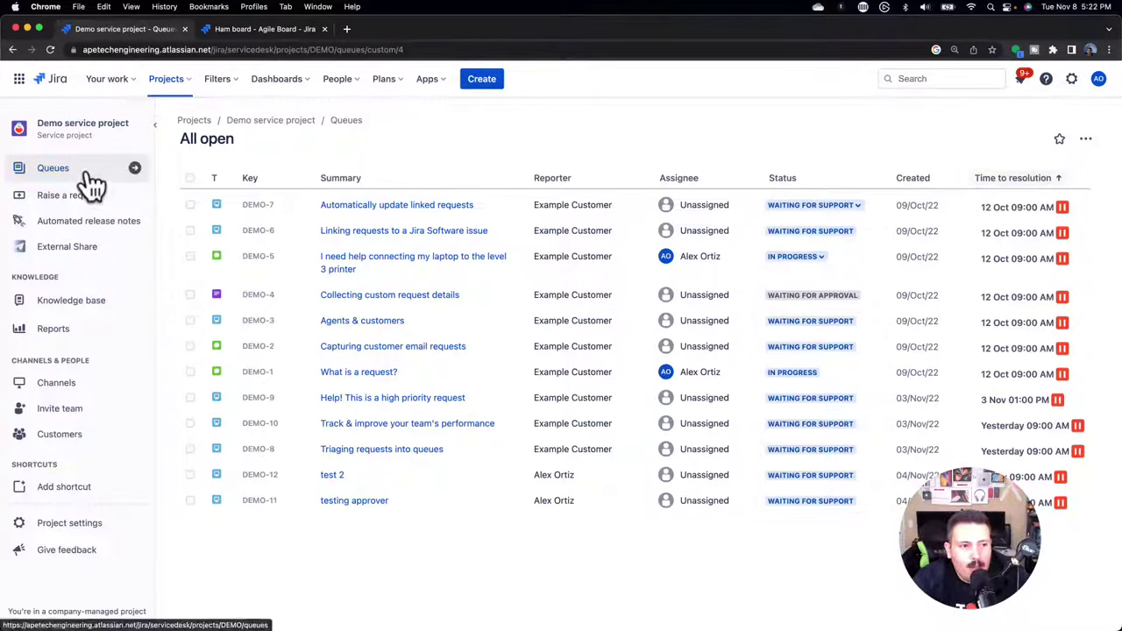
Open the Thanksgiving 2 project's issues list and compare it with the Demo service project's All open queue
{"action": "left_click", "coordinate": [268, 31]}
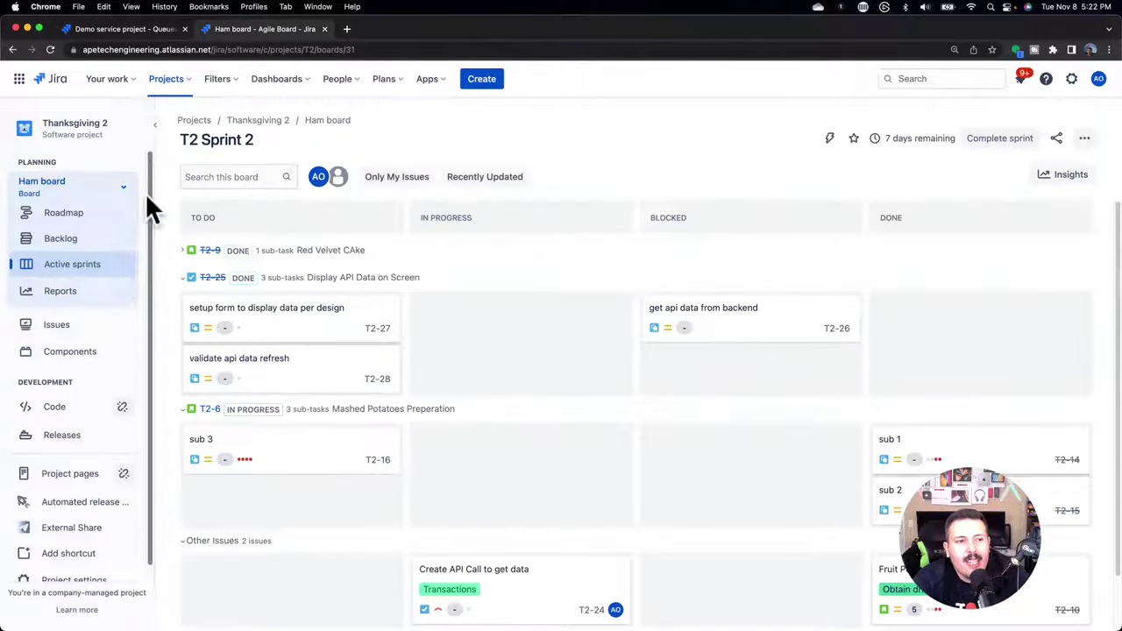
{"action": "left_click", "coordinate": [70, 347]}
{"action": "left_click", "coordinate": [61, 326]}
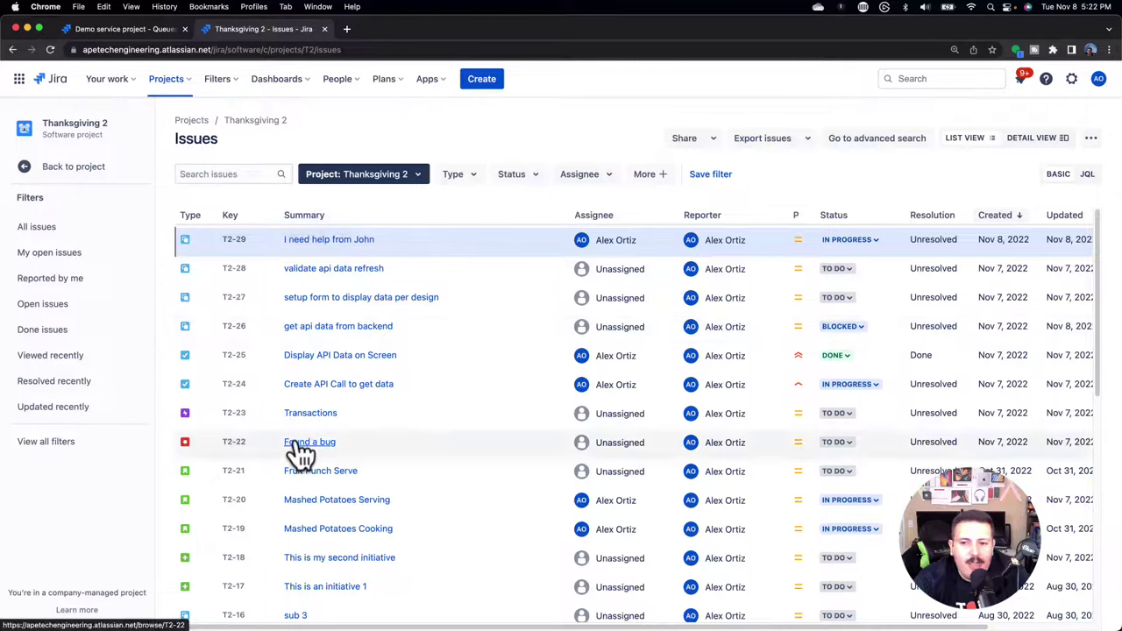
{"action": "left_click", "coordinate": [118, 28]}
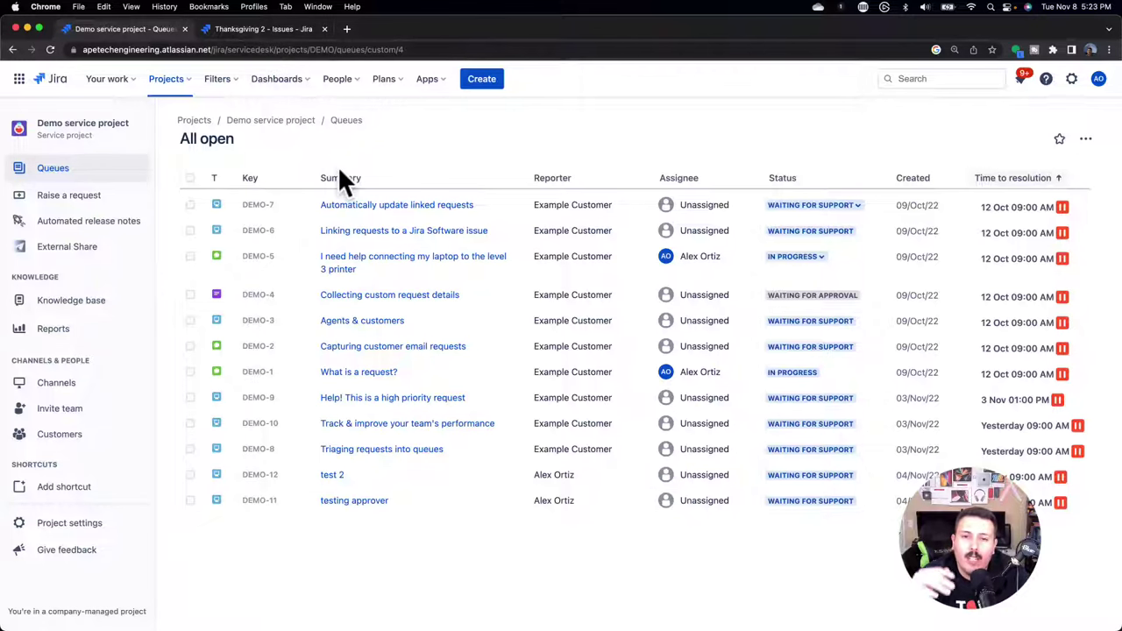
{"action": "left_click", "coordinate": [283, 30]}
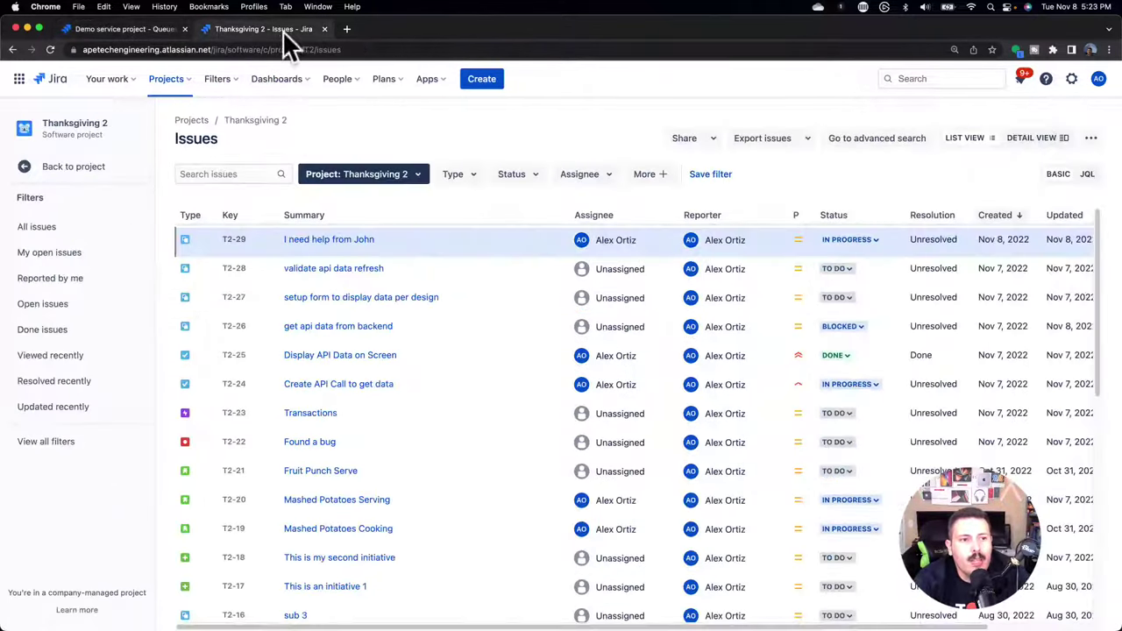
Filter the Thanksgiving 2 issues by open issues, done issues and those reported by the current user
{"action": "left_click", "coordinate": [68, 307]}
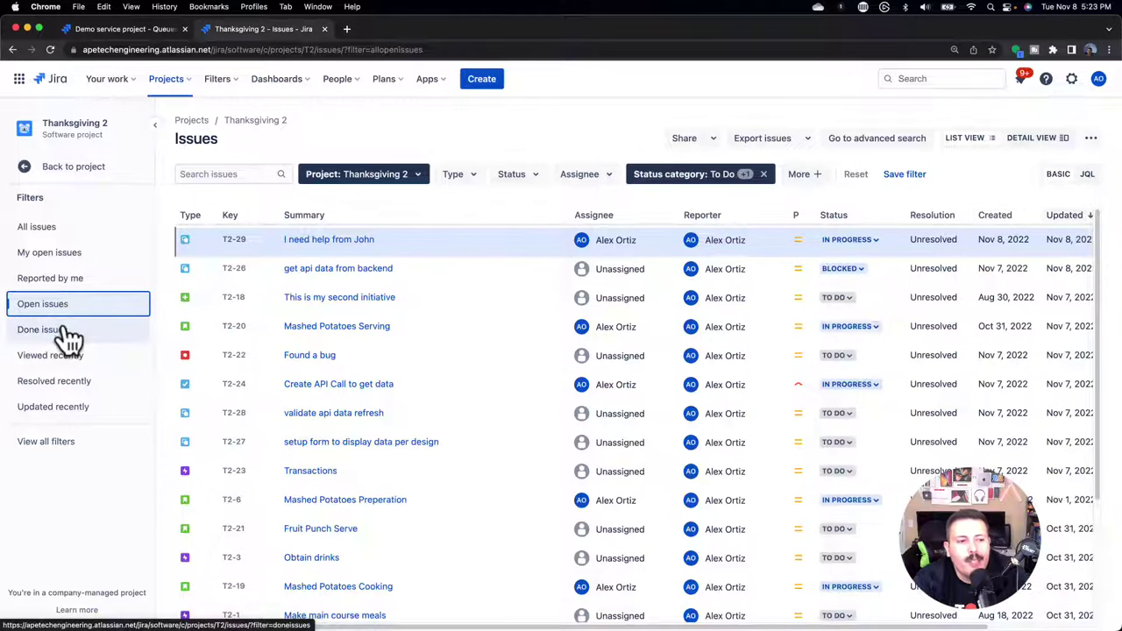
{"action": "left_click", "coordinate": [63, 332]}
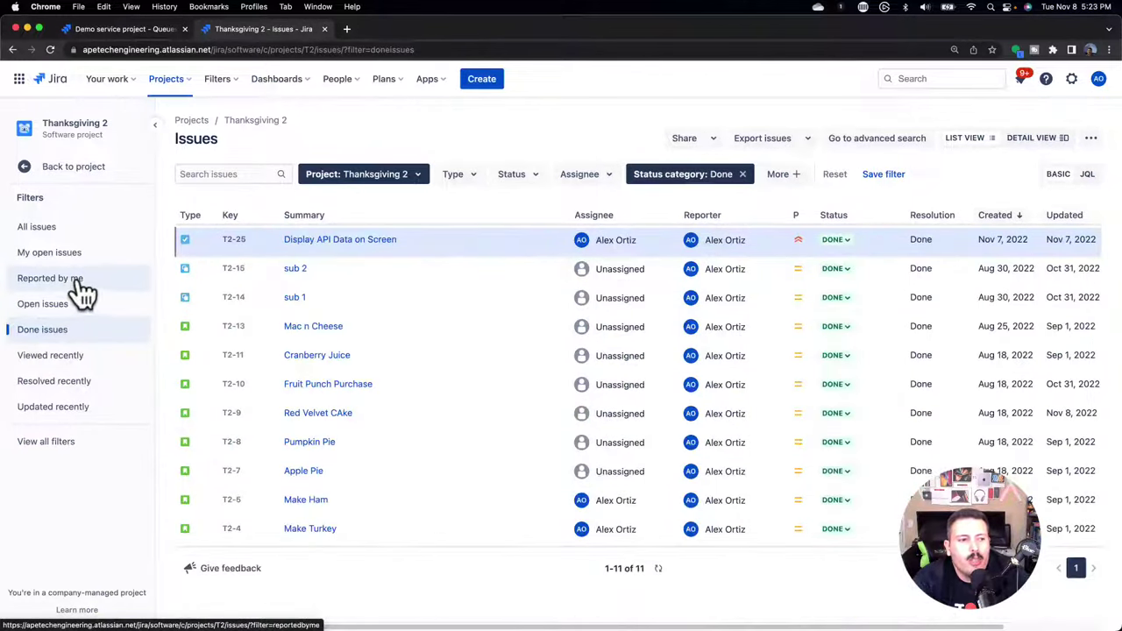
{"action": "left_click", "coordinate": [78, 289]}
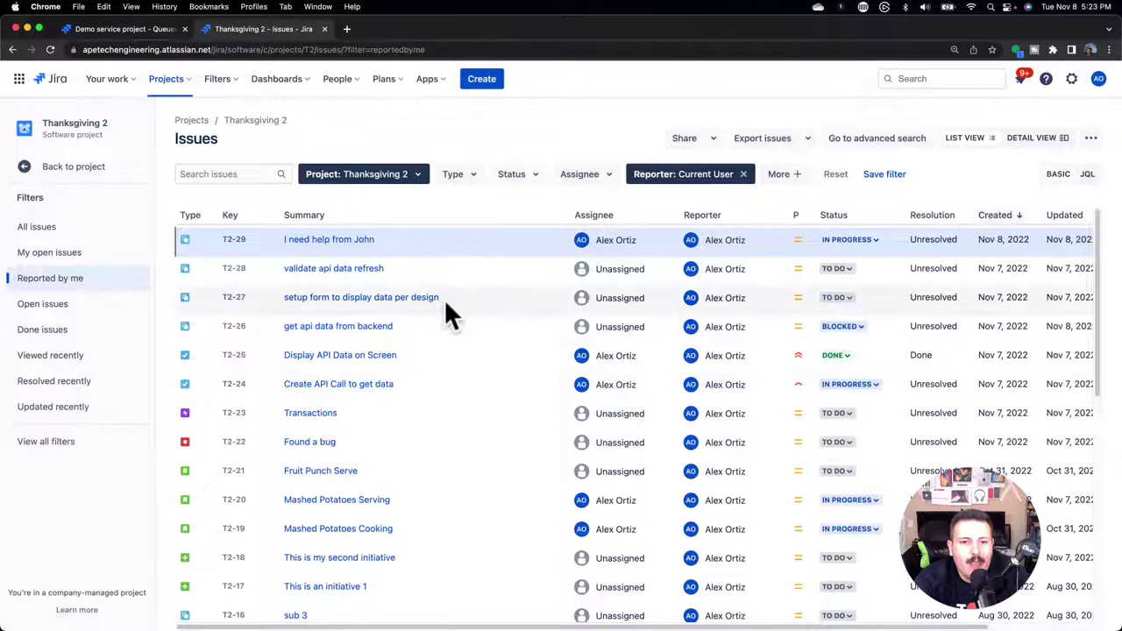
Show the Demo service project's queue list and view the Assigned to me, Unassigned issues and All open queues
{"action": "left_click", "coordinate": [125, 29]}
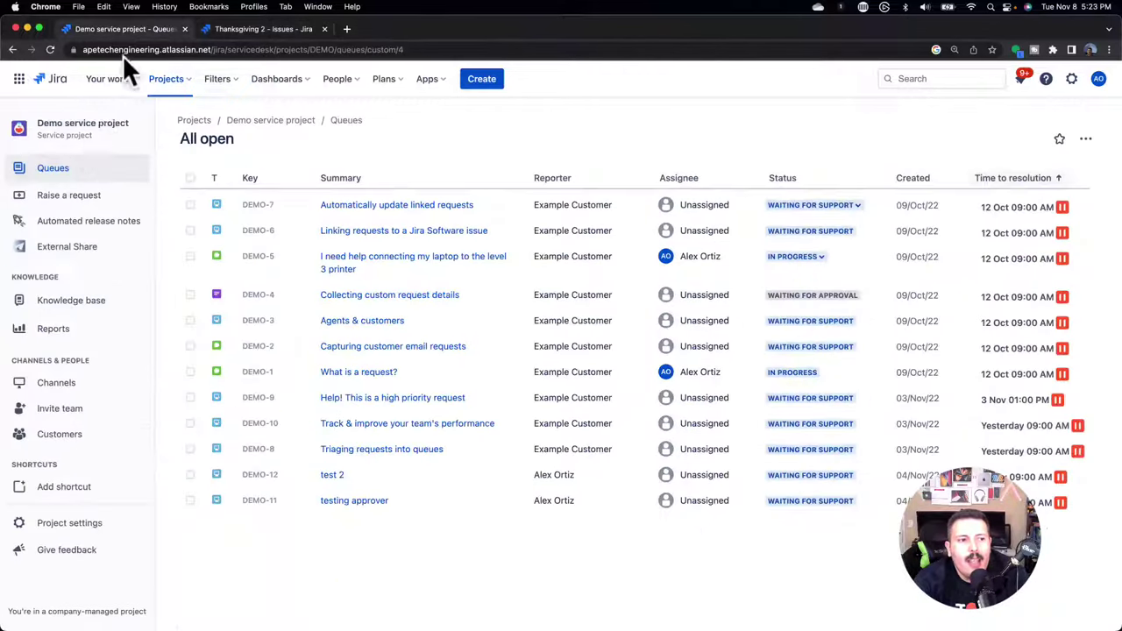
{"action": "left_click", "coordinate": [61, 171]}
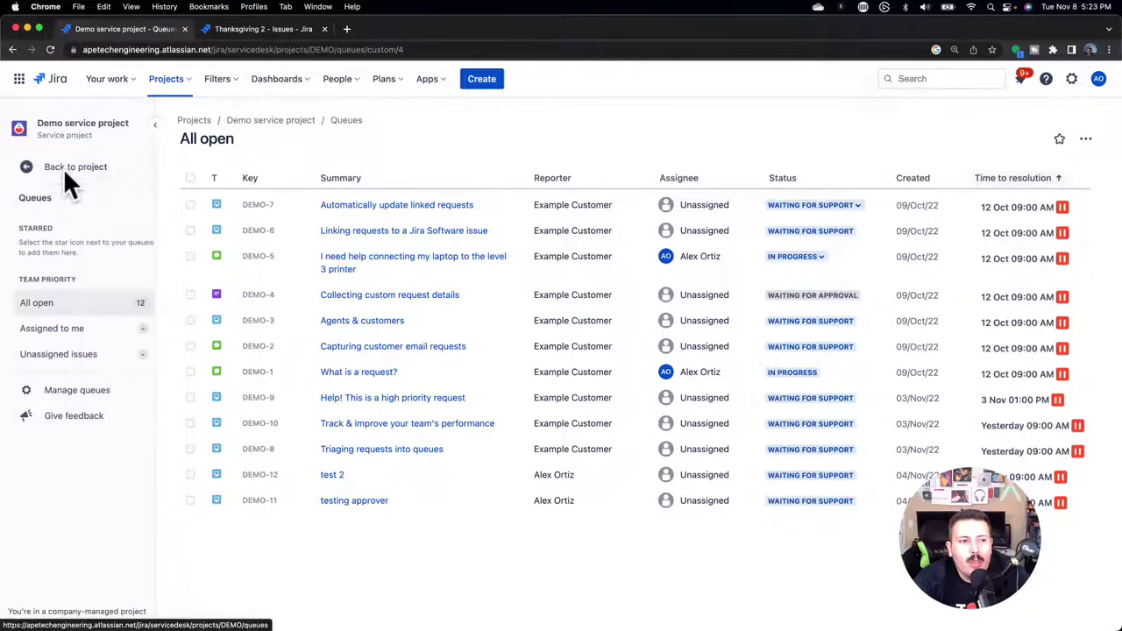
{"action": "left_click", "coordinate": [35, 337]}
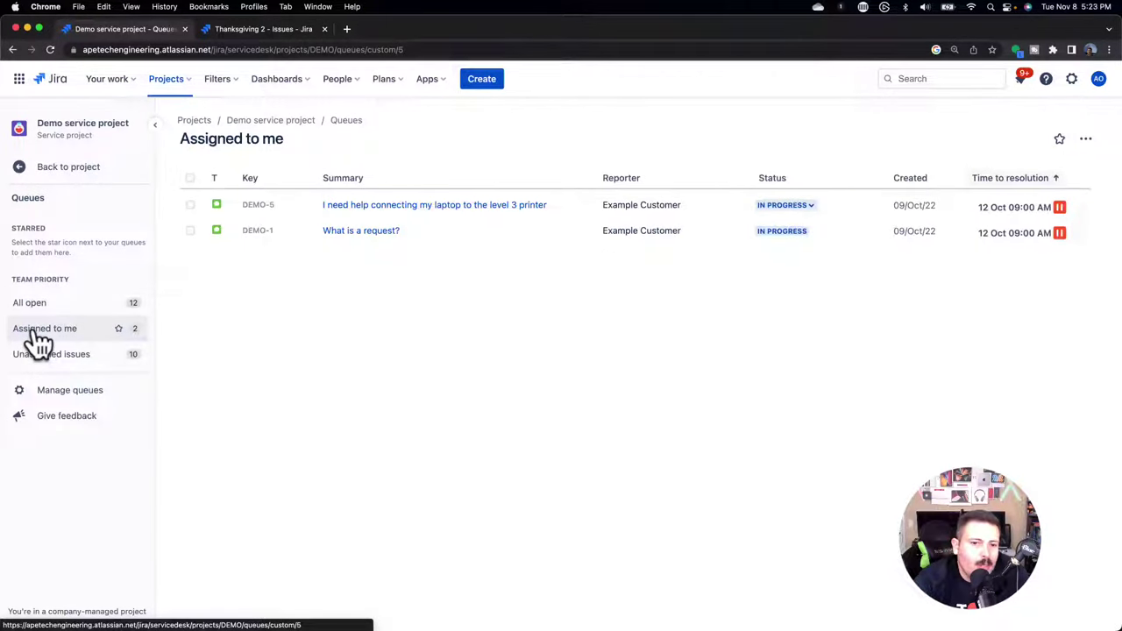
{"action": "left_click", "coordinate": [39, 356]}
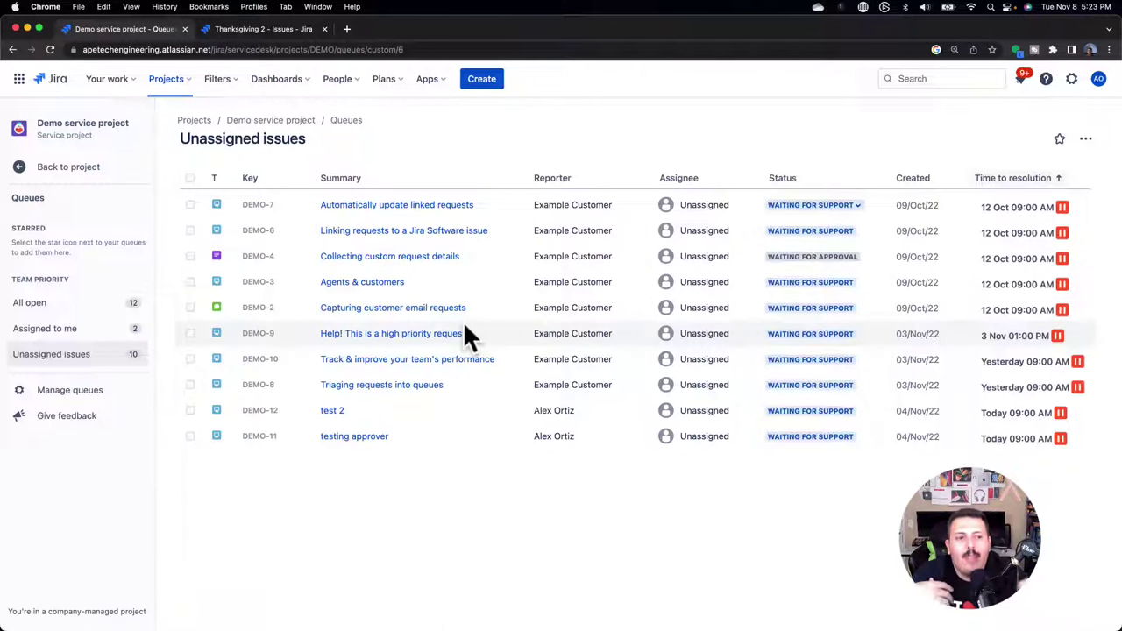
{"action": "left_click", "coordinate": [40, 303]}
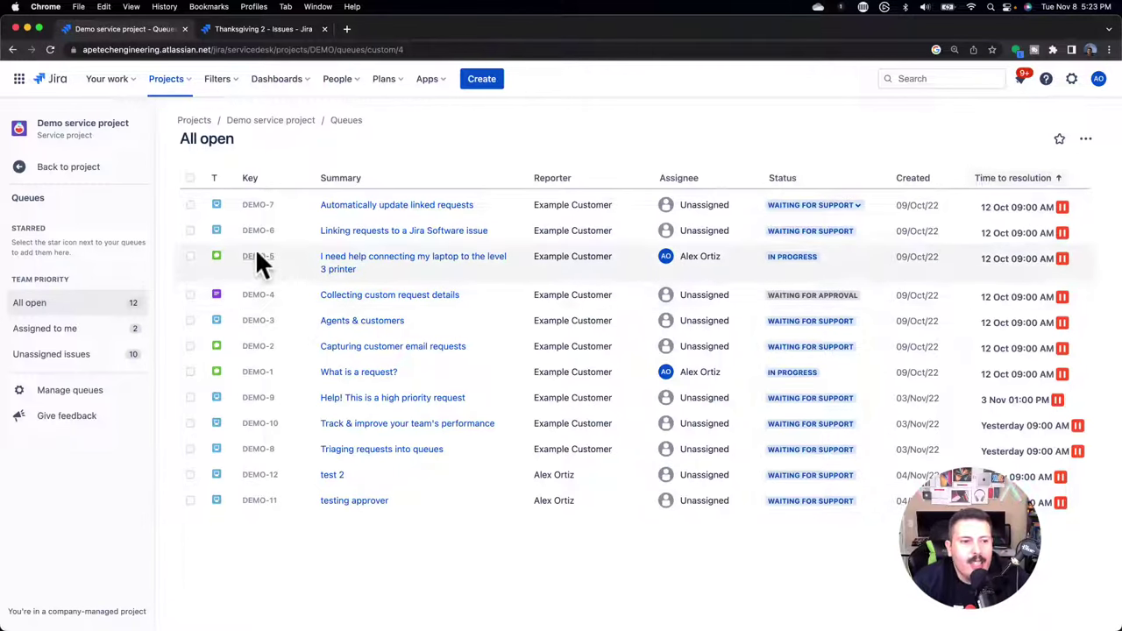
Go back to the Demo service project's main navigation, reopen its queues and sort the All open queue by reporter from A to Z
{"action": "left_click", "coordinate": [70, 168]}
{"action": "left_click", "coordinate": [69, 175]}
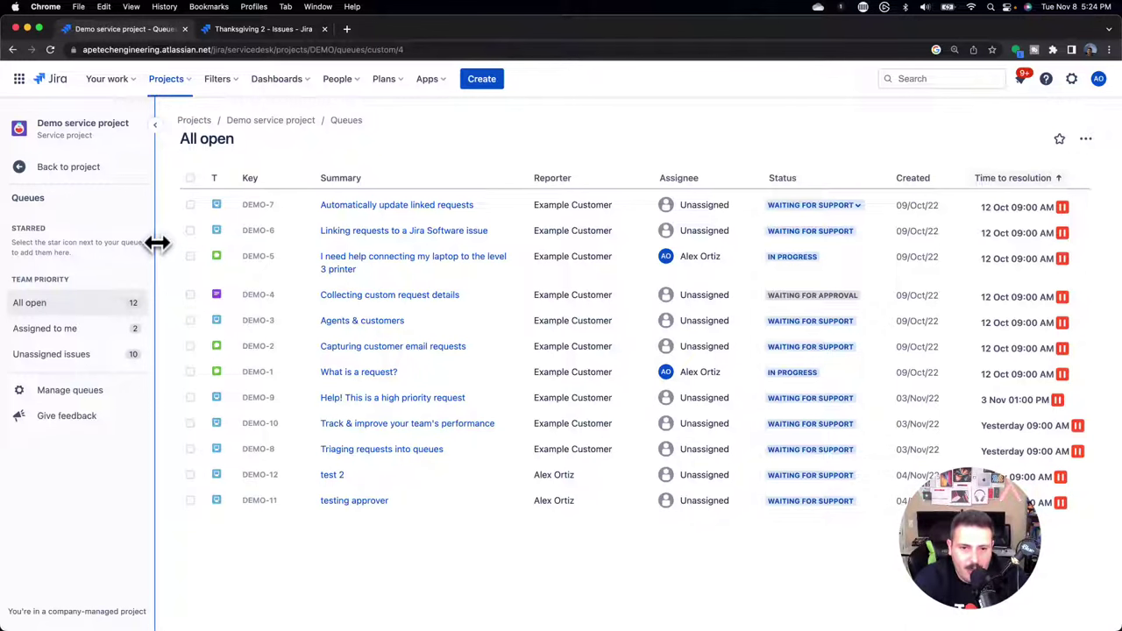
{"action": "left_click", "coordinate": [561, 179]}
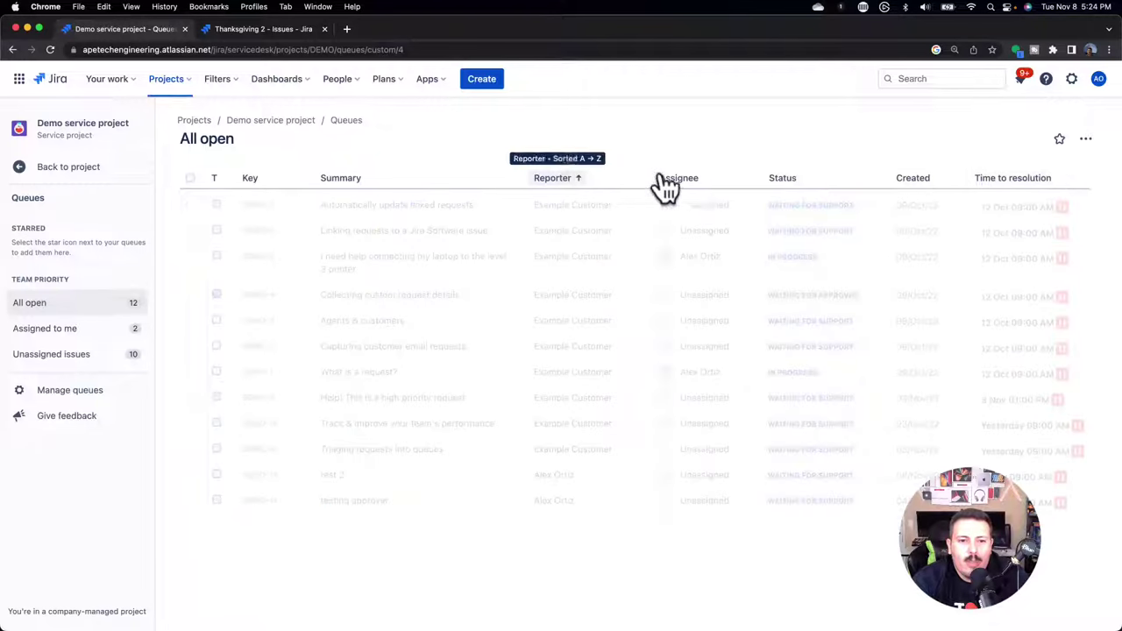
Sort the All open queue by assignee from A to Z and then by status in ascending order
{"action": "left_click", "coordinate": [698, 184]}
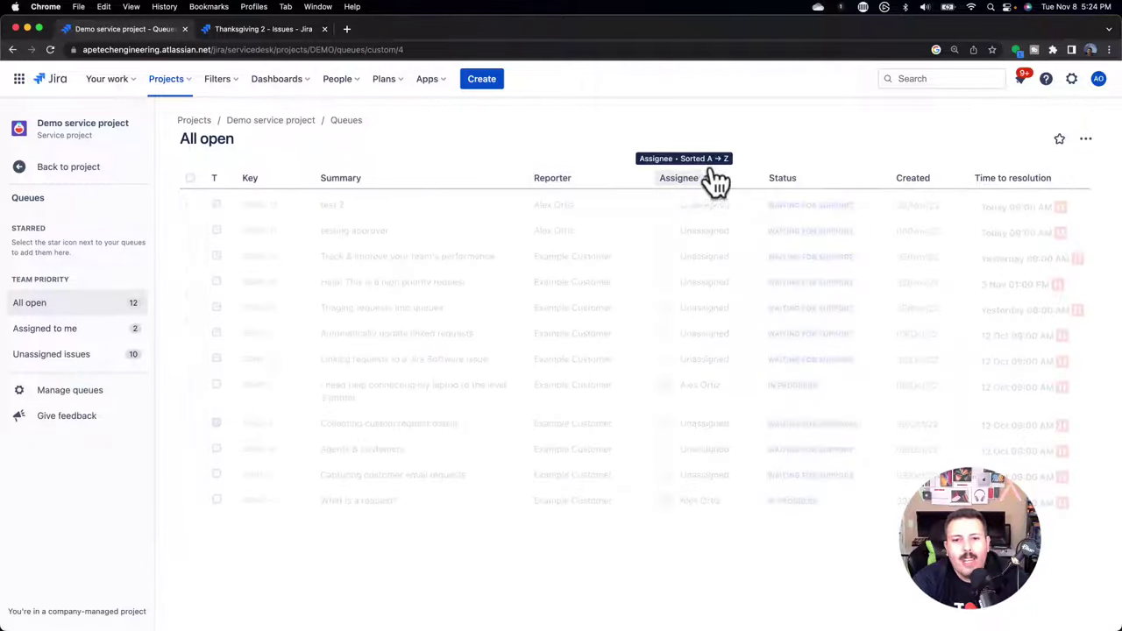
{"action": "left_click", "coordinate": [793, 184]}
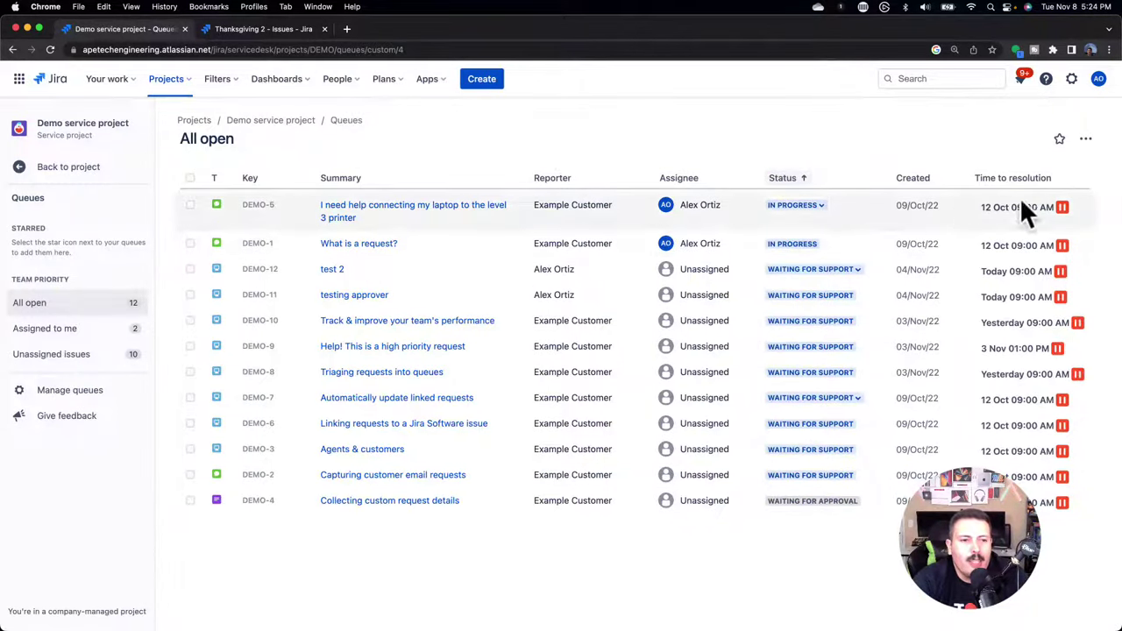
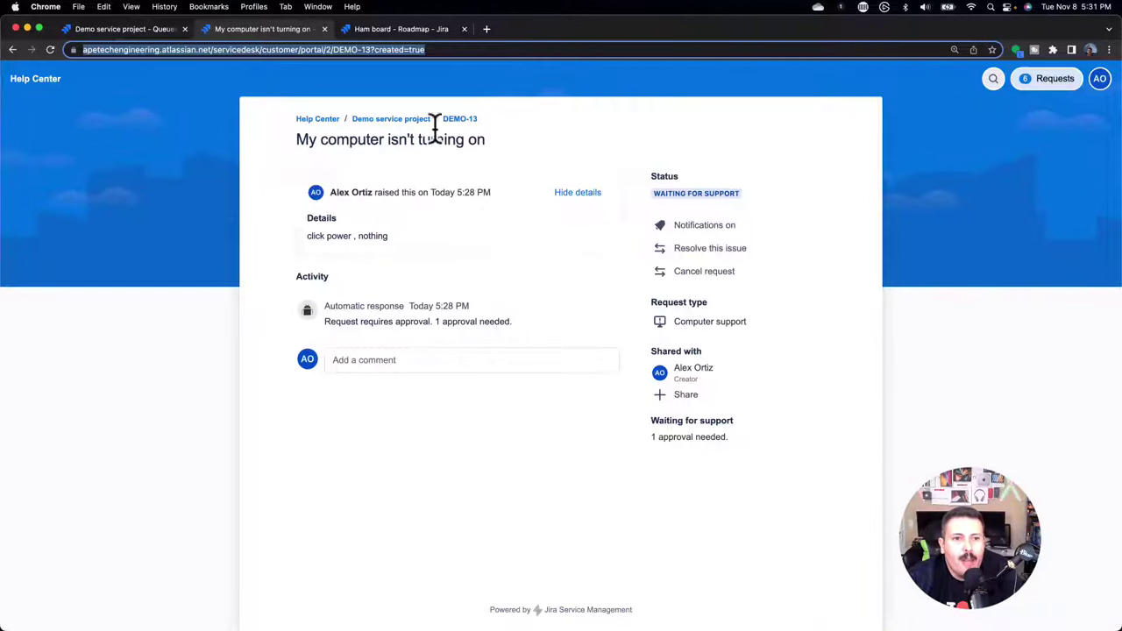
Go to the Demo service project's portal and read the Thursday's Retro for June 9th article under Meeting Minutes
{"action": "left_click", "coordinate": [390, 119]}
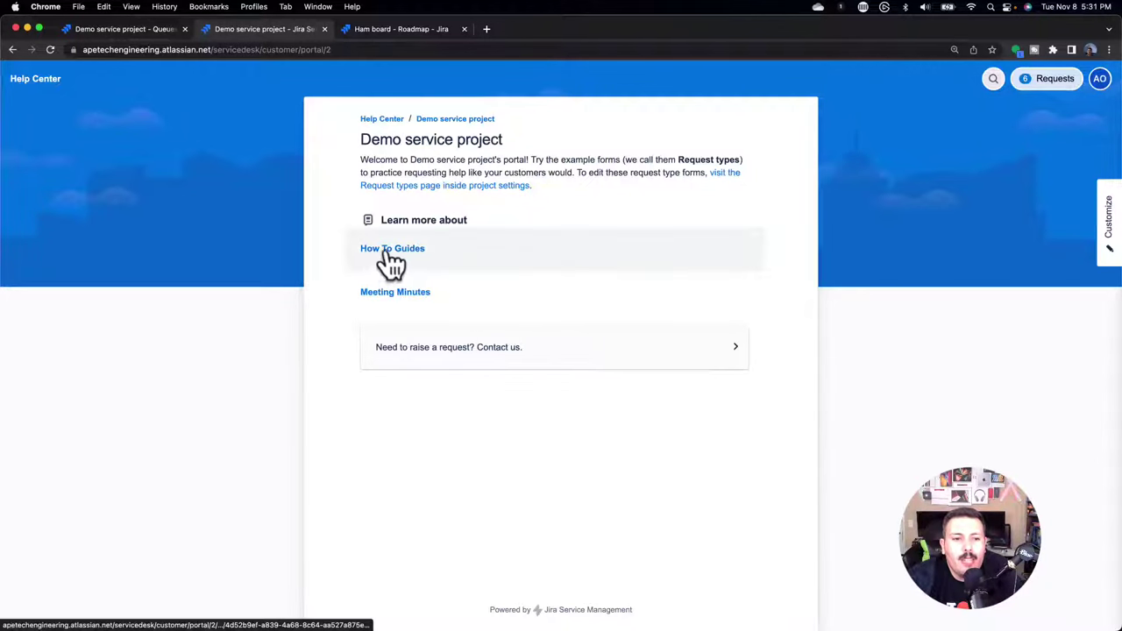
{"action": "left_click", "coordinate": [390, 293]}
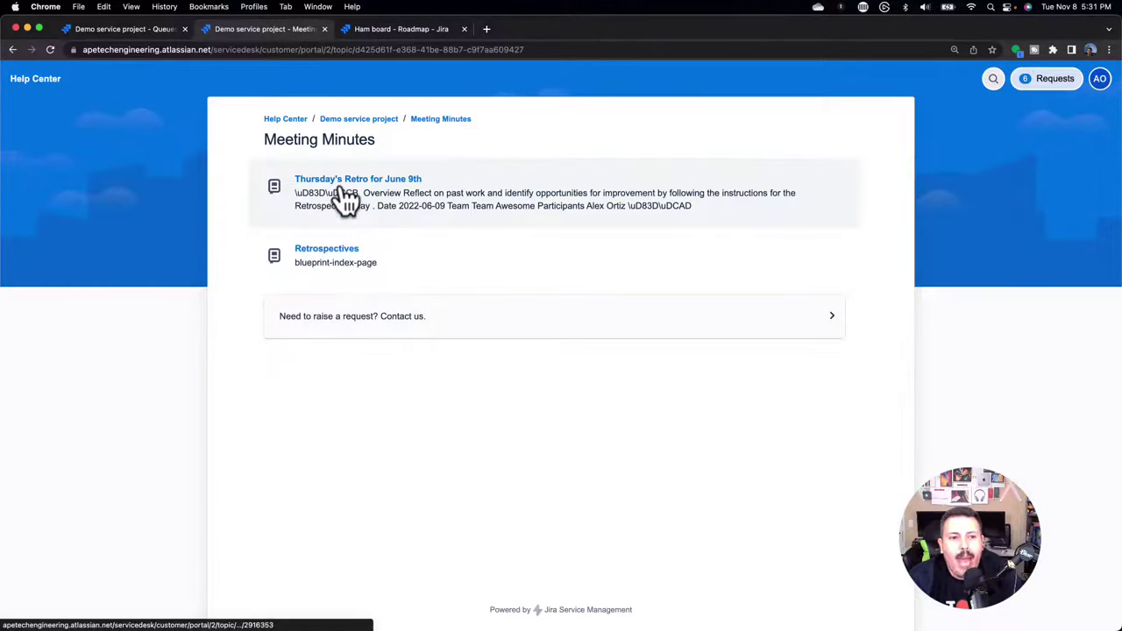
{"action": "left_click", "coordinate": [344, 199]}
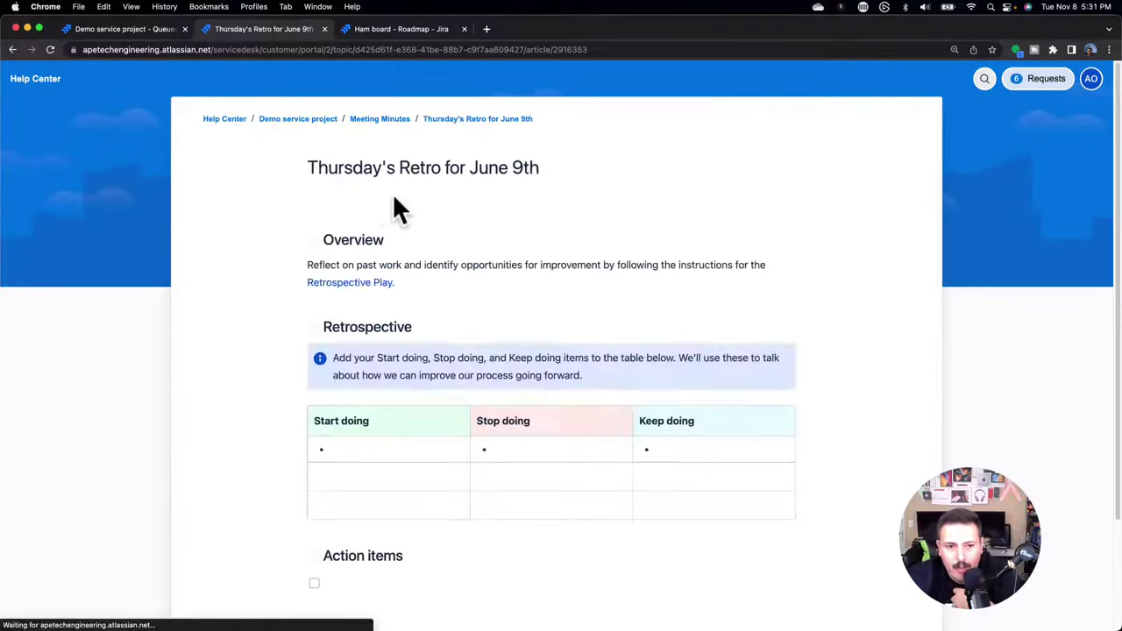
{"action": "scroll", "coordinate": [565, 293], "scroll_direction": "down", "scroll_amount": 2}
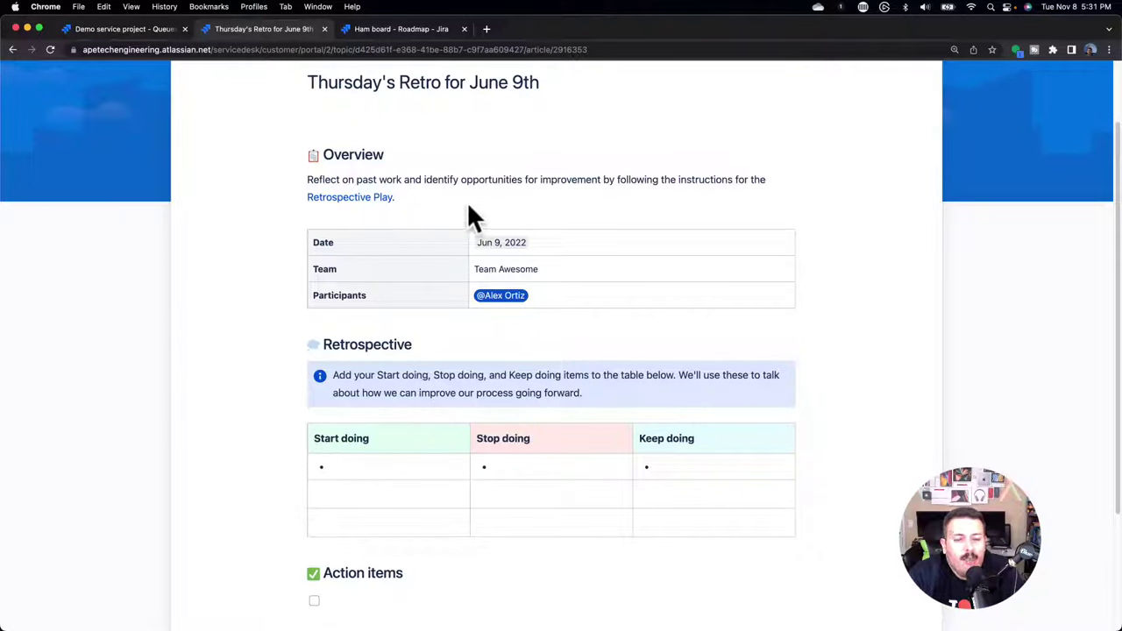
{"action": "scroll", "coordinate": [699, 333], "scroll_direction": "down", "scroll_amount": 3}
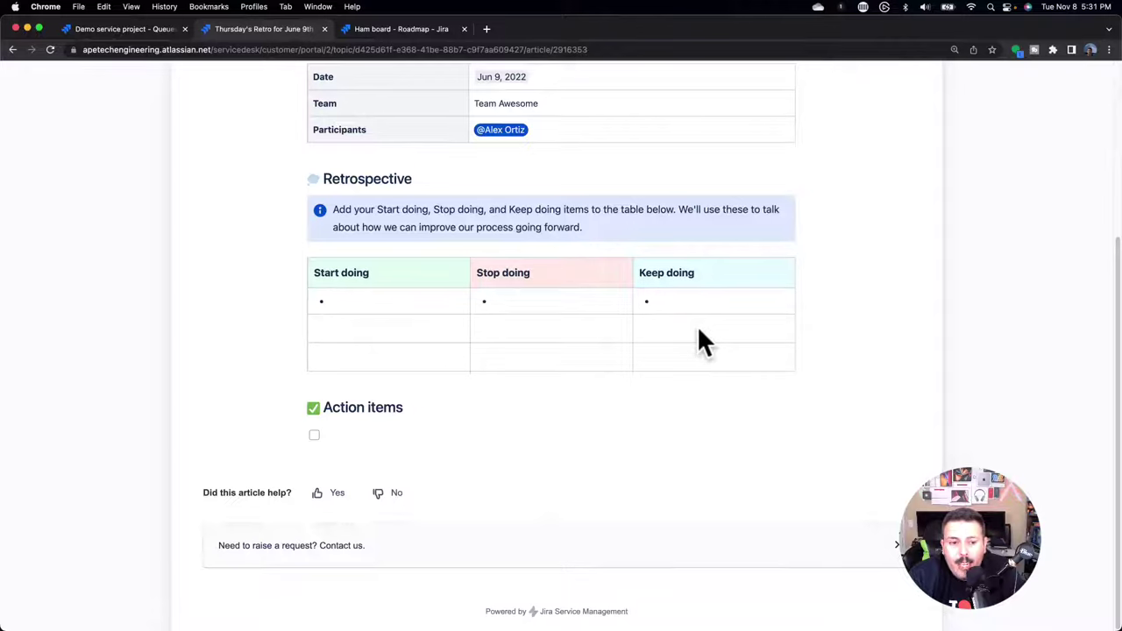
{"action": "scroll", "coordinate": [699, 333], "scroll_direction": "up", "scroll_amount": 5}
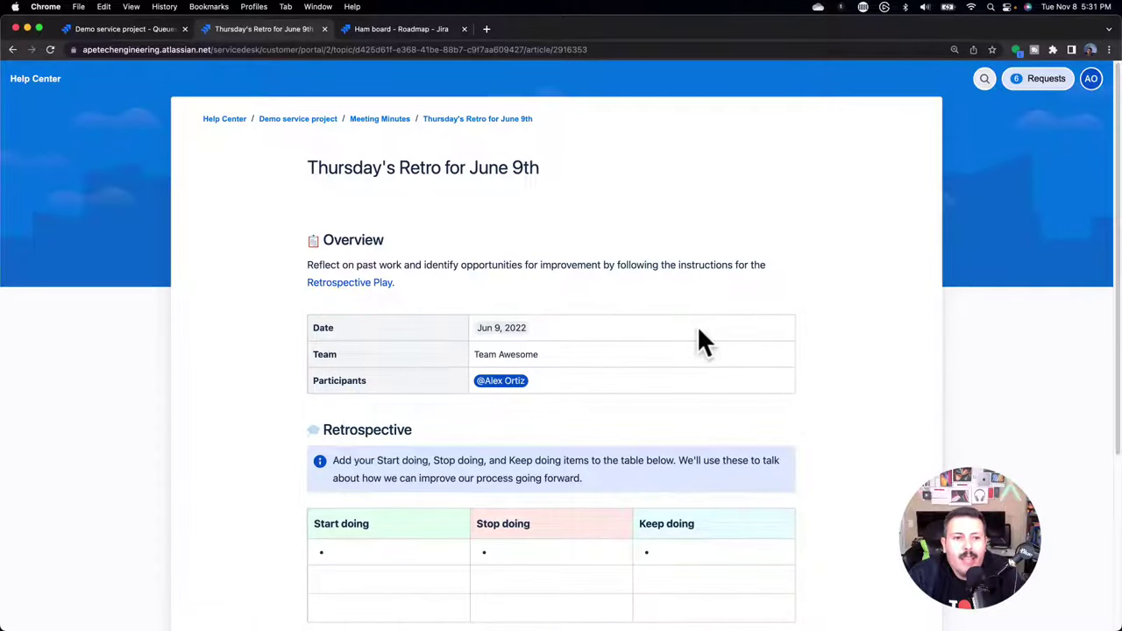
View the Retrospectives article under Meeting Minutes and return to the Demo service project's portal home
{"action": "left_click", "coordinate": [383, 118]}
{"action": "left_click", "coordinate": [359, 278]}
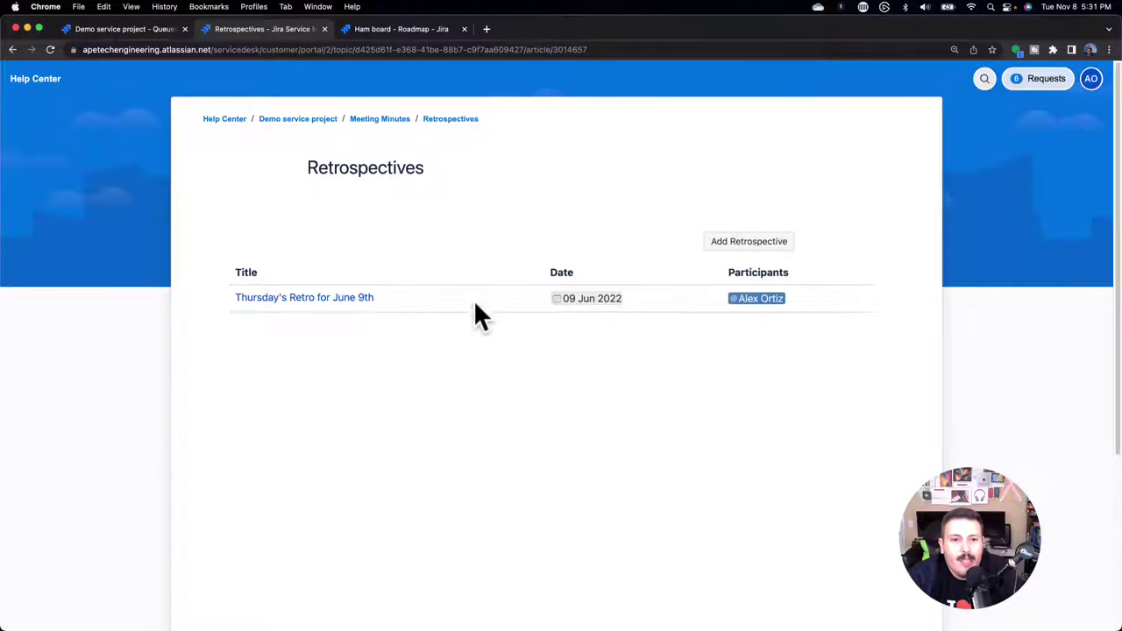
{"action": "left_click", "coordinate": [307, 119]}
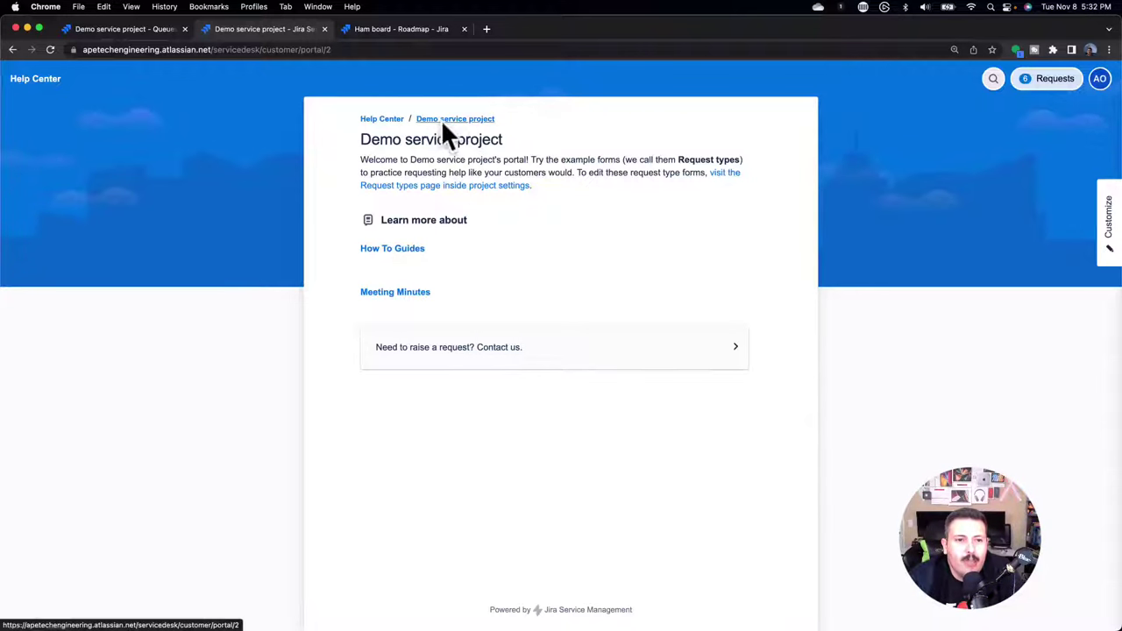
{"action": "left_click", "coordinate": [112, 29]}
{"action": "left_click", "coordinate": [279, 32]}
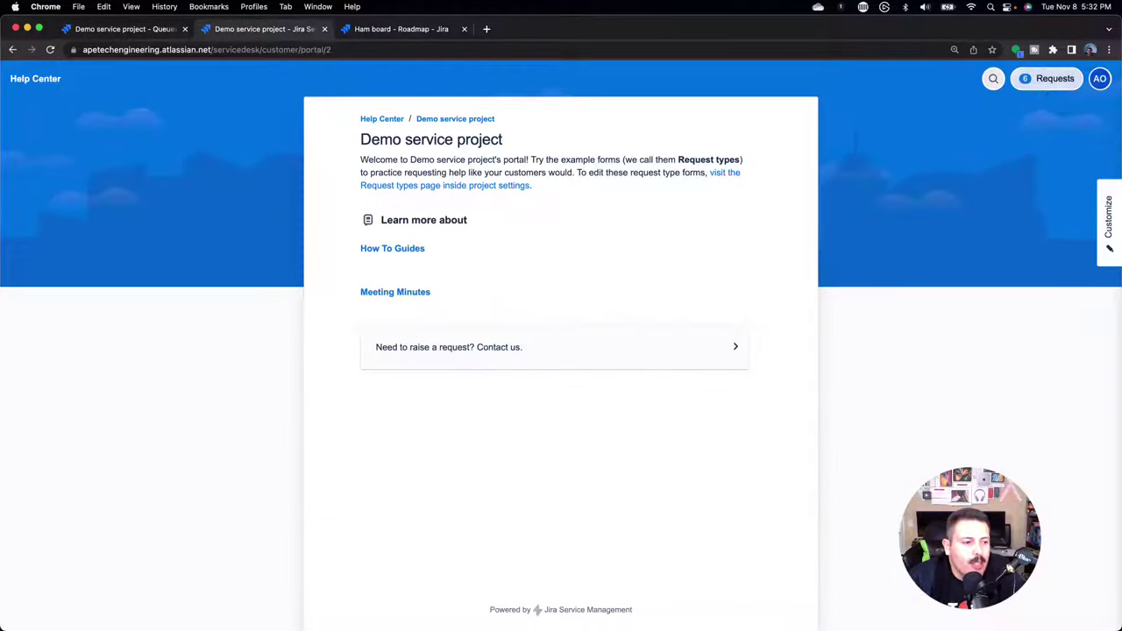
List the portal requests created by the current user and open the DEMO-13 request with its comment editor
{"action": "left_click", "coordinate": [1037, 80]}
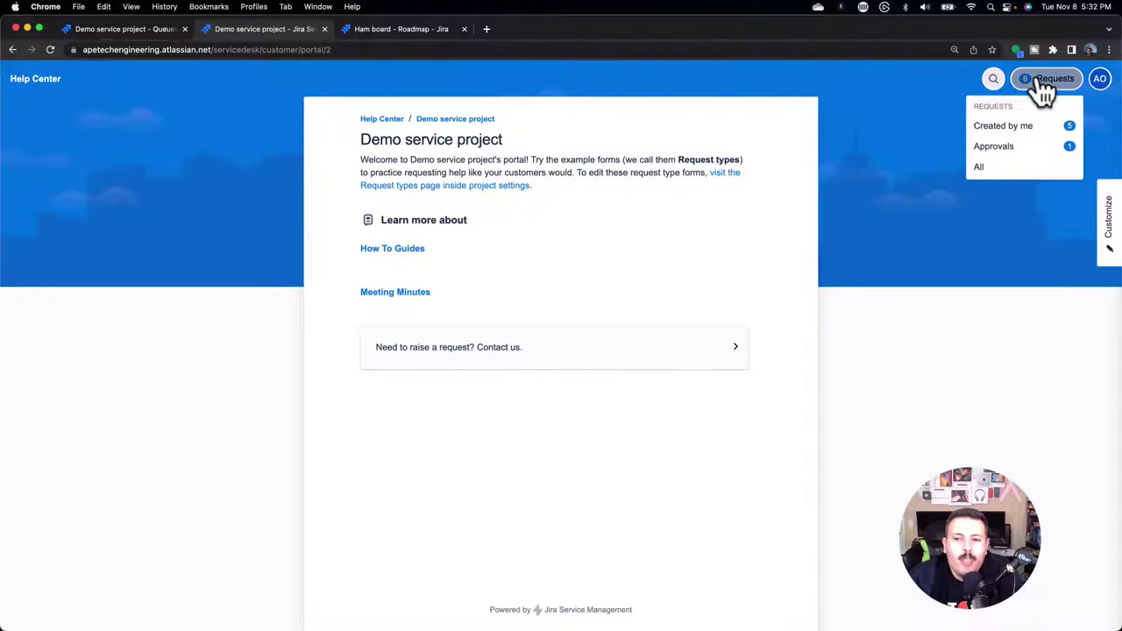
{"action": "left_click", "coordinate": [1008, 131]}
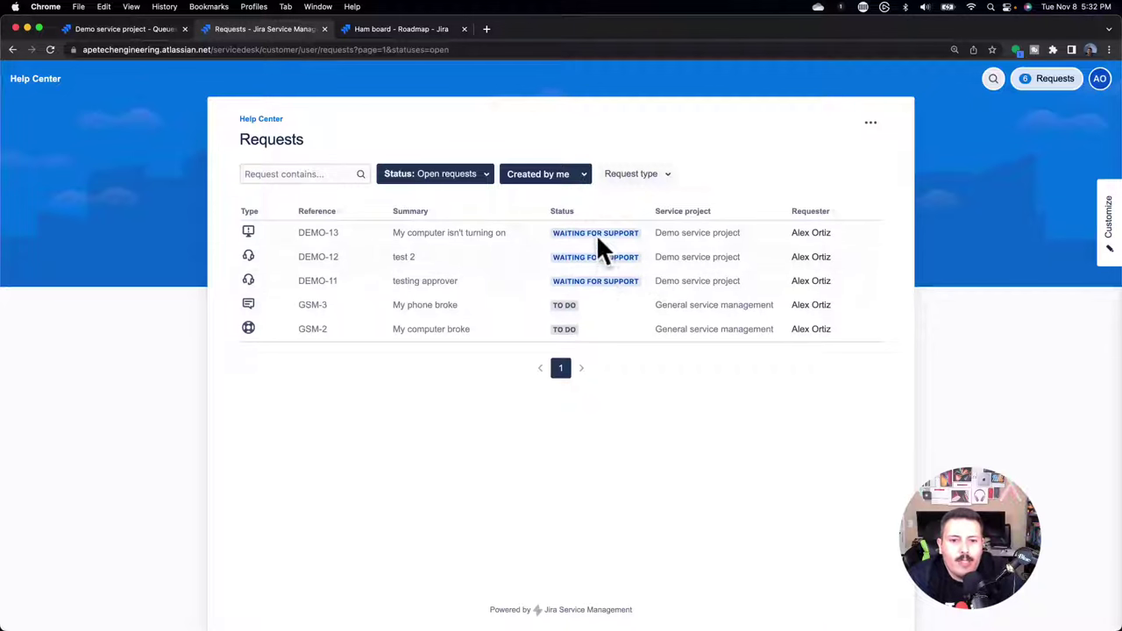
{"action": "left_click", "coordinate": [307, 233]}
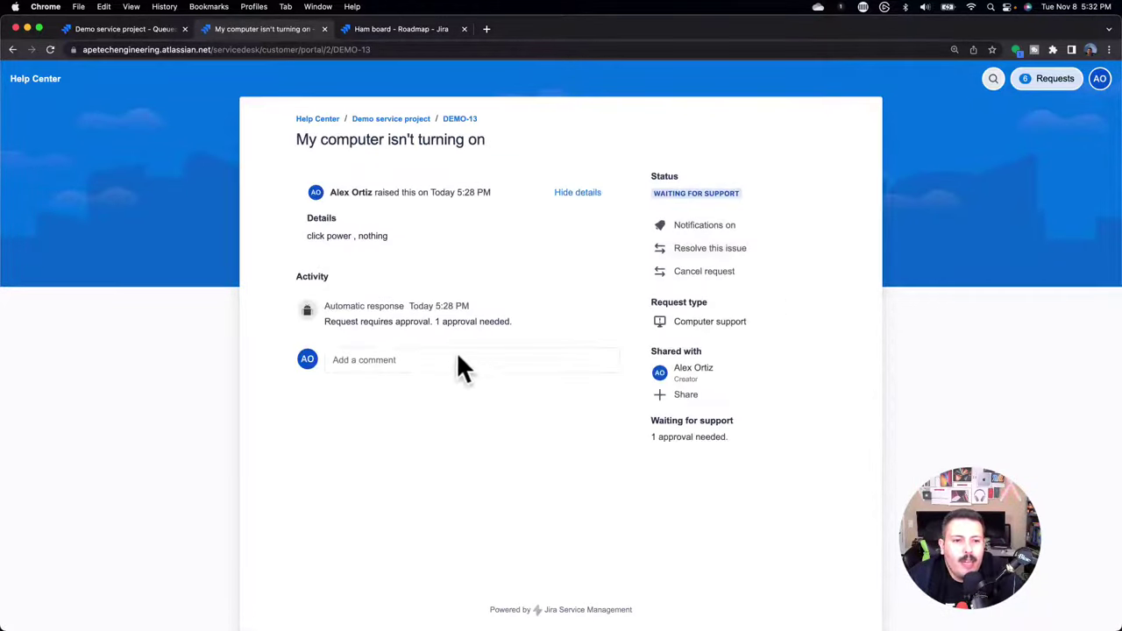
{"action": "left_click", "coordinate": [400, 361]}
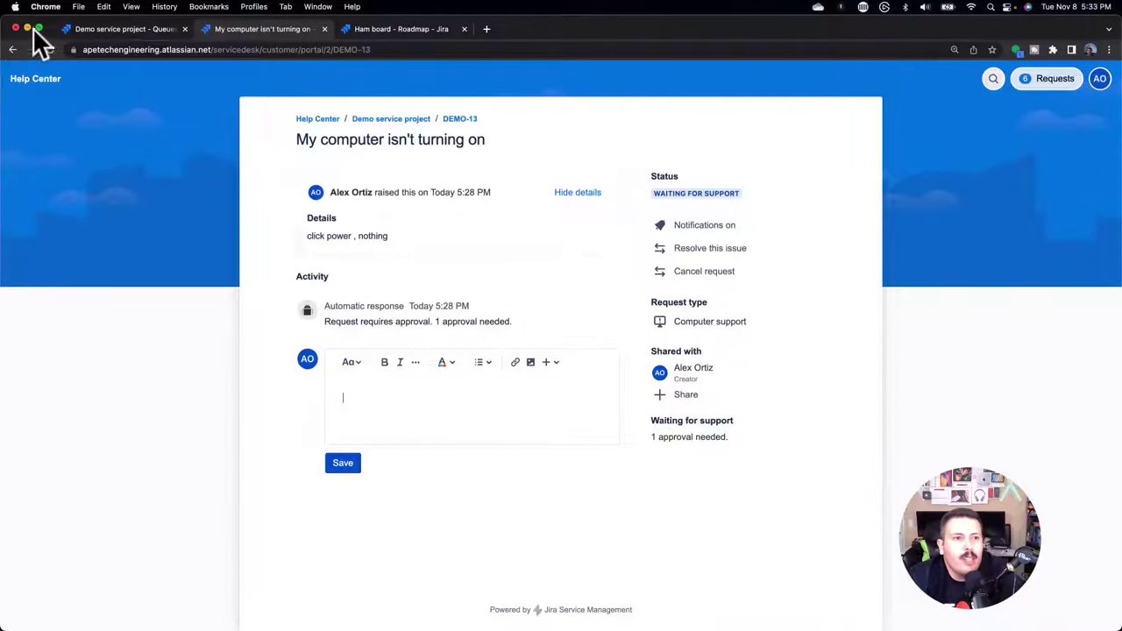
Sort the agent-side All open queue by creation date, newest first, and open the "My computer isn't turning on" request
{"action": "left_click", "coordinate": [115, 29]}
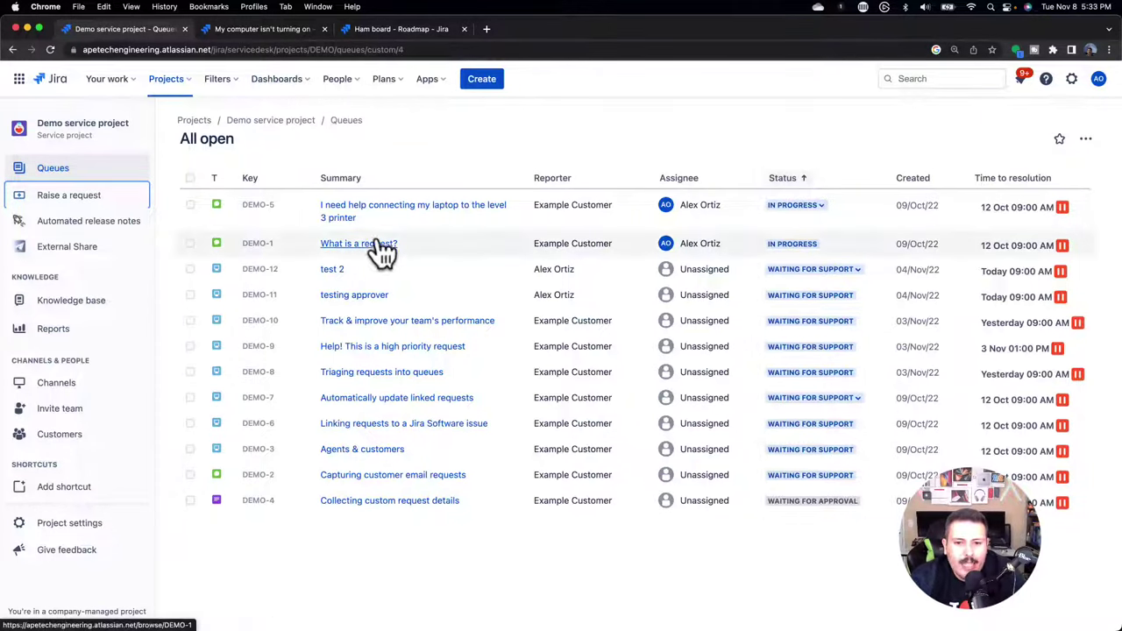
{"action": "left_click", "coordinate": [914, 178]}
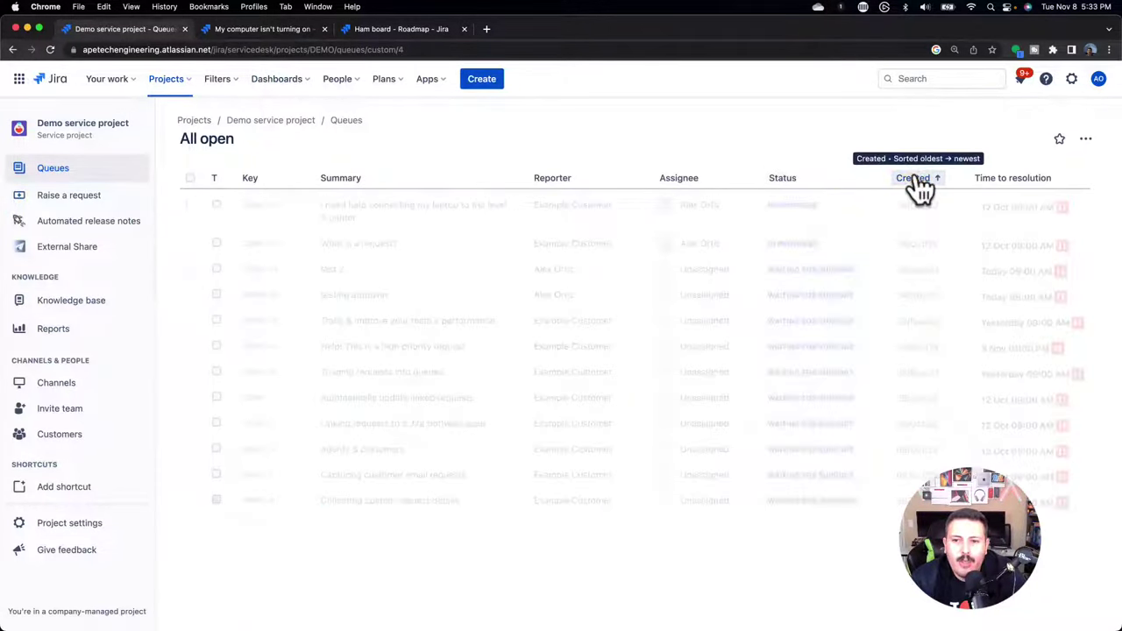
{"action": "left_click", "coordinate": [915, 180]}
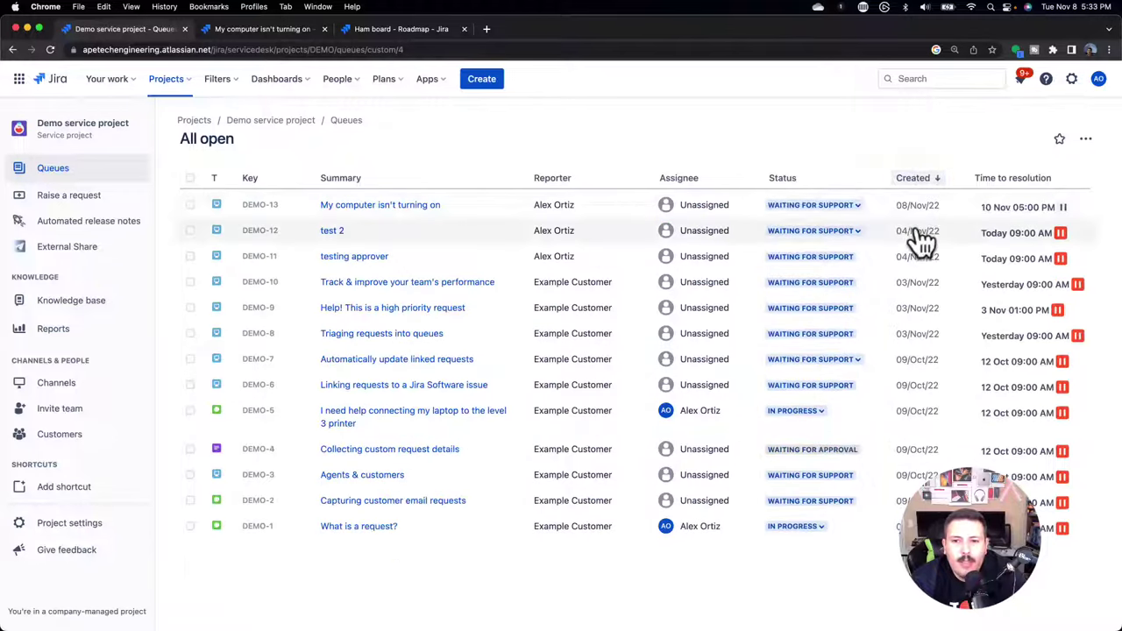
{"action": "left_click", "coordinate": [372, 210]}
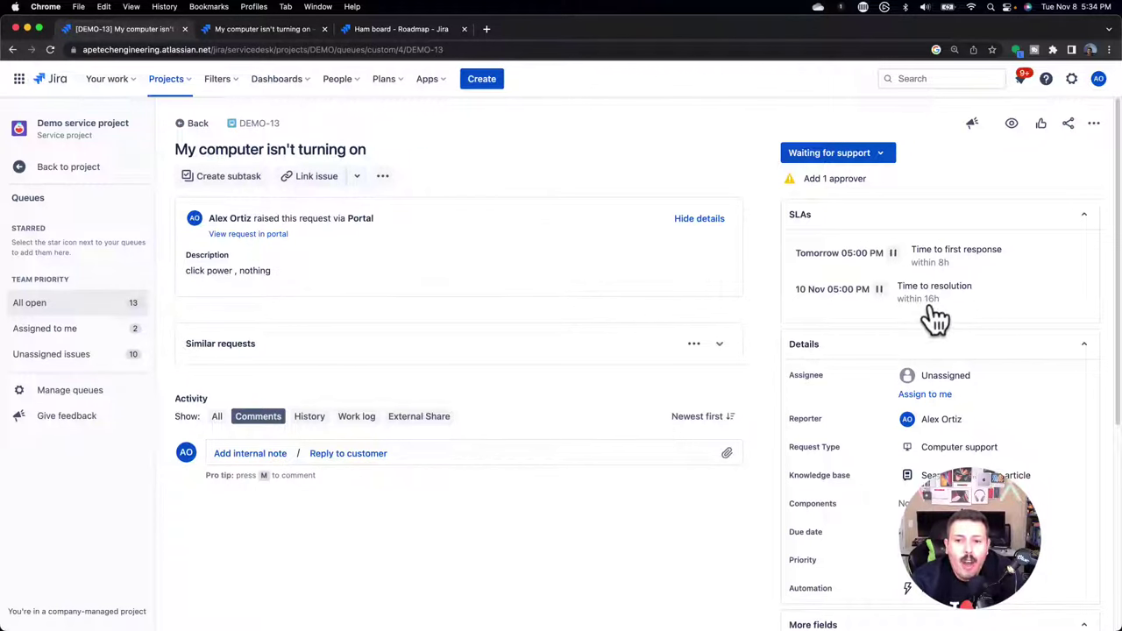
Examine the SLAs, Details and More fields sections of the DEMO-13 request
{"action": "scroll", "coordinate": [931, 316], "scroll_direction": "down", "scroll_amount": 2}
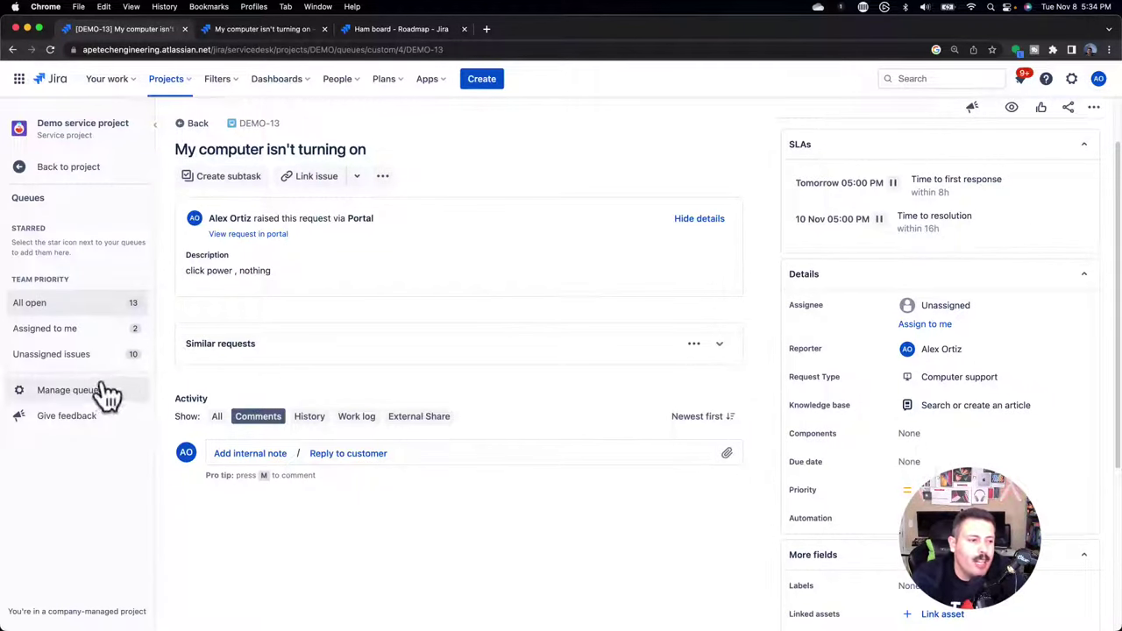
{"action": "scroll", "coordinate": [933, 386], "scroll_direction": "down", "scroll_amount": 1}
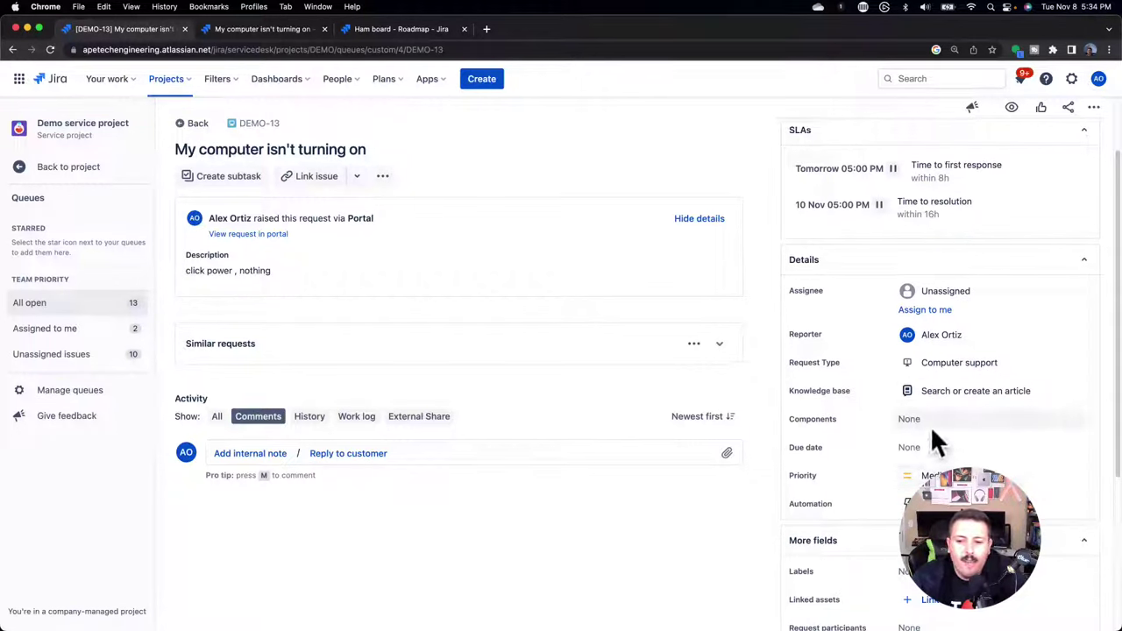
{"action": "scroll", "coordinate": [931, 430], "scroll_direction": "down", "scroll_amount": 4}
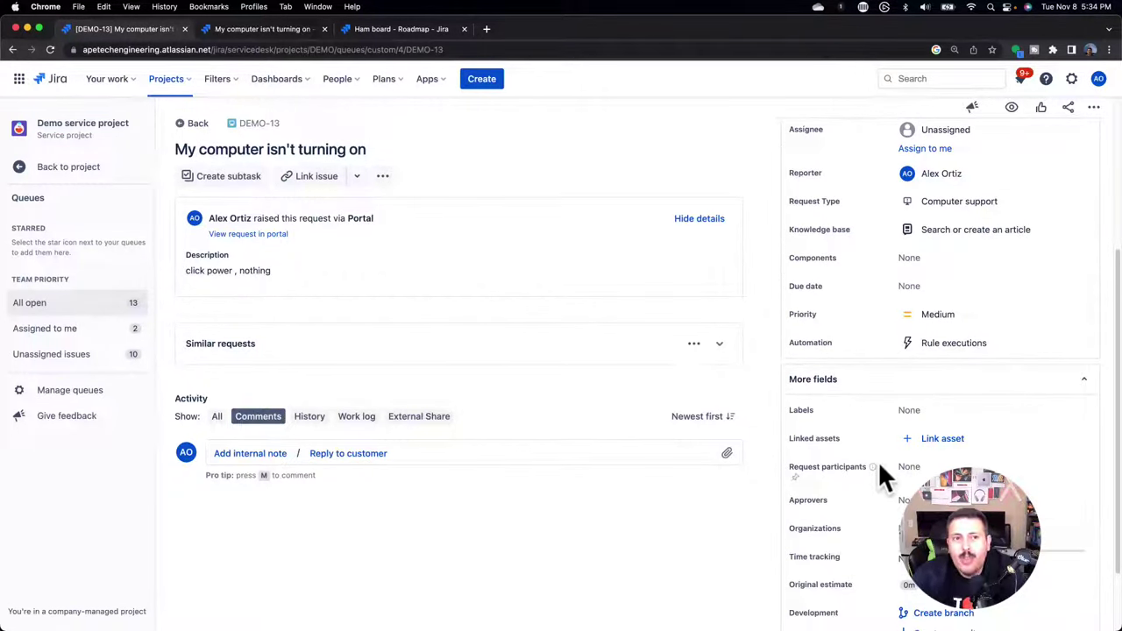
{"action": "scroll", "coordinate": [879, 465], "scroll_direction": "down", "scroll_amount": 1}
{"action": "scroll", "coordinate": [878, 464], "scroll_direction": "down", "scroll_amount": 2}
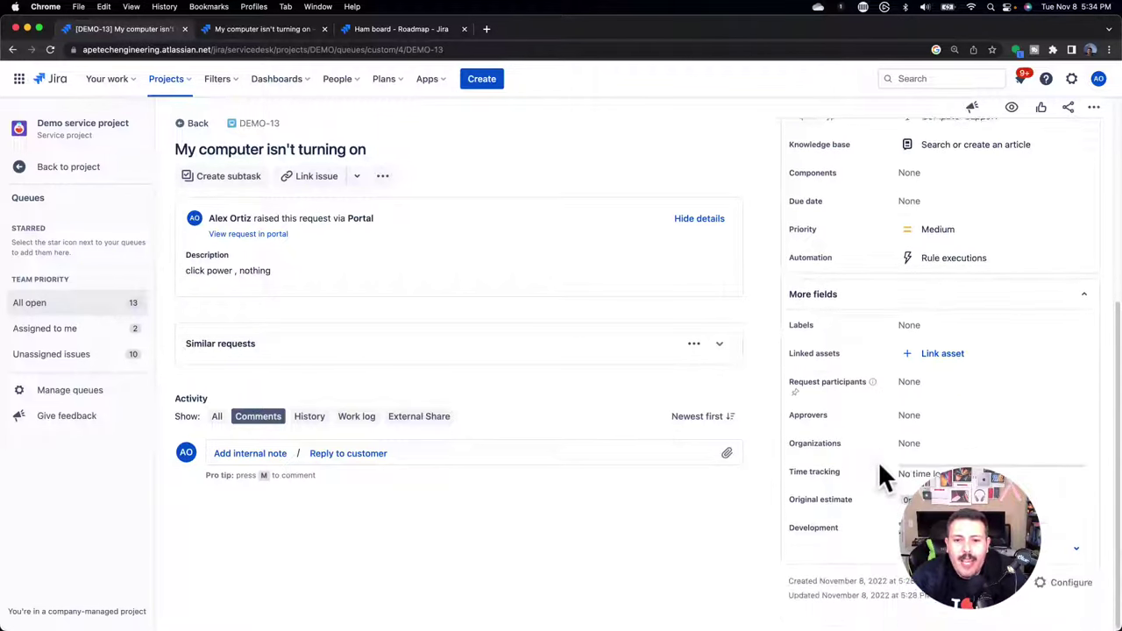
{"action": "scroll", "coordinate": [879, 464], "scroll_direction": "up", "scroll_amount": 8}
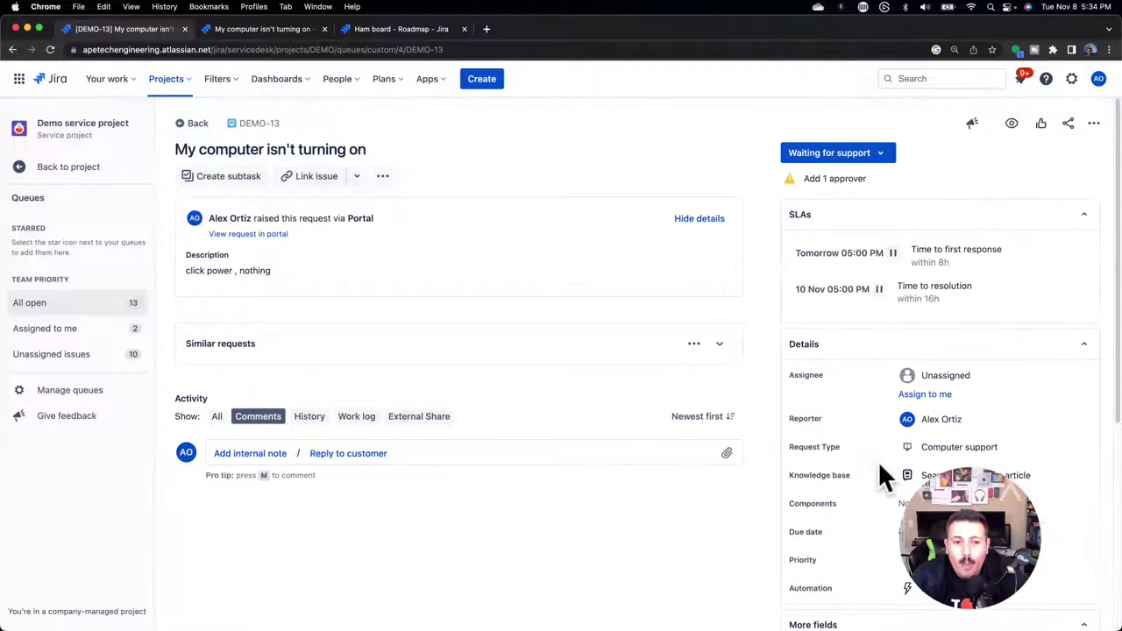
Open the "Make dessert things" epic from the Ham board roadmap in its own browser tab and examine its fields
{"action": "left_click", "coordinate": [443, 29]}
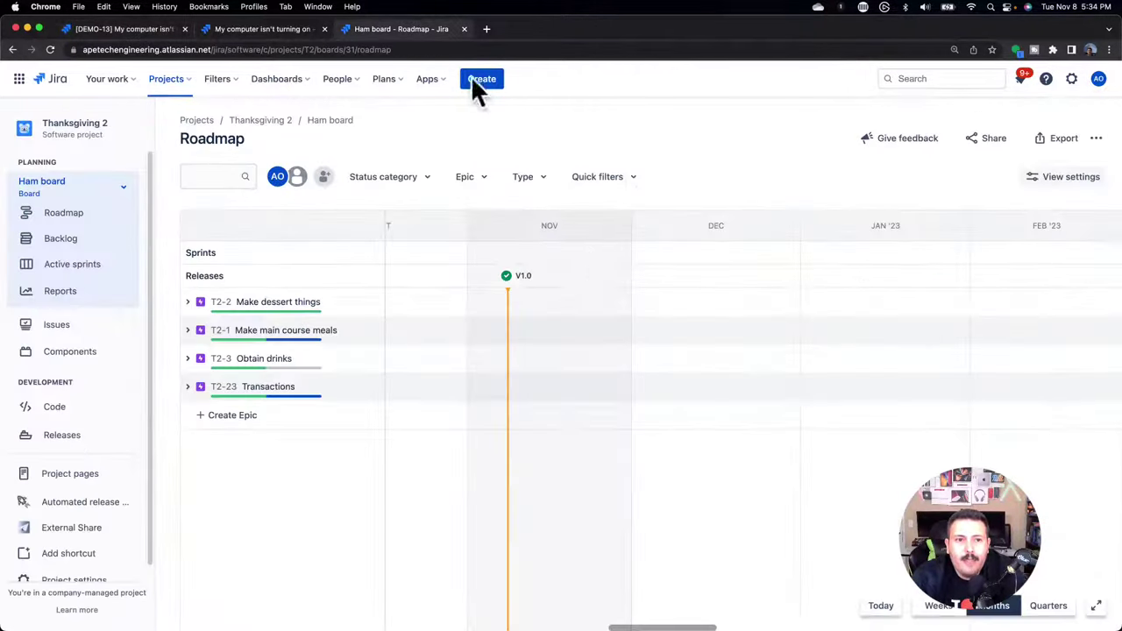
{"action": "left_click", "coordinate": [226, 302]}
{"action": "left_click", "coordinate": [911, 229]}
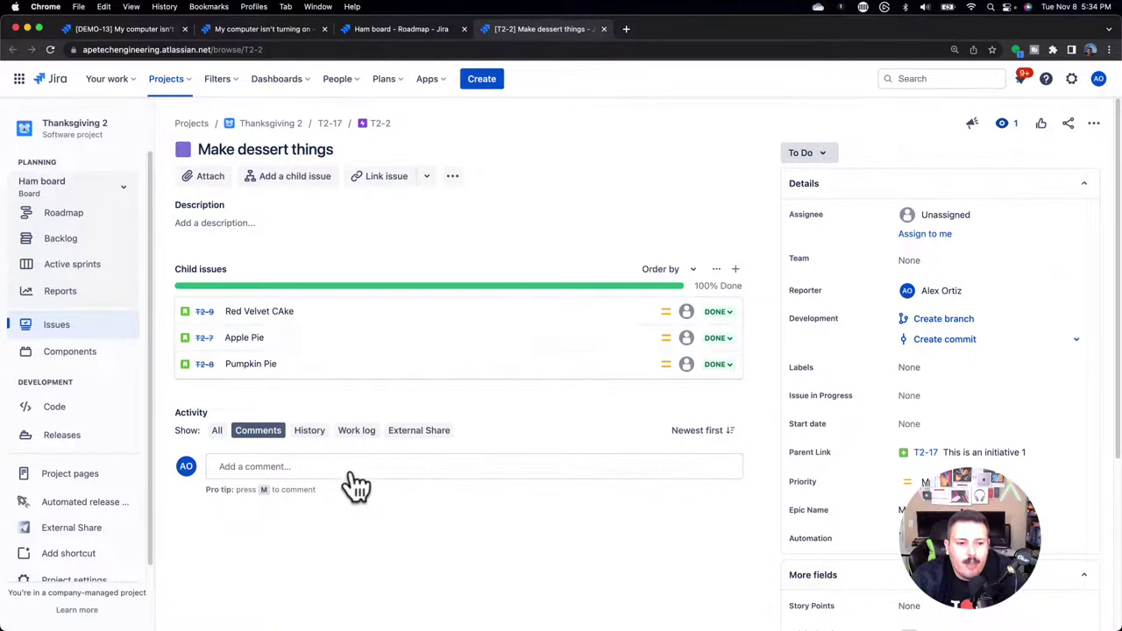
{"action": "scroll", "coordinate": [900, 401], "scroll_direction": "down", "scroll_amount": 5}
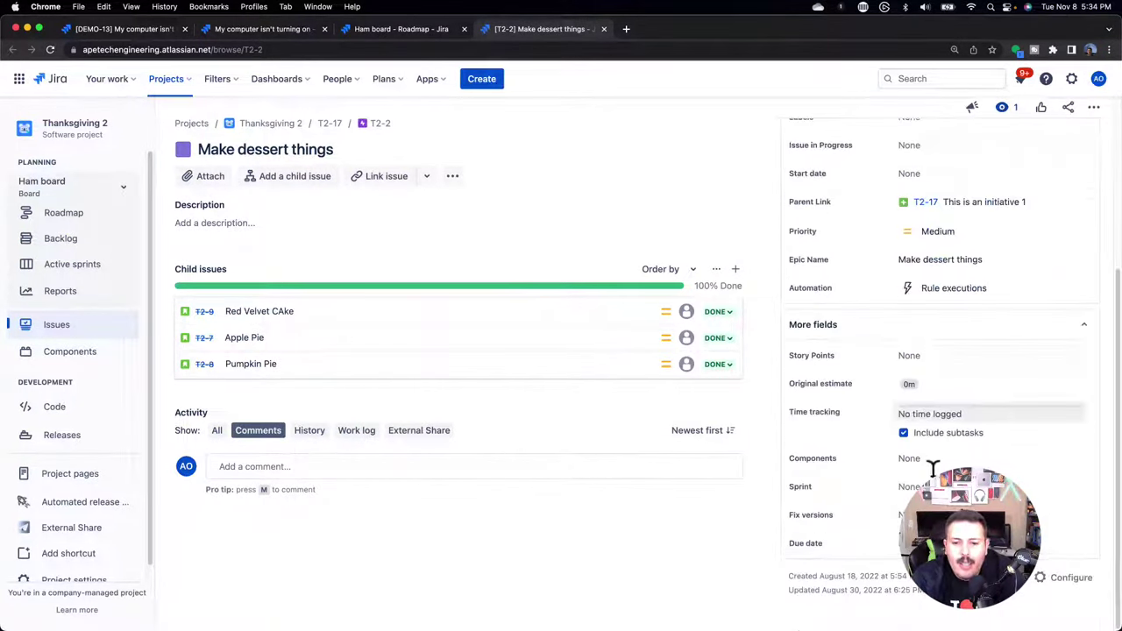
Return to the agent view of DEMO-13, review its fields, and expand and collapse its similar requests section
{"action": "left_click", "coordinate": [271, 31]}
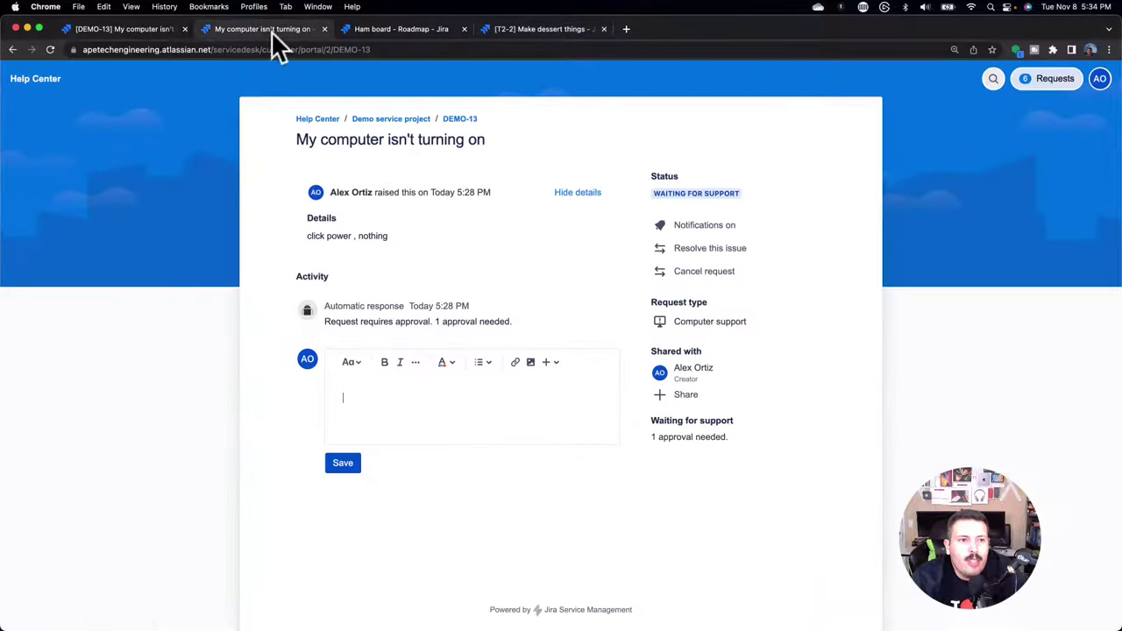
{"action": "left_click", "coordinate": [142, 30]}
{"action": "scroll", "coordinate": [922, 394], "scroll_direction": "down", "scroll_amount": 5}
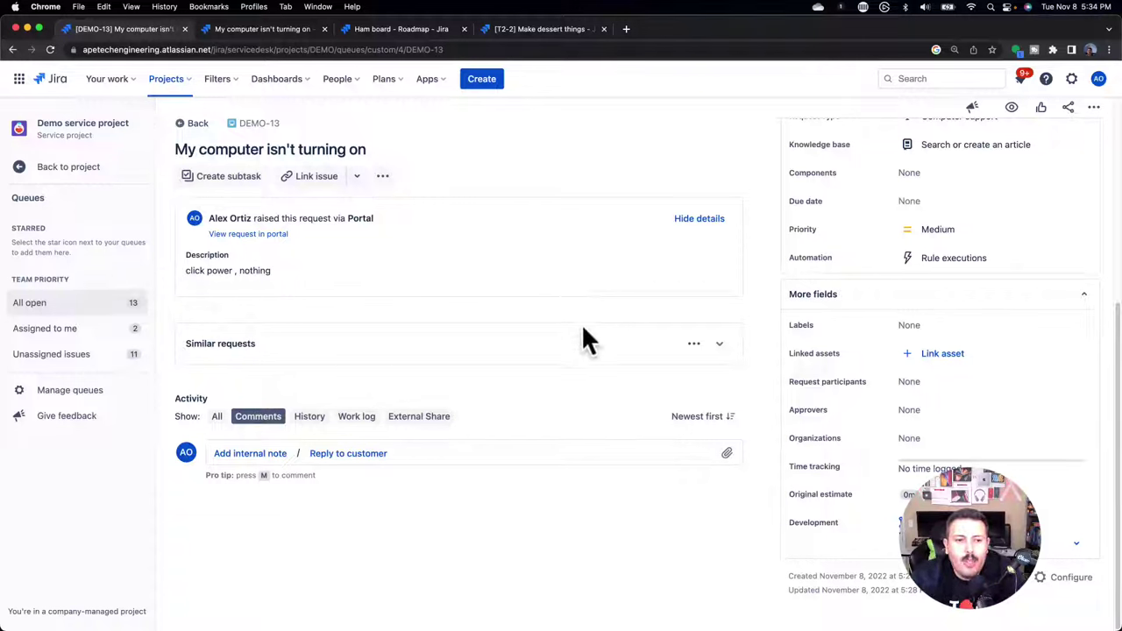
{"action": "left_click", "coordinate": [720, 345]}
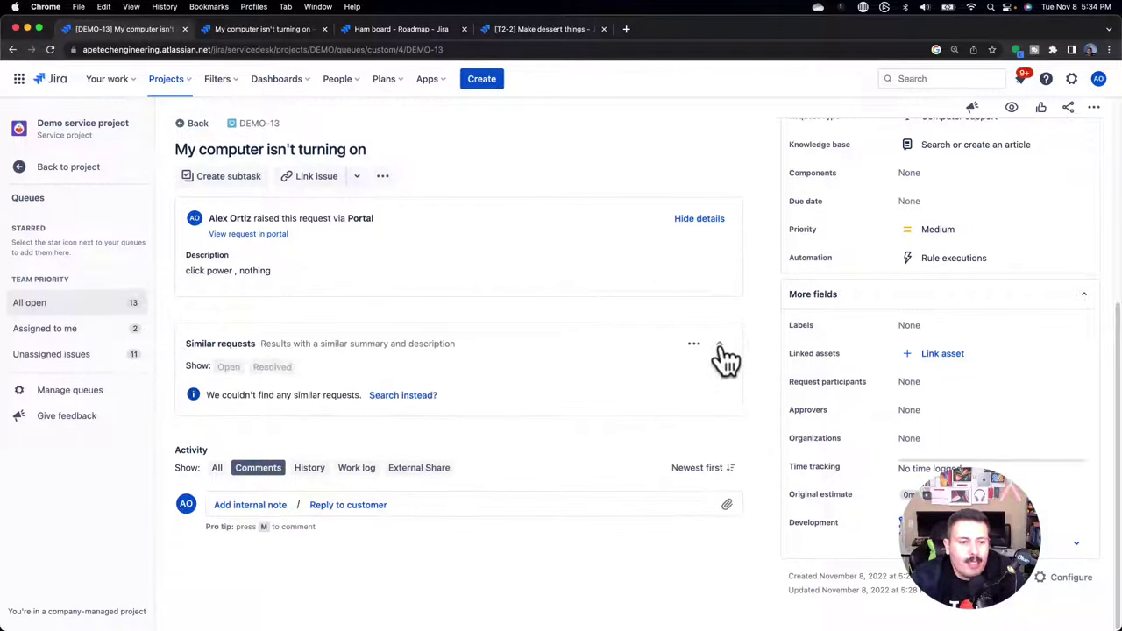
{"action": "left_click", "coordinate": [719, 346]}
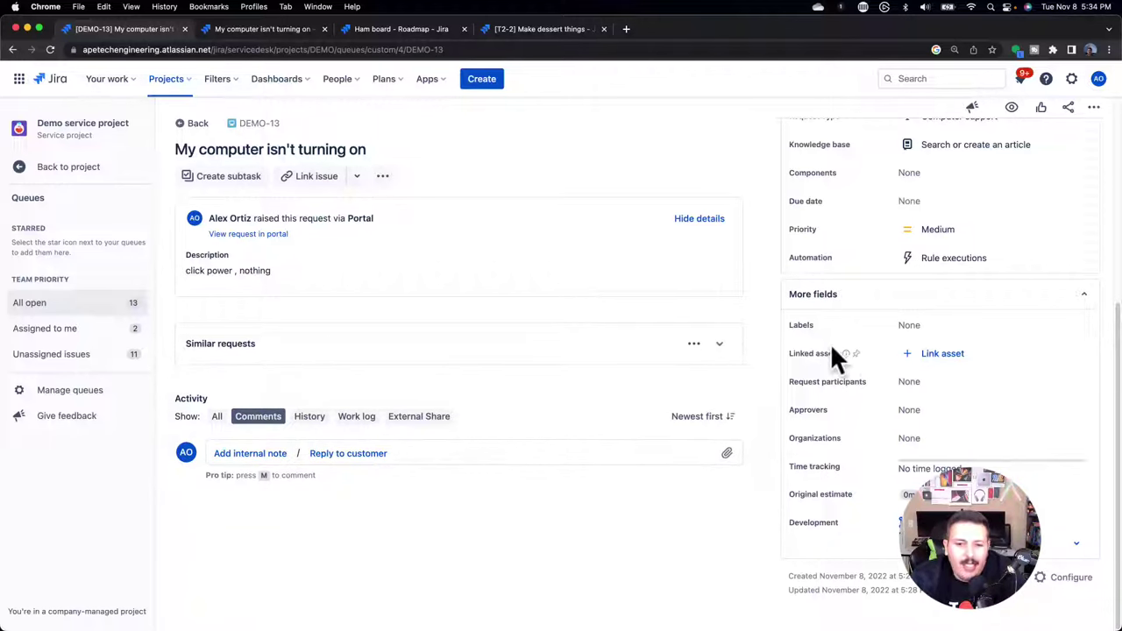
Add the agent as the approver of the DEMO-13 request and return to the request details
{"action": "scroll", "coordinate": [830, 346], "scroll_direction": "up", "scroll_amount": 5}
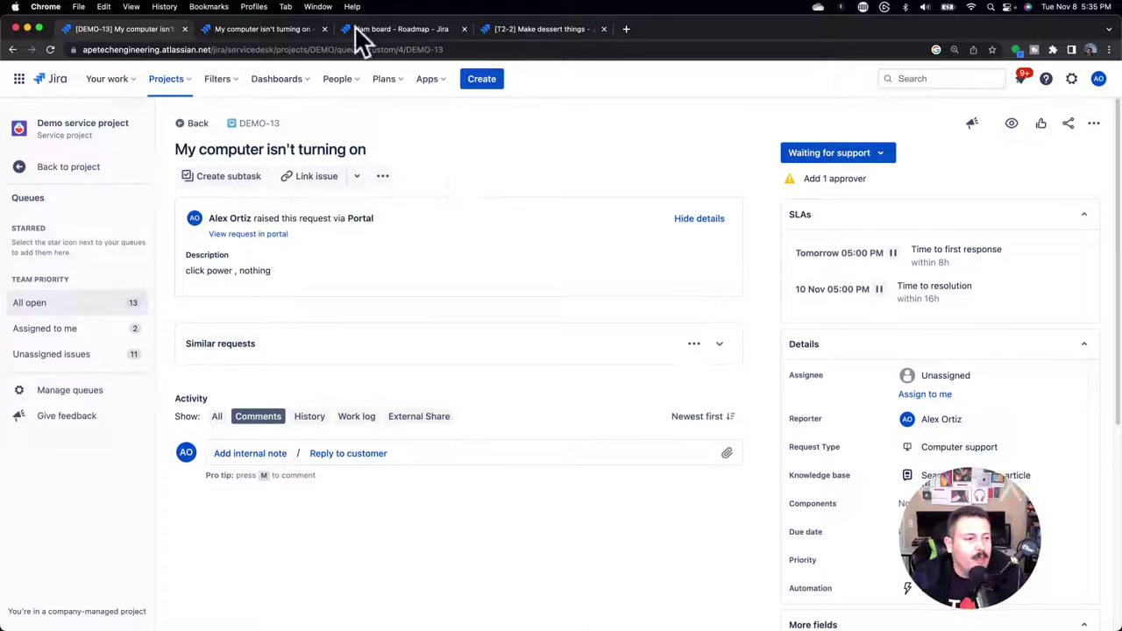
{"action": "left_click", "coordinate": [841, 179]}
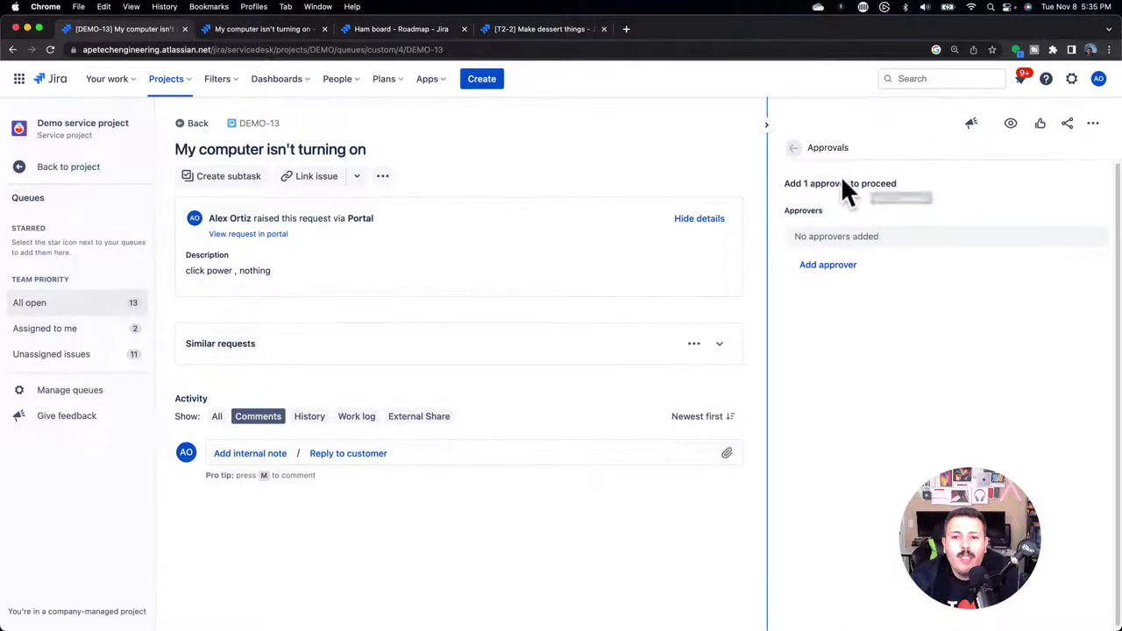
{"action": "left_click", "coordinate": [810, 263]}
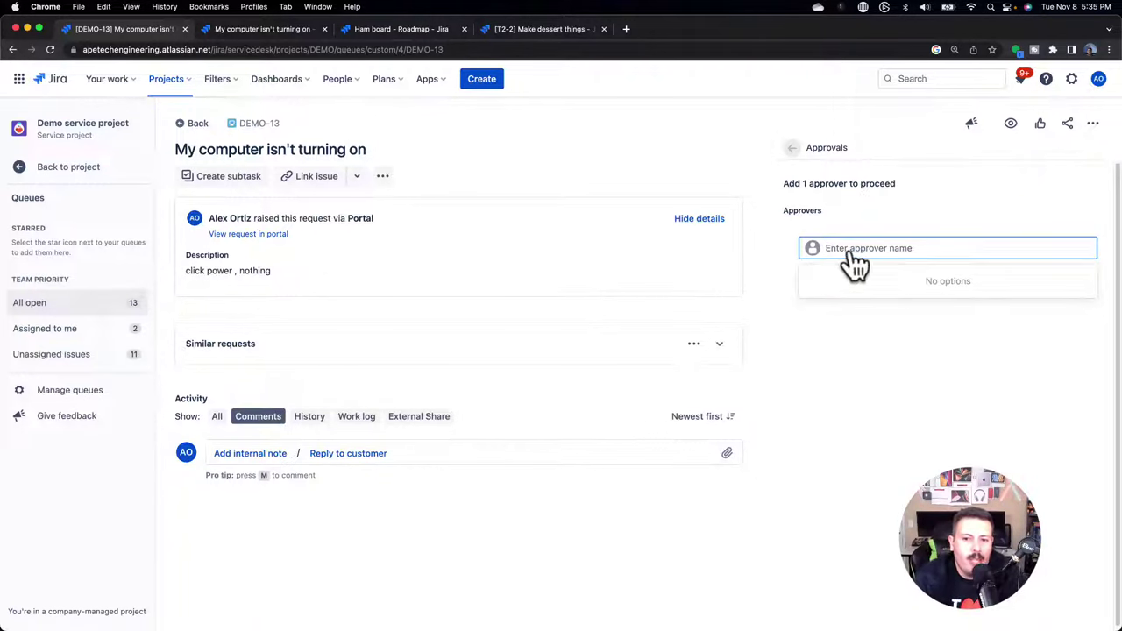
{"action": "type", "text": "alex"}
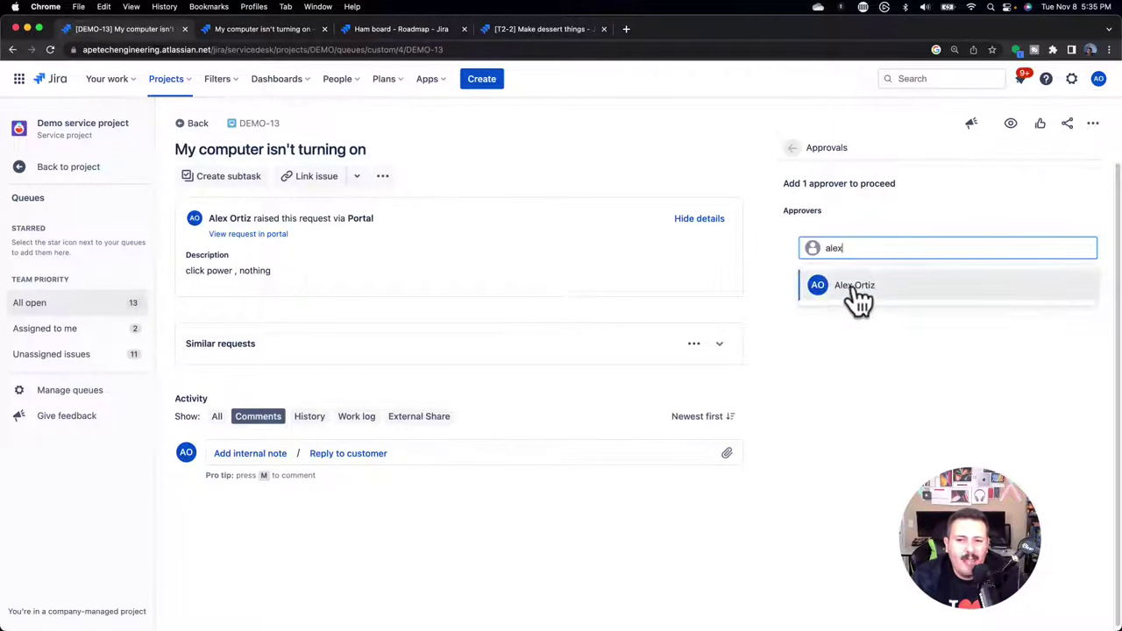
{"action": "left_click", "coordinate": [857, 298]}
{"action": "left_click", "coordinate": [792, 149]}
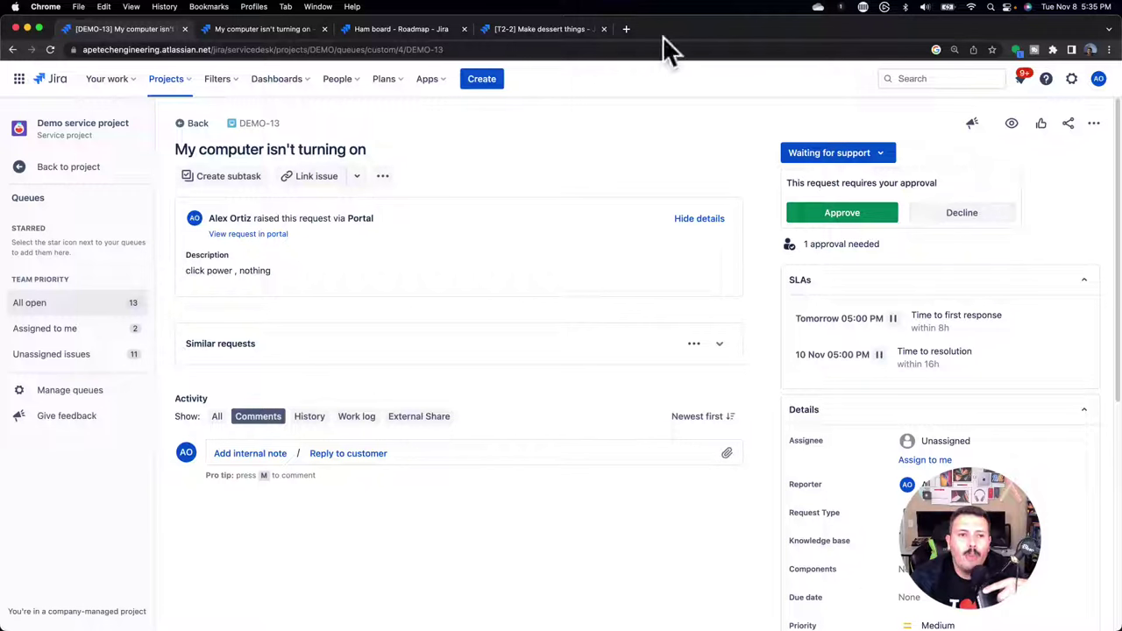
Open DEMO-13 from the customer portal's list of requests waiting for approval, and approve it in the agent view
{"action": "left_click", "coordinate": [263, 30]}
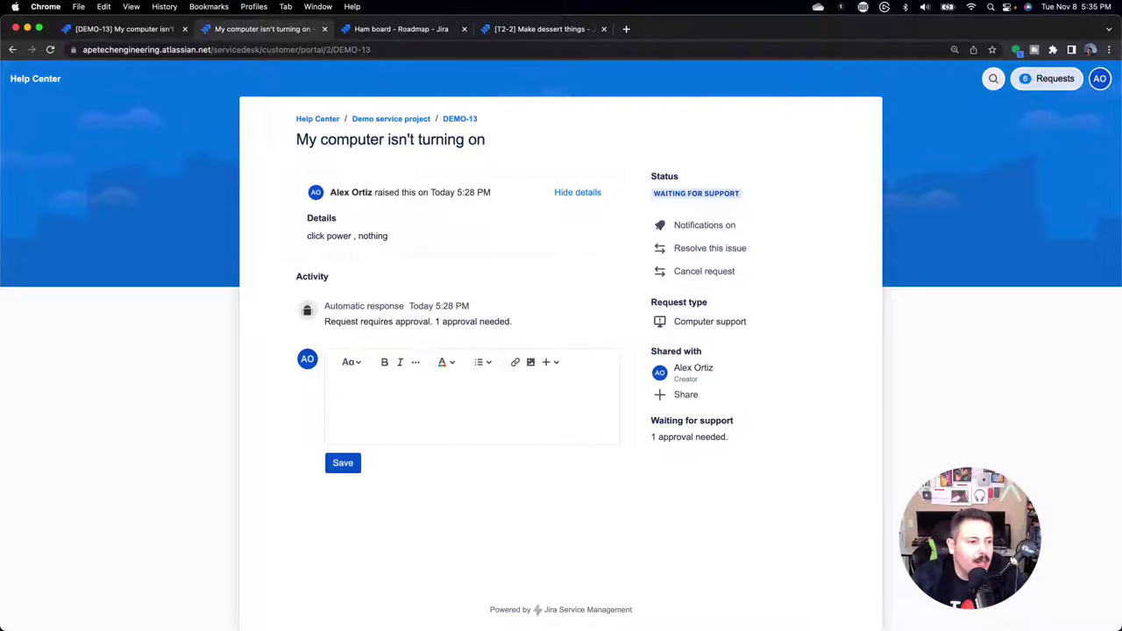
{"action": "left_click", "coordinate": [1058, 80]}
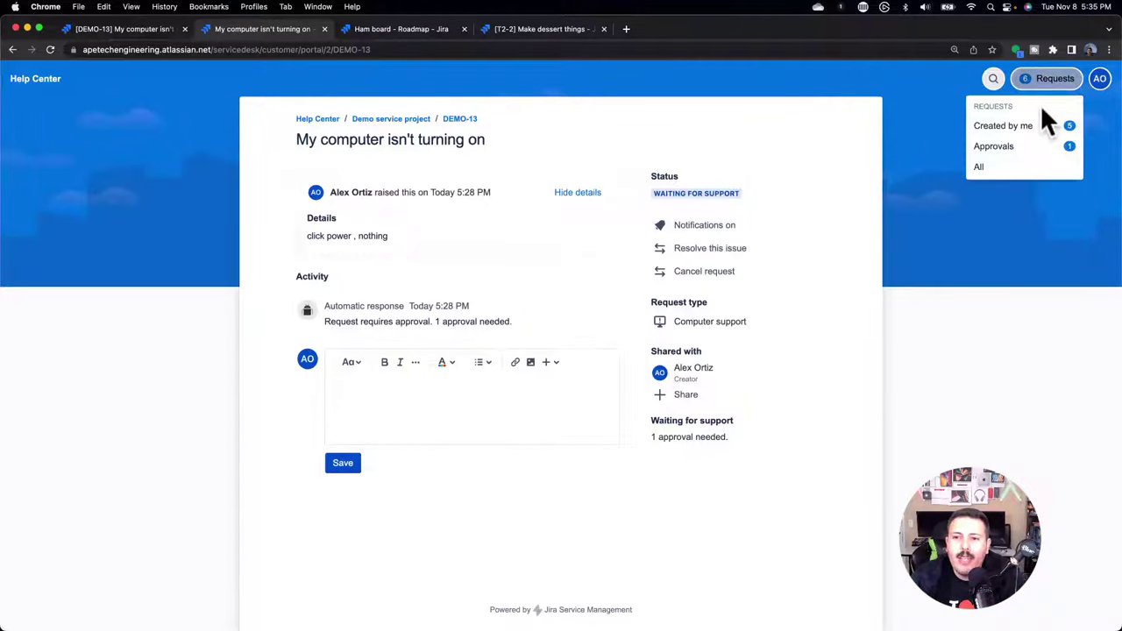
{"action": "left_click", "coordinate": [997, 147]}
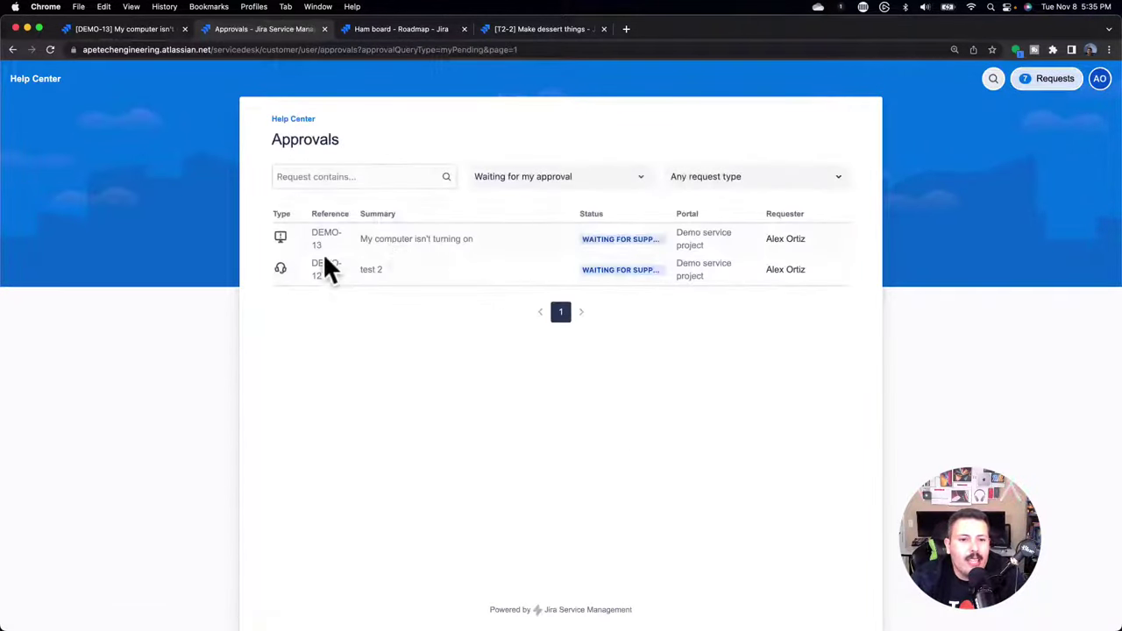
{"action": "left_click", "coordinate": [382, 239]}
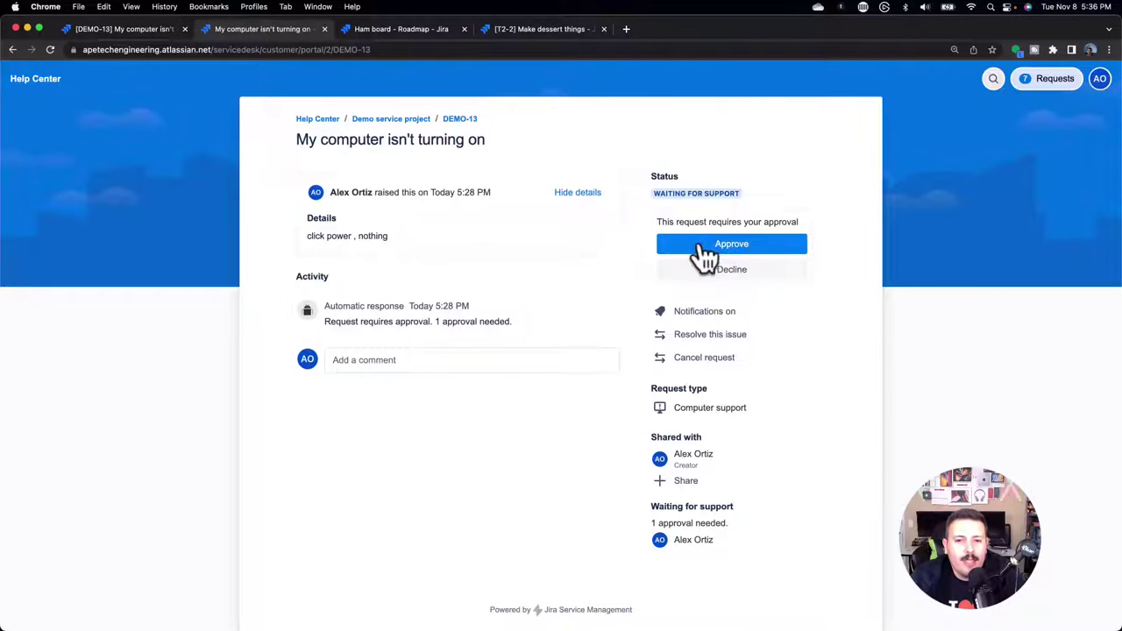
{"action": "left_click", "coordinate": [145, 23]}
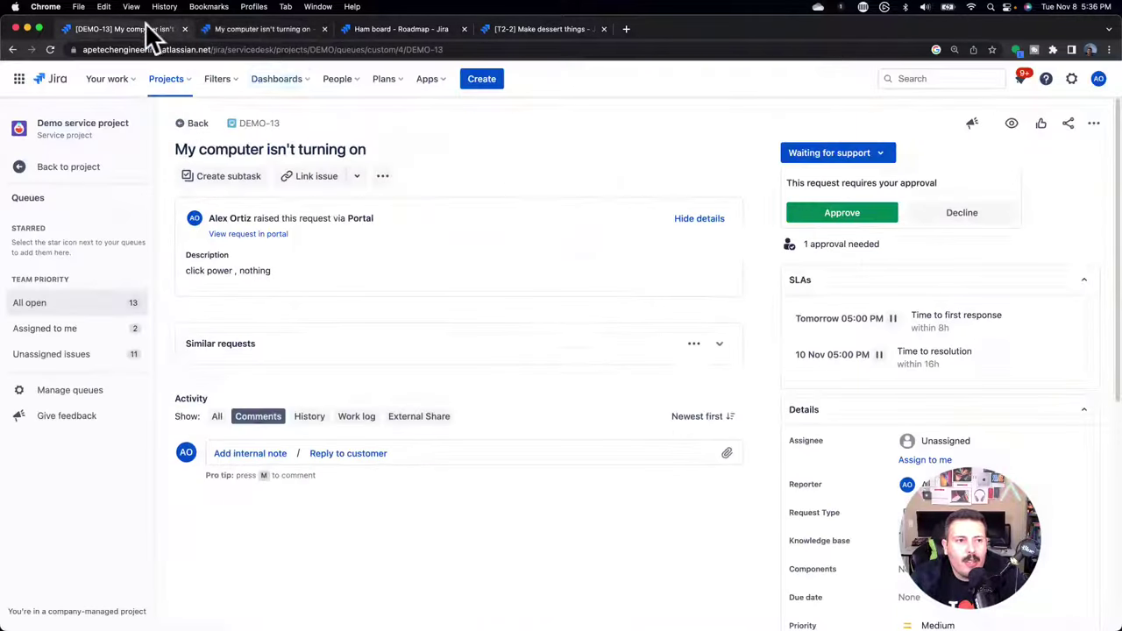
{"action": "left_click", "coordinate": [841, 215]}
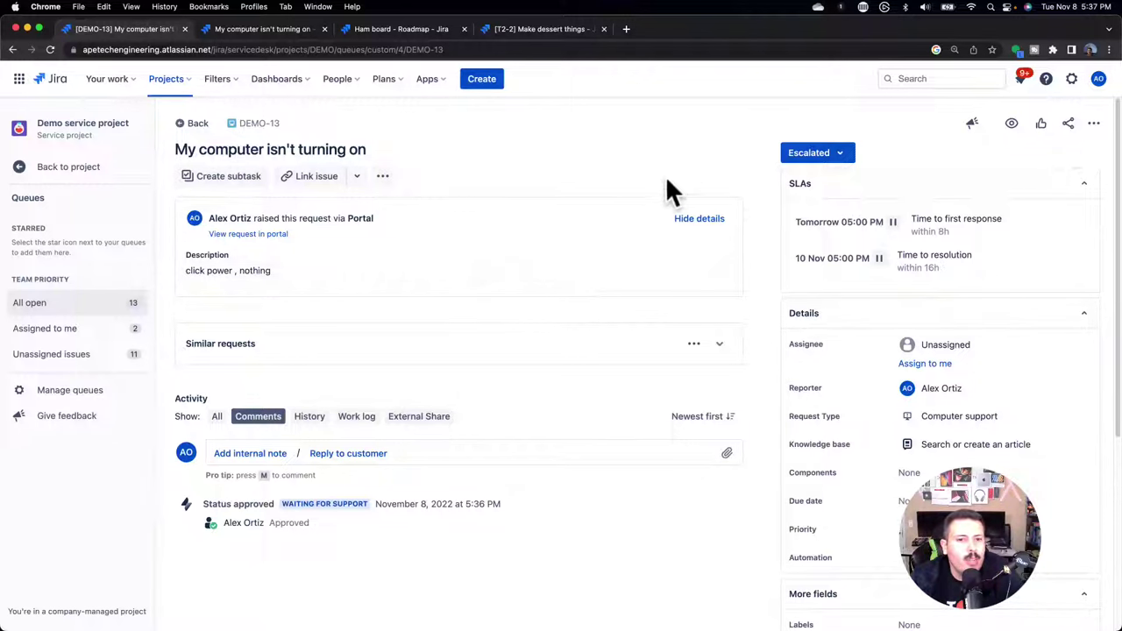
Leave the queues, open the Demo service project's settings and look through the available settings sections
{"action": "left_click", "coordinate": [60, 173]}
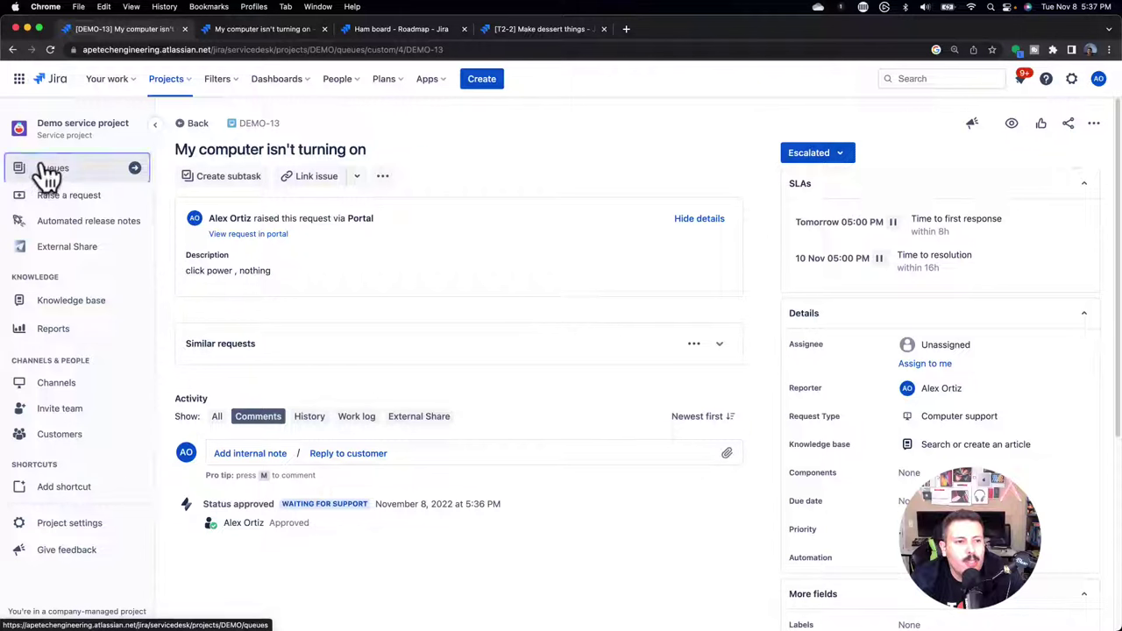
{"action": "left_click", "coordinate": [52, 175]}
{"action": "left_click", "coordinate": [65, 161]}
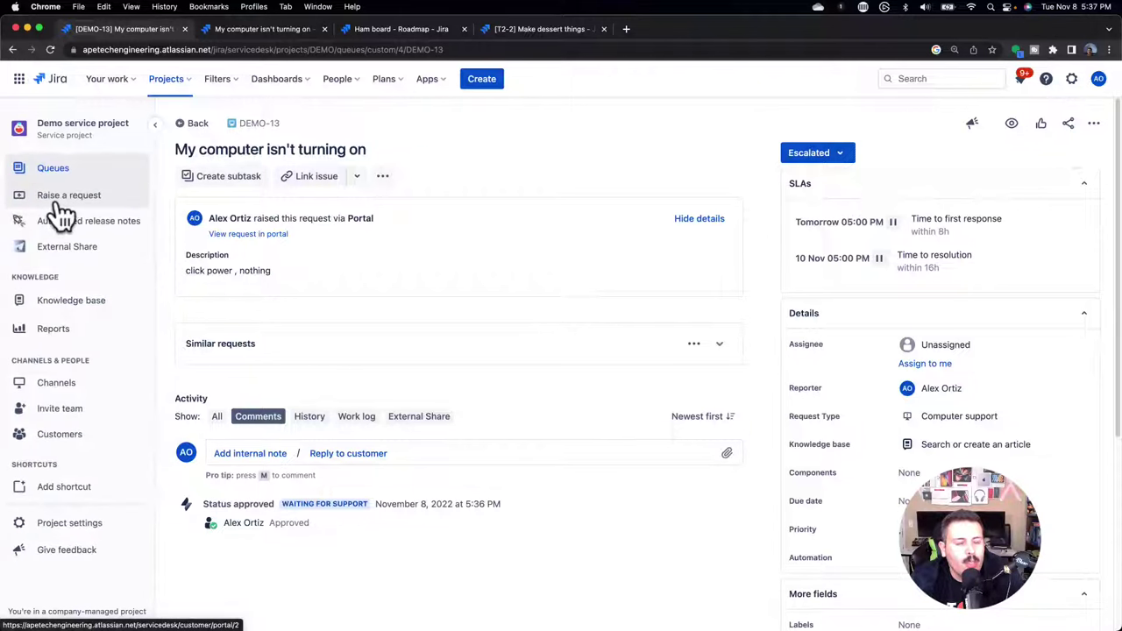
{"action": "left_click", "coordinate": [65, 526]}
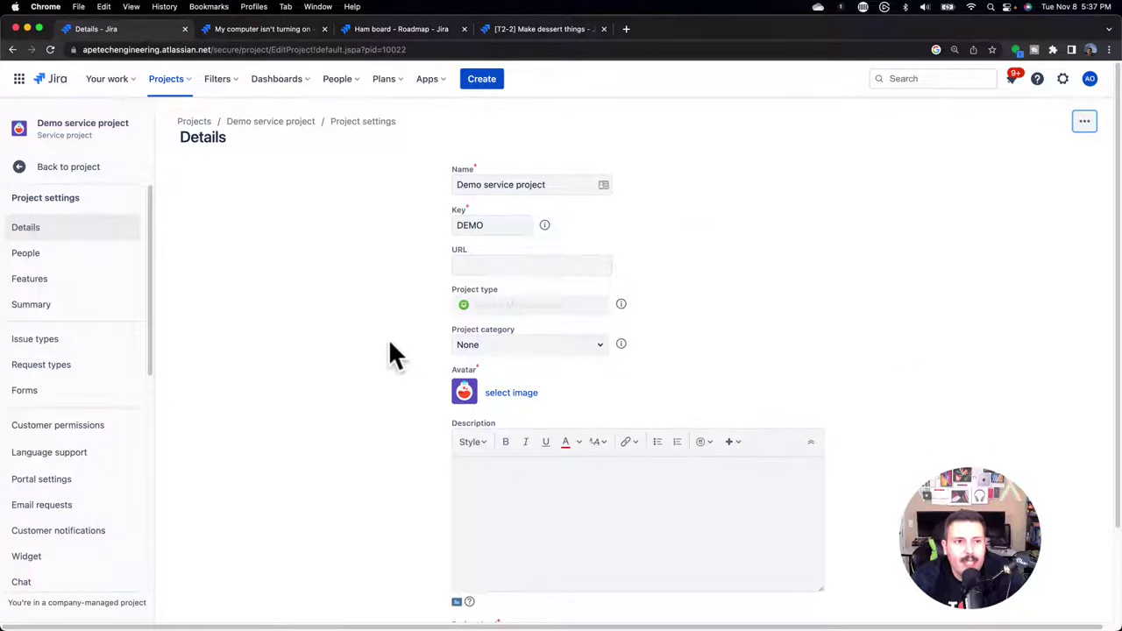
{"action": "scroll", "coordinate": [84, 317], "scroll_direction": "down", "scroll_amount": 3}
{"action": "scroll", "coordinate": [86, 325], "scroll_direction": "down", "scroll_amount": 5}
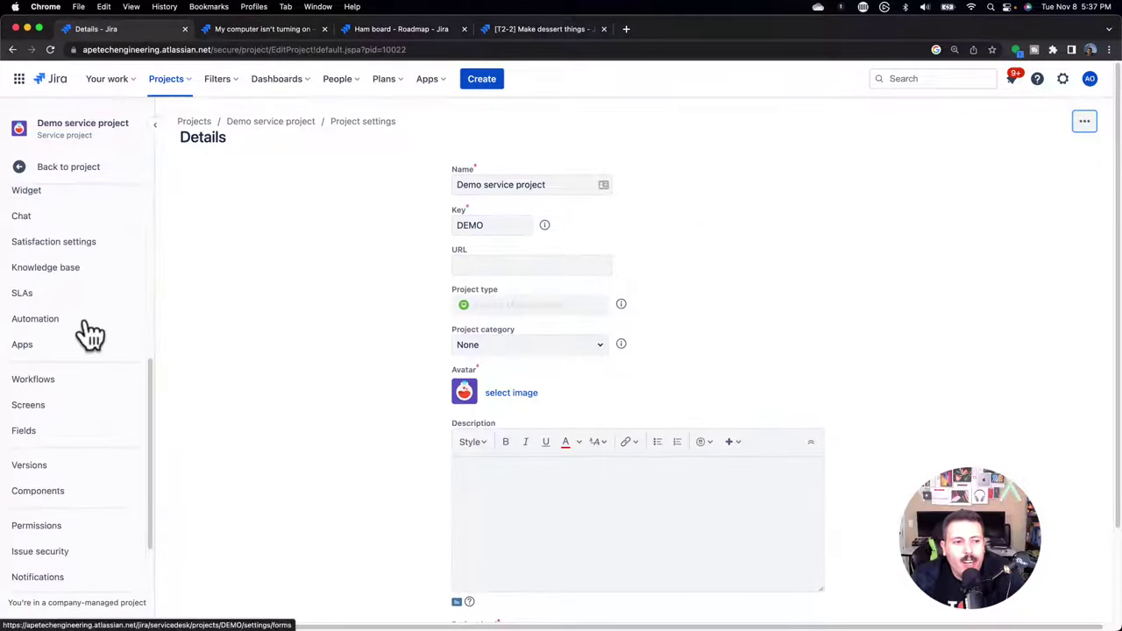
{"action": "scroll", "coordinate": [90, 333], "scroll_direction": "up", "scroll_amount": 8}
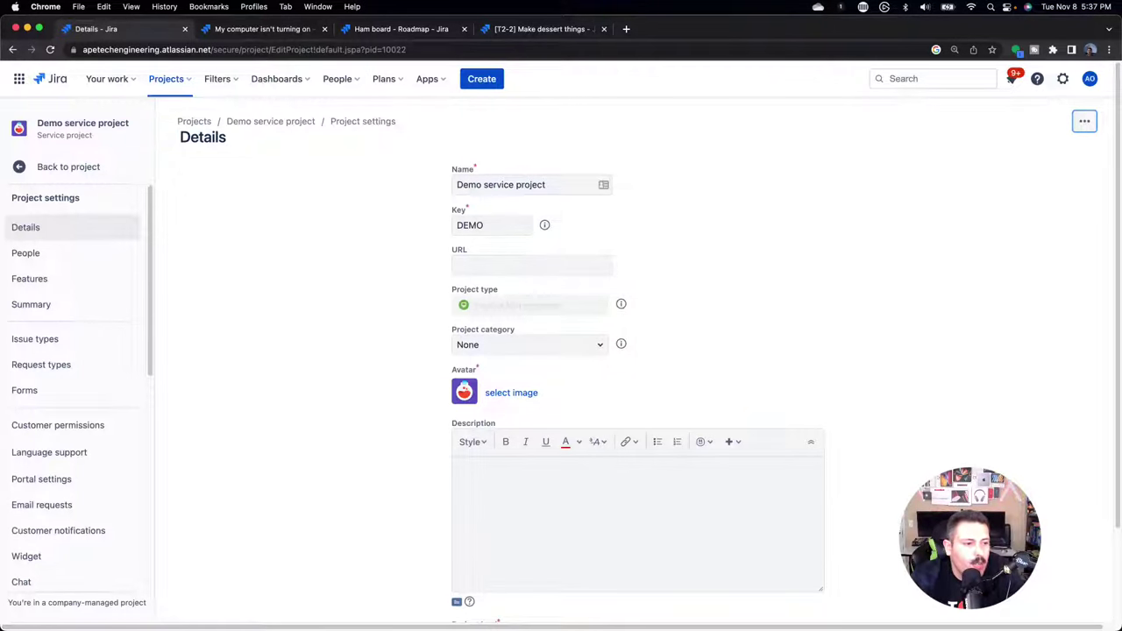
Review the project's request types and open the Computer support request type for editing
{"action": "left_click", "coordinate": [63, 368]}
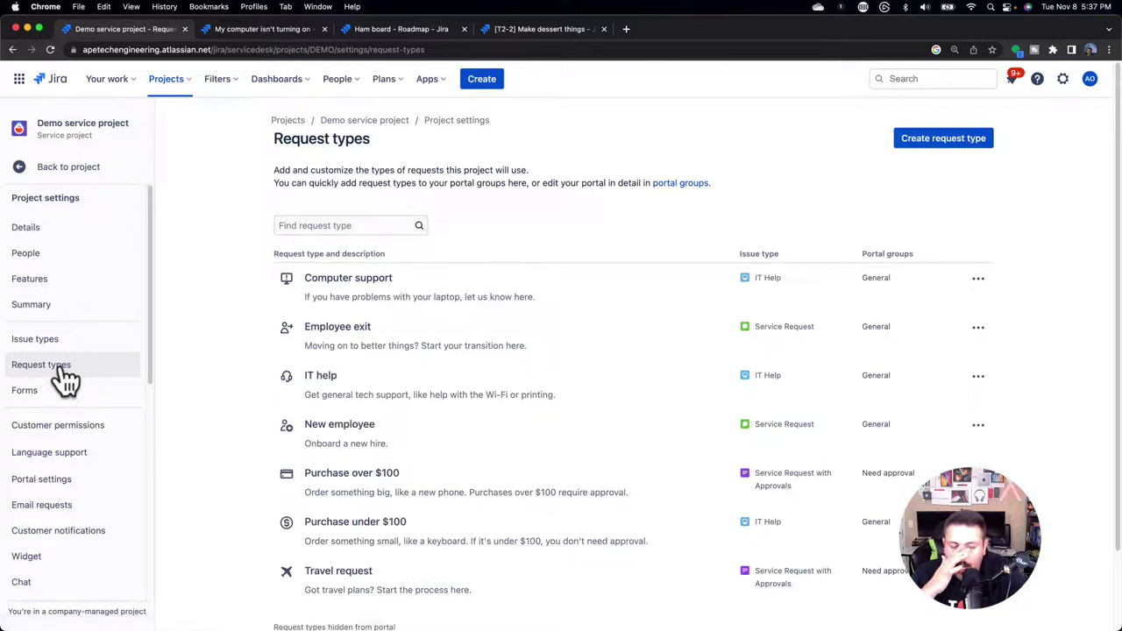
{"action": "scroll", "coordinate": [437, 443], "scroll_direction": "down", "scroll_amount": 3}
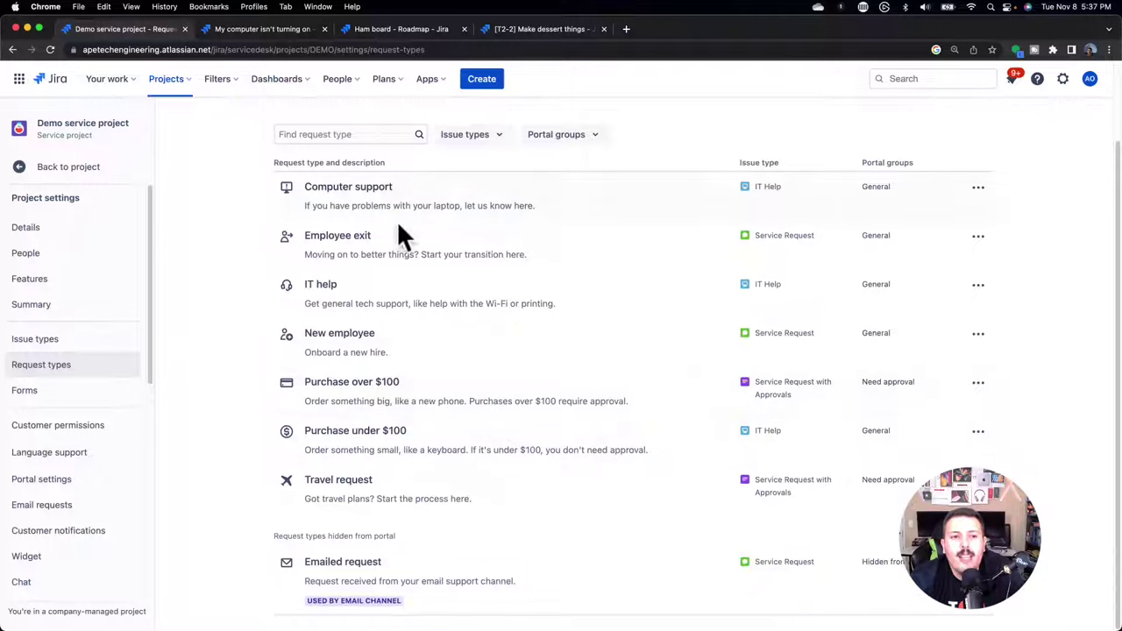
{"action": "scroll", "coordinate": [476, 324], "scroll_direction": "up", "scroll_amount": 3}
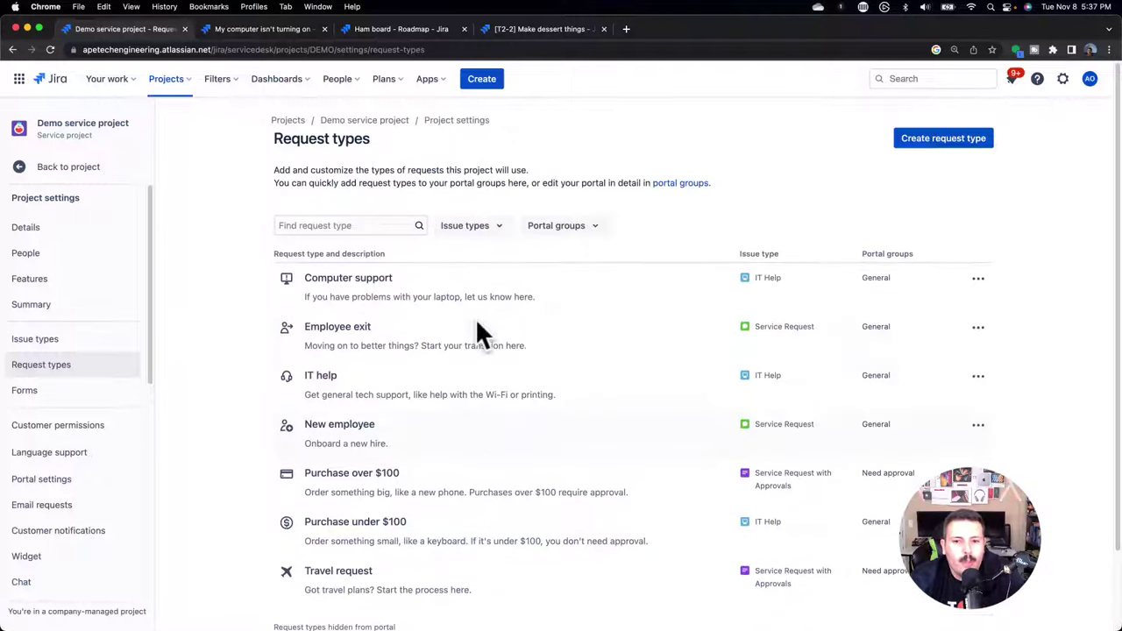
{"action": "left_click", "coordinate": [330, 278]}
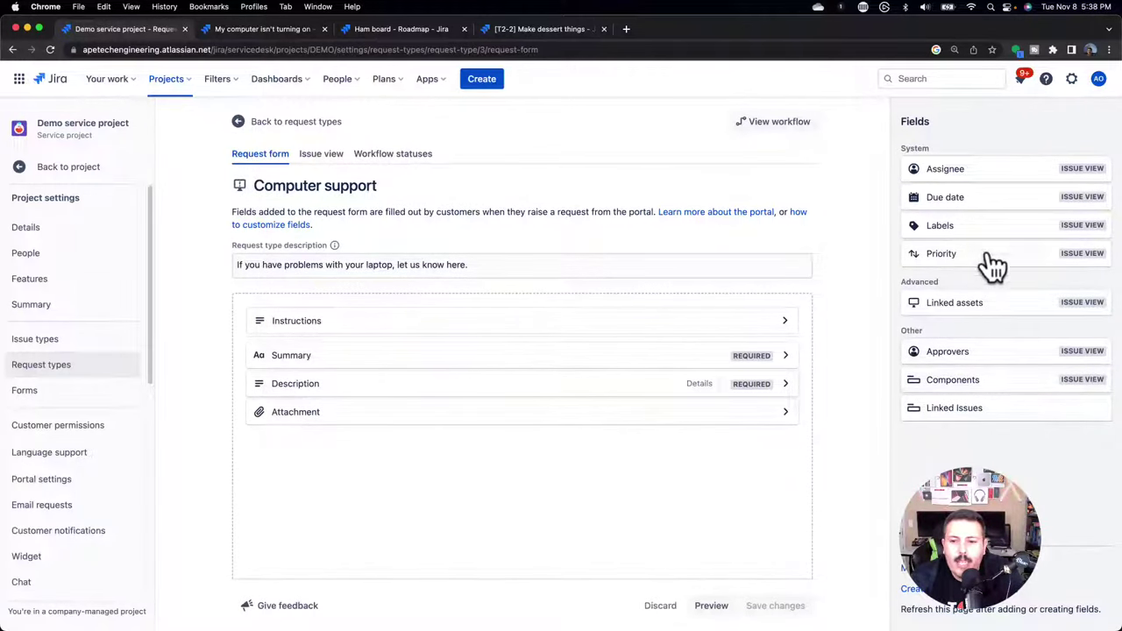
Add the Due date and Priority fields to the Computer support request form, preview it, and return to the editor
{"action": "left_click_drag", "start_coordinate": [978, 201], "coordinate": [406, 464]}
{"action": "left_click_drag", "start_coordinate": [964, 230], "coordinate": [381, 500]}
{"action": "left_click", "coordinate": [711, 604]}
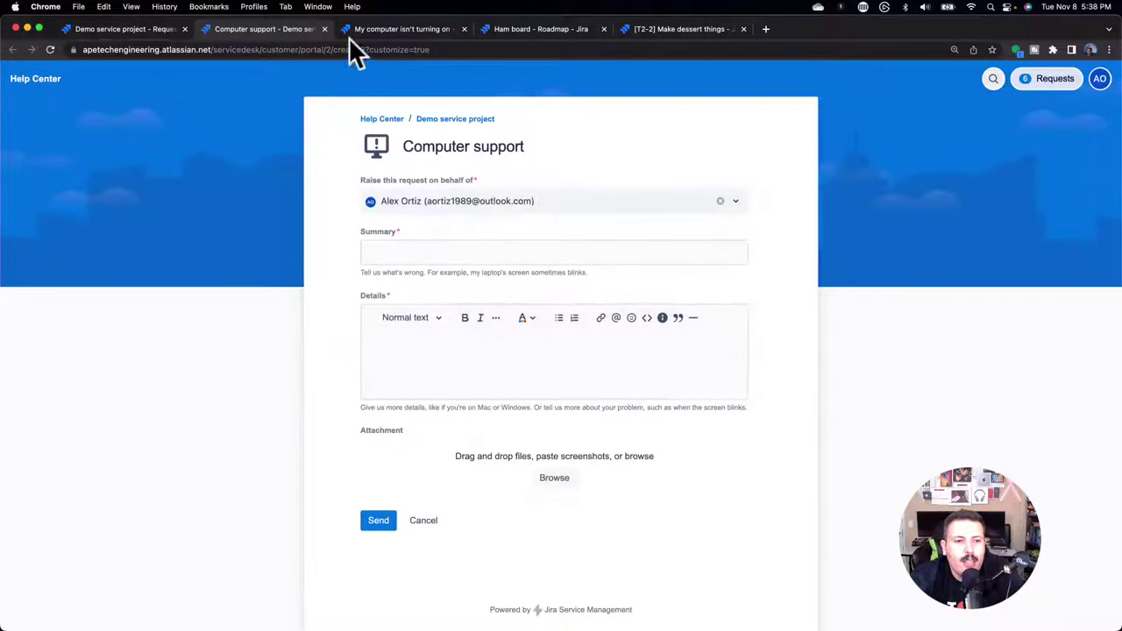
{"action": "left_click", "coordinate": [132, 29]}
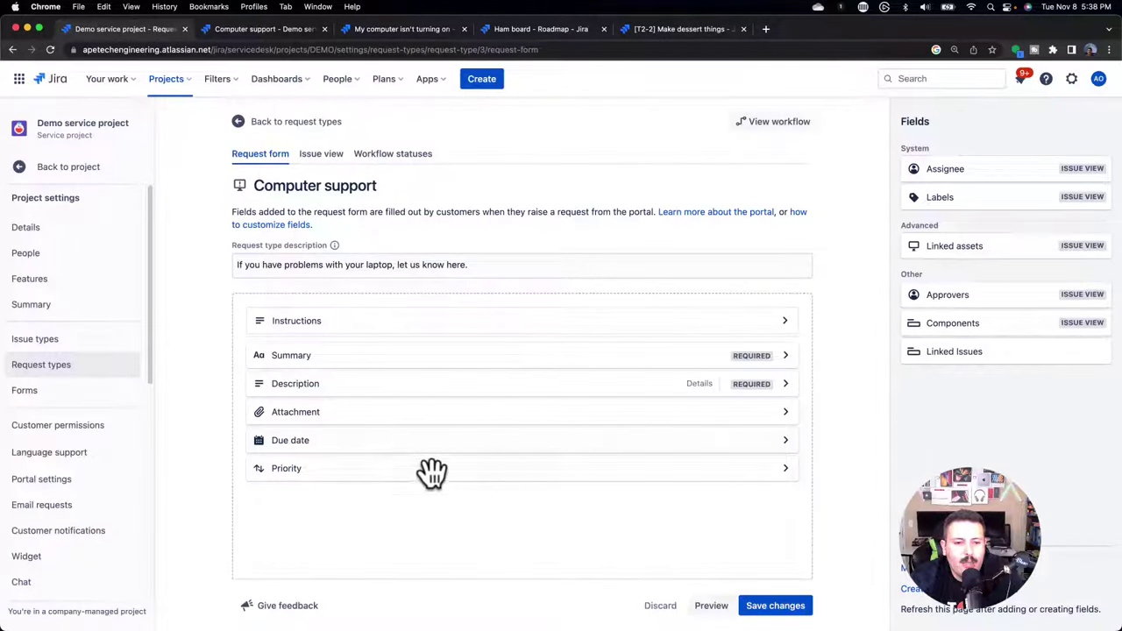
Make the Due date field required, preview the request form again and close both preview tabs
{"action": "left_click", "coordinate": [425, 438]}
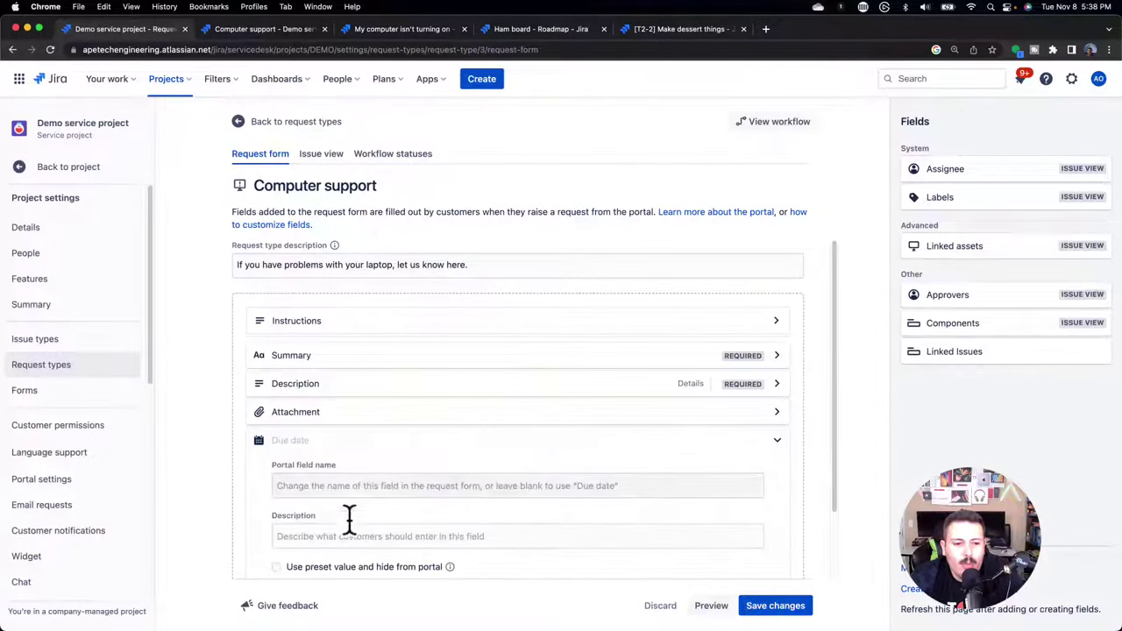
{"action": "scroll", "coordinate": [337, 557], "scroll_direction": "down", "scroll_amount": 2}
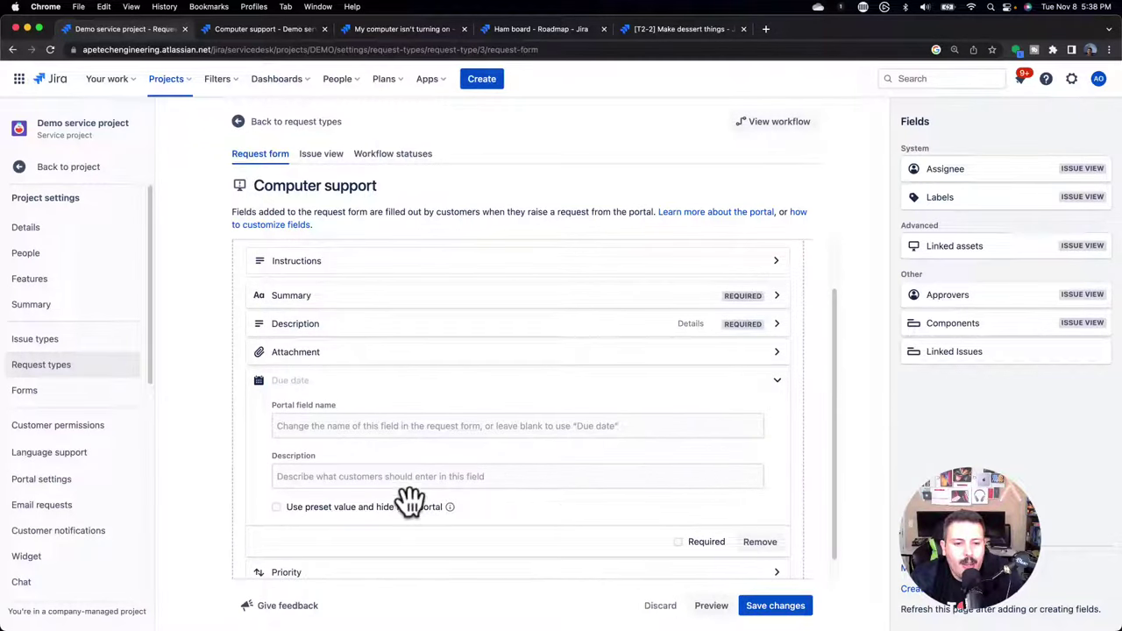
{"action": "left_click", "coordinate": [677, 541]}
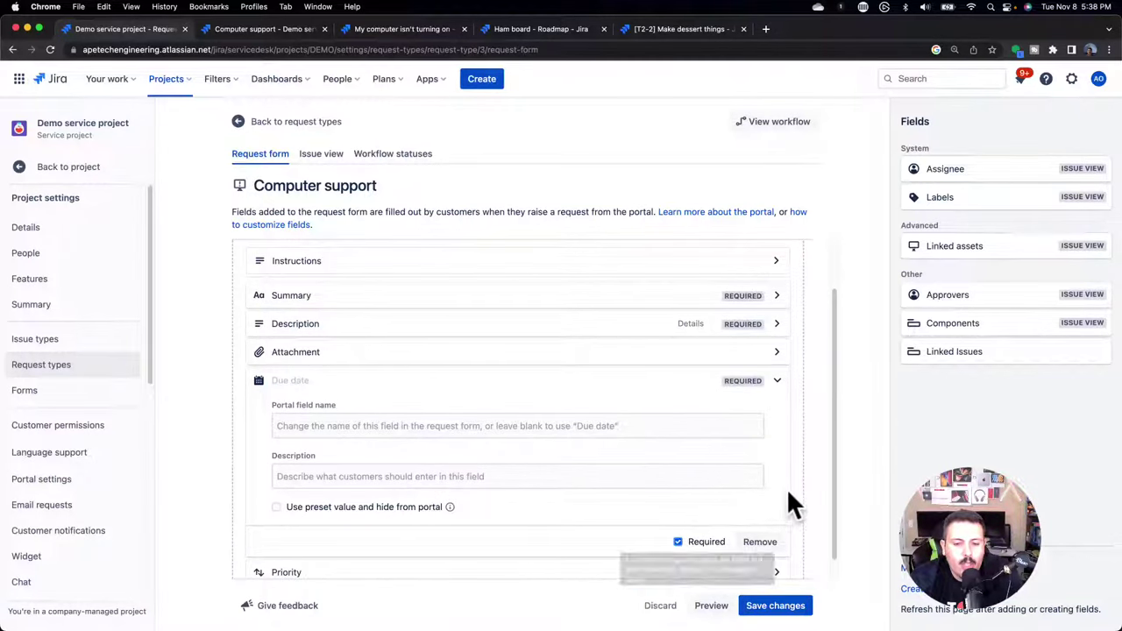
{"action": "left_click", "coordinate": [710, 604]}
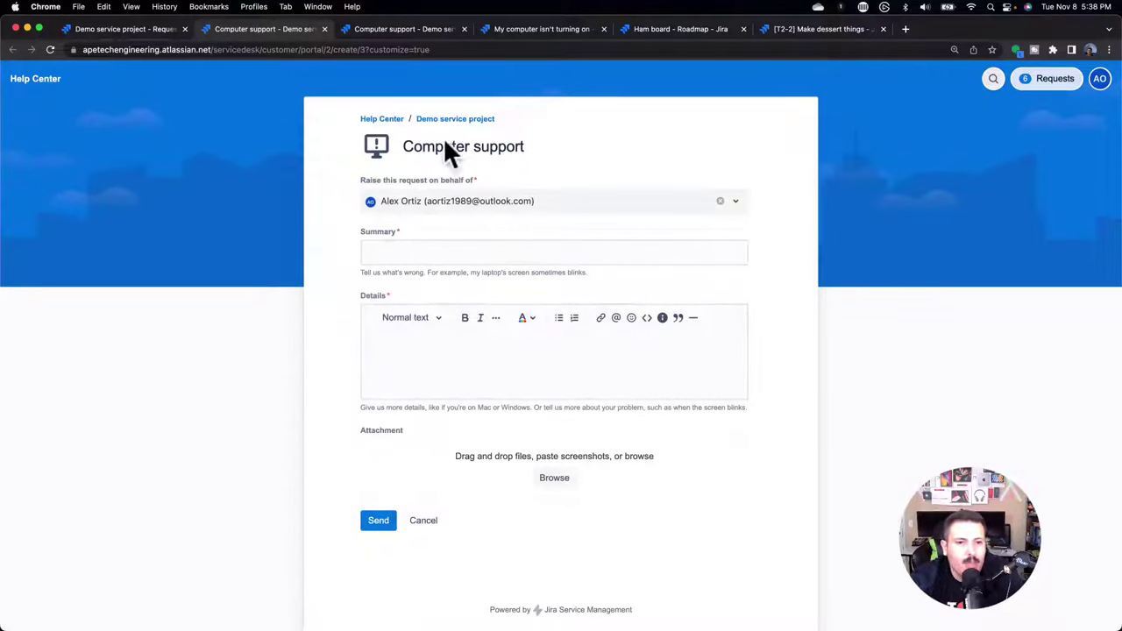
{"action": "left_click", "coordinate": [324, 30]}
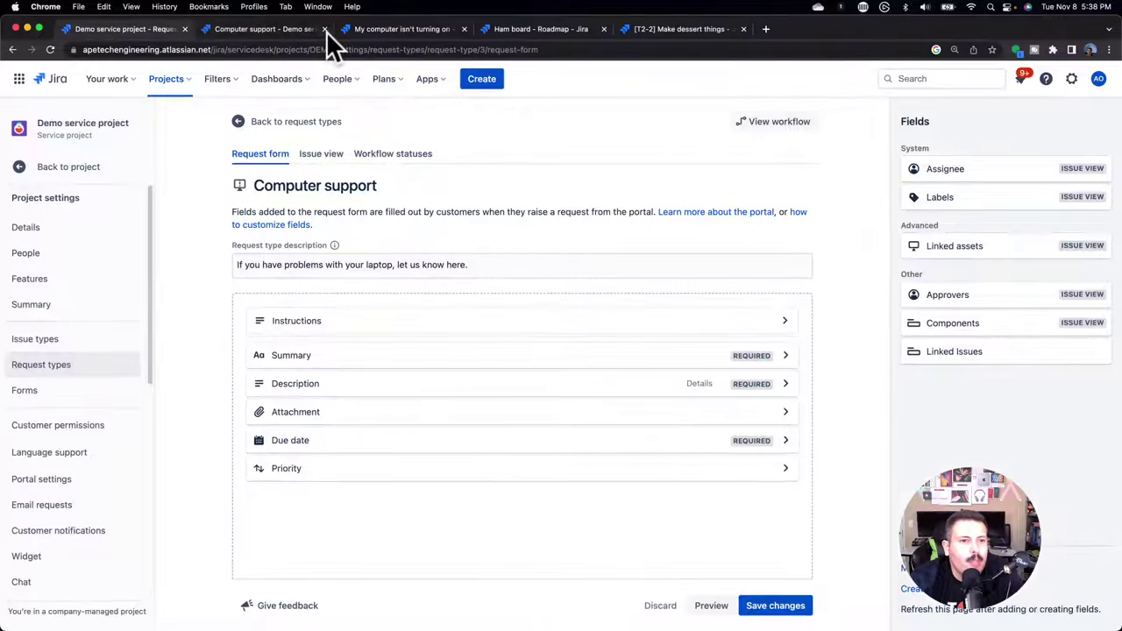
{"action": "left_click", "coordinate": [324, 30]}
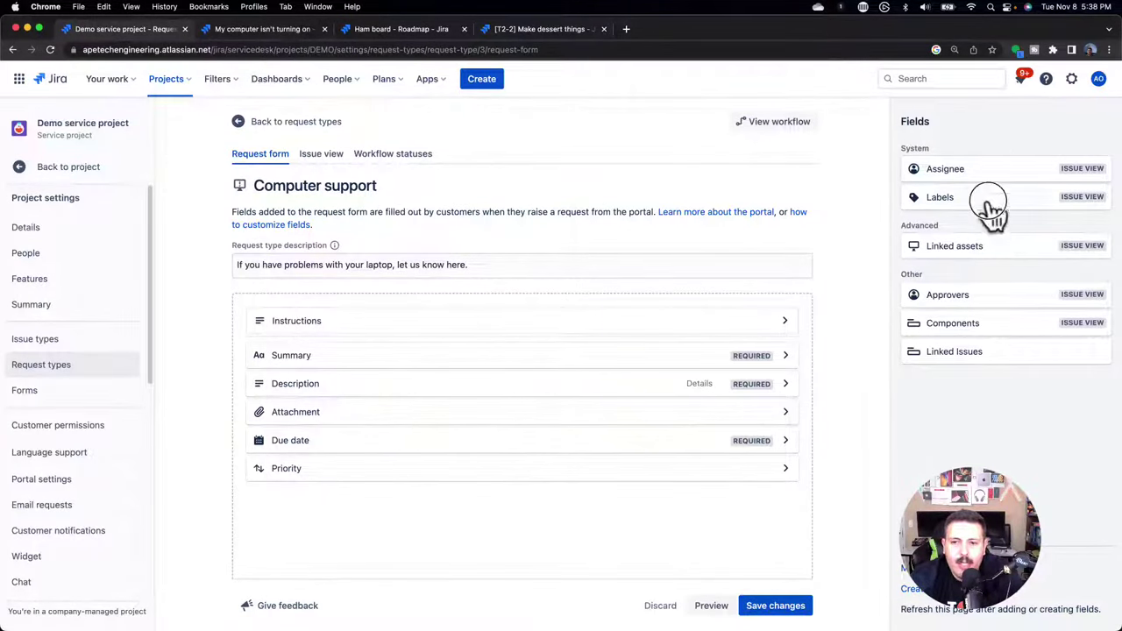
Add the Labels and Components fields to the Computer support request form and save the changes
{"action": "left_click_drag", "start_coordinate": [988, 213], "coordinate": [392, 517]}
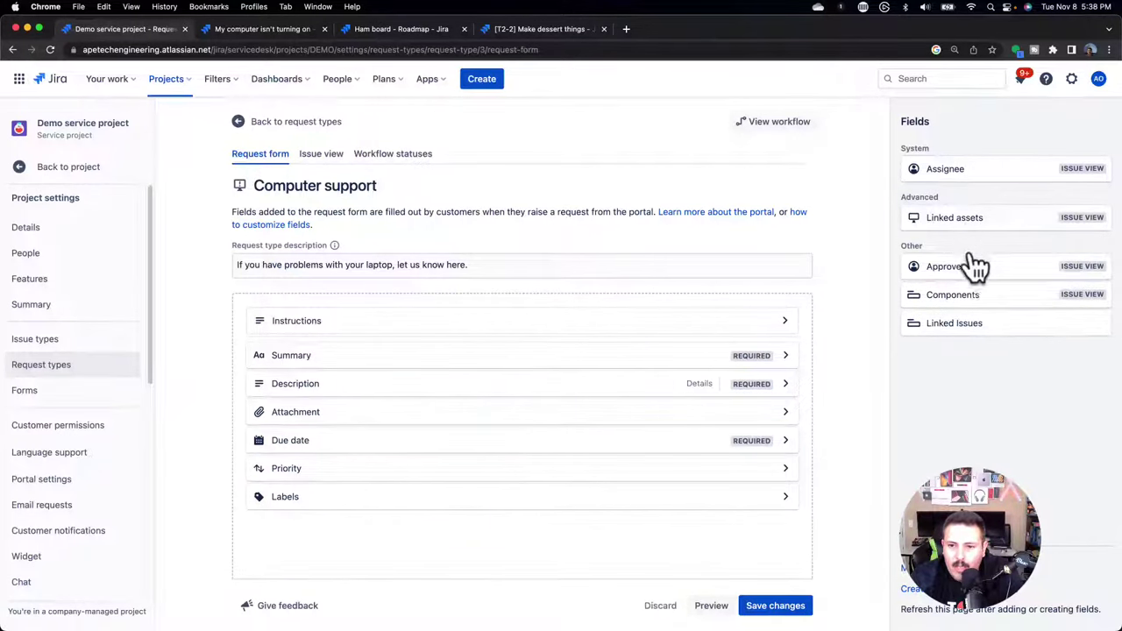
{"action": "left_click_drag", "start_coordinate": [979, 301], "coordinate": [414, 526]}
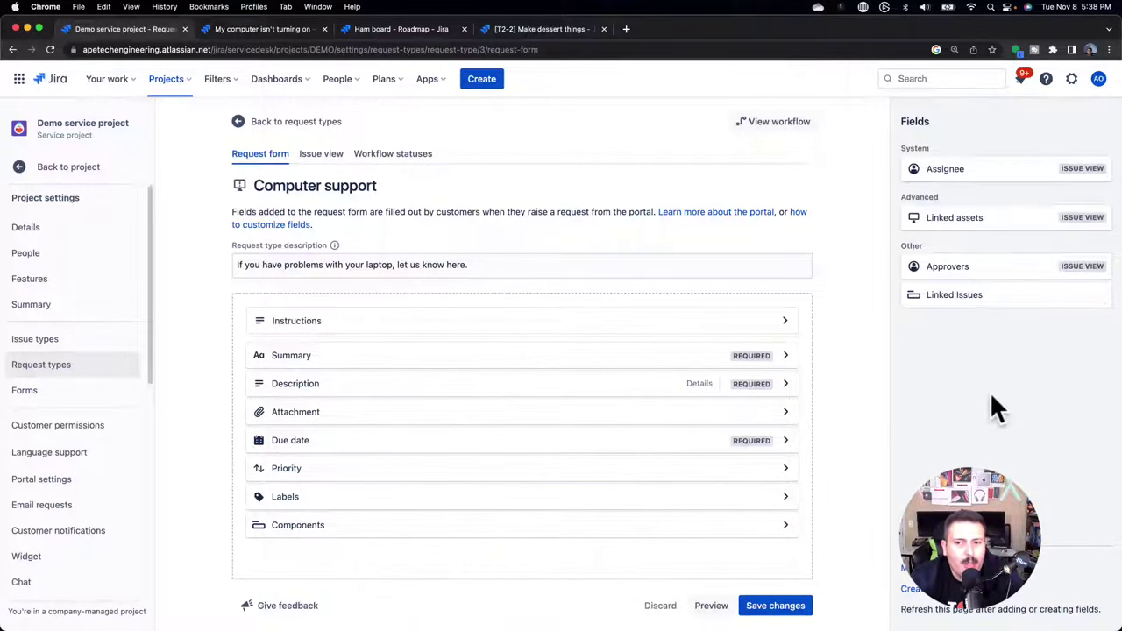
{"action": "left_click", "coordinate": [787, 608]}
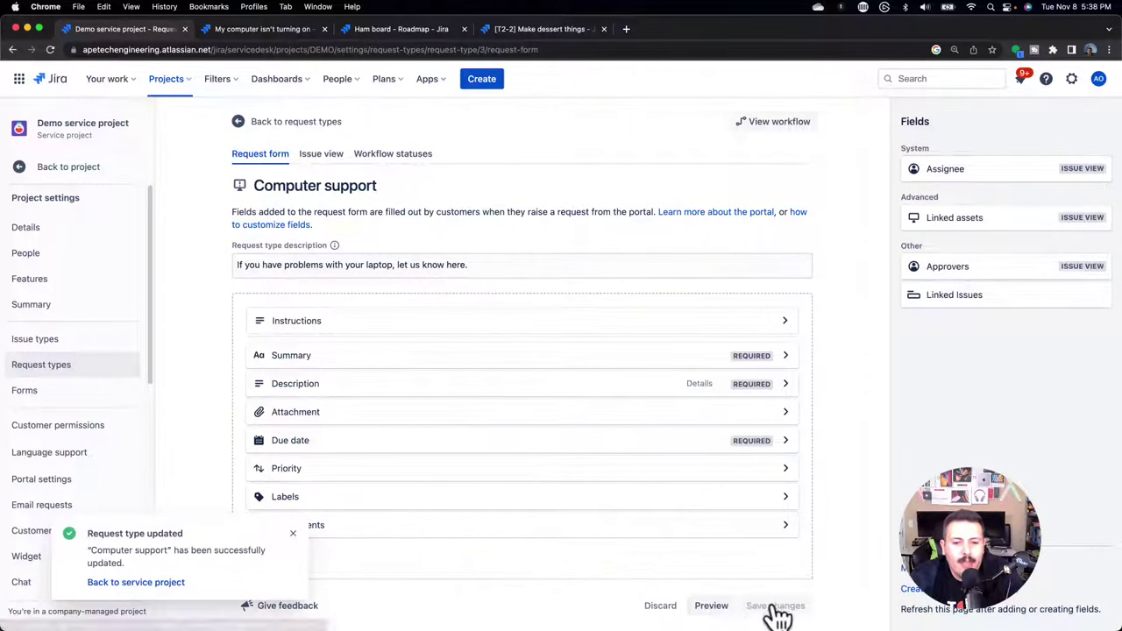
Preview the saved Computer support form in the customer portal and examine its added fields
{"action": "left_click", "coordinate": [707, 607]}
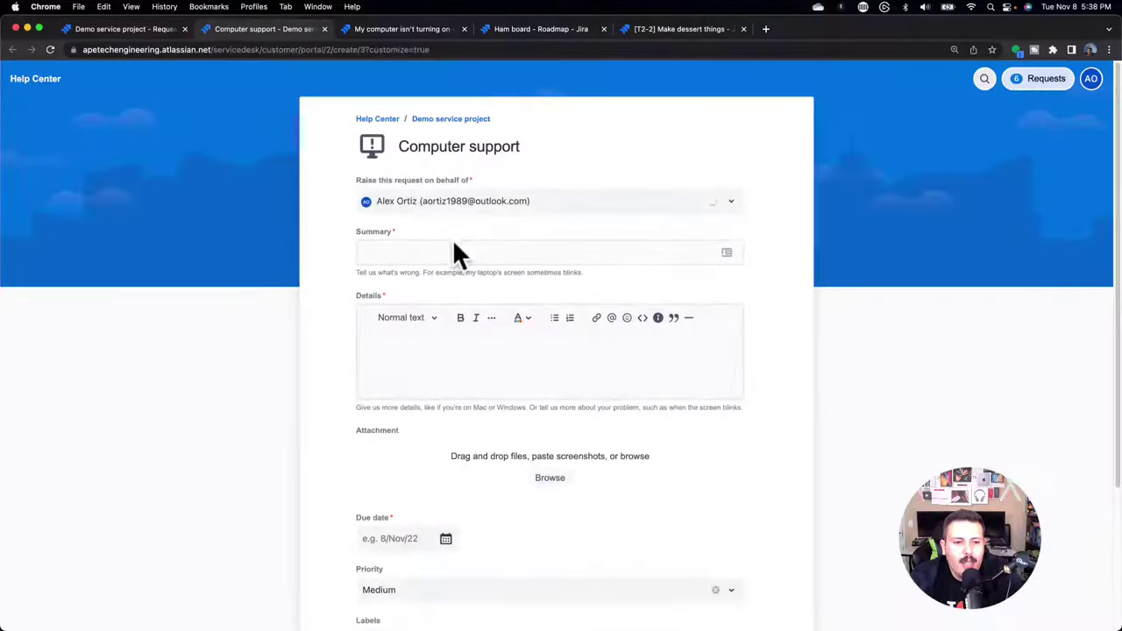
{"action": "scroll", "coordinate": [443, 333], "scroll_direction": "down", "scroll_amount": 5}
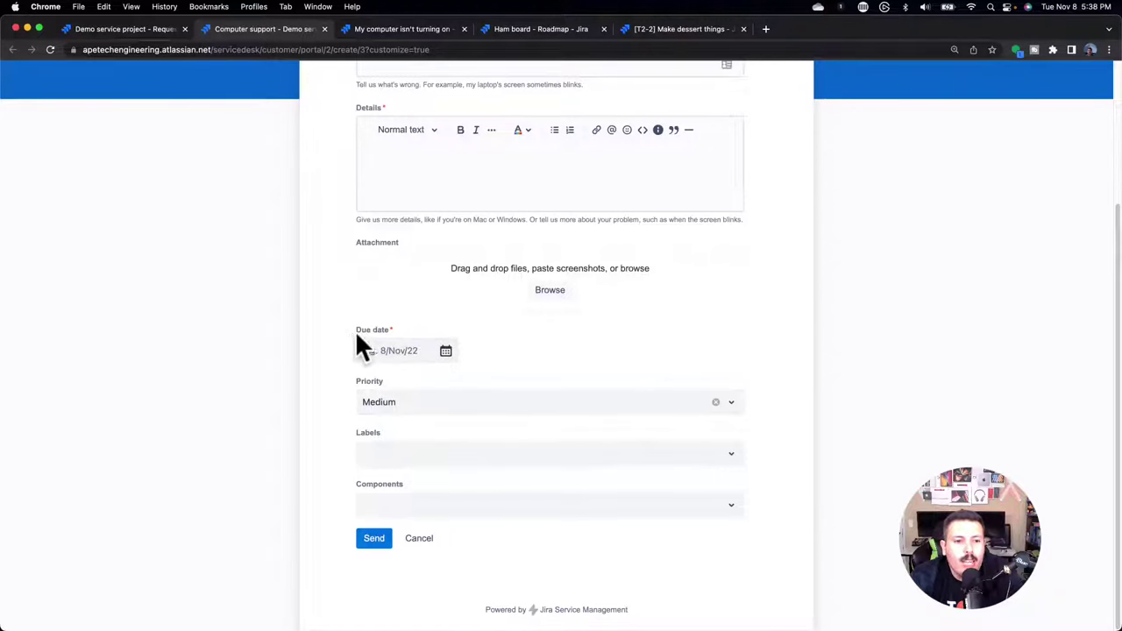
{"action": "left_click_drag", "start_coordinate": [355, 330], "coordinate": [395, 346]}
Set the Due date field's portal name to "Delivery Date" in the Computer support request form and save the changes
{"action": "left_click", "coordinate": [132, 31]}
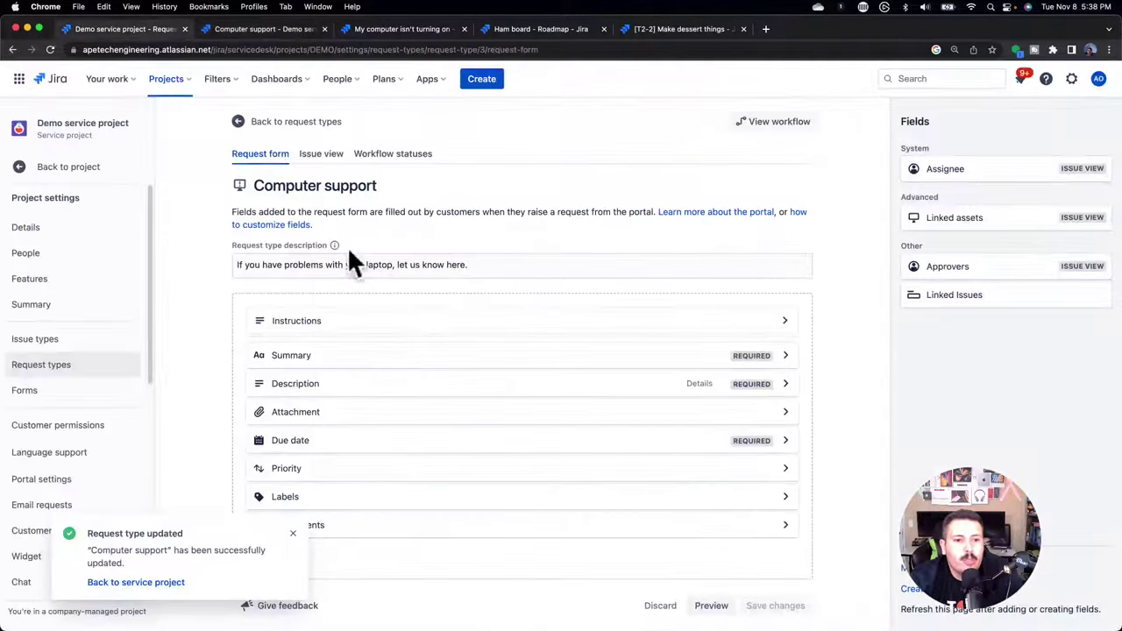
{"action": "left_click", "coordinate": [373, 440]}
{"action": "scroll", "coordinate": [340, 483], "scroll_direction": "down", "scroll_amount": 1}
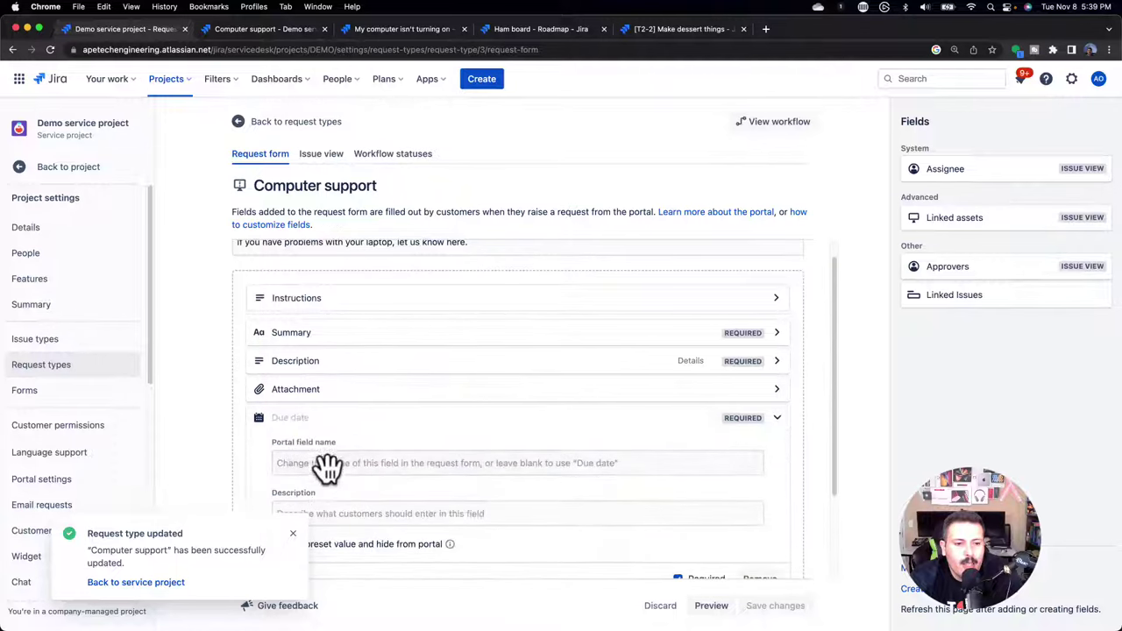
{"action": "left_click", "coordinate": [332, 463]}
{"action": "type", "text": "Delivery DA"}
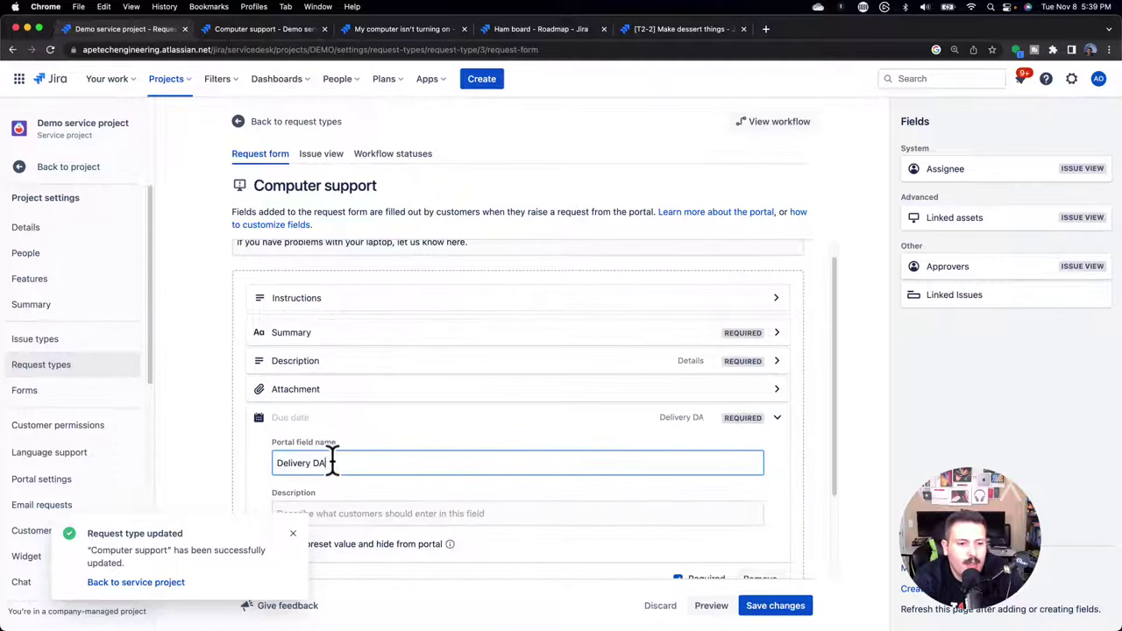
{"action": "key", "text": "BackSpace"}
{"action": "type", "text": "ate"}
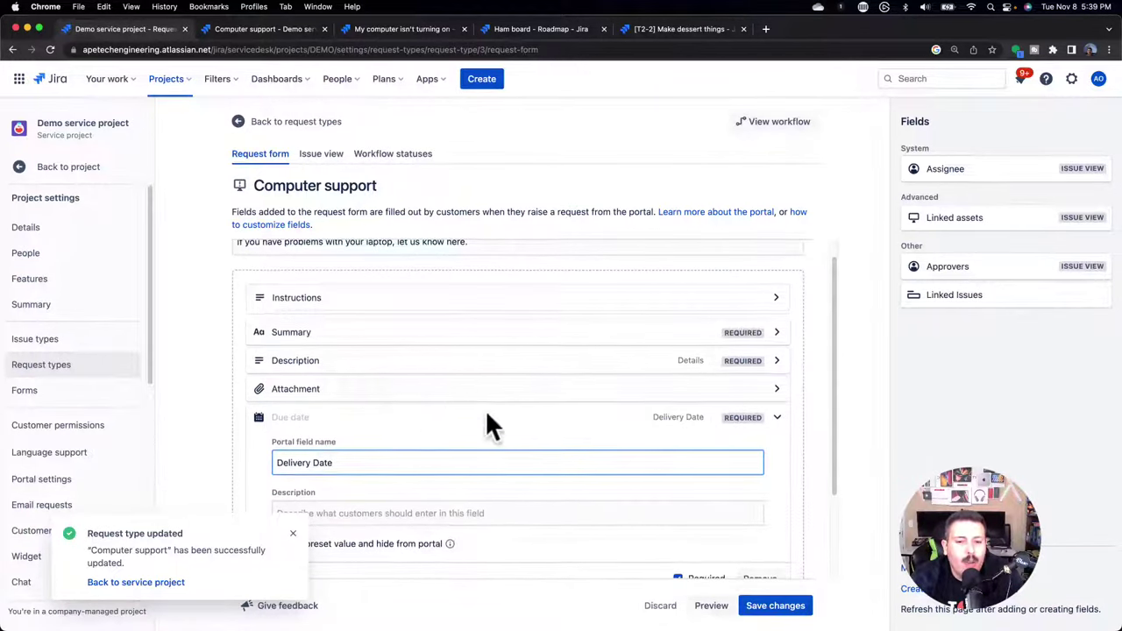
{"action": "scroll", "coordinate": [485, 410], "scroll_direction": "down", "scroll_amount": 1}
{"action": "left_click", "coordinate": [764, 610]}
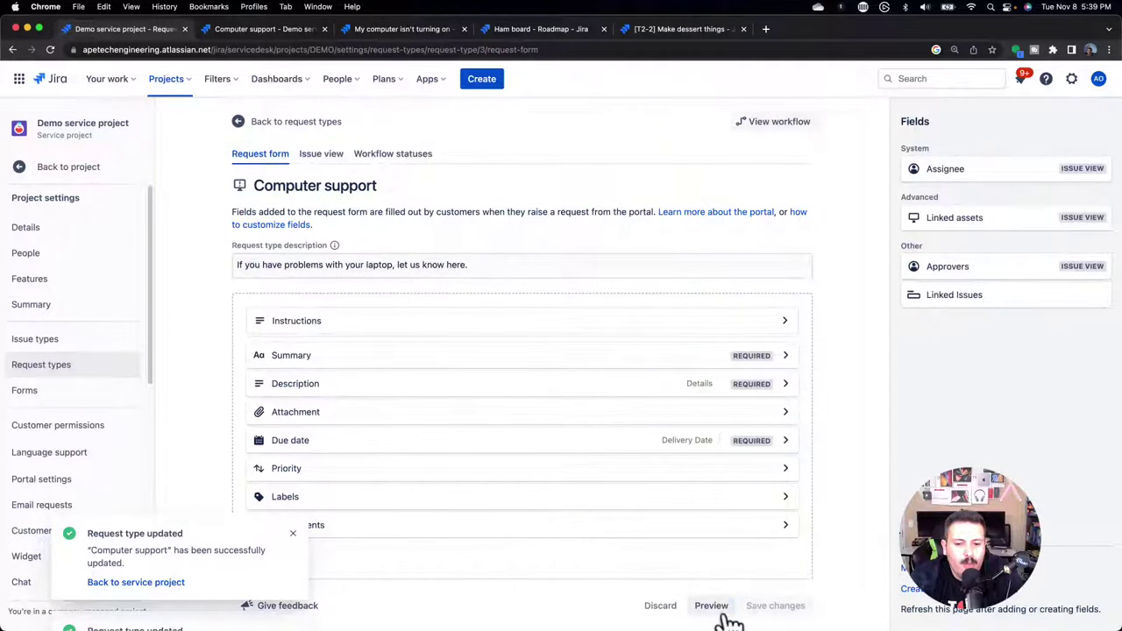
Preview the Computer support form, check the Delivery Date field's calendar, and close the preview without submitting
{"action": "left_click", "coordinate": [715, 609]}
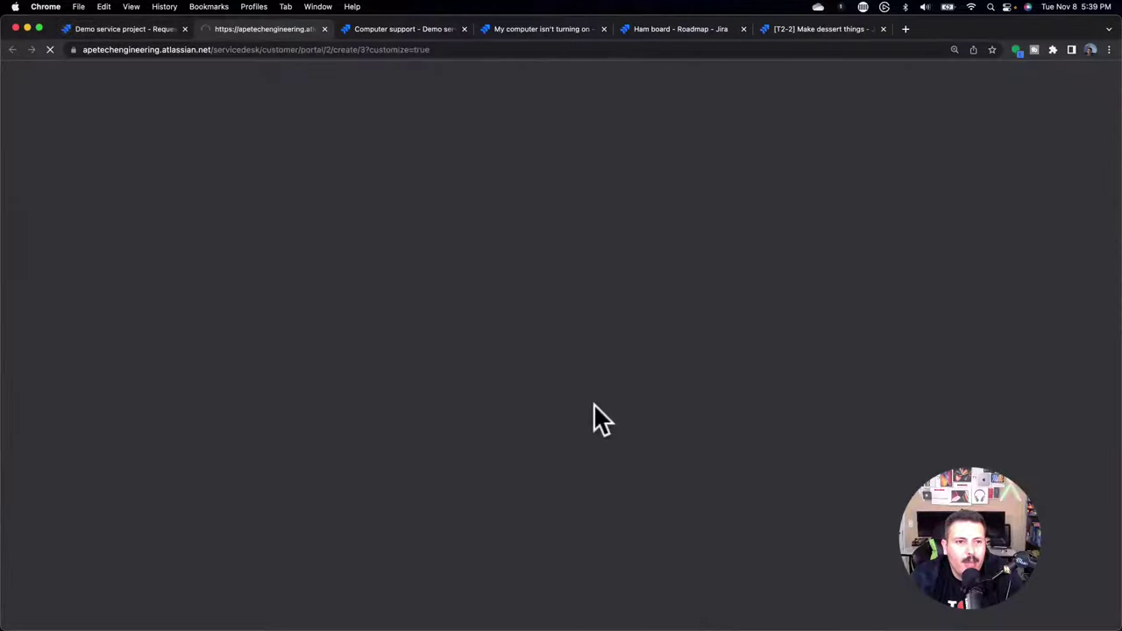
{"action": "scroll", "coordinate": [526, 350], "scroll_direction": "down", "scroll_amount": 4}
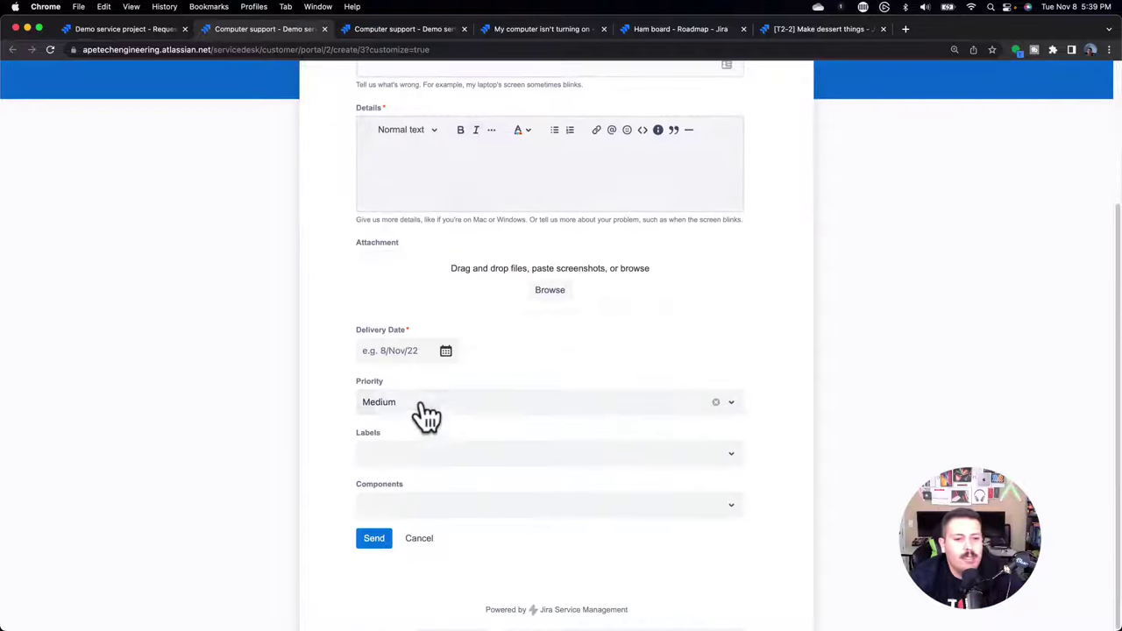
{"action": "left_click", "coordinate": [389, 342]}
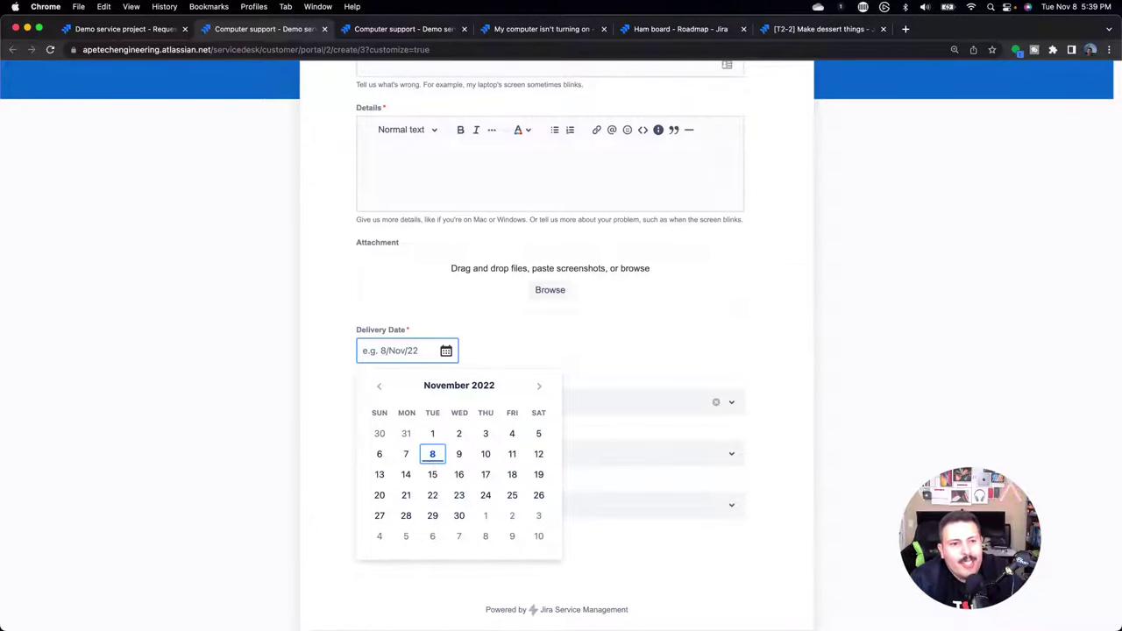
{"action": "left_click", "coordinate": [616, 365]}
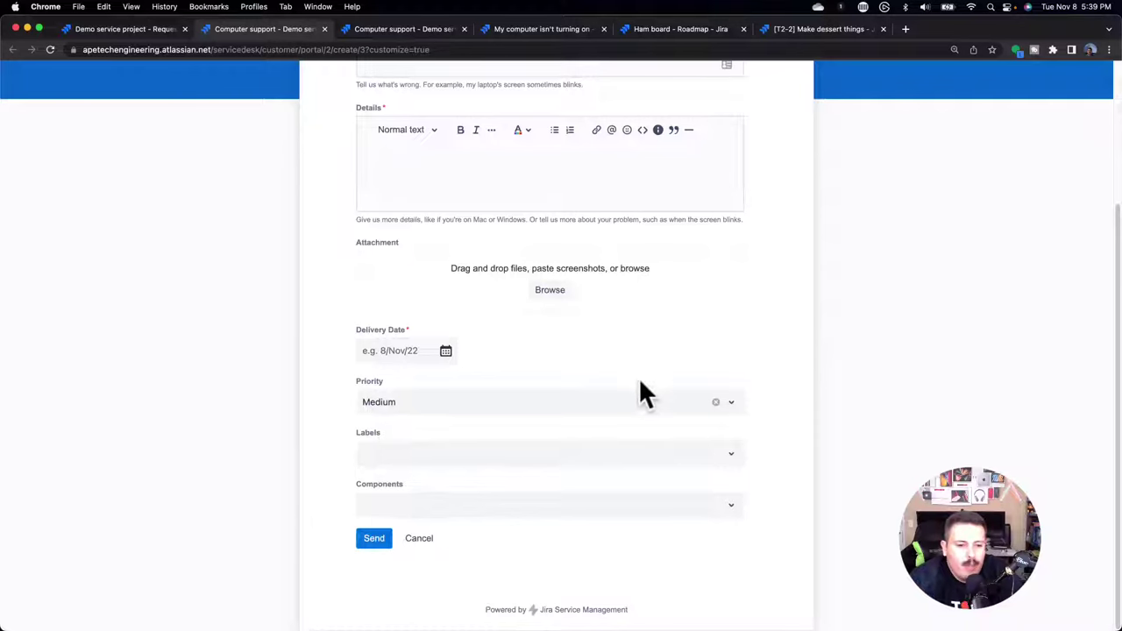
{"action": "left_click", "coordinate": [324, 29]}
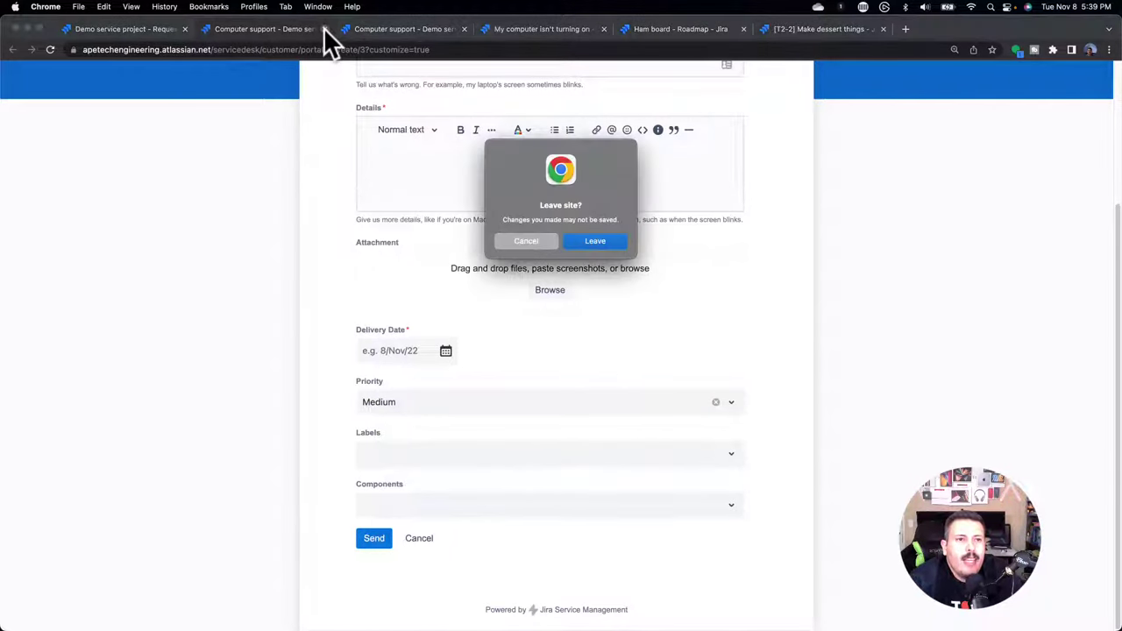
{"action": "left_click", "coordinate": [595, 241]}
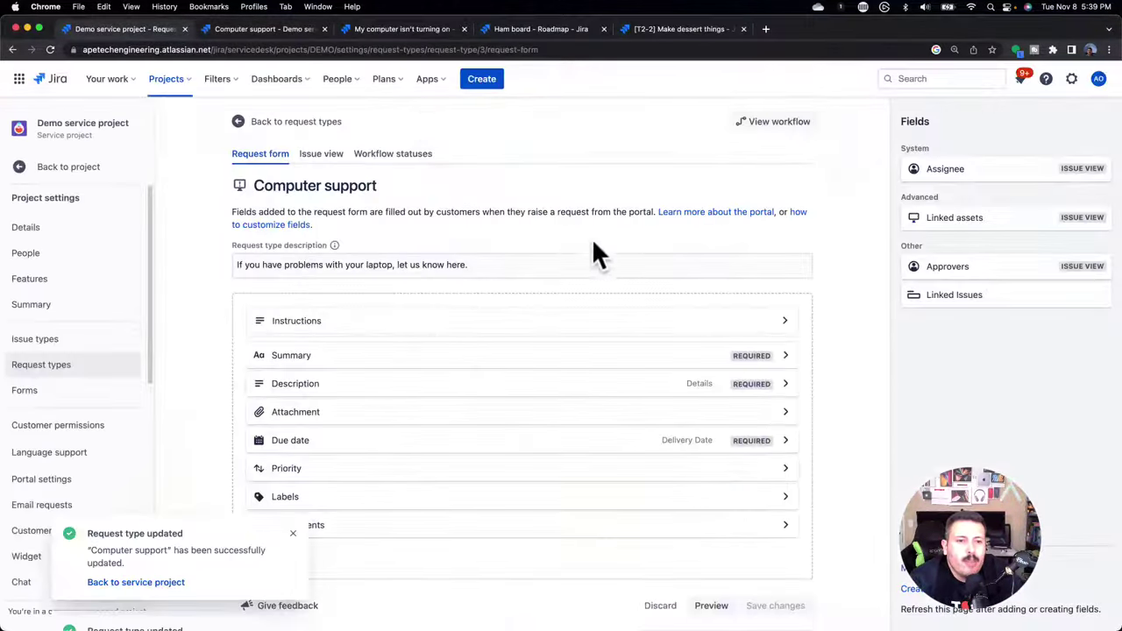
Examine the Computer support issue view, including the fields hidden when empty
{"action": "left_click", "coordinate": [313, 158]}
{"action": "scroll", "coordinate": [583, 353], "scroll_direction": "down", "scroll_amount": 5}
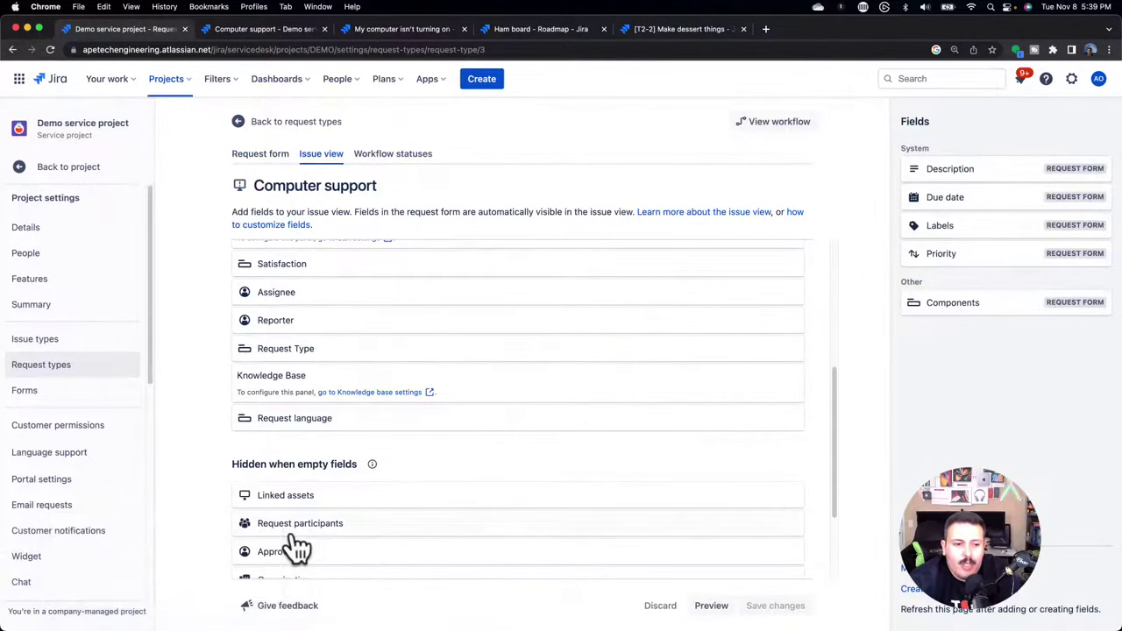
{"action": "scroll", "coordinate": [350, 416], "scroll_direction": "down", "scroll_amount": 5}
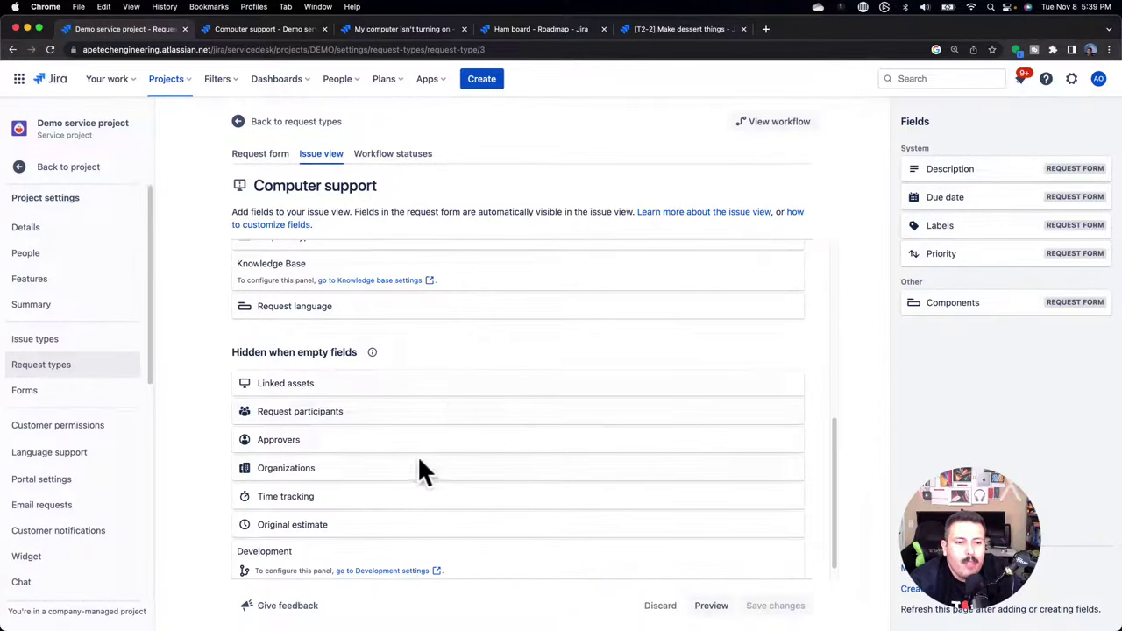
{"action": "scroll", "coordinate": [419, 461], "scroll_direction": "up", "scroll_amount": 3}
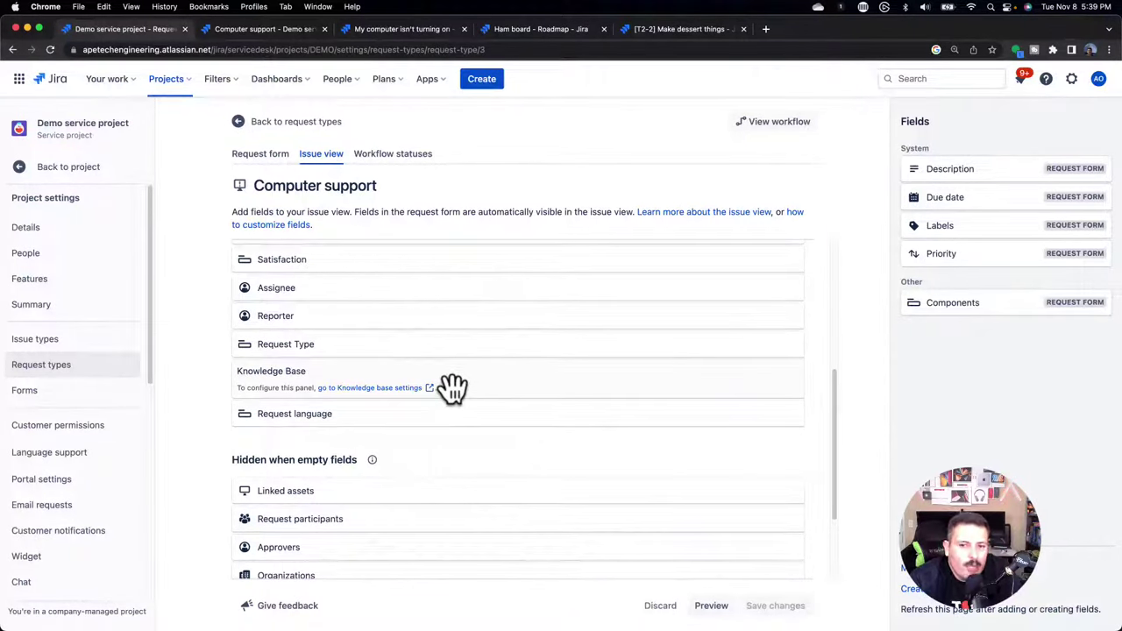
Examine the Computer support workflow statuses and their customer-facing names, and return to the list of request types
{"action": "left_click", "coordinate": [401, 156]}
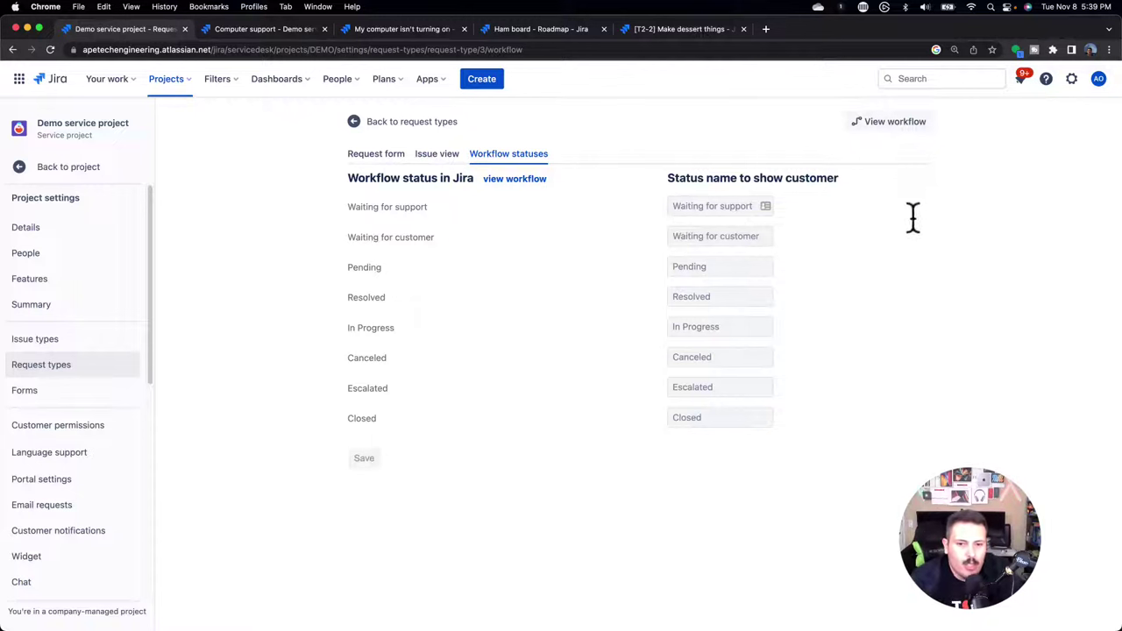
{"action": "left_click", "coordinate": [722, 325]}
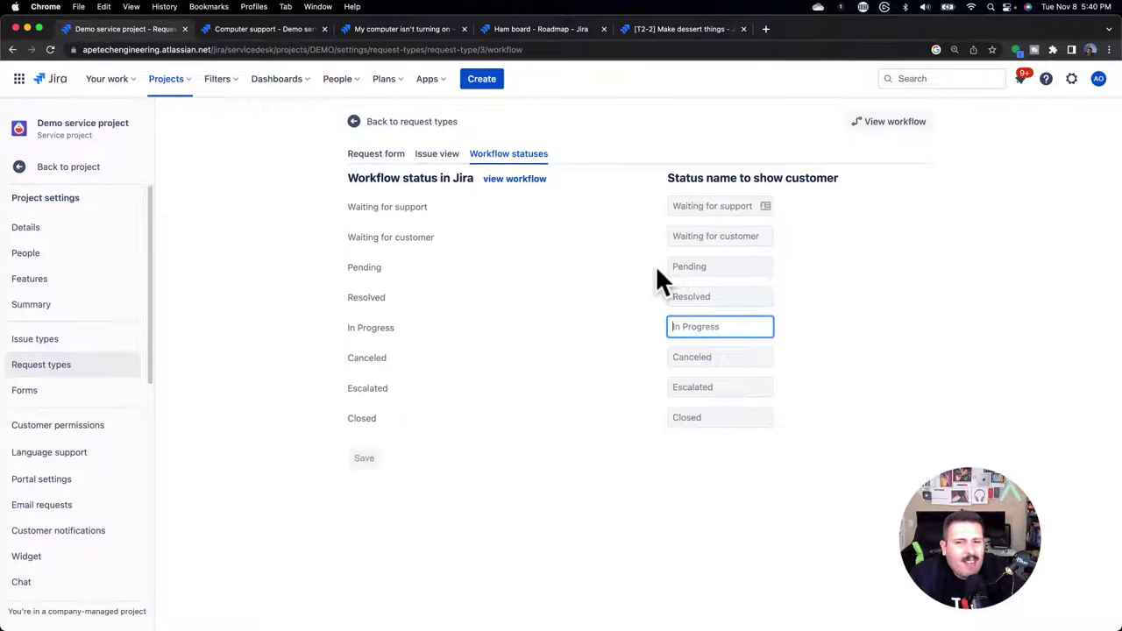
{"action": "left_click", "coordinate": [373, 155]}
{"action": "left_click", "coordinate": [289, 121]}
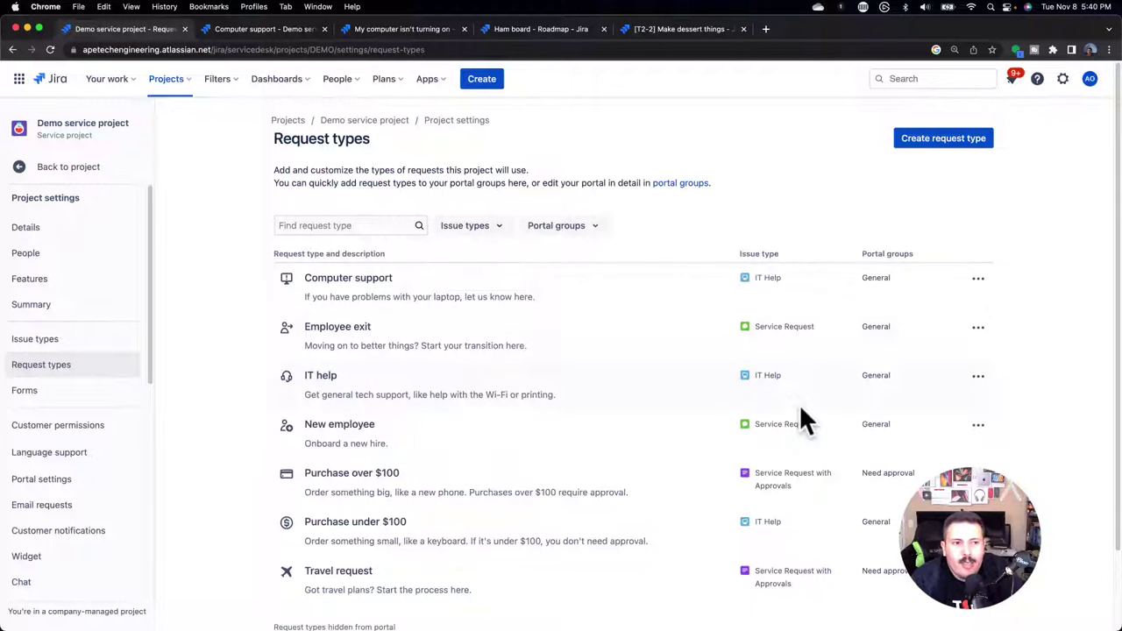
Rename the IT help request type as "Jira Help"
{"action": "scroll", "coordinate": [793, 403], "scroll_direction": "down", "scroll_amount": 2}
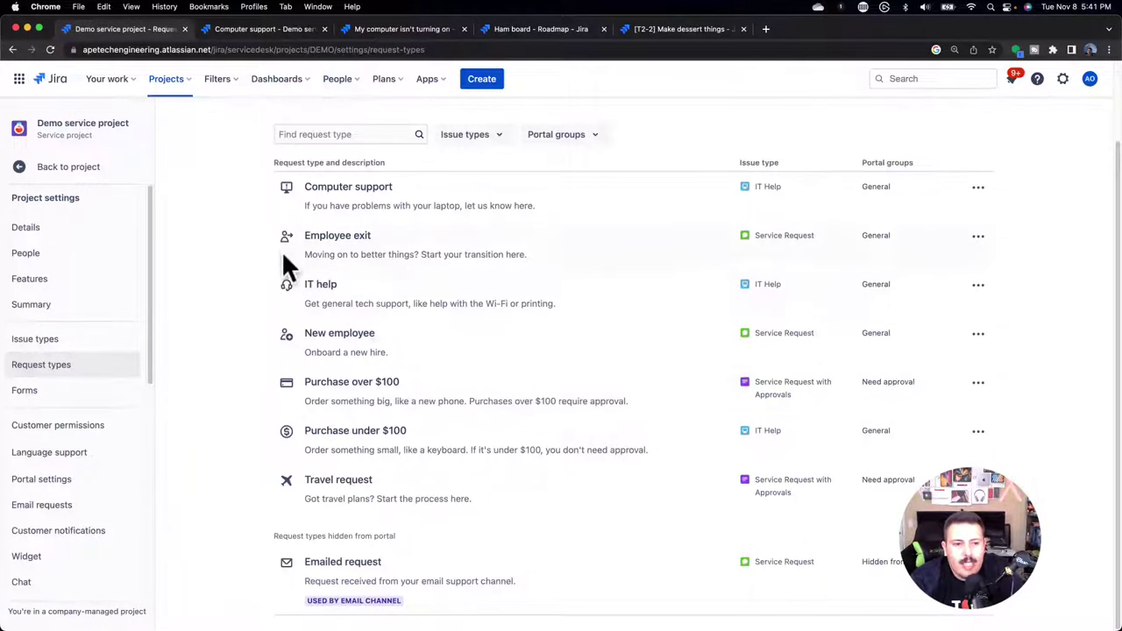
{"action": "left_click", "coordinate": [321, 284]}
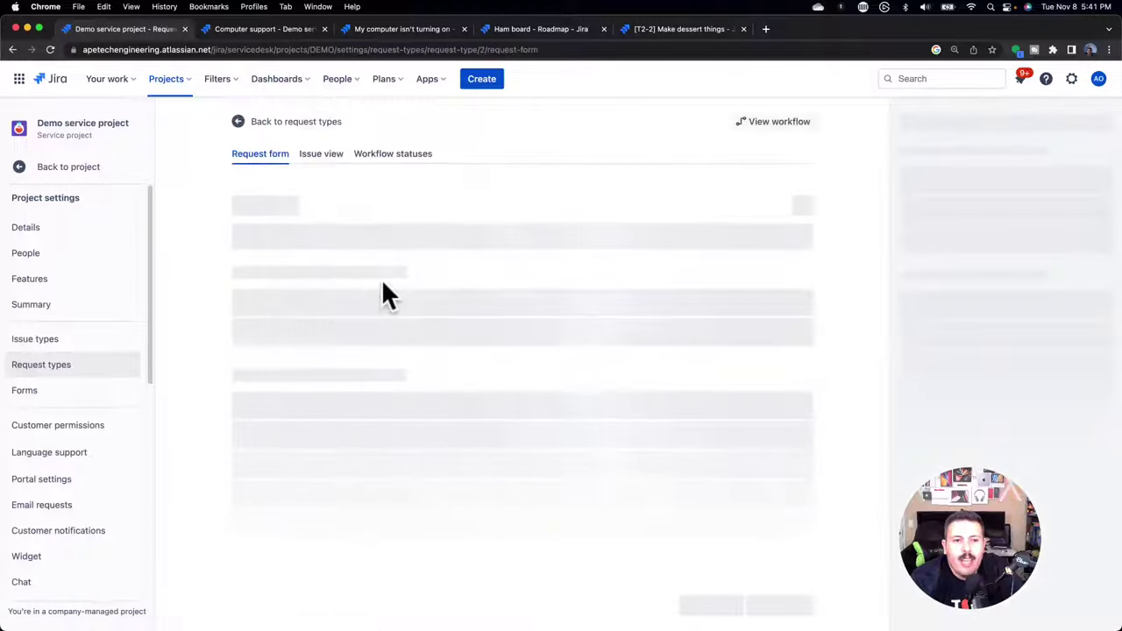
{"action": "left_click", "coordinate": [310, 185]}
{"action": "left_click_drag", "start_coordinate": [310, 186], "coordinate": [238, 186]}
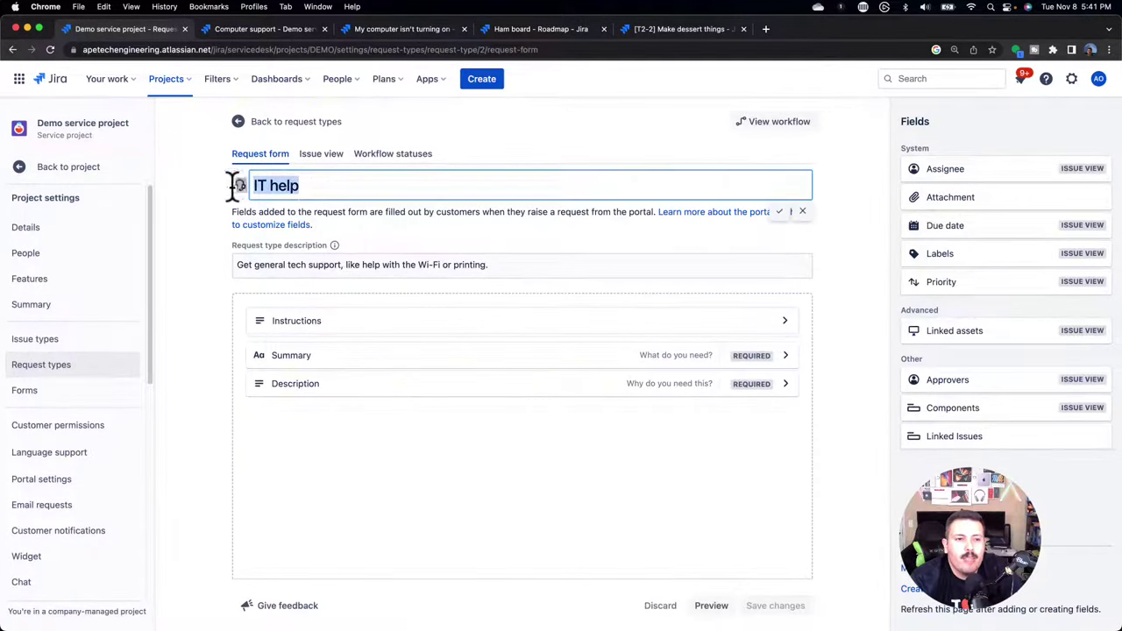
{"action": "type", "text": "Jira Help"}
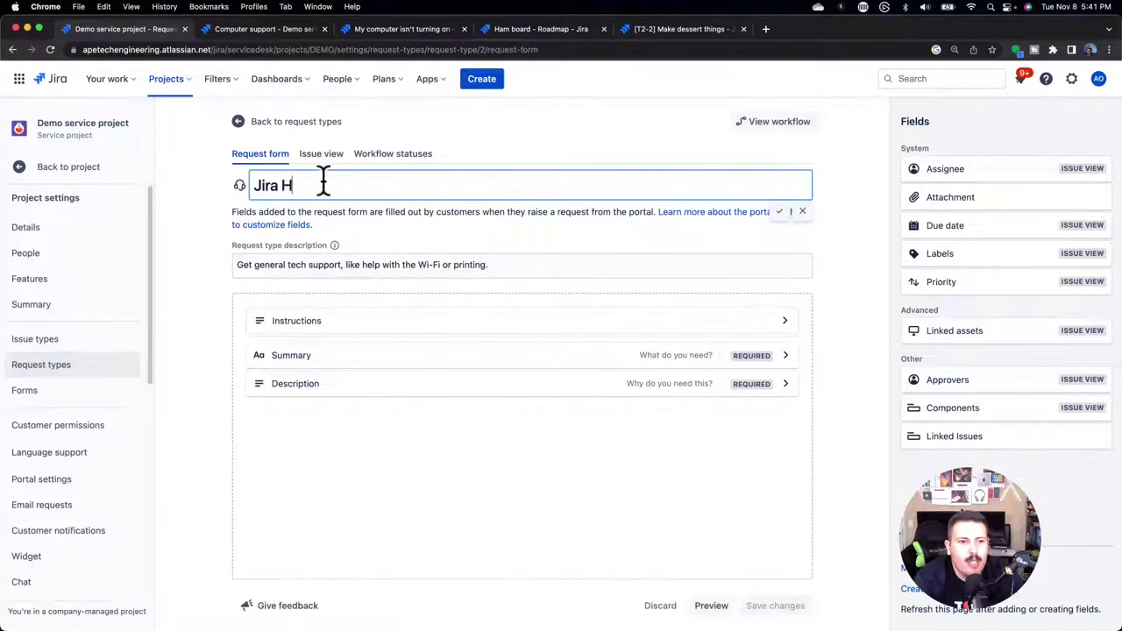
Set the Jira Help request type description to "General Support For Jira", save it, and preview the request form briefly
{"action": "left_click", "coordinate": [335, 263]}
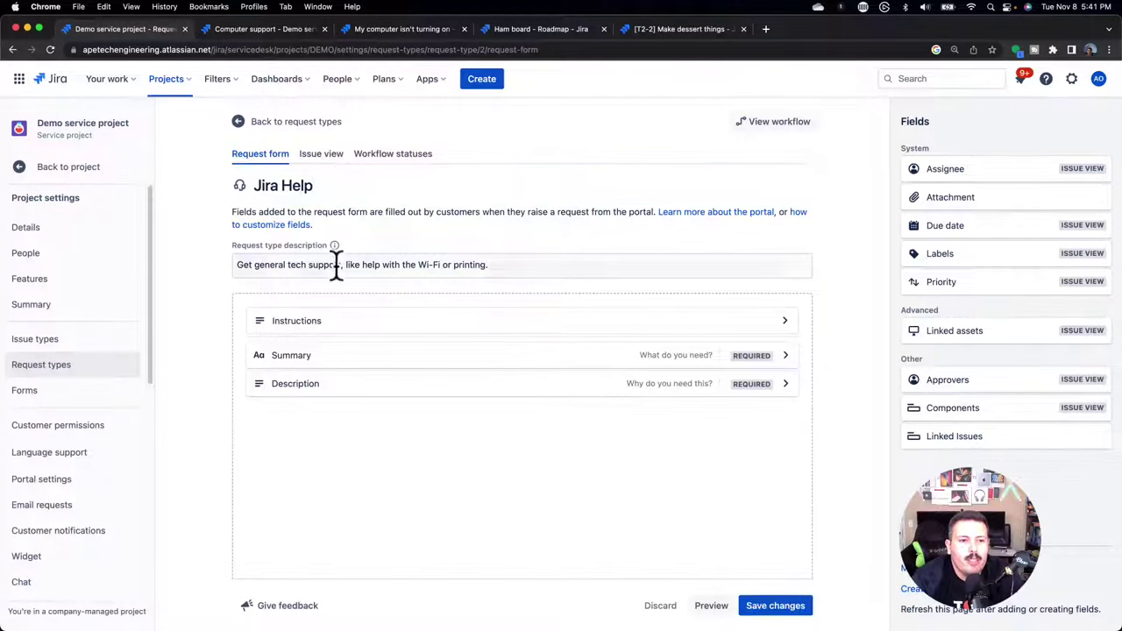
{"action": "left_click_drag", "start_coordinate": [534, 263], "coordinate": [127, 253]}
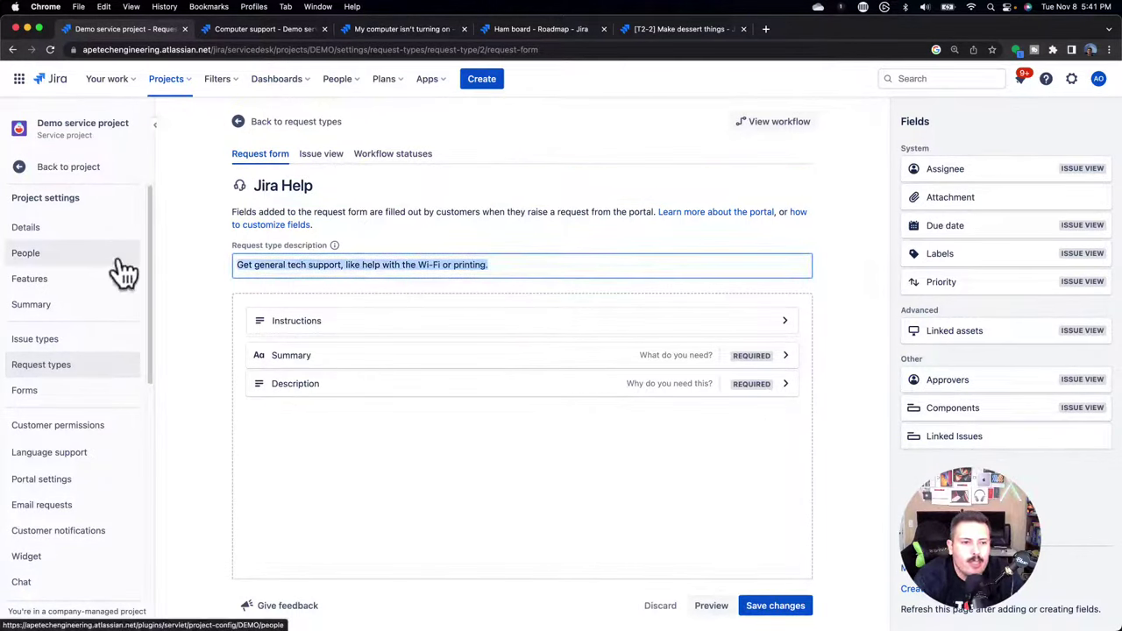
{"action": "type", "text": "General Supp"}
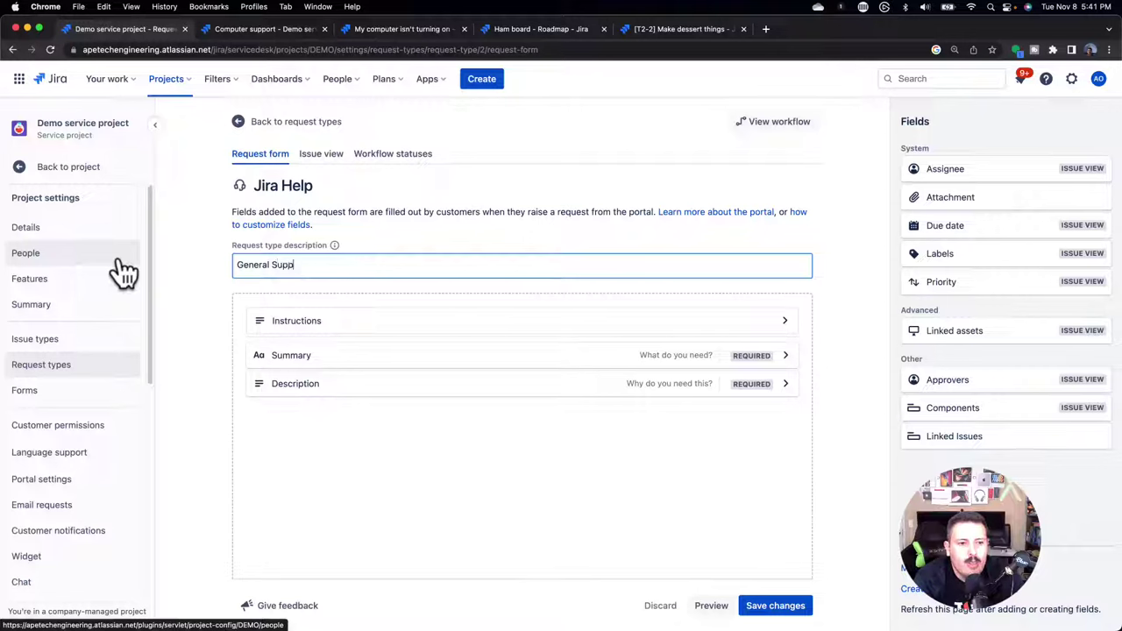
{"action": "type", "text": "ort For Jira"}
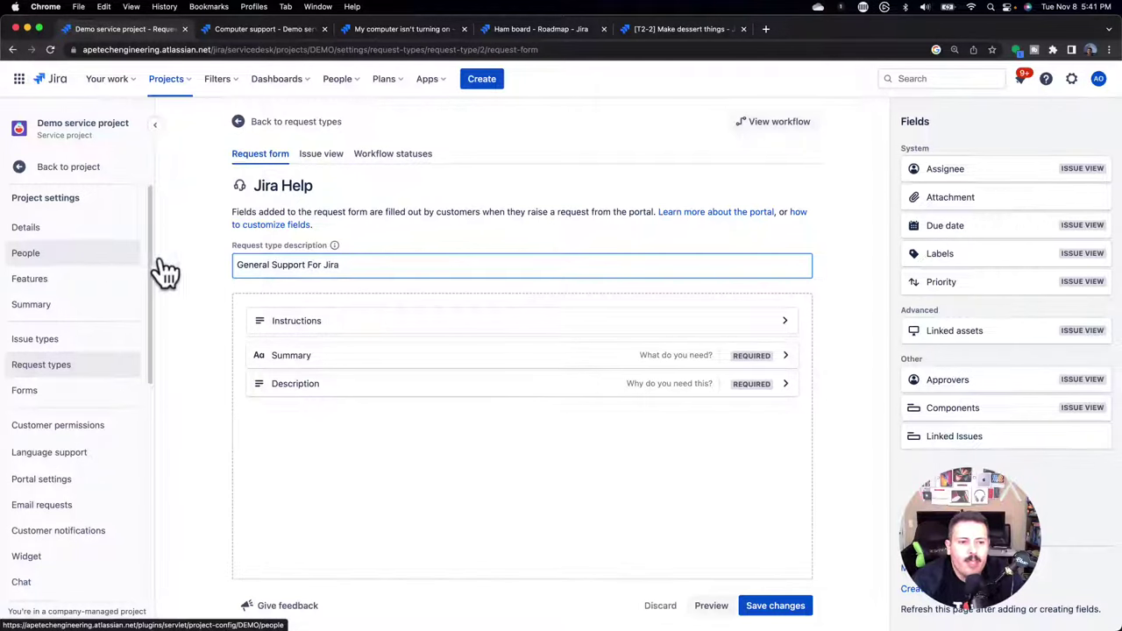
{"action": "left_click", "coordinate": [768, 605]}
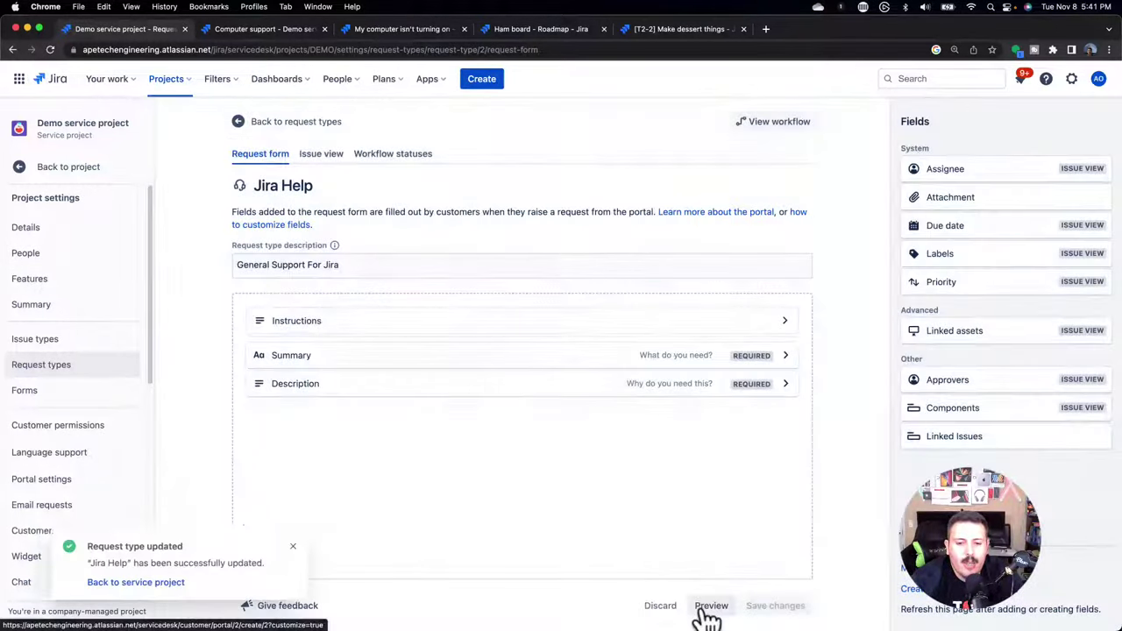
{"action": "left_click", "coordinate": [701, 607]}
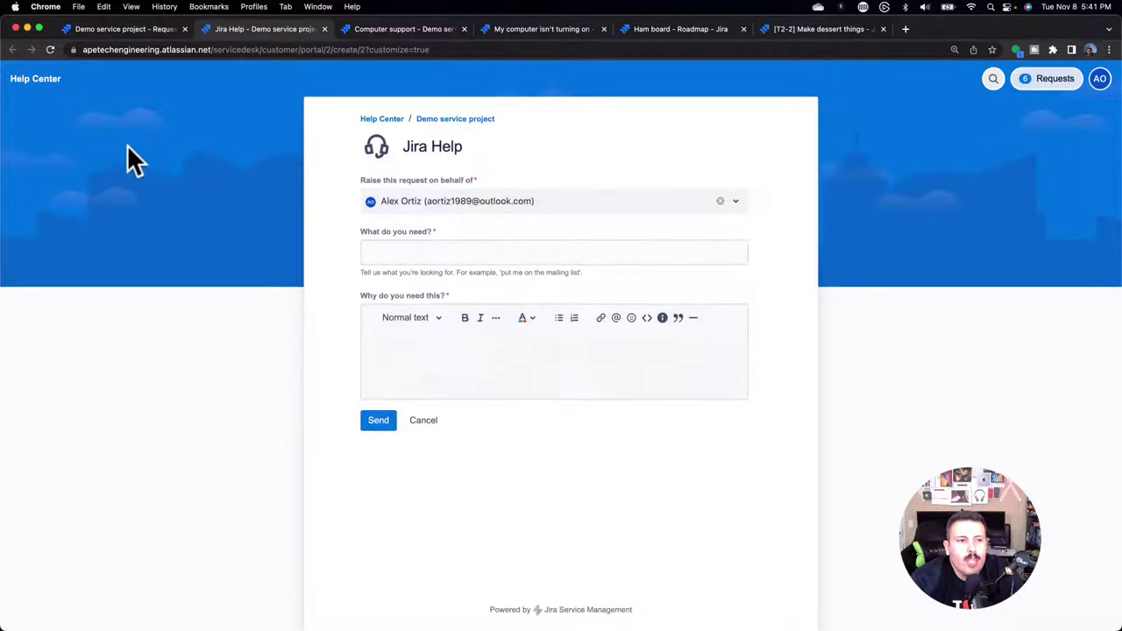
{"action": "left_click", "coordinate": [323, 28]}
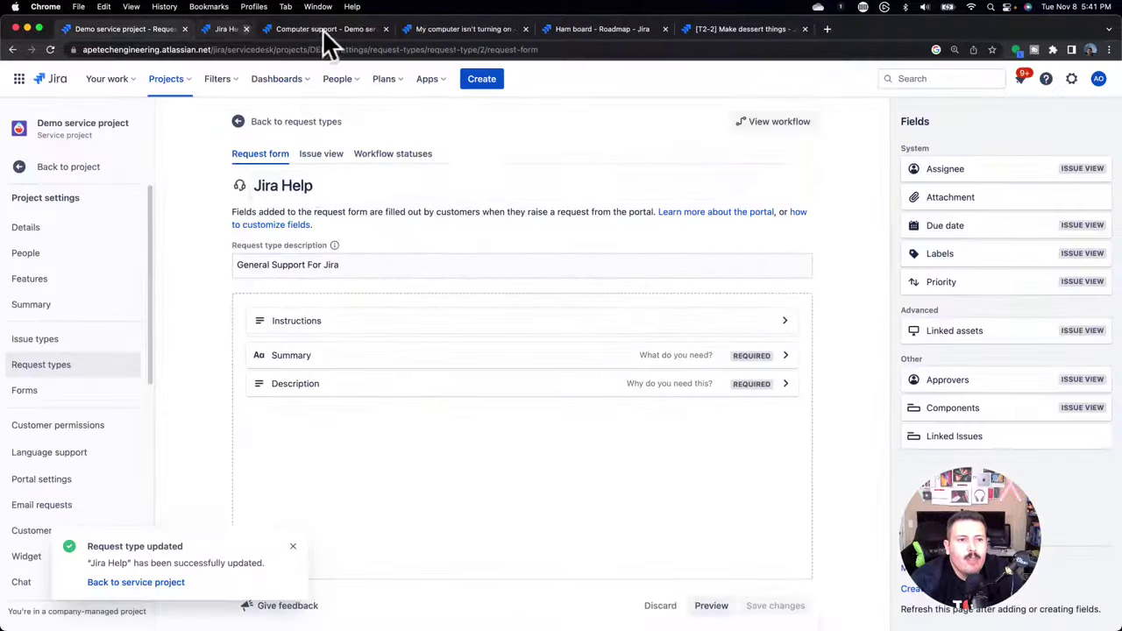
Try to change the Jira Help request type's icon to the cloud with a download arrow
{"action": "left_click", "coordinate": [241, 186]}
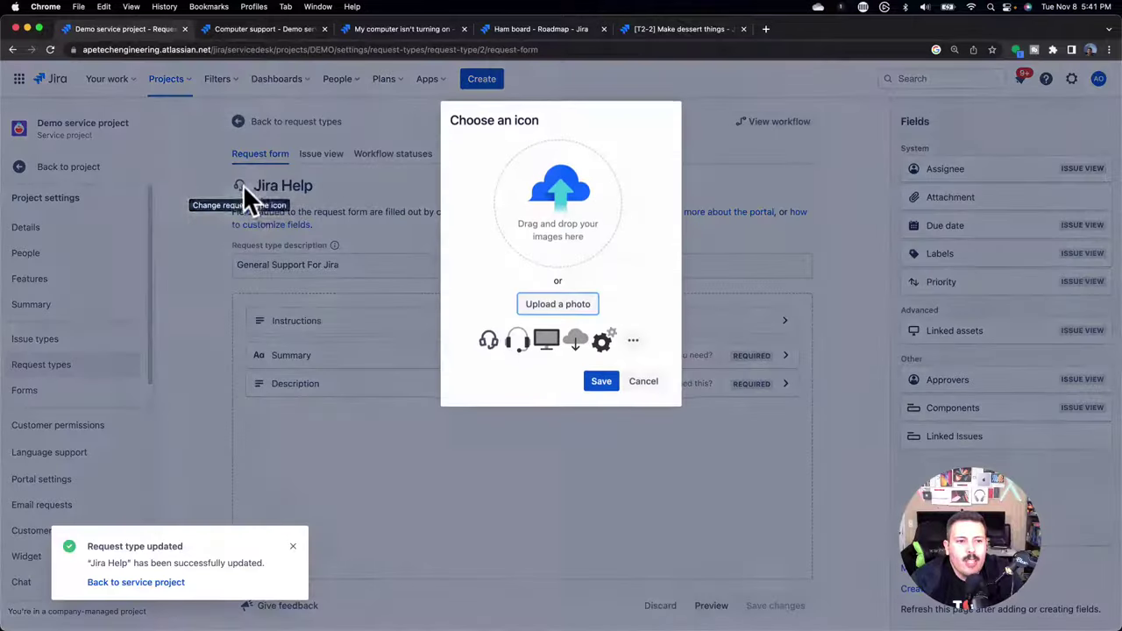
{"action": "left_click", "coordinate": [566, 335]}
{"action": "left_click", "coordinate": [600, 378]}
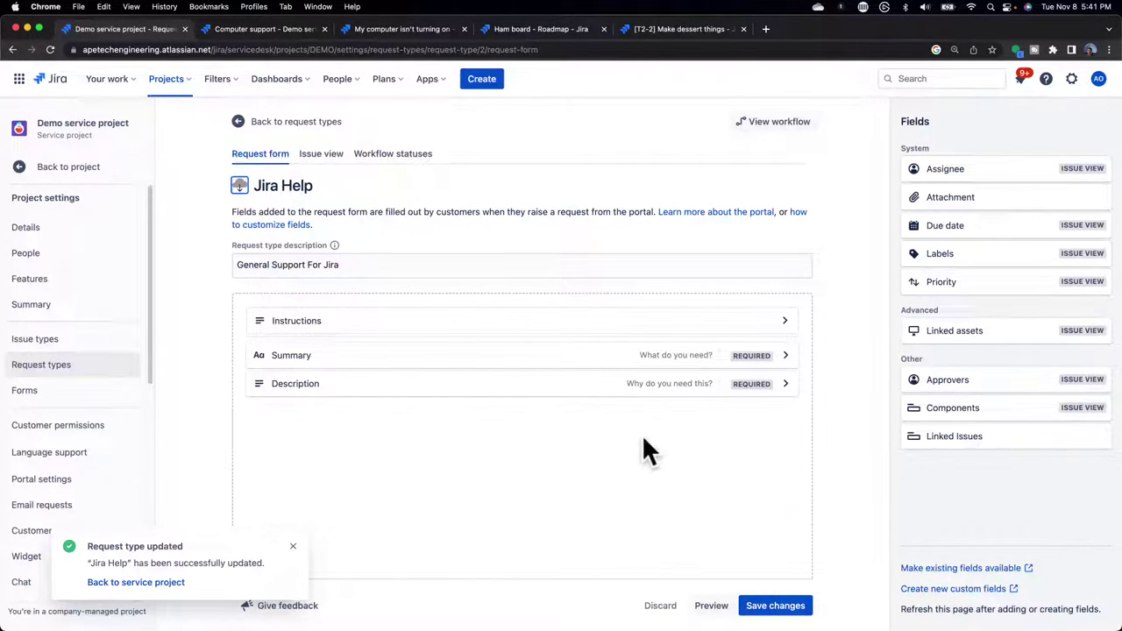
{"action": "left_click", "coordinate": [292, 547]}
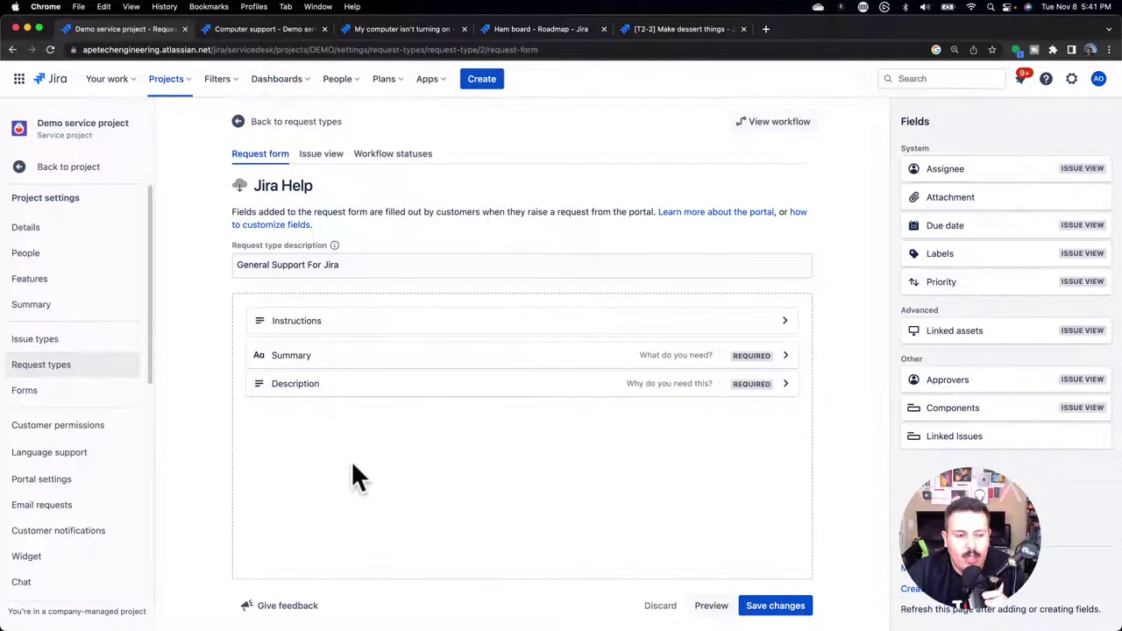
Open the project's Forms settings, discarding the unsaved request type changes, and go through the forms introduction to its end
{"action": "left_click", "coordinate": [27, 390]}
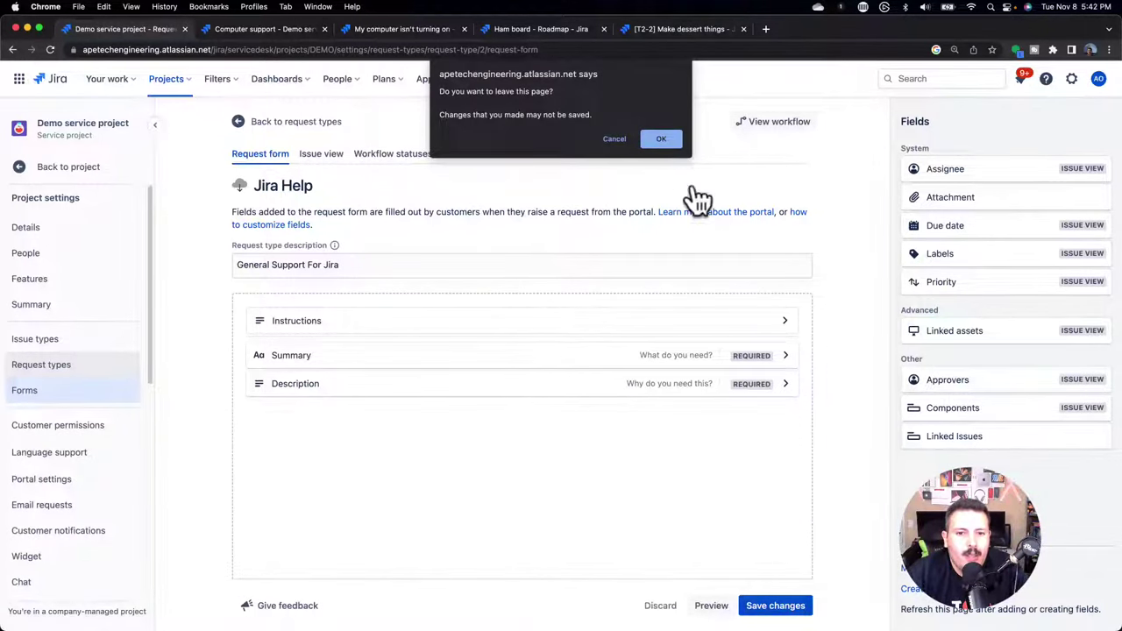
{"action": "left_click", "coordinate": [662, 140]}
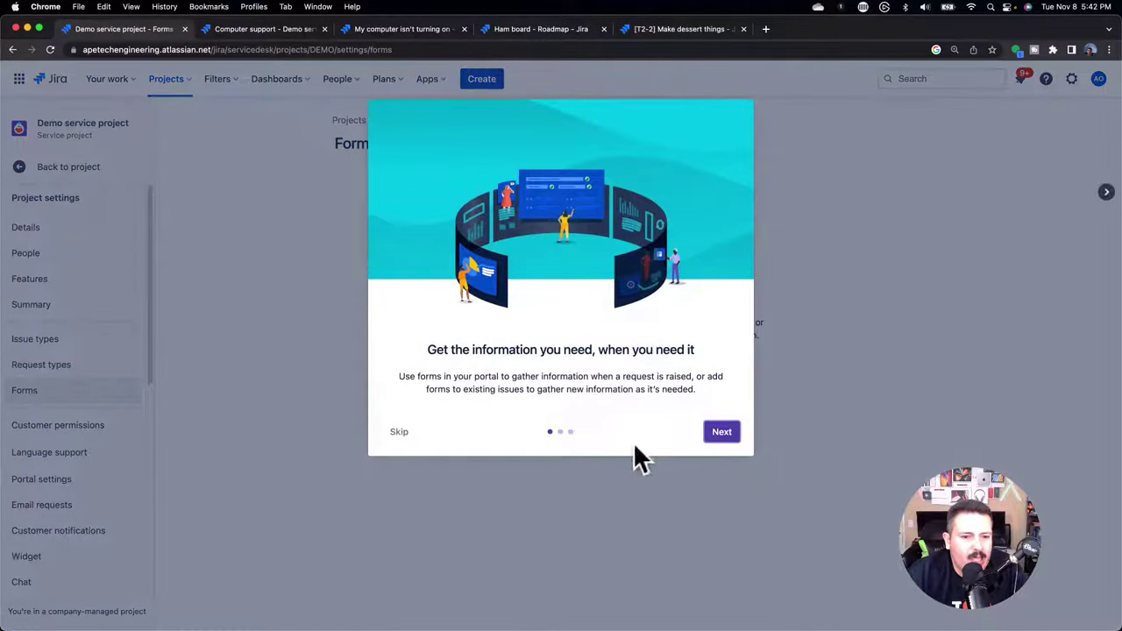
{"action": "left_click", "coordinate": [720, 434]}
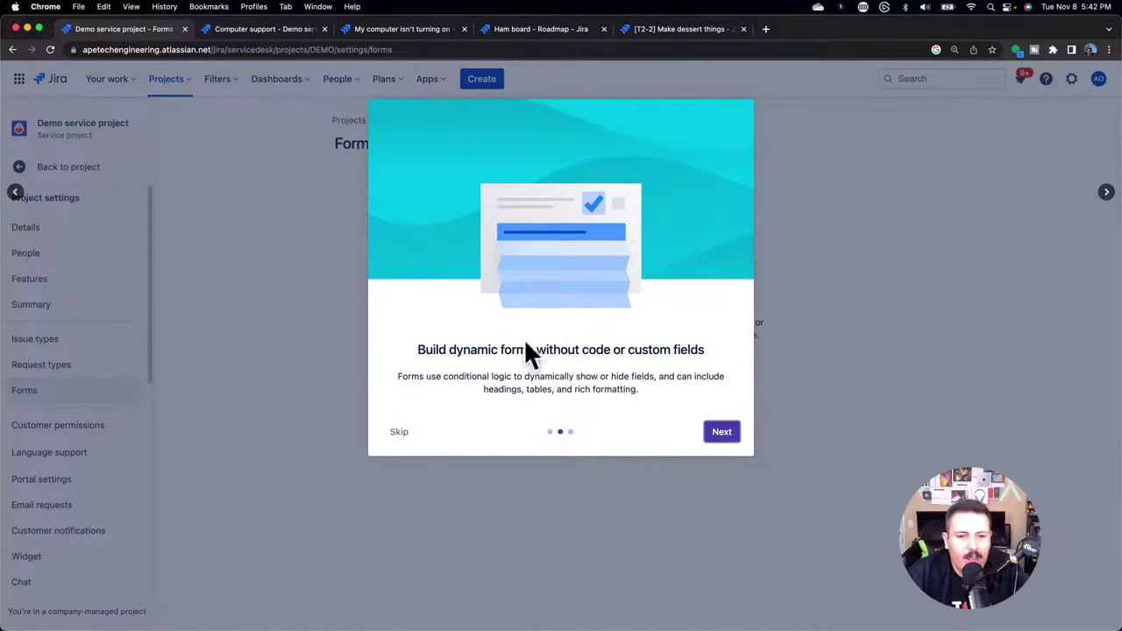
{"action": "left_click", "coordinate": [732, 438]}
{"action": "left_click", "coordinate": [727, 458]}
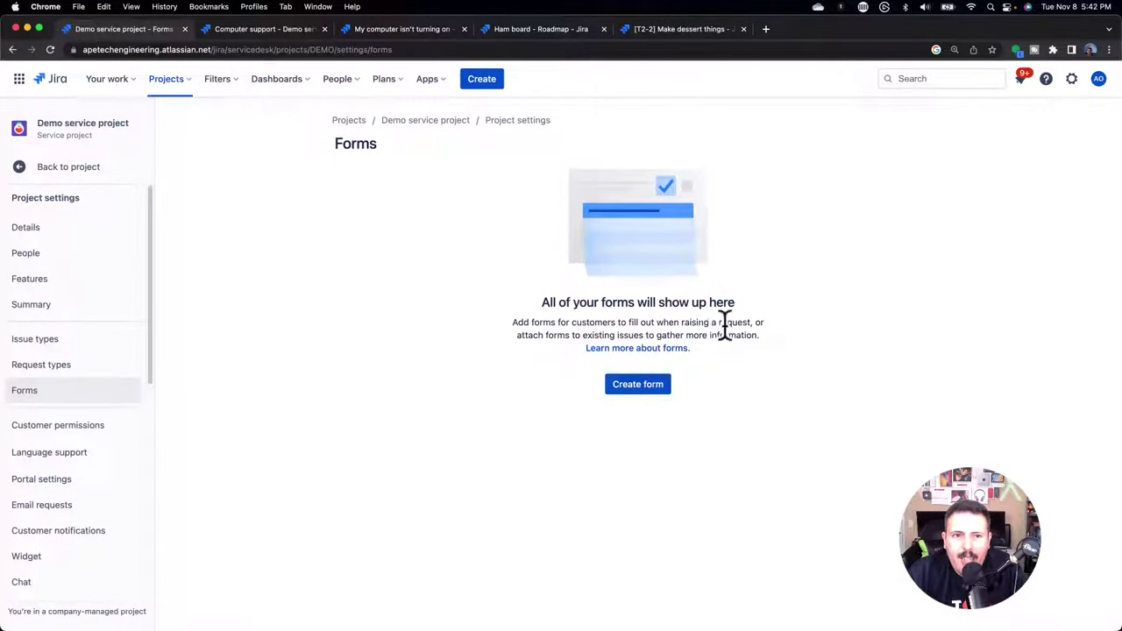
Open the help article about forms and read through its section on building dynamic, user-friendly forms
{"action": "left_click_drag", "start_coordinate": [572, 322], "coordinate": [739, 331]}
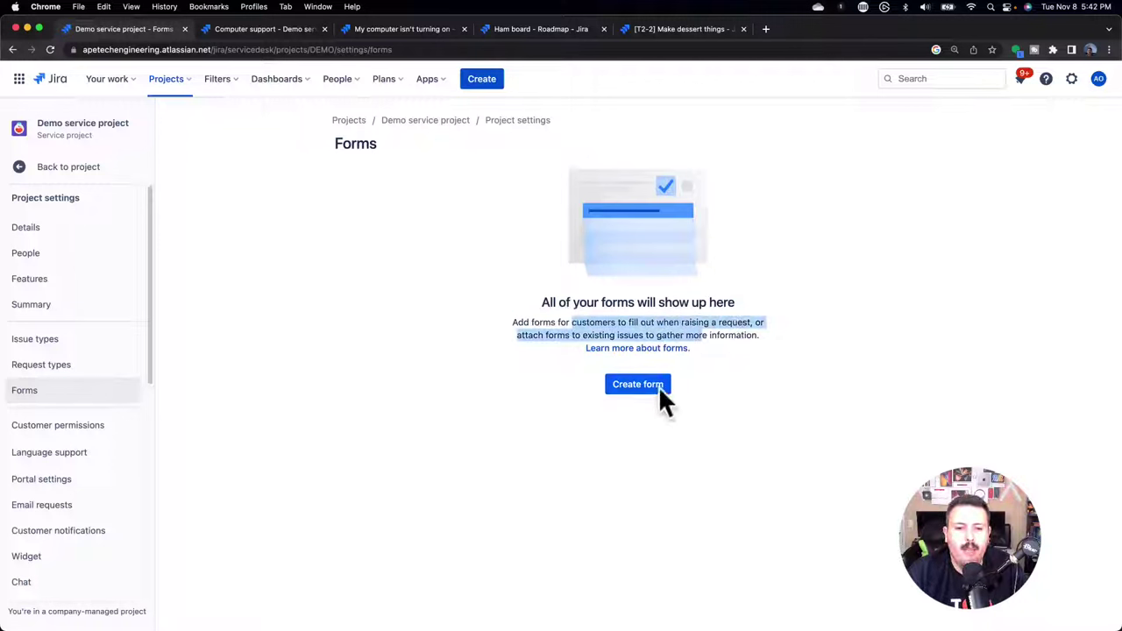
{"action": "right_click", "coordinate": [645, 347]}
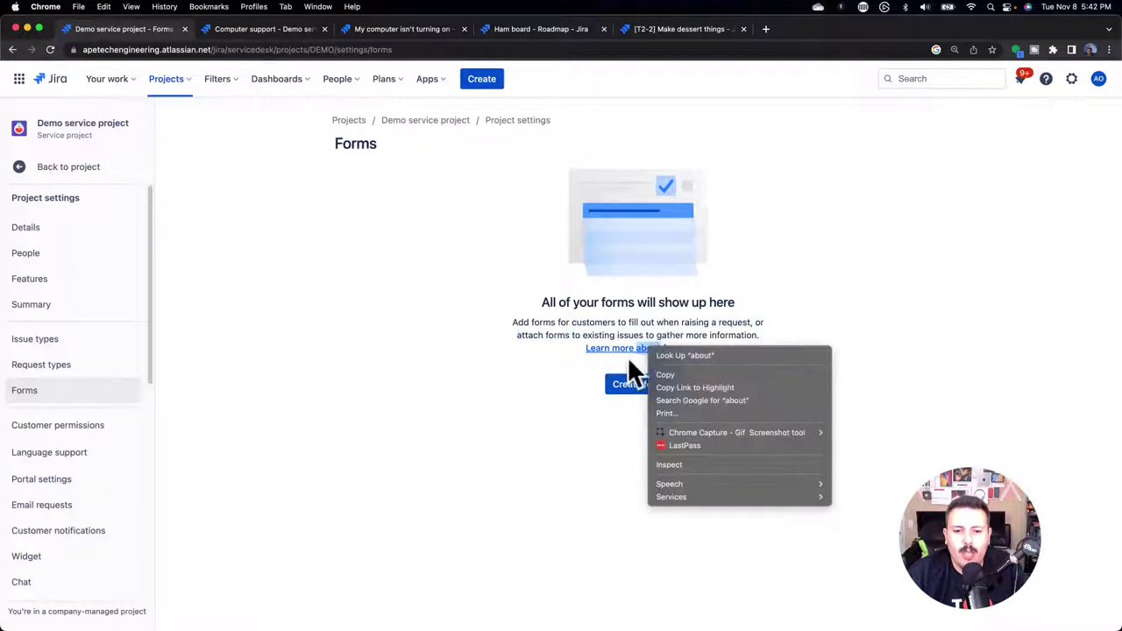
{"action": "left_click", "coordinate": [627, 351]}
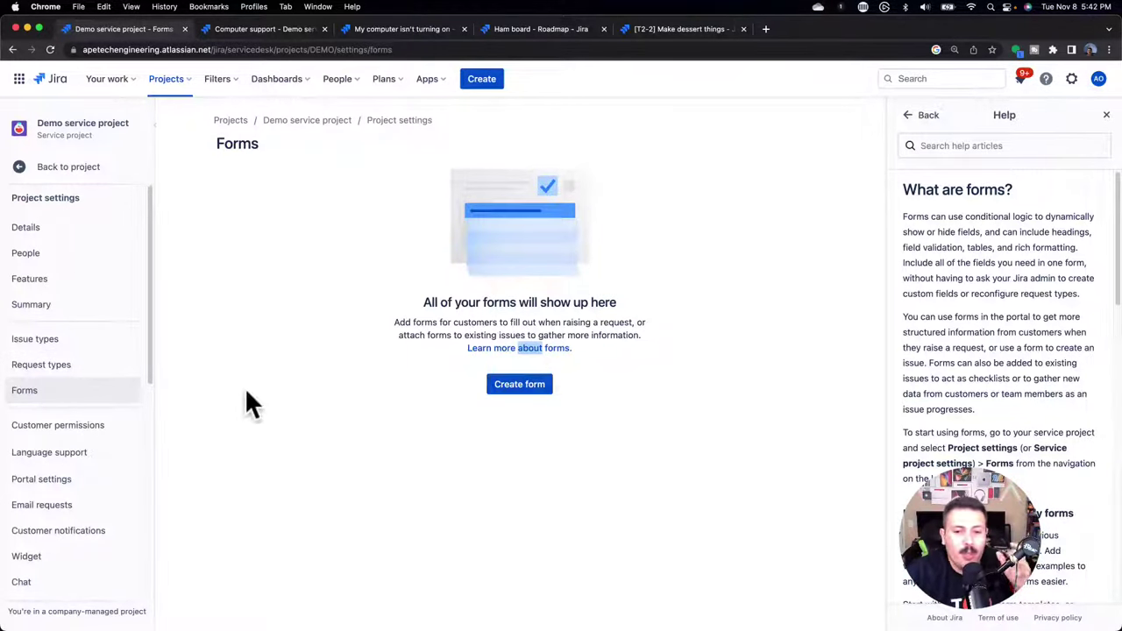
{"action": "scroll", "coordinate": [990, 359], "scroll_direction": "down", "scroll_amount": 5}
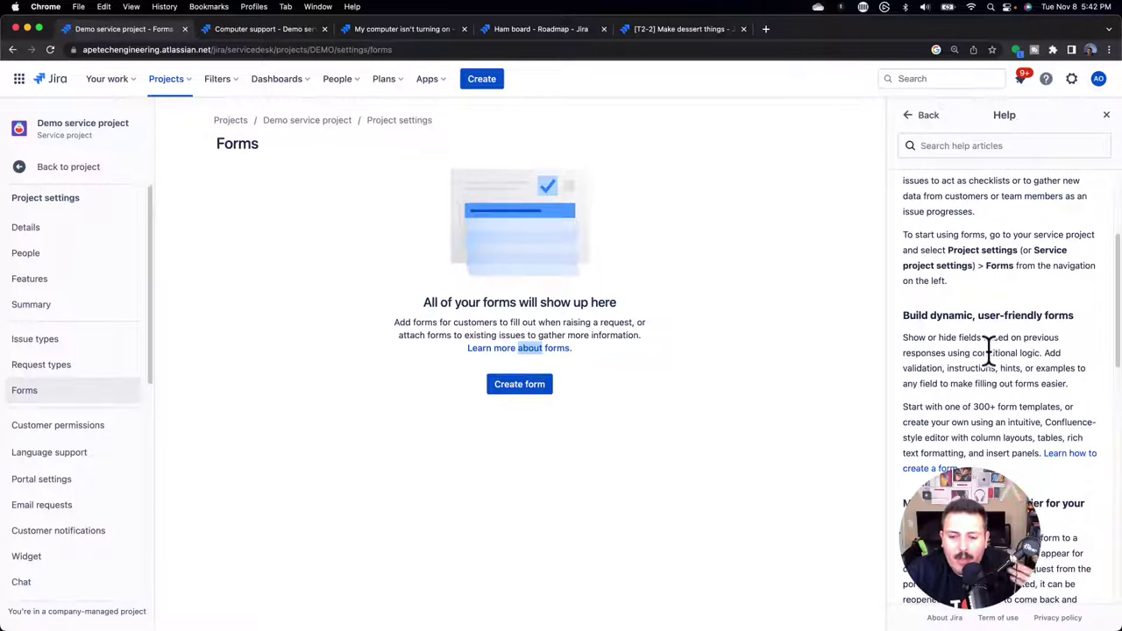
{"action": "scroll", "coordinate": [988, 351], "scroll_direction": "down", "scroll_amount": 3}
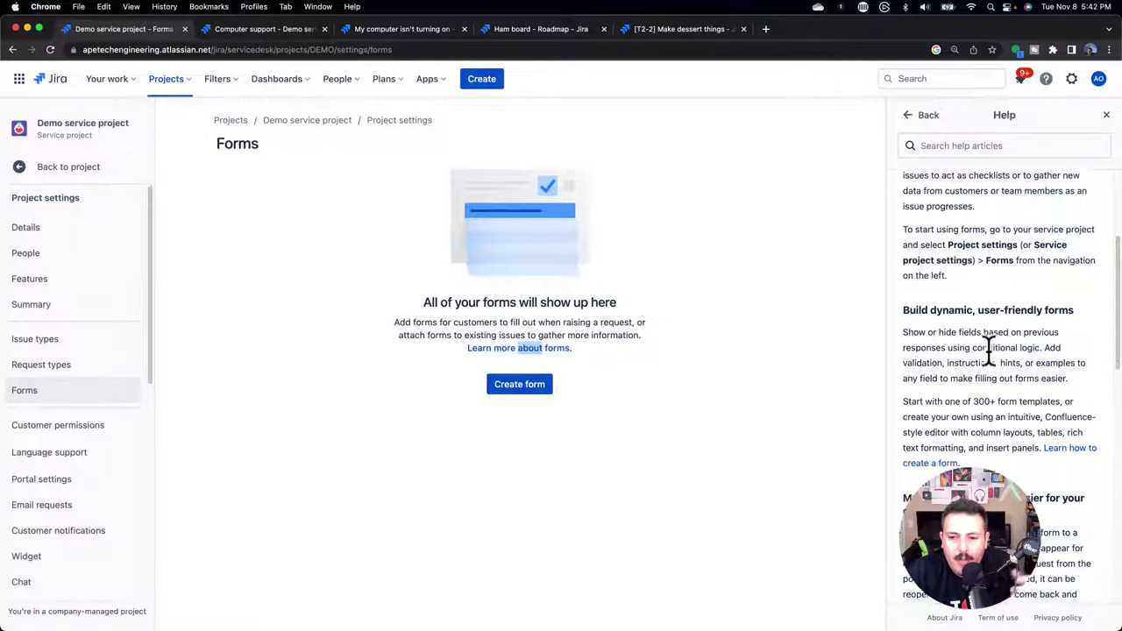
Create a new form and insert the Conference proposals template after reviewing its preview
{"action": "left_click", "coordinate": [517, 382]}
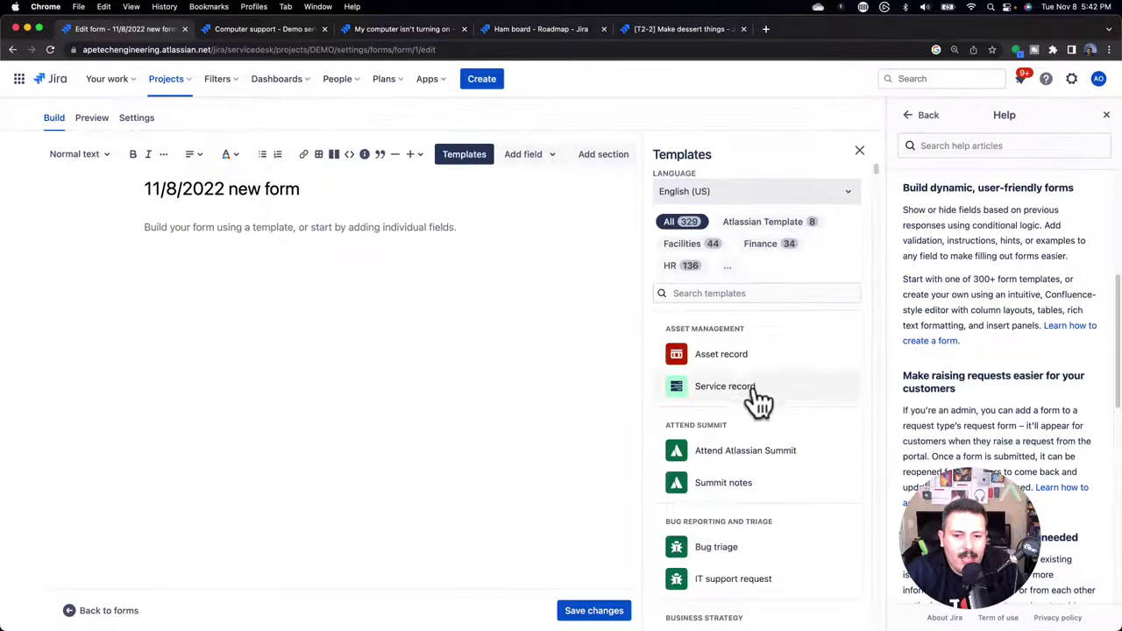
{"action": "scroll", "coordinate": [753, 403], "scroll_direction": "down", "scroll_amount": 2}
{"action": "scroll", "coordinate": [765, 403], "scroll_direction": "down", "scroll_amount": 1}
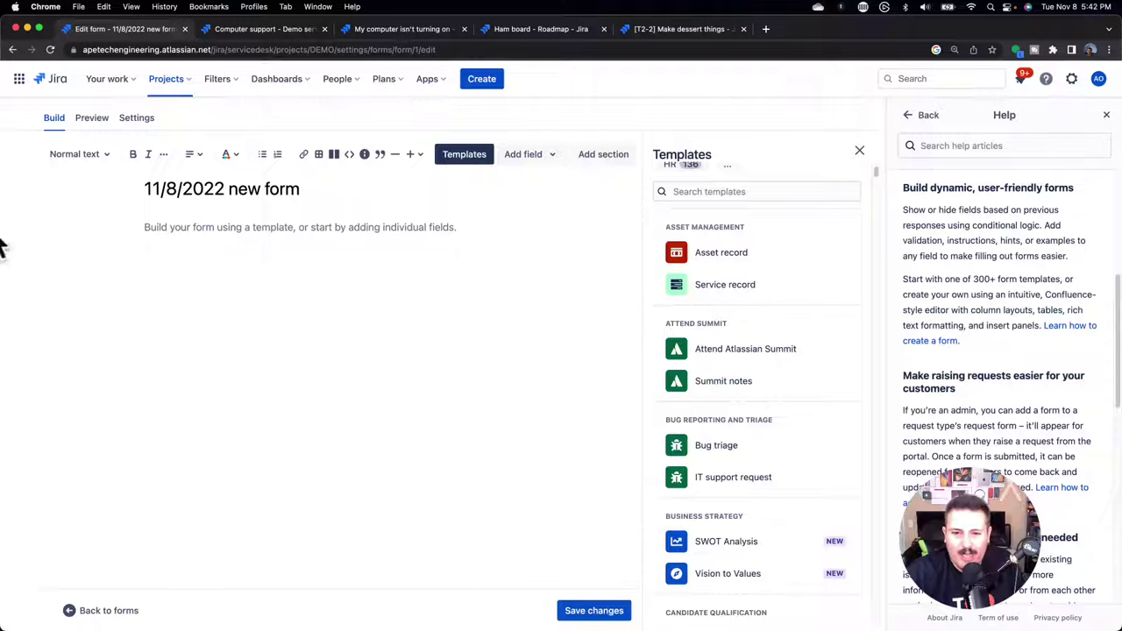
{"action": "scroll", "coordinate": [718, 386], "scroll_direction": "down", "scroll_amount": 4}
{"action": "scroll", "coordinate": [728, 386], "scroll_direction": "down", "scroll_amount": 10}
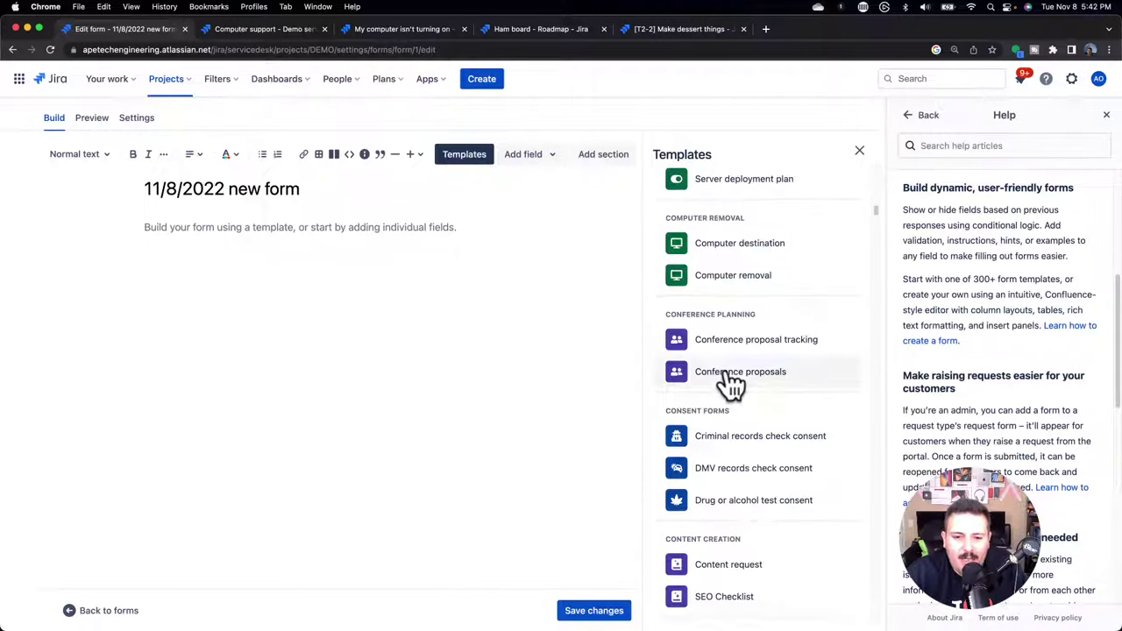
{"action": "left_click", "coordinate": [735, 373]}
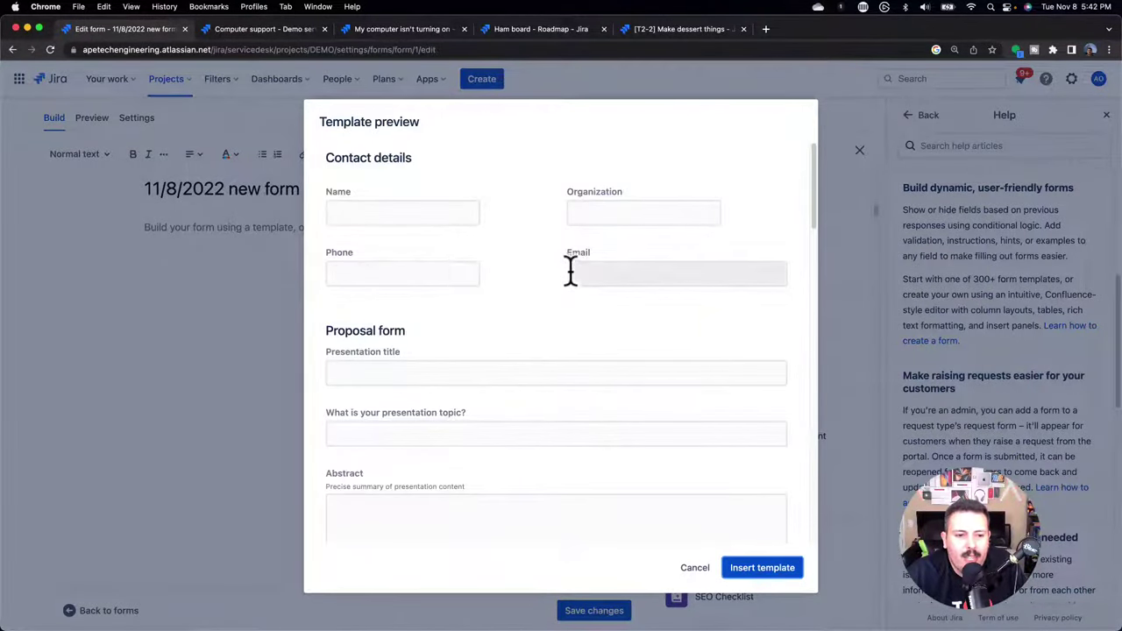
{"action": "scroll", "coordinate": [583, 315], "scroll_direction": "down", "scroll_amount": 6}
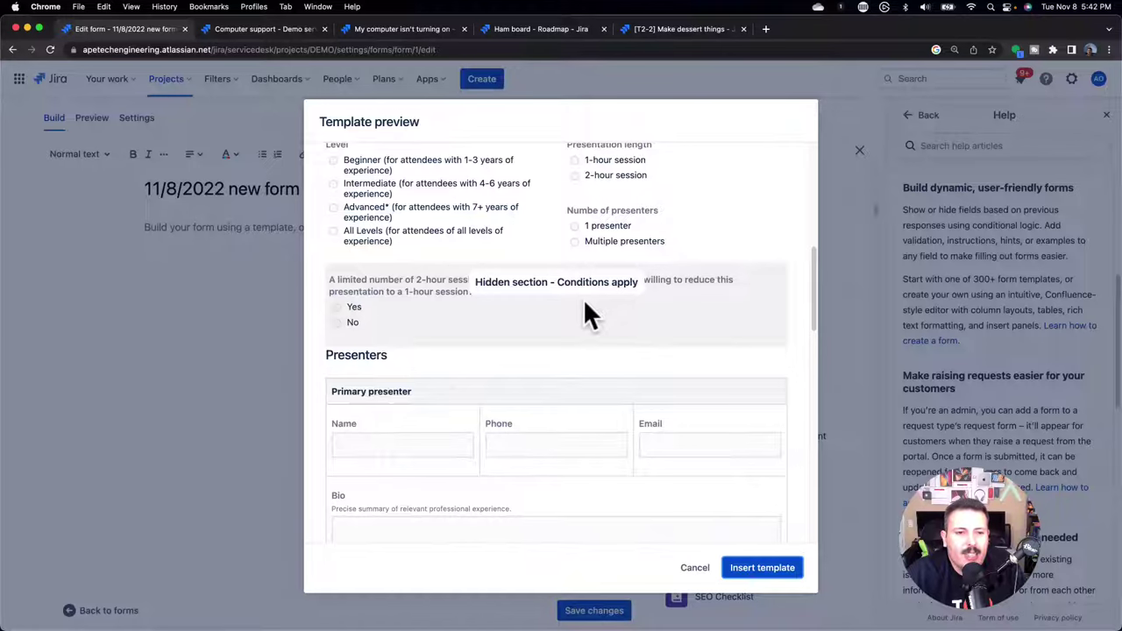
{"action": "scroll", "coordinate": [584, 311], "scroll_direction": "down", "scroll_amount": 10}
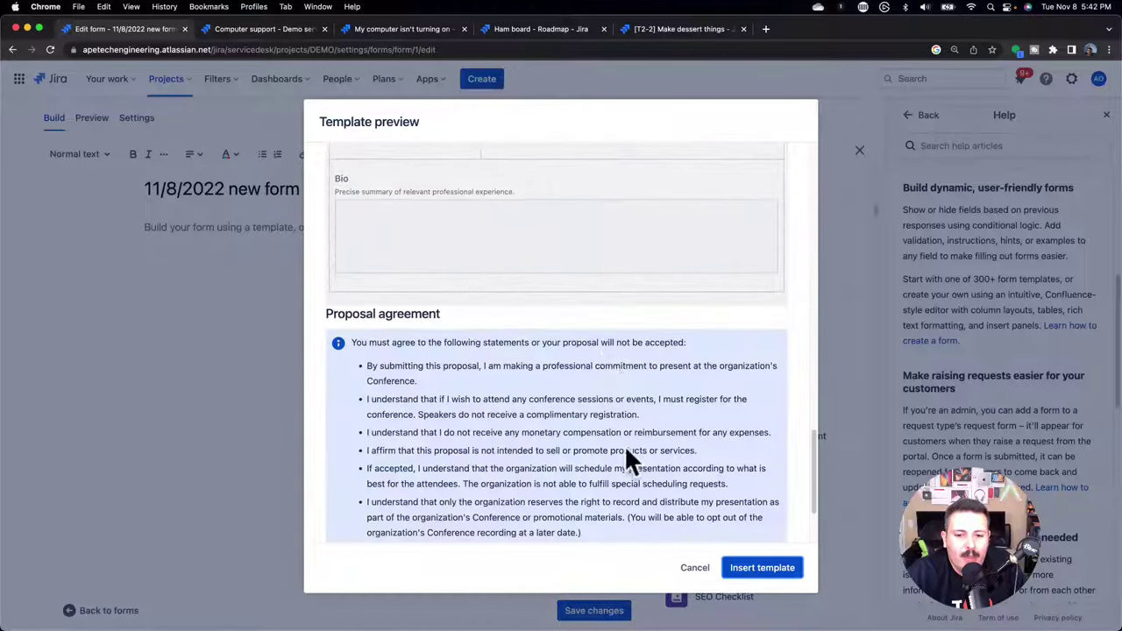
{"action": "left_click", "coordinate": [730, 567]}
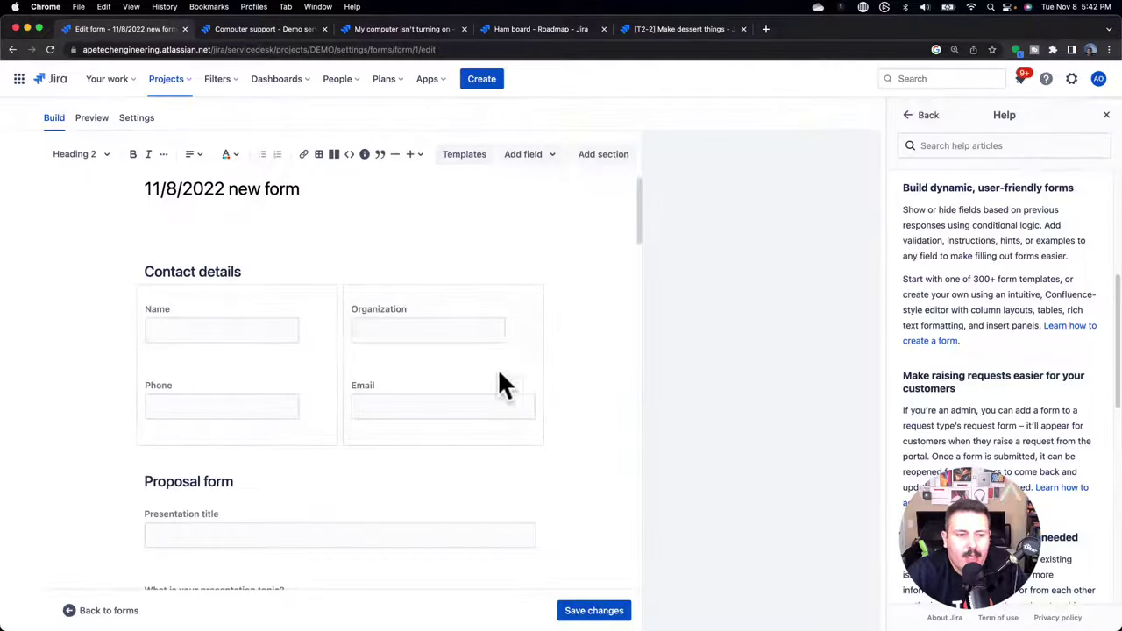
Review the settings of the Organization field under Contact details and save the form
{"action": "left_click", "coordinate": [373, 308]}
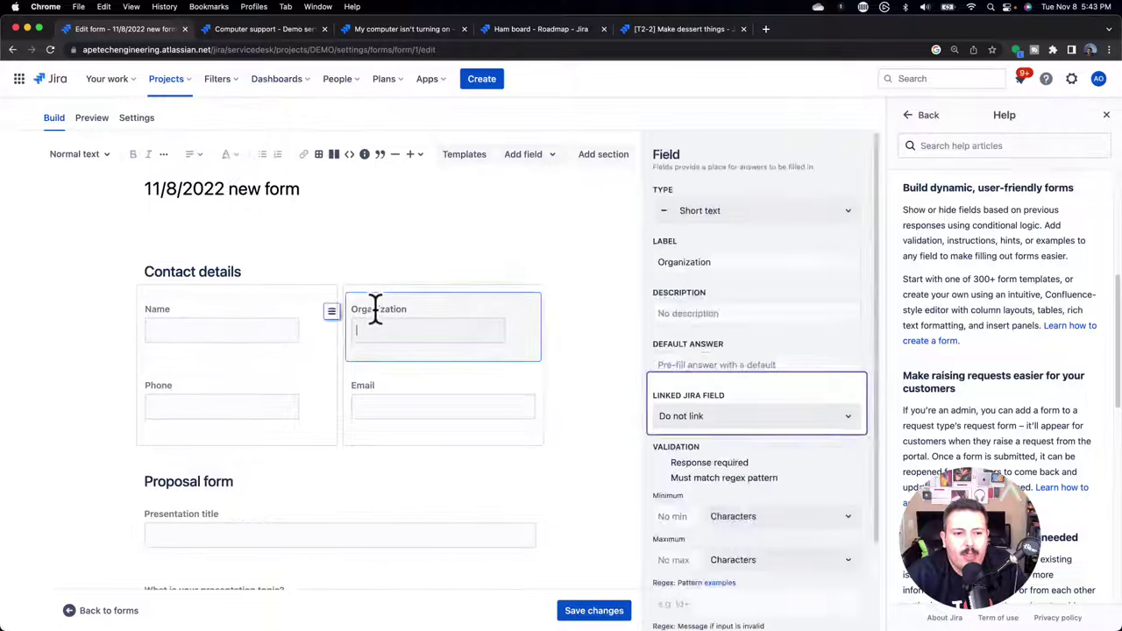
{"action": "left_click", "coordinate": [619, 393]}
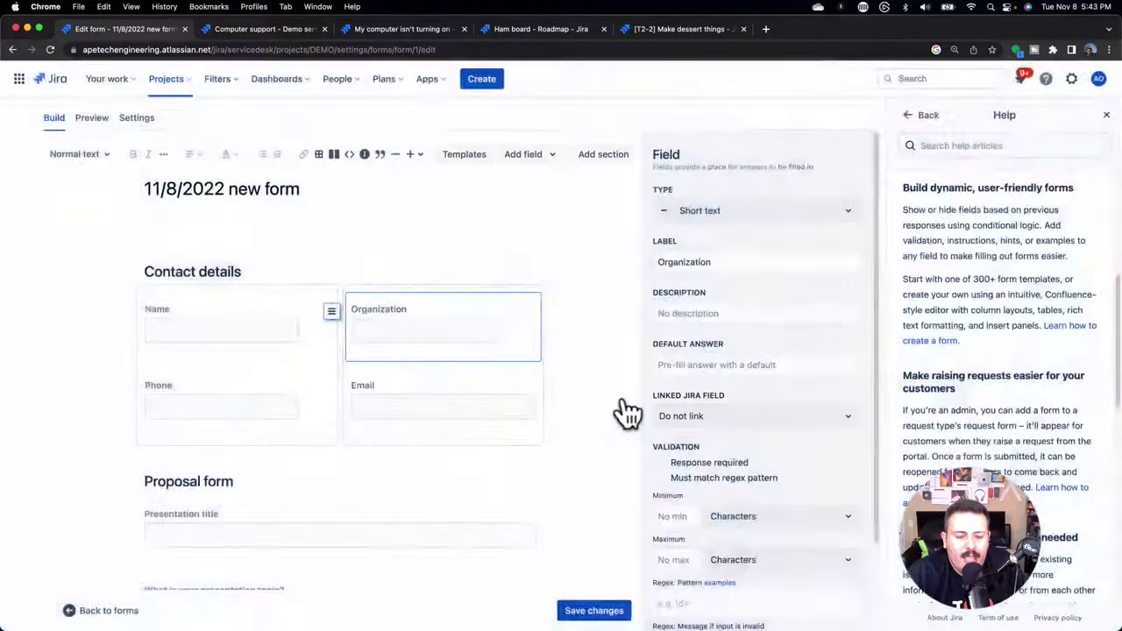
{"action": "left_click", "coordinate": [619, 196]}
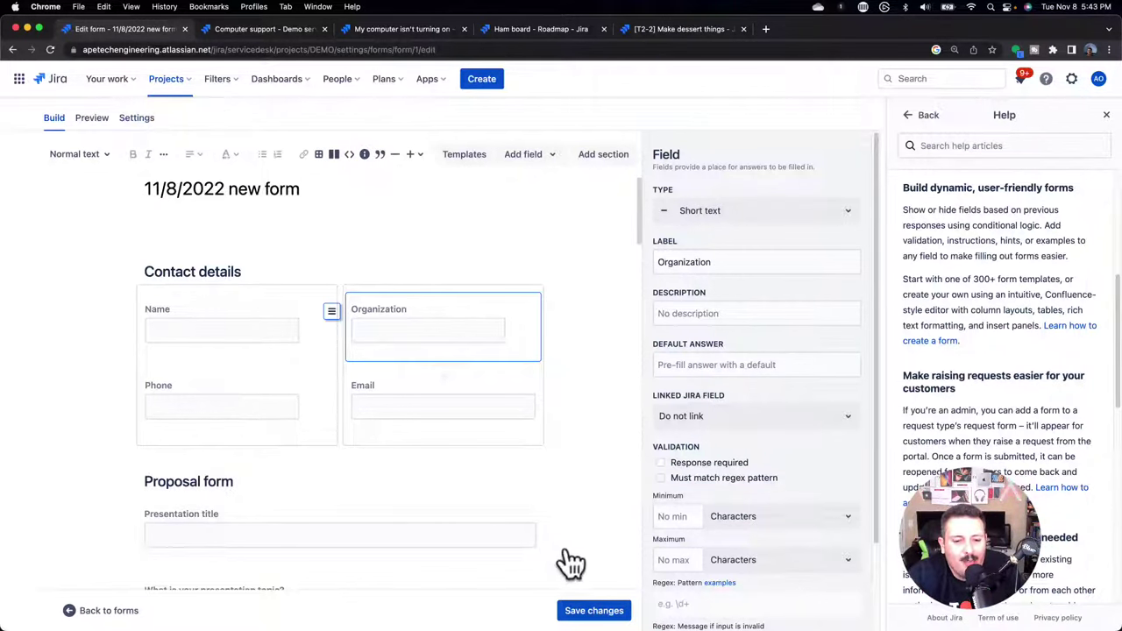
{"action": "left_click", "coordinate": [603, 612]}
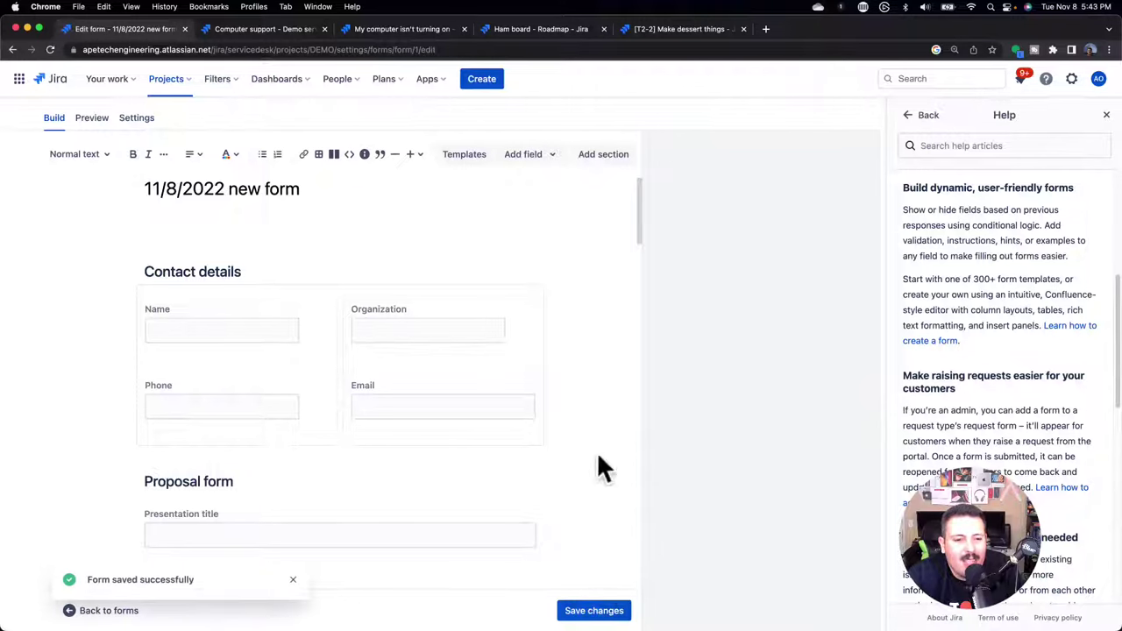
Go to the Demo service project's customer portal, view the Need approval request types, and return to the portal's home page
{"action": "left_click", "coordinate": [166, 83]}
{"action": "left_click", "coordinate": [198, 140]}
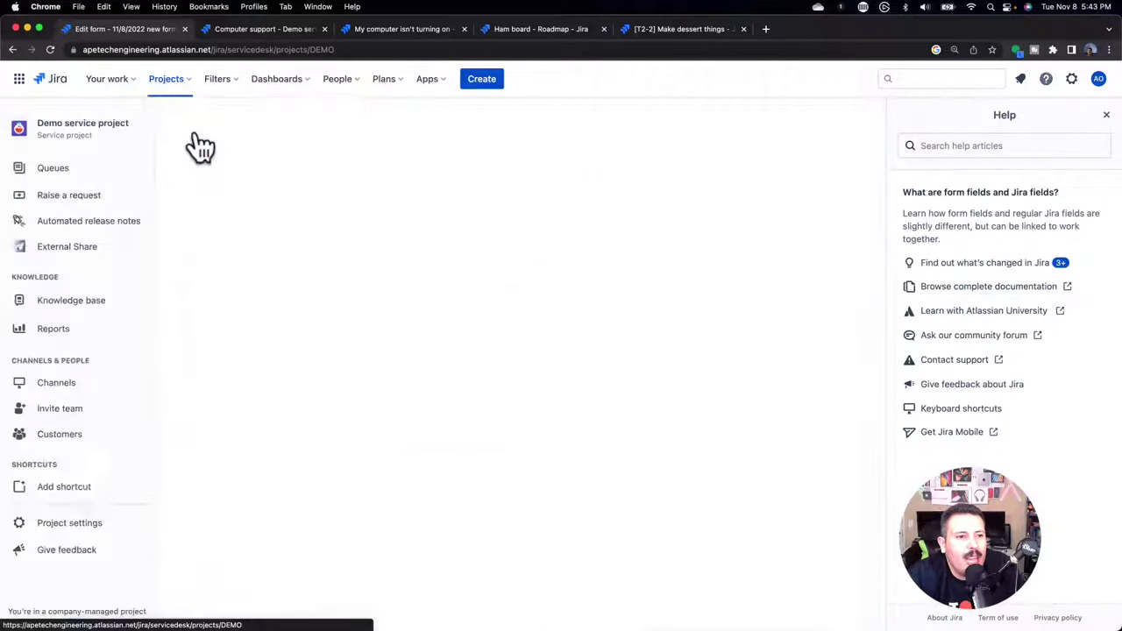
{"action": "left_click", "coordinate": [52, 198]}
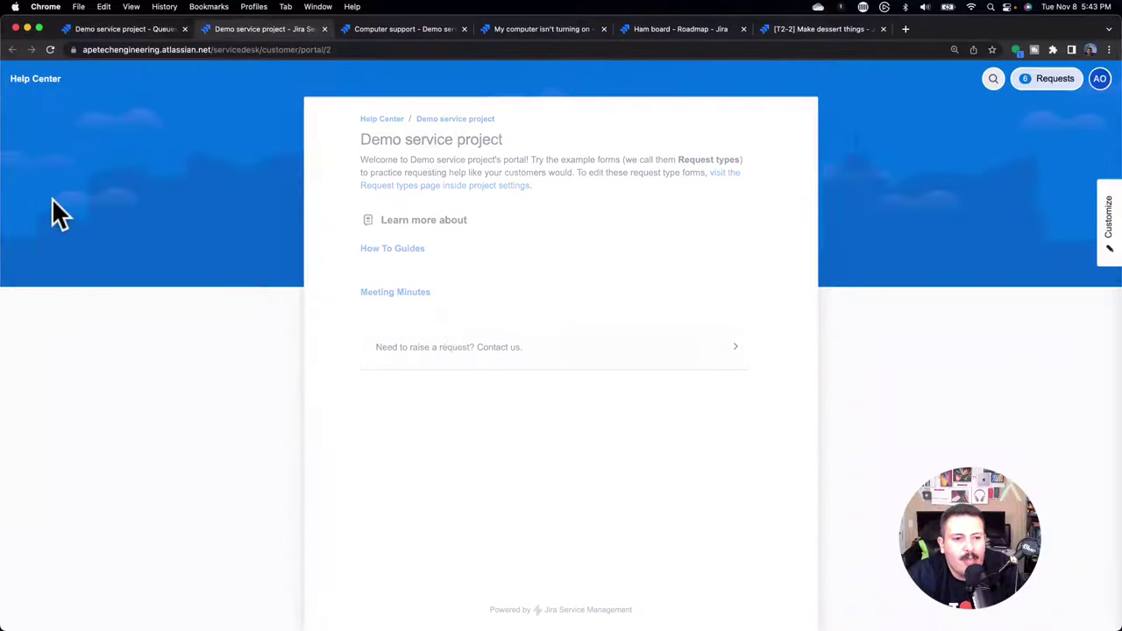
{"action": "left_click", "coordinate": [492, 349]}
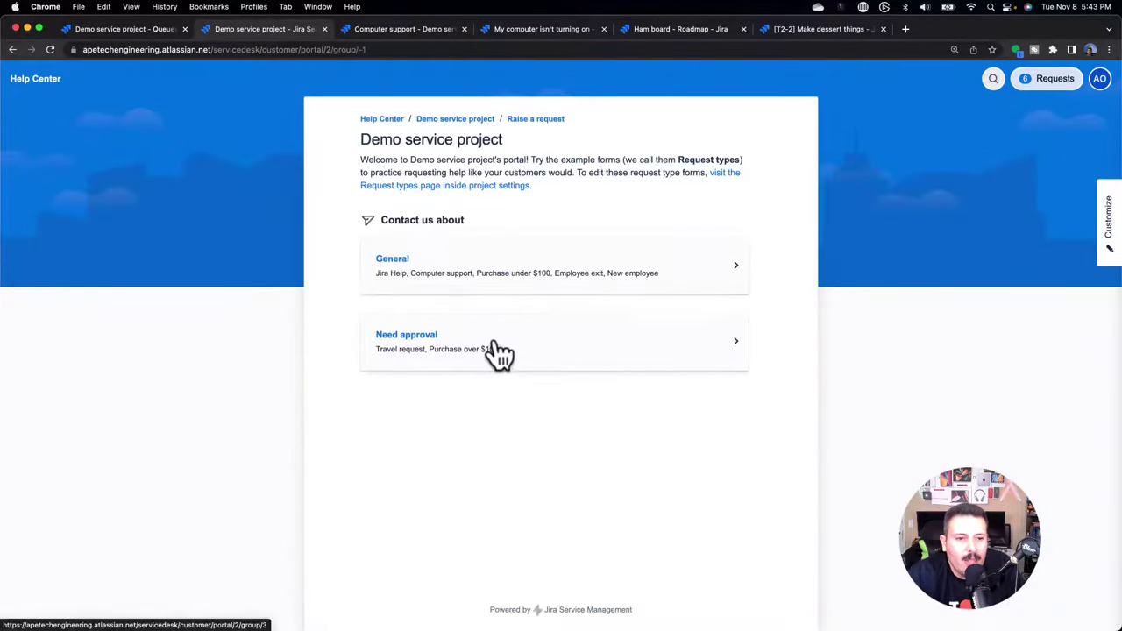
{"action": "left_click", "coordinate": [495, 354]}
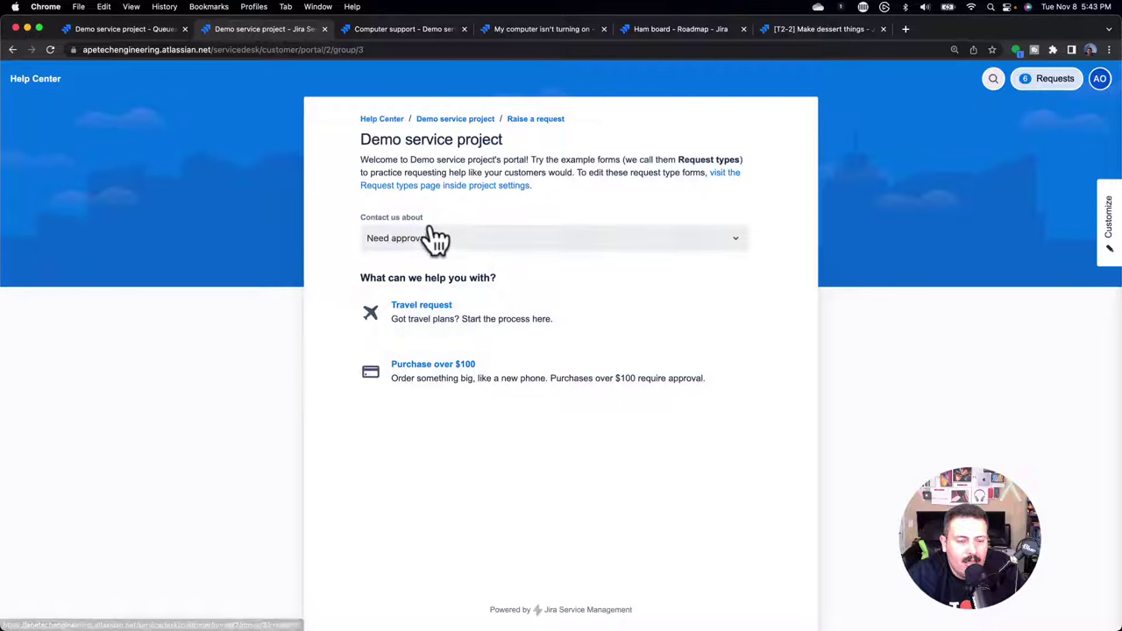
{"action": "left_click", "coordinate": [451, 119]}
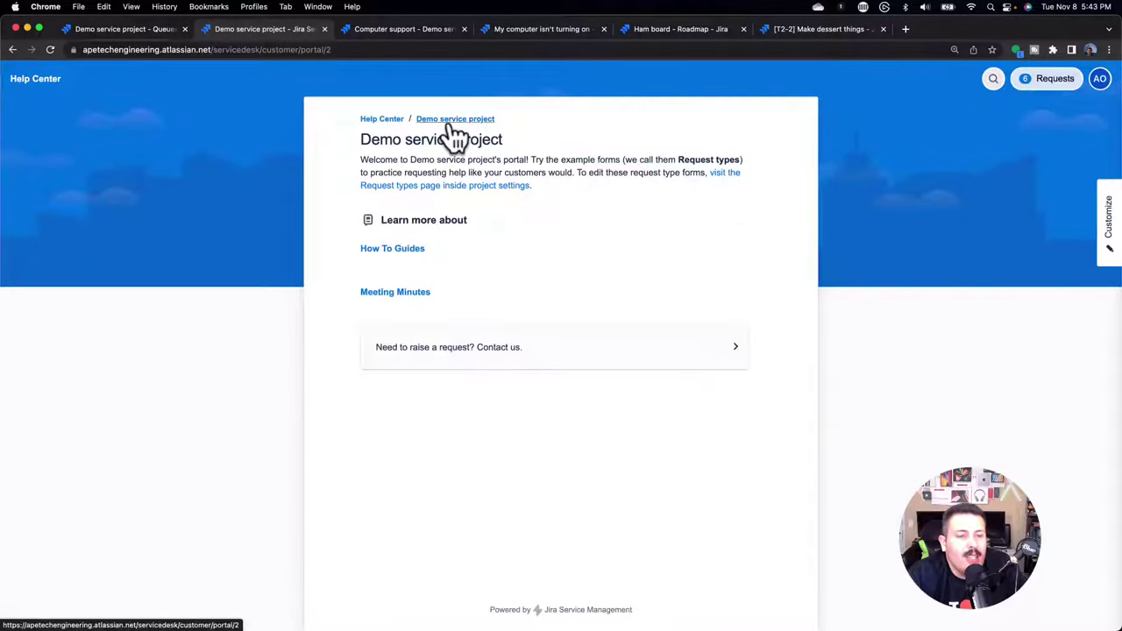
Go back to the Jira project, open its knowledge base, and assign the Jira Repository article to the How To Guides category
{"action": "left_click", "coordinate": [151, 30]}
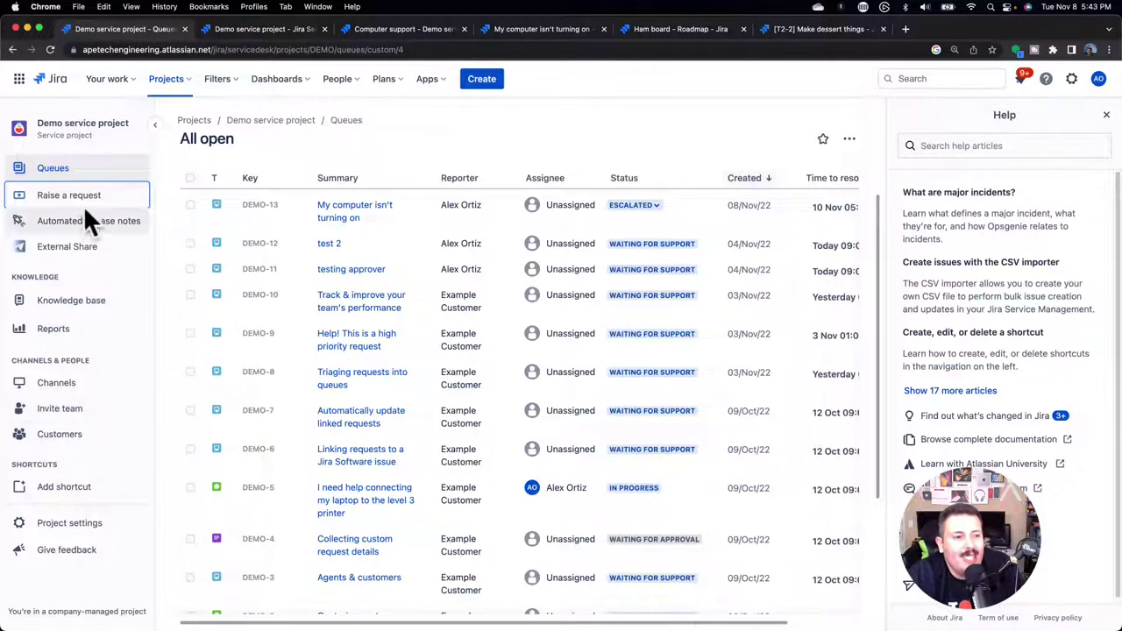
{"action": "left_click", "coordinate": [1105, 116]}
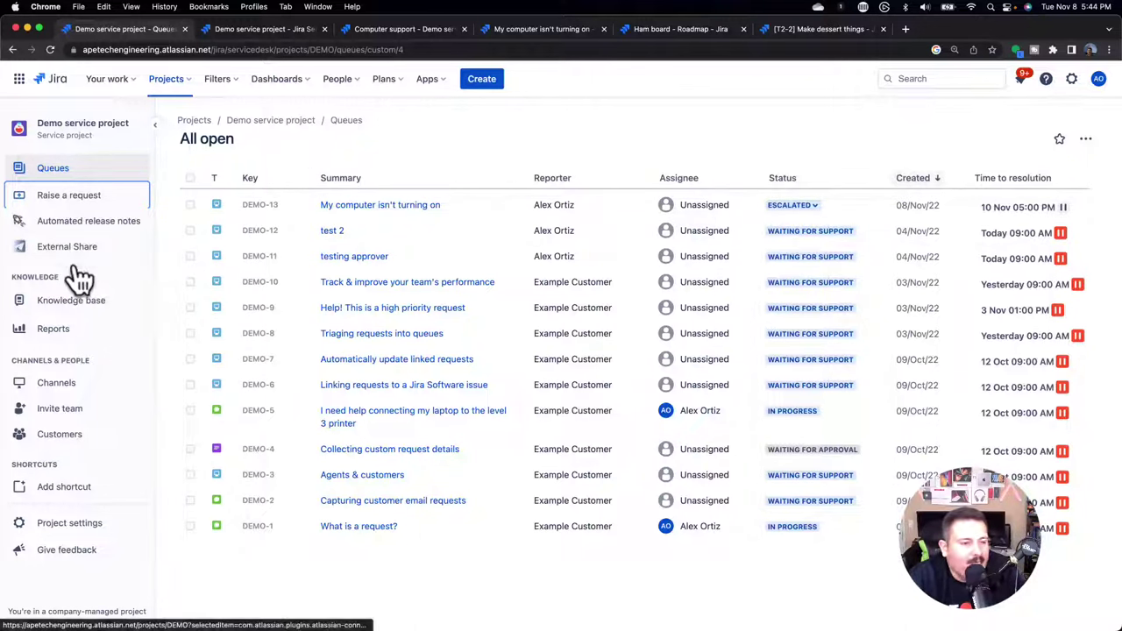
{"action": "left_click", "coordinate": [73, 309]}
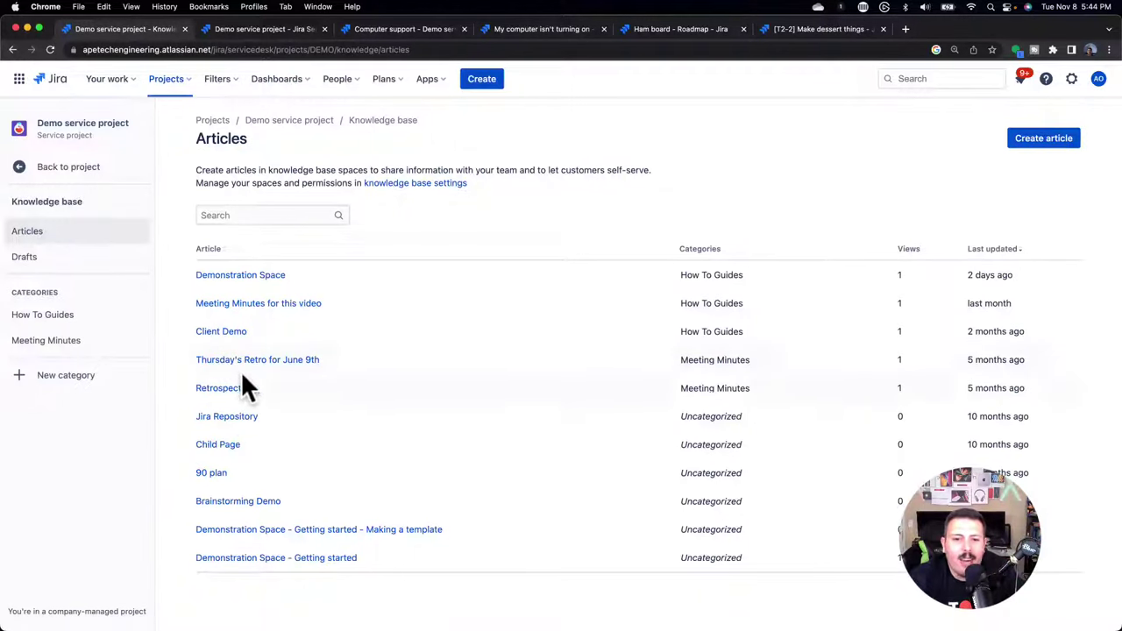
{"action": "left_click", "coordinate": [711, 416]}
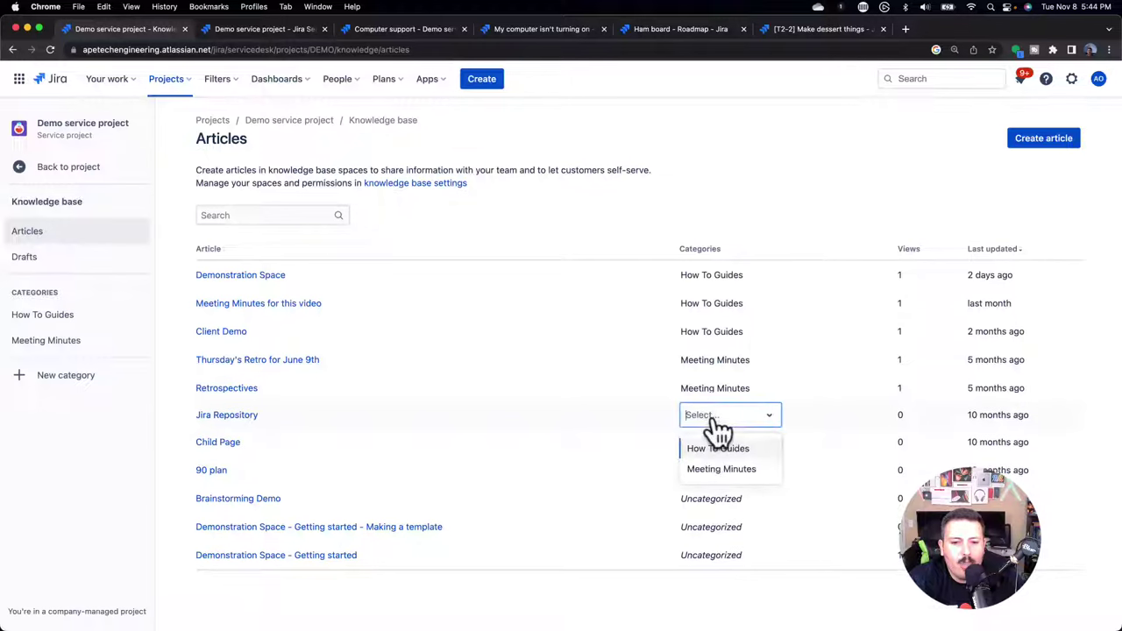
{"action": "left_click", "coordinate": [719, 450]}
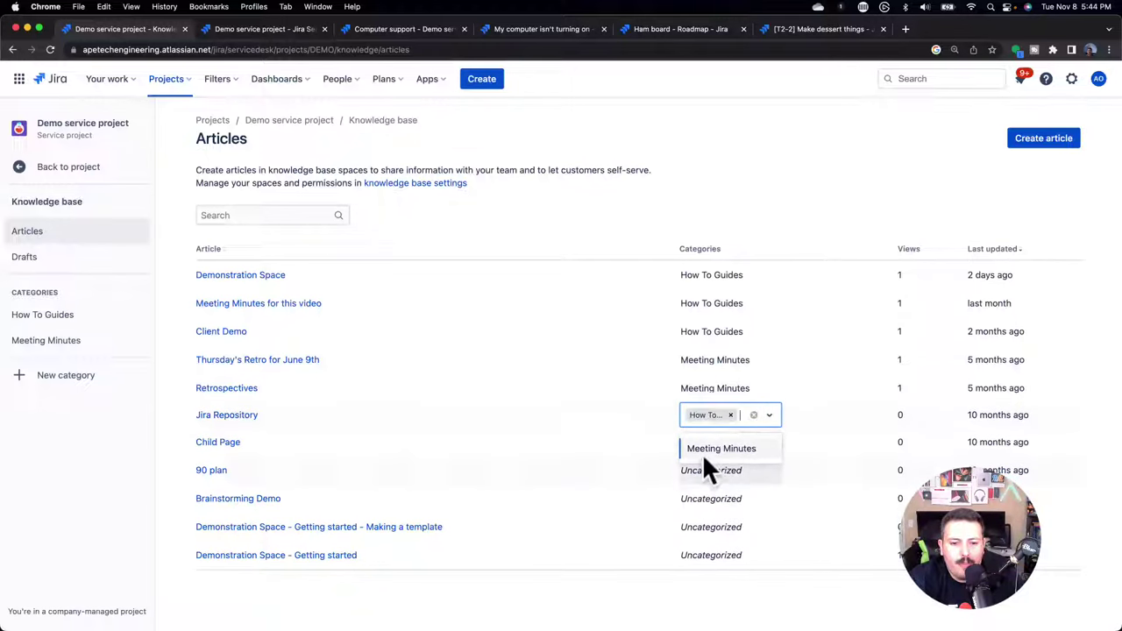
Create a new knowledge base category named "Jira Information"
{"action": "left_click", "coordinate": [48, 380]}
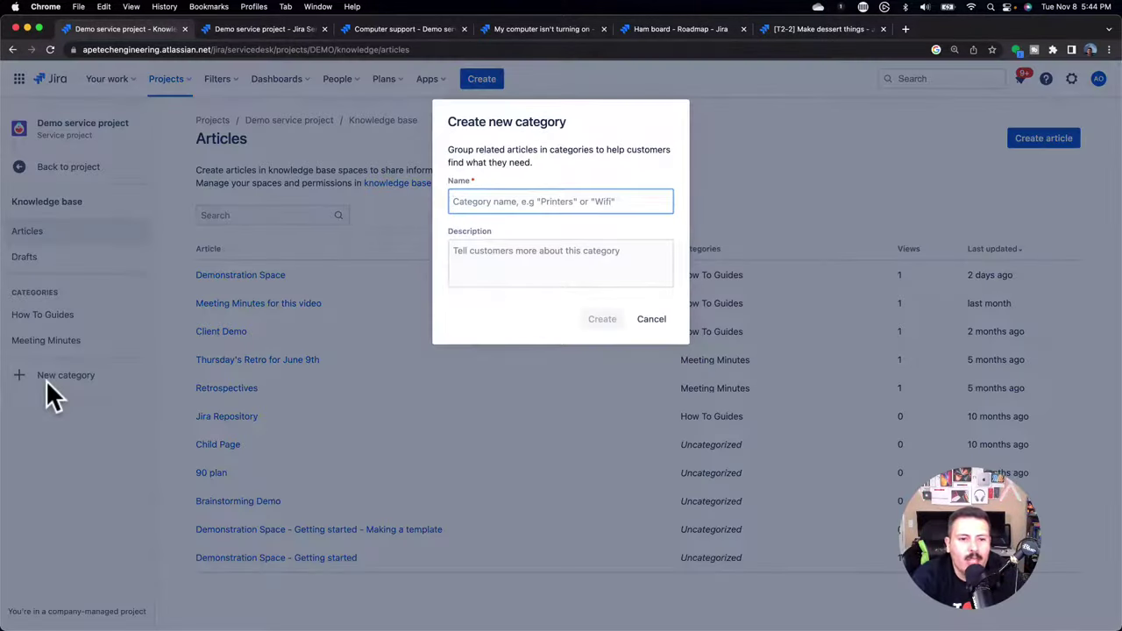
{"action": "type", "text": "Jira Information"}
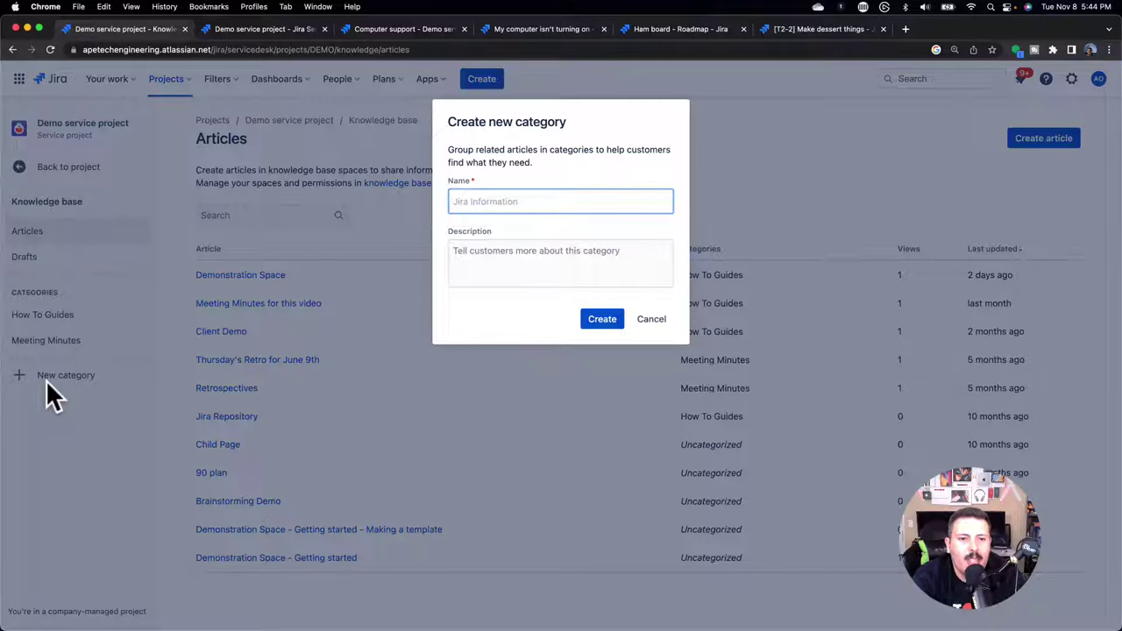
{"action": "key", "text": "Return"}
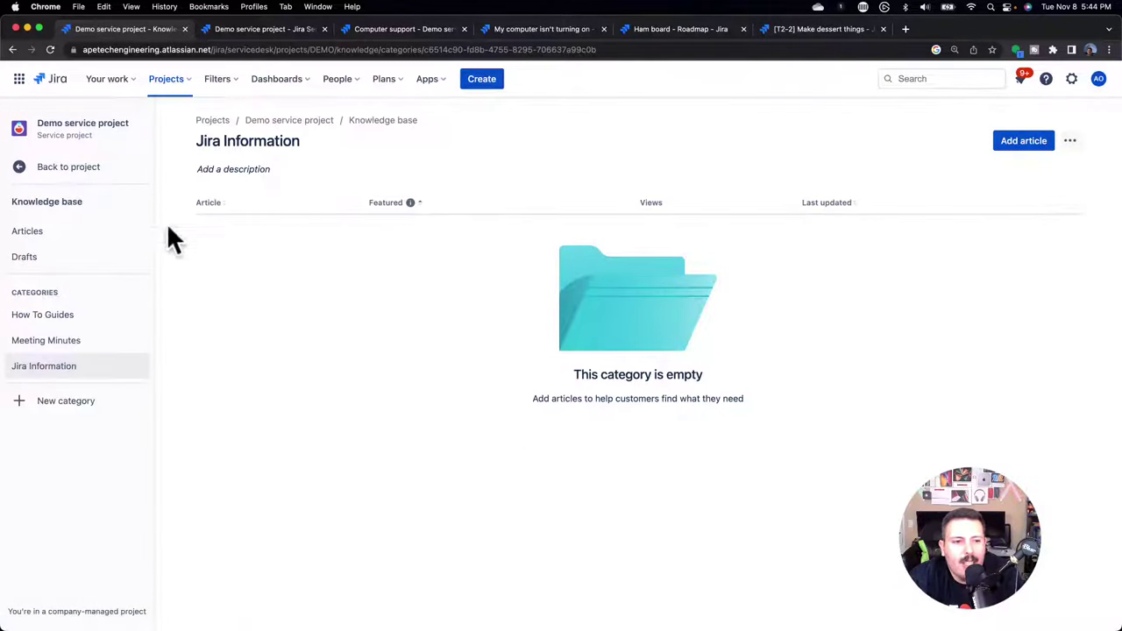
In the articles list, replace the Jira Repository article's How To Guides category with Jira Information
{"action": "left_click", "coordinate": [35, 234]}
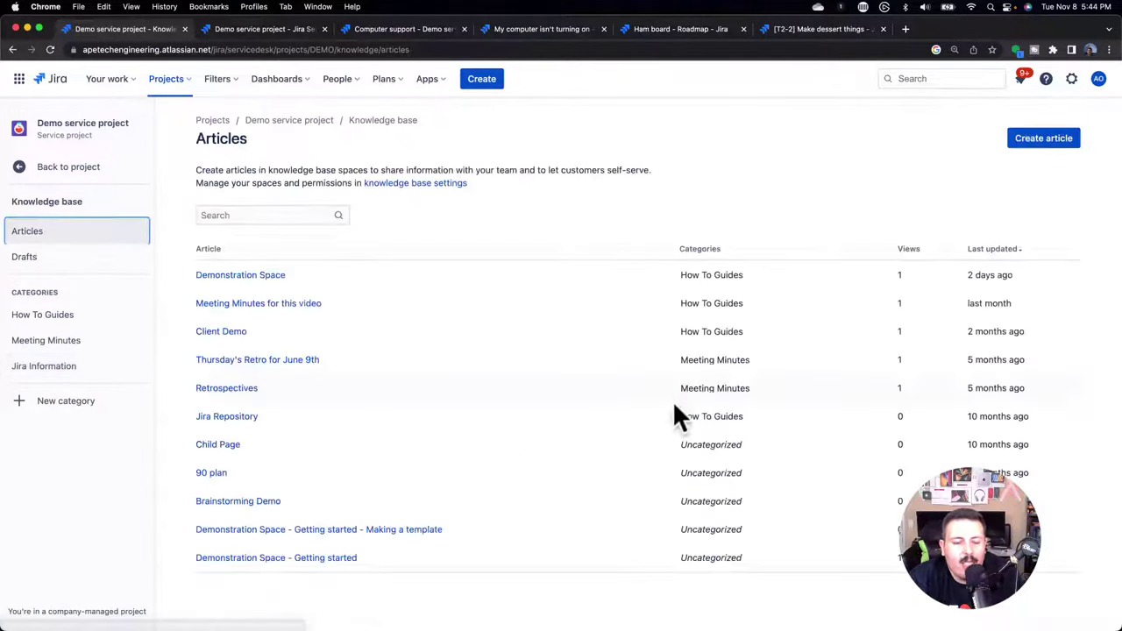
{"action": "left_click", "coordinate": [748, 418]}
{"action": "left_click", "coordinate": [723, 466]}
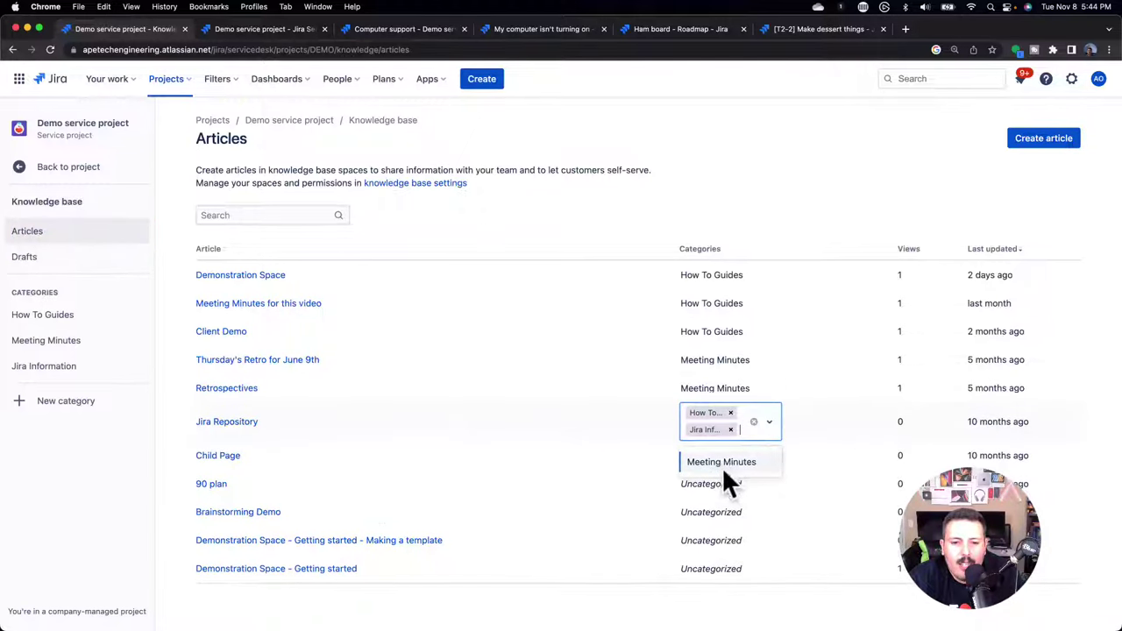
{"action": "left_click", "coordinate": [731, 413]}
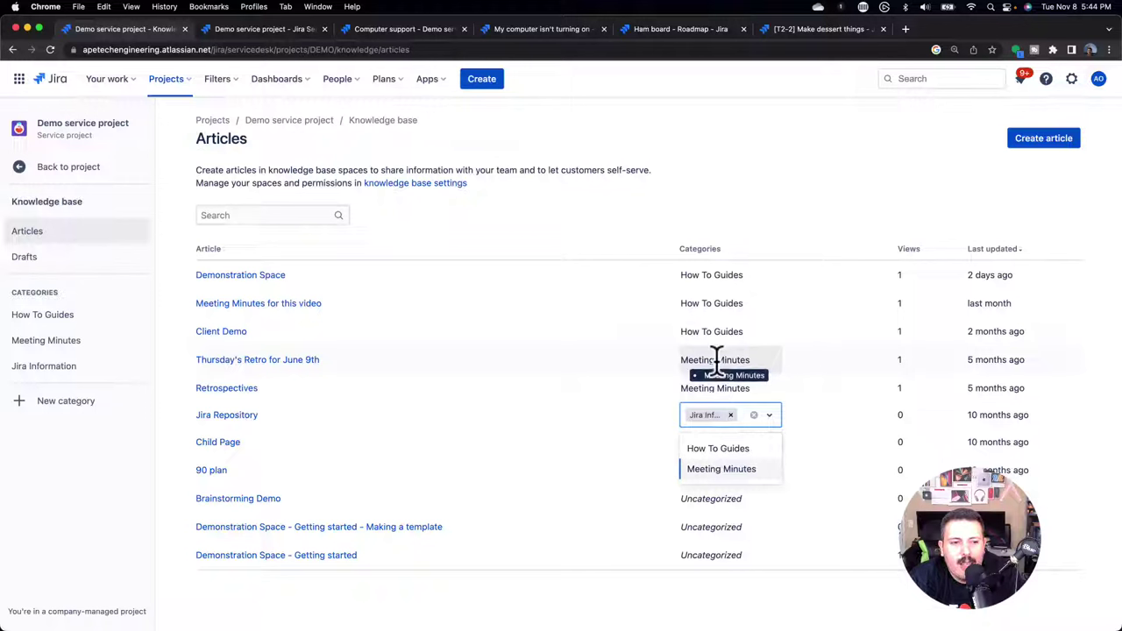
{"action": "left_click_drag", "start_coordinate": [717, 360], "coordinate": [706, 480]}
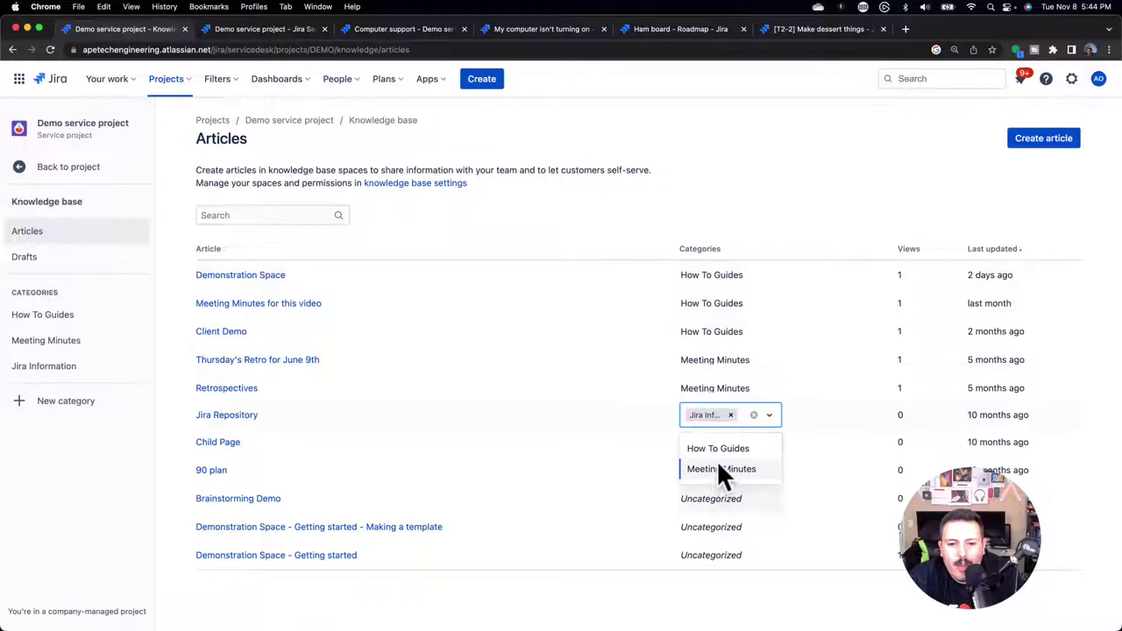
Assign the Brainstorming Demo article to the How To Guides category and the 90 plan article to Jira Information
{"action": "left_click", "coordinate": [715, 498]}
{"action": "left_click", "coordinate": [719, 532]}
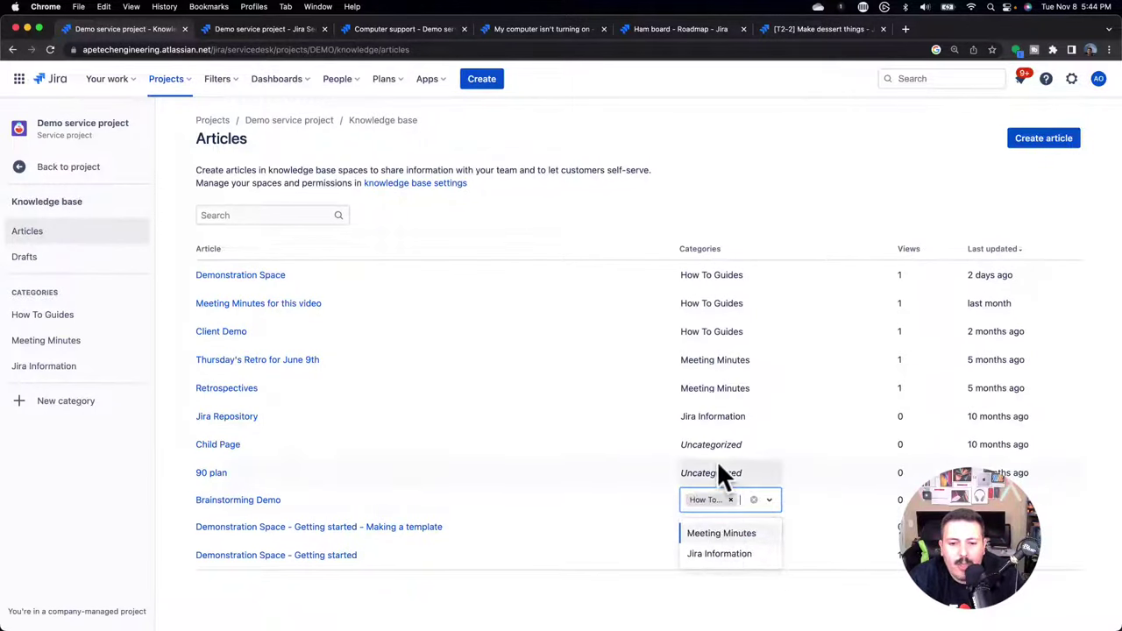
{"action": "left_click", "coordinate": [718, 467]}
{"action": "left_click", "coordinate": [720, 550]}
Assign the "Demonstration Space - Getting started" article to Meeting Minutes and the Child Page article to How To Guides
{"action": "left_click", "coordinate": [687, 562]}
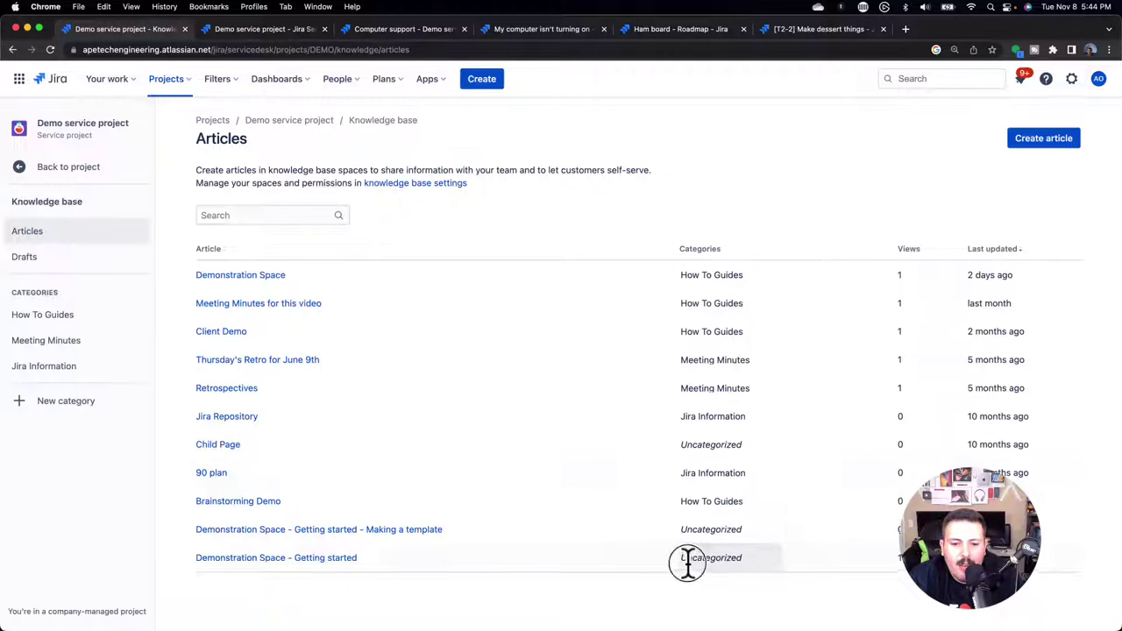
{"action": "left_click", "coordinate": [717, 598]}
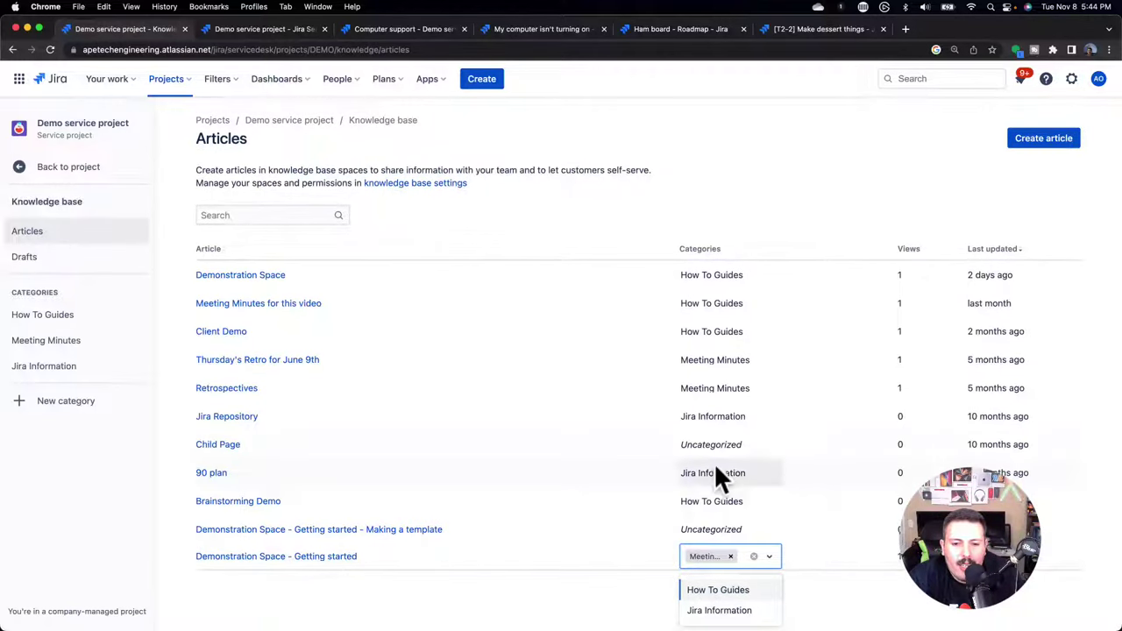
{"action": "left_click", "coordinate": [717, 451]}
{"action": "left_click", "coordinate": [719, 475]}
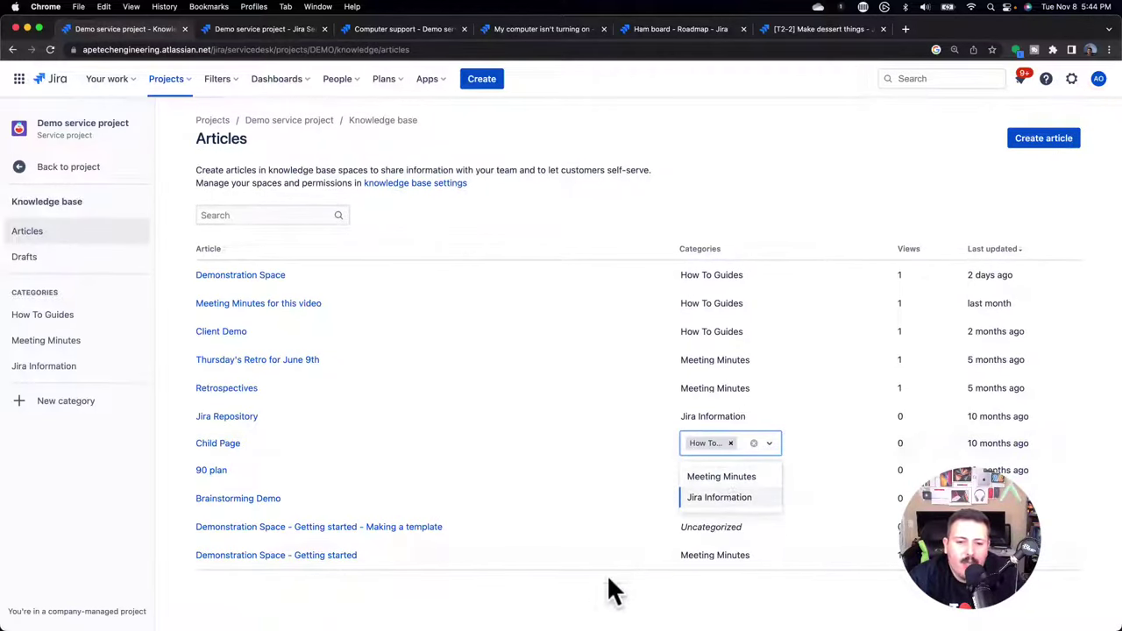
{"action": "left_click", "coordinate": [610, 582]}
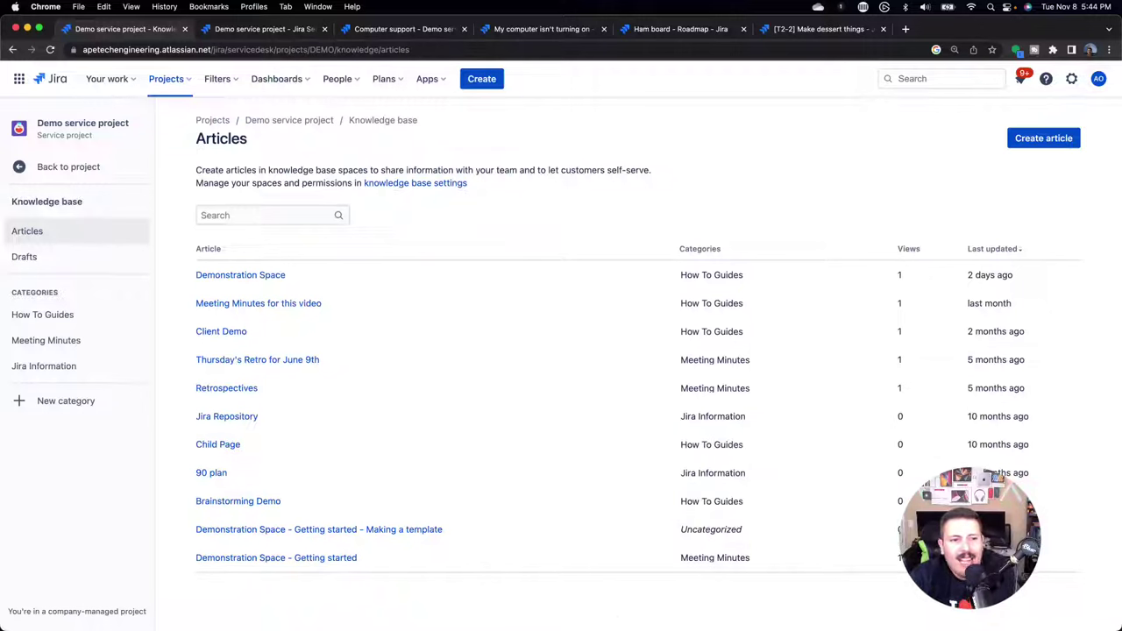
Go back to the project and view its reports, including the SLA success rate and SLA met vs breached reports
{"action": "left_click", "coordinate": [63, 167]}
{"action": "left_click", "coordinate": [55, 331]}
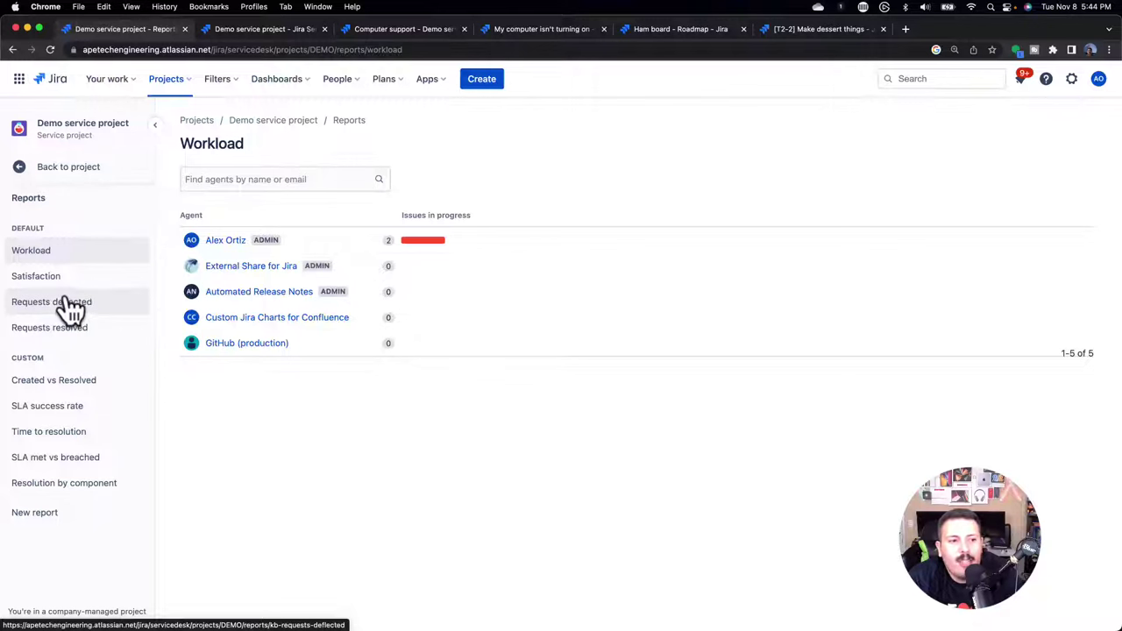
{"action": "left_click", "coordinate": [88, 412]}
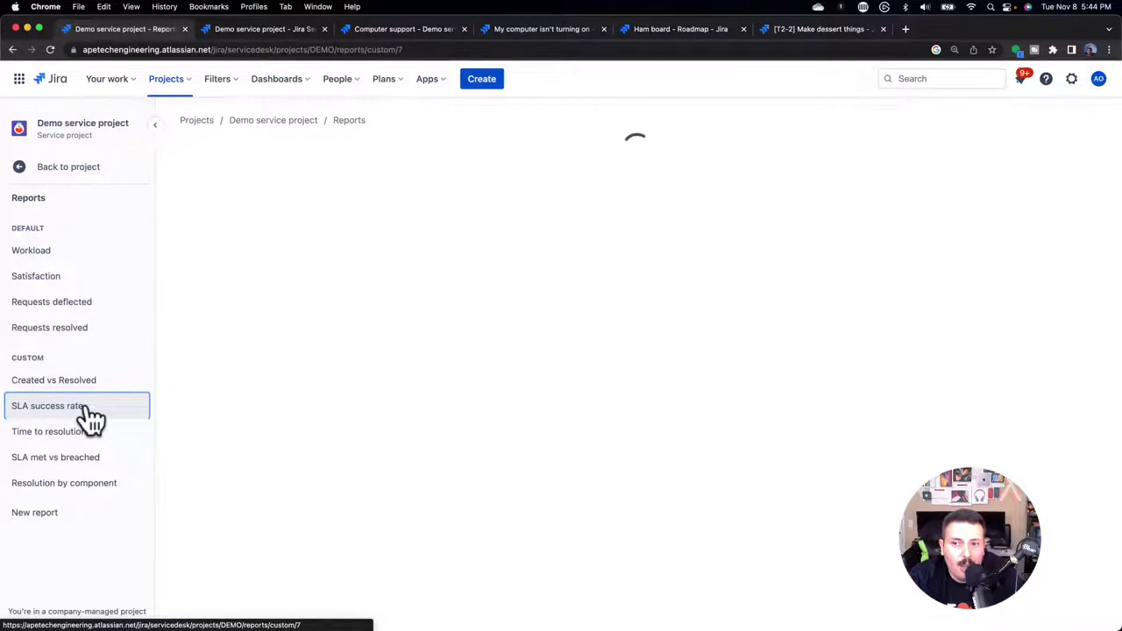
{"action": "left_click", "coordinate": [70, 469]}
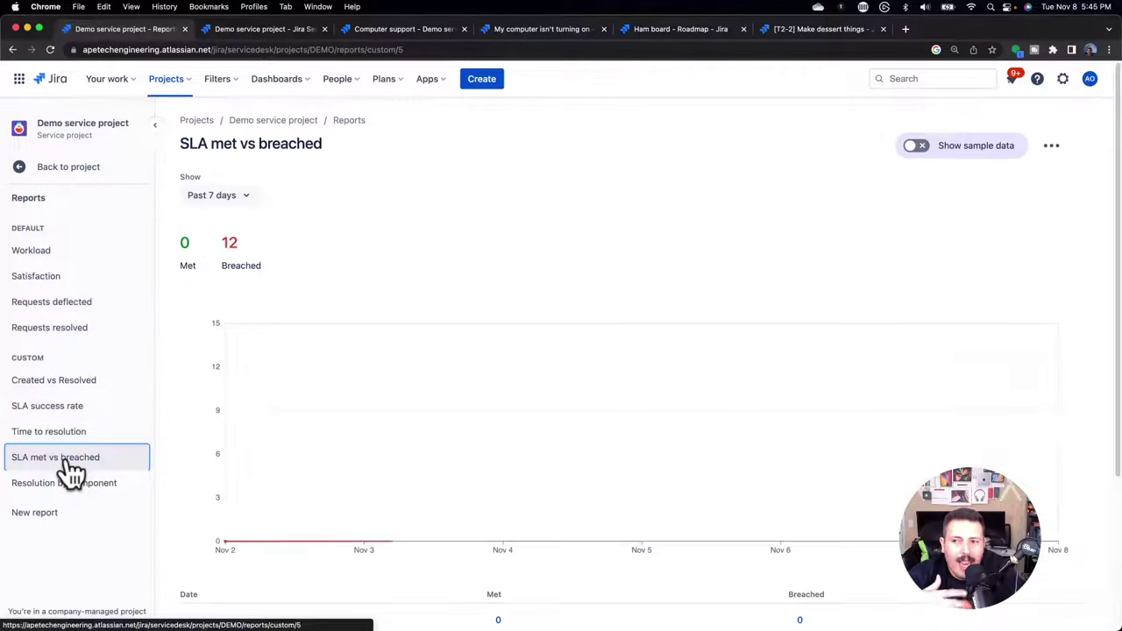
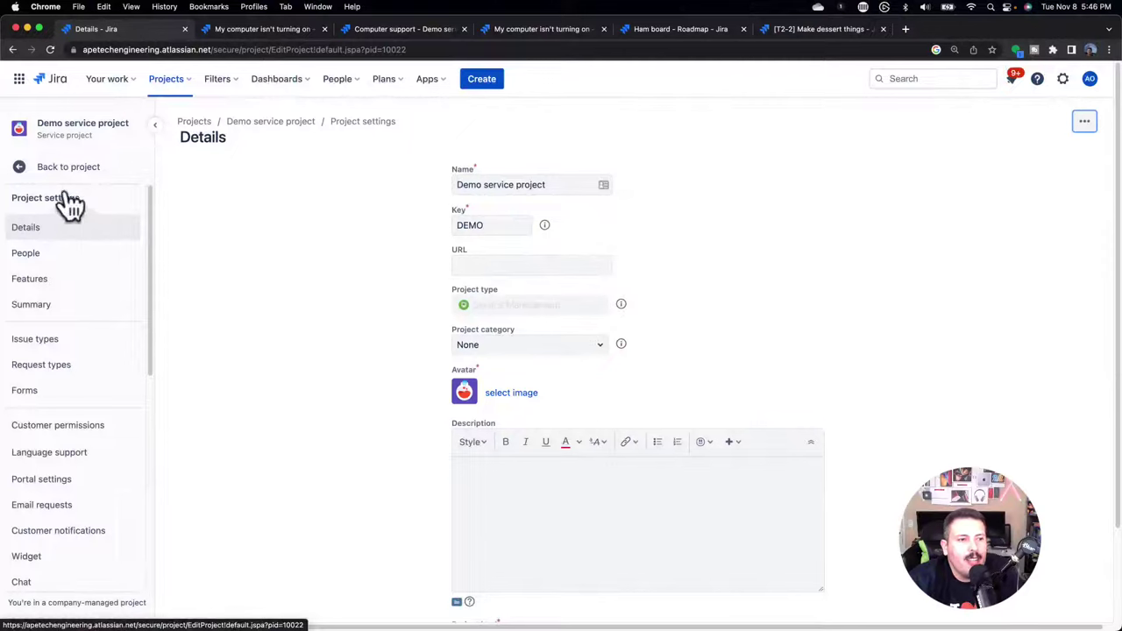
Open the project's customer permissions and read the two service project access options
{"action": "left_click", "coordinate": [52, 438]}
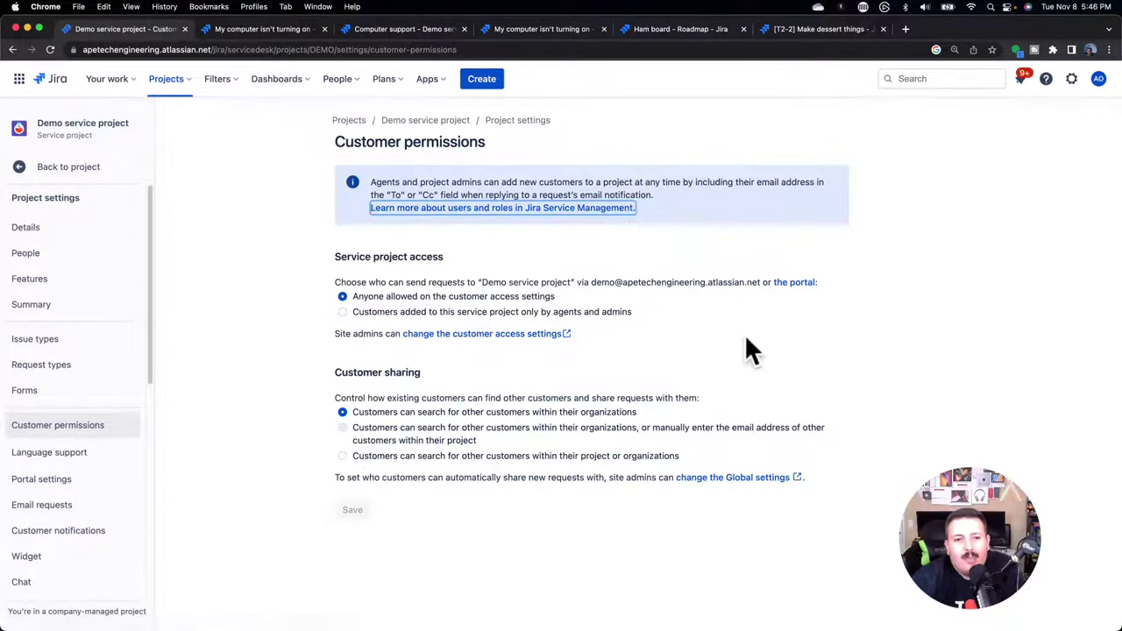
{"action": "left_click_drag", "start_coordinate": [363, 295], "coordinate": [538, 303]}
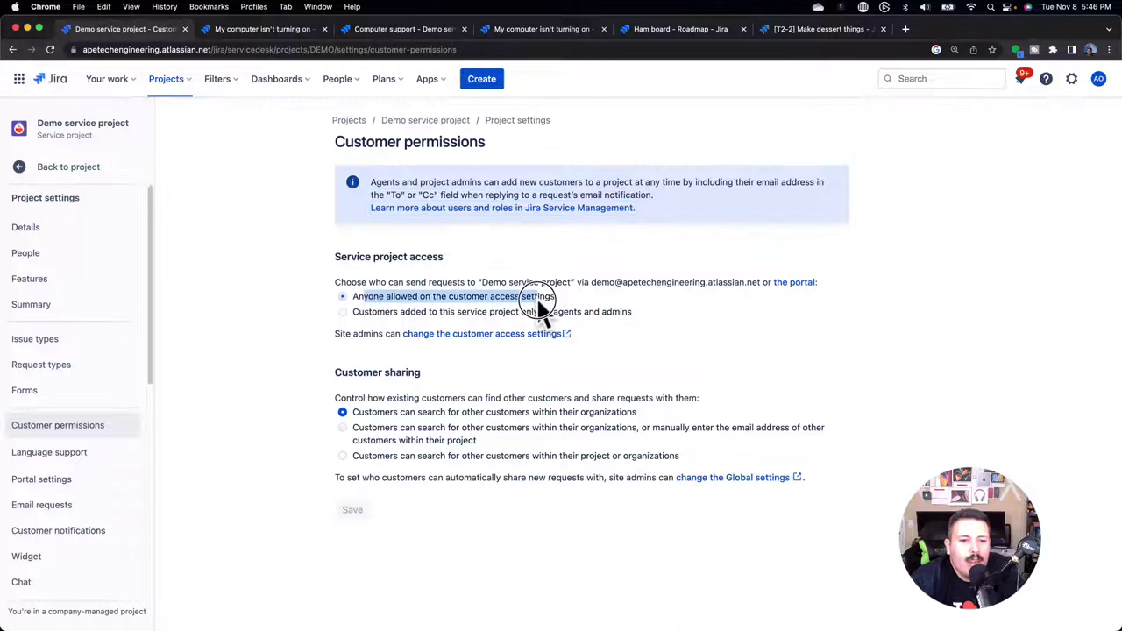
{"action": "left_click_drag", "start_coordinate": [396, 312], "coordinate": [586, 317]}
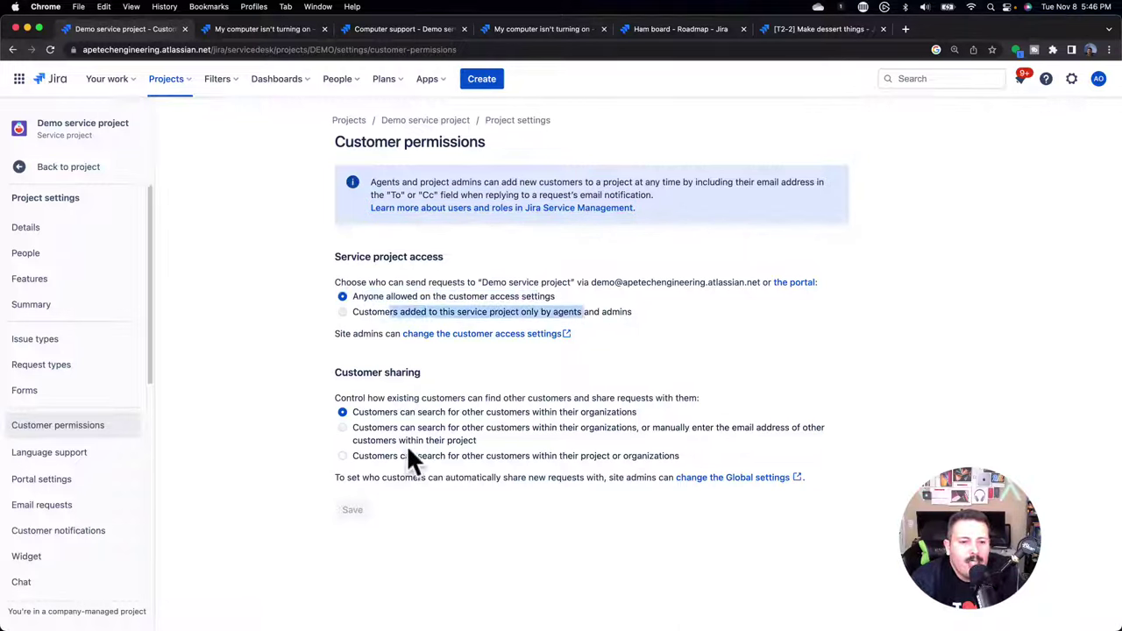
Review the project's portal settings and the help center customization options, then close the help center page
{"action": "left_click", "coordinate": [69, 480]}
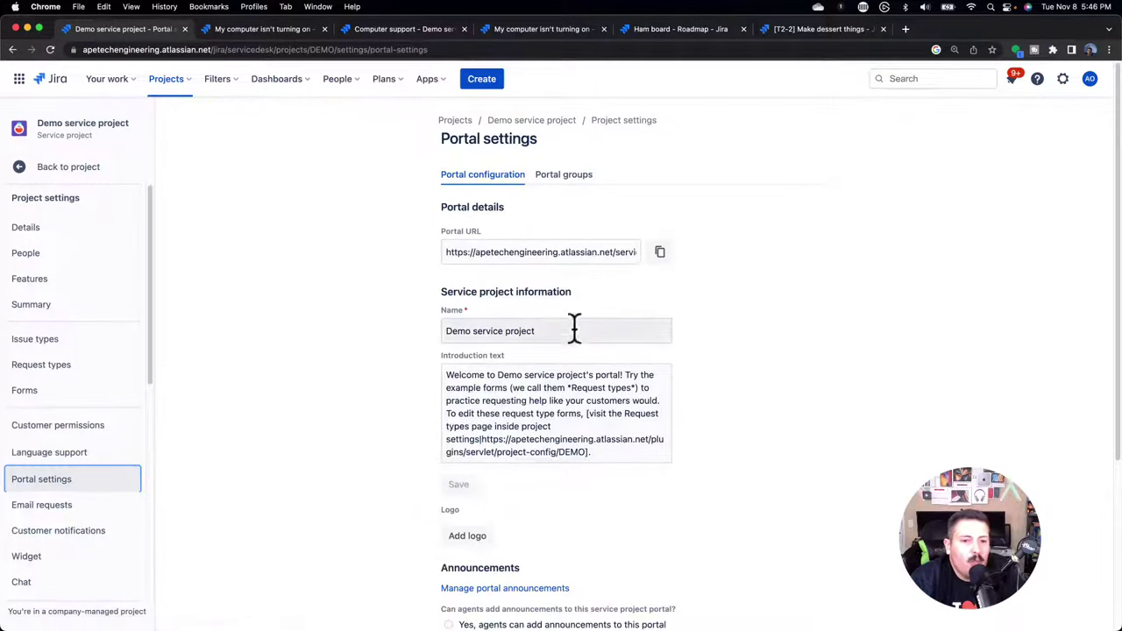
{"action": "left_click_drag", "start_coordinate": [599, 442], "coordinate": [445, 379]}
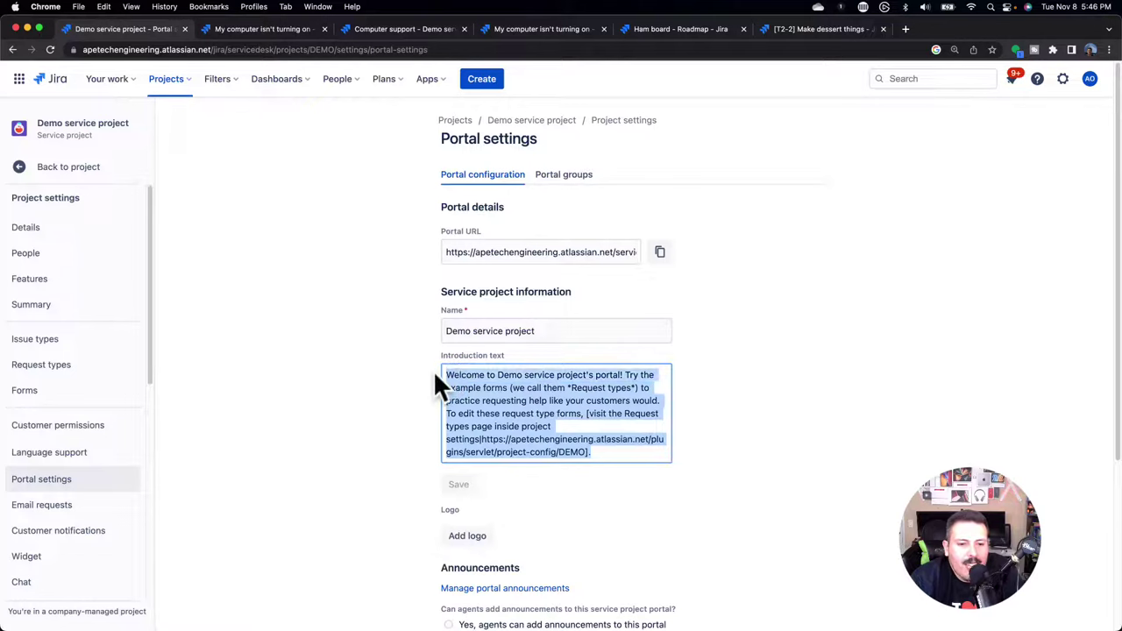
{"action": "scroll", "coordinate": [442, 390], "scroll_direction": "down", "scroll_amount": 3}
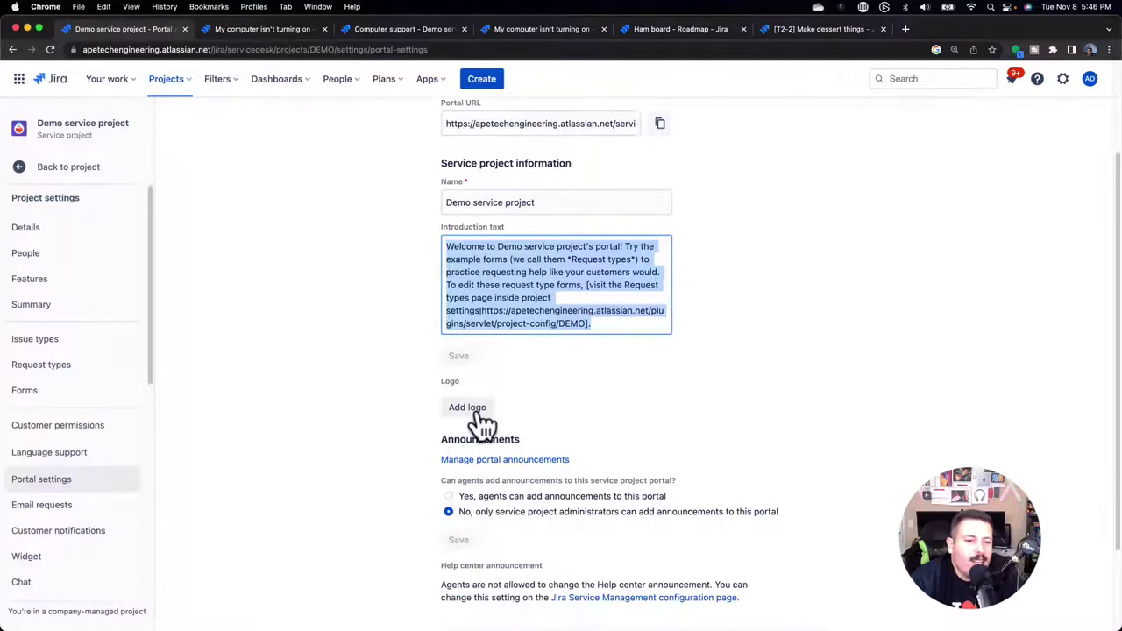
{"action": "scroll", "coordinate": [476, 421], "scroll_direction": "down", "scroll_amount": 3}
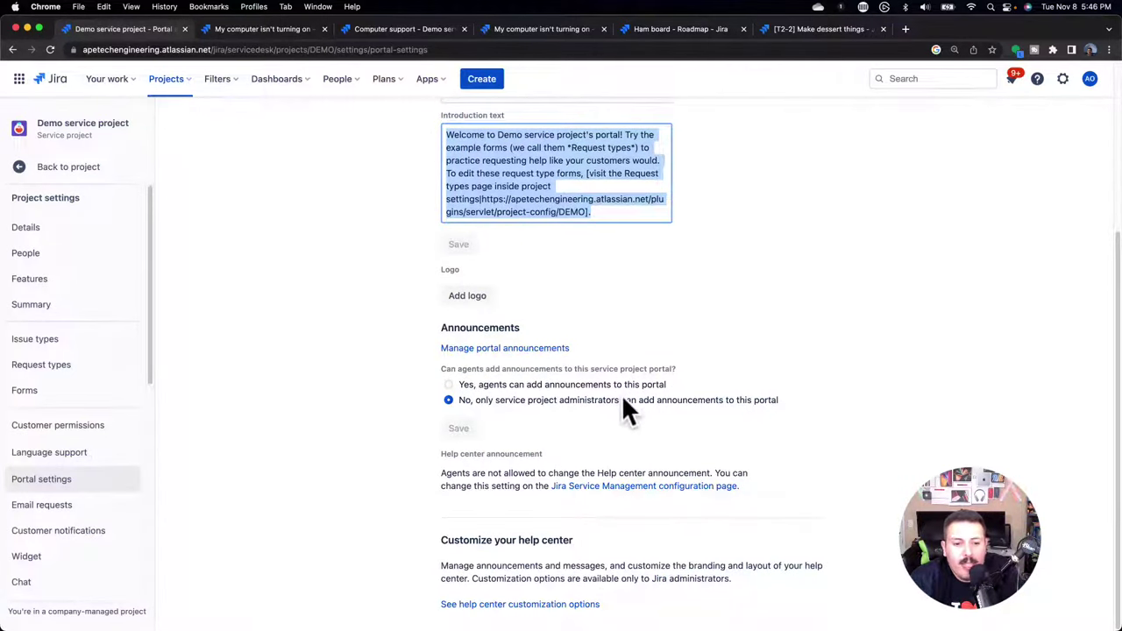
{"action": "scroll", "coordinate": [624, 405], "scroll_direction": "up", "scroll_amount": 5}
{"action": "scroll", "coordinate": [624, 405], "scroll_direction": "down", "scroll_amount": 5}
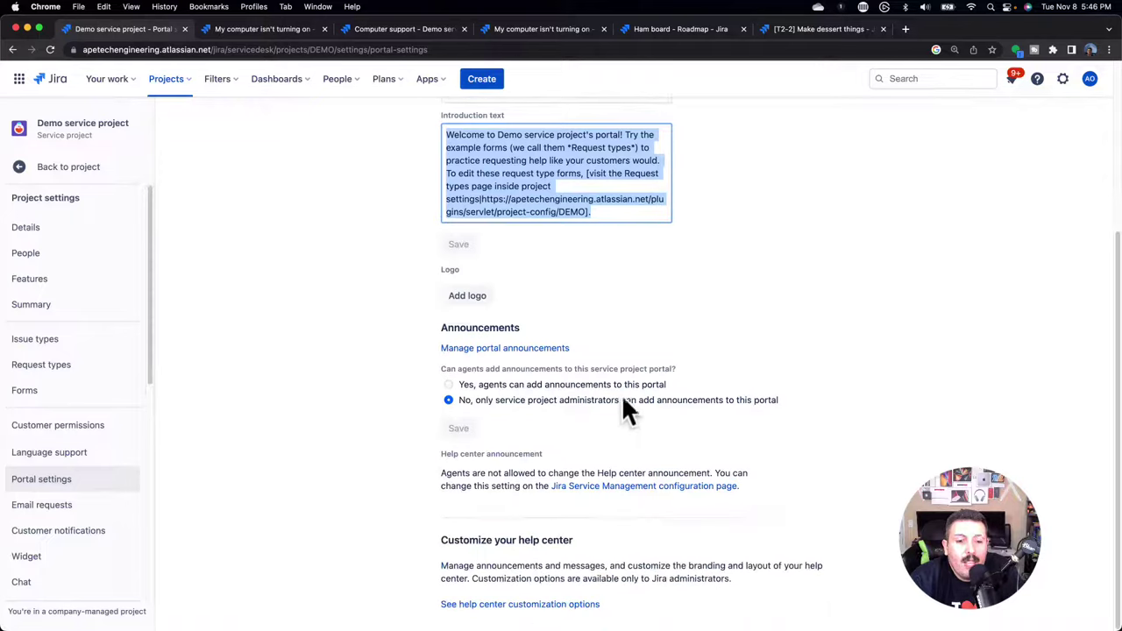
{"action": "left_click", "coordinate": [501, 604]}
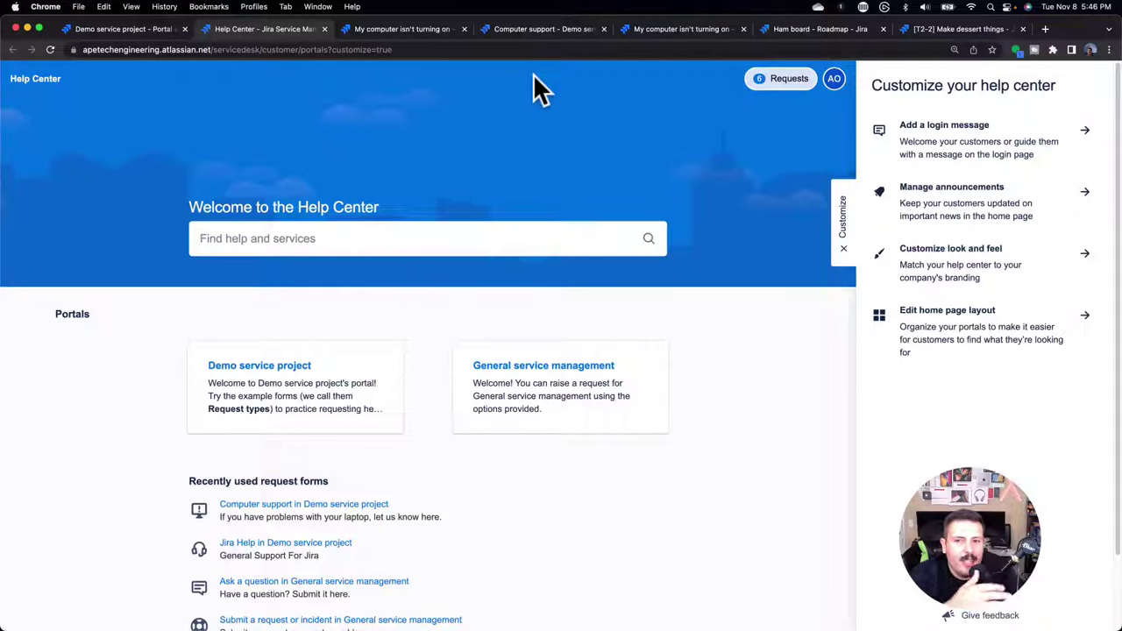
{"action": "left_click", "coordinate": [325, 29]}
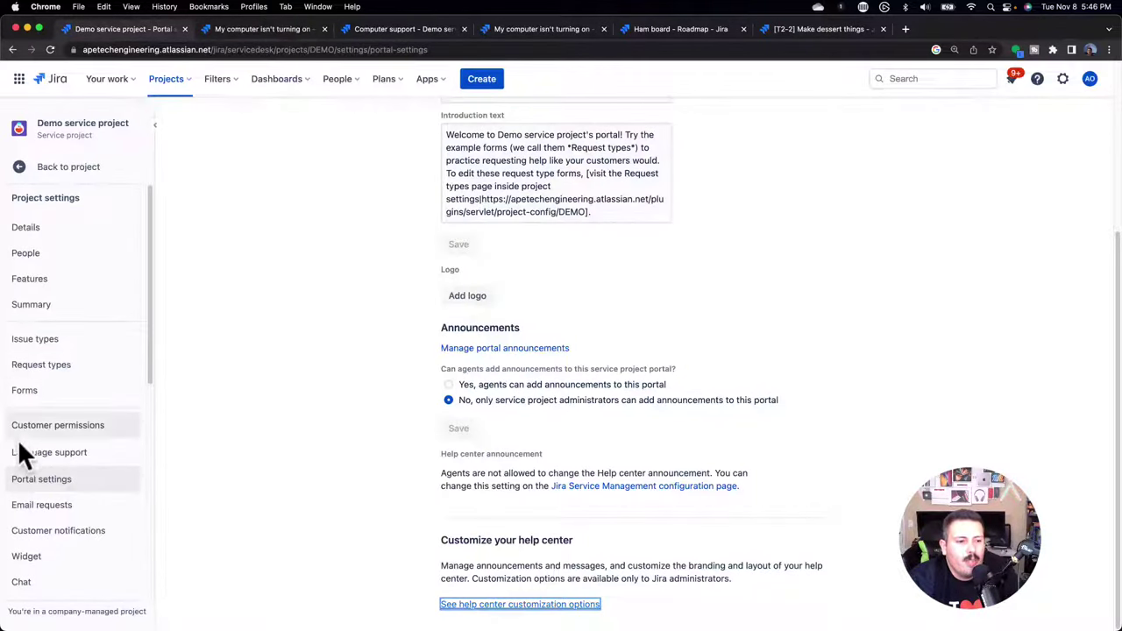
View the project's email request settings and check the "My computer isn't turning on" request in the customer portal
{"action": "left_click", "coordinate": [61, 505]}
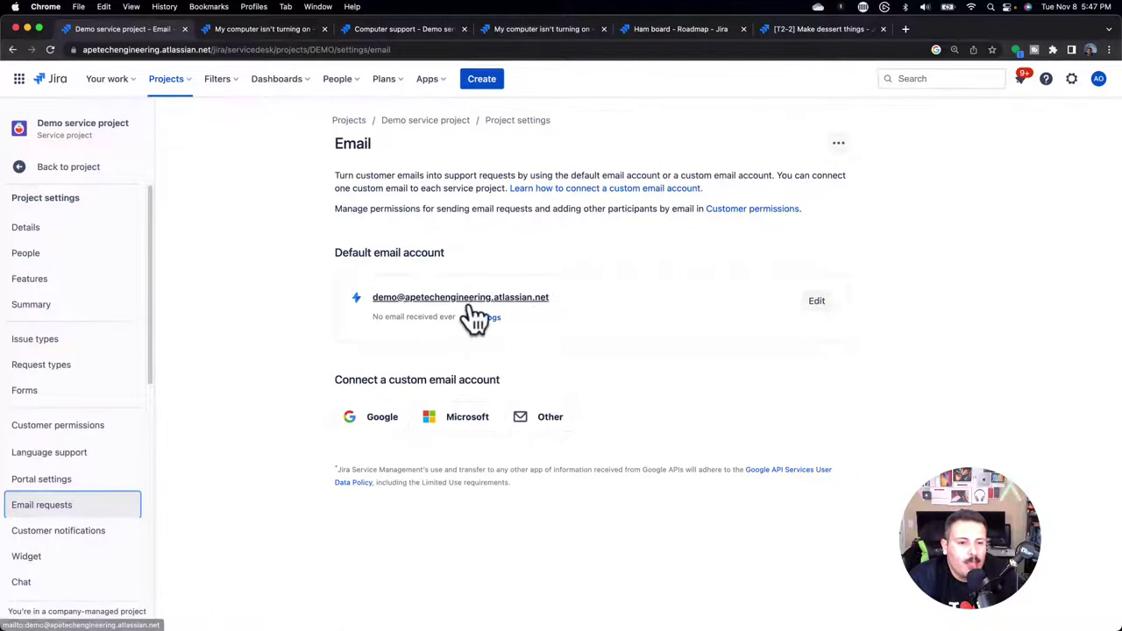
{"action": "left_click", "coordinate": [263, 29]}
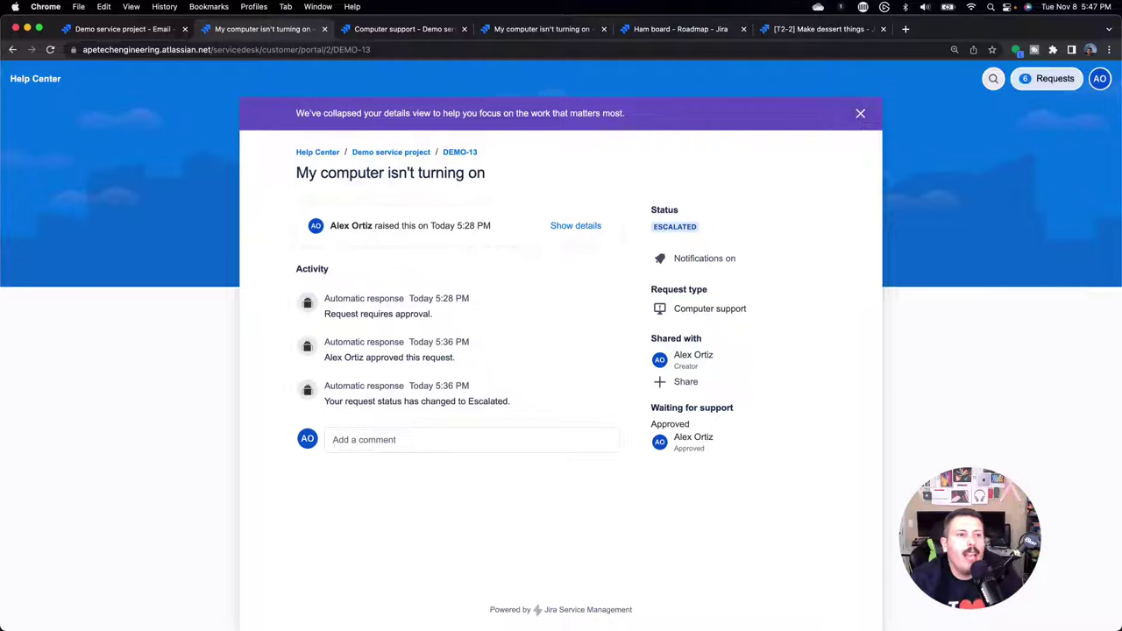
{"action": "left_click", "coordinate": [131, 26]}
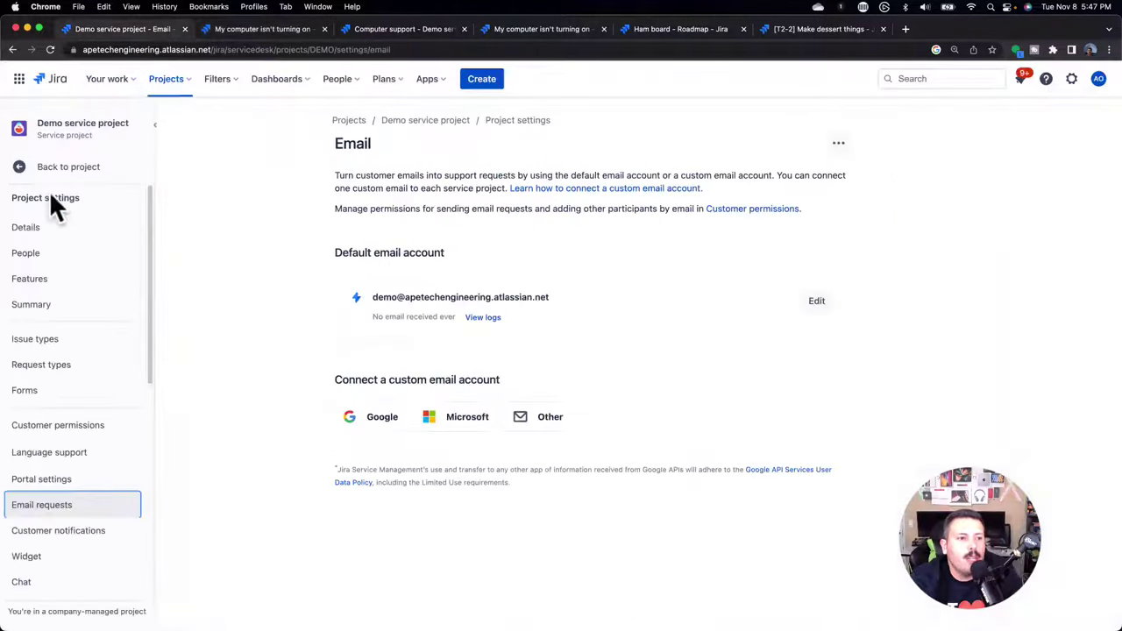
Return to the project, reopen its settings, and check which issue type the Emailed request type uses
{"action": "left_click", "coordinate": [70, 168]}
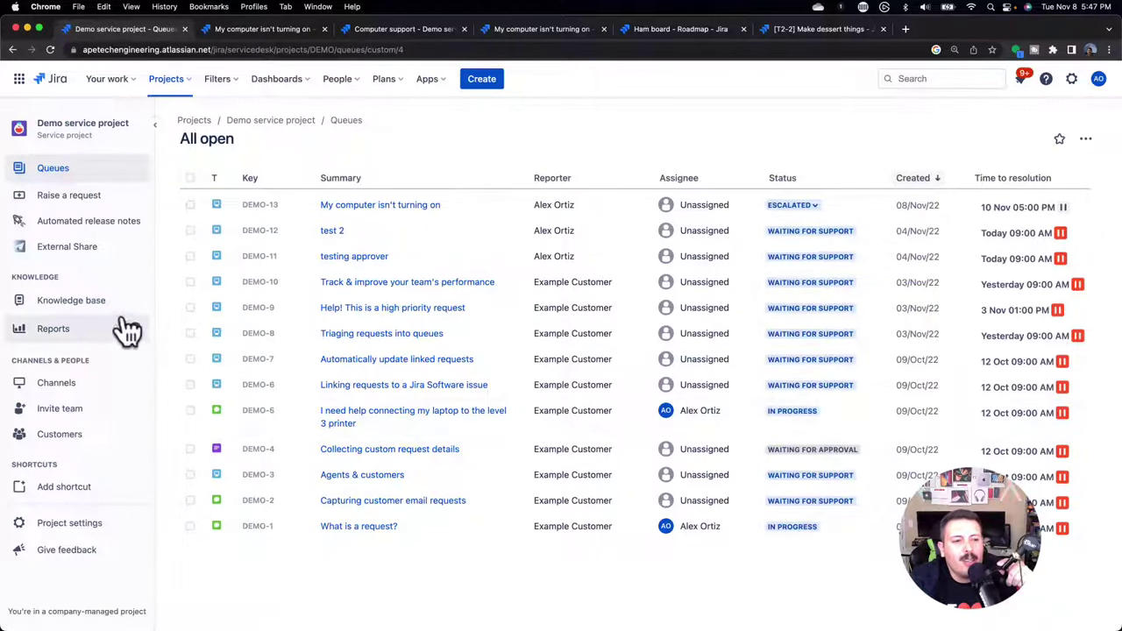
{"action": "left_click", "coordinate": [79, 525]}
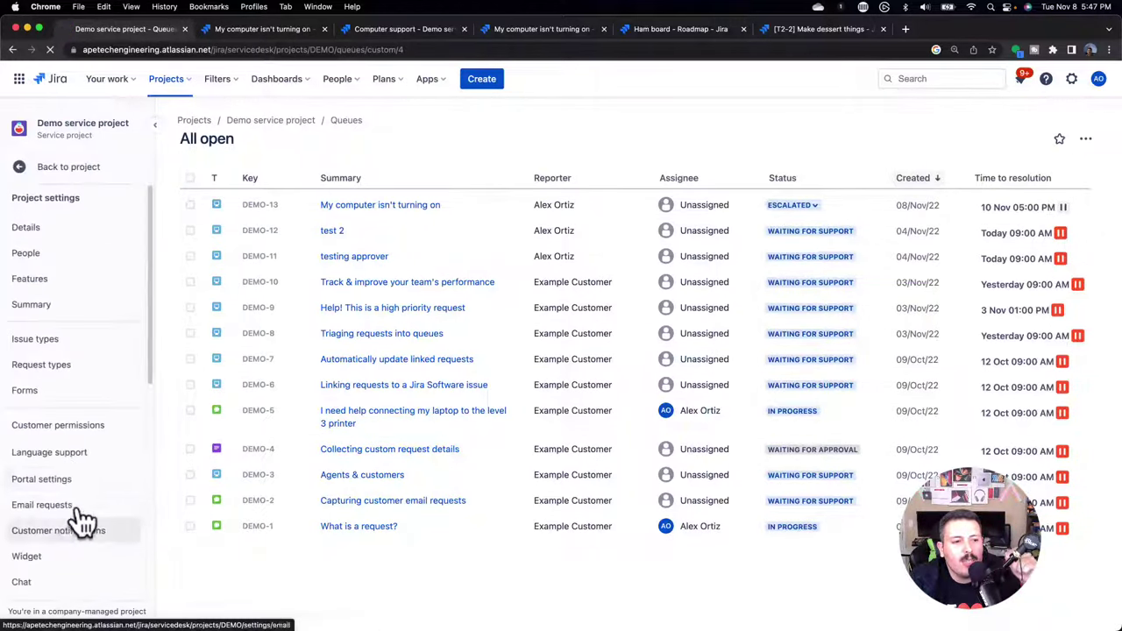
{"action": "left_click", "coordinate": [48, 366]}
{"action": "scroll", "coordinate": [698, 374], "scroll_direction": "down", "scroll_amount": 2}
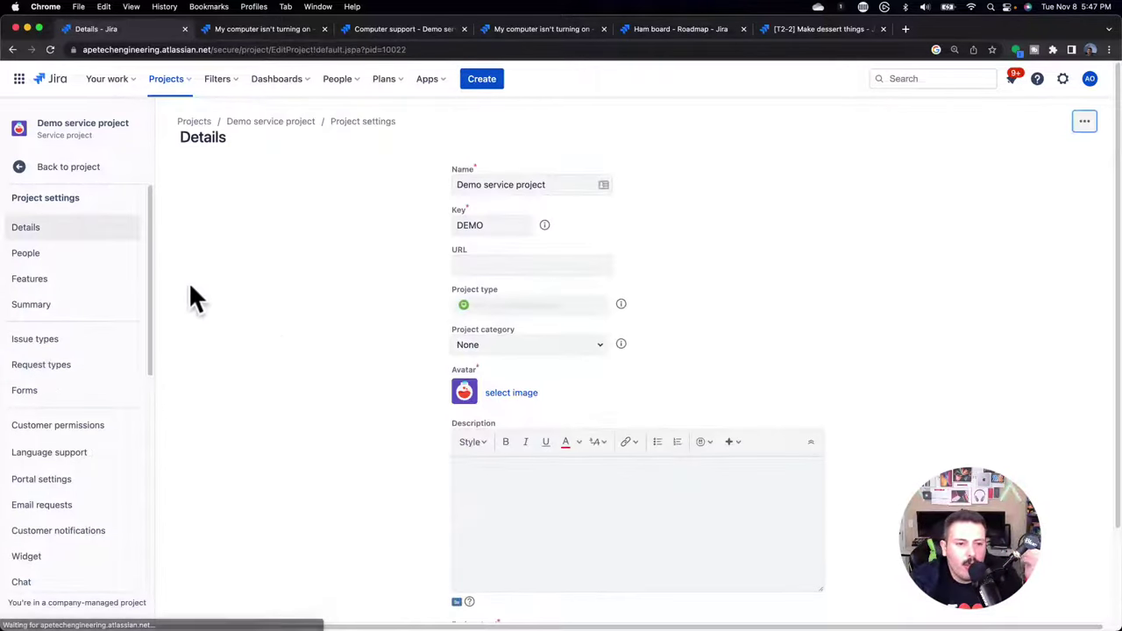
{"action": "left_click", "coordinate": [79, 366]}
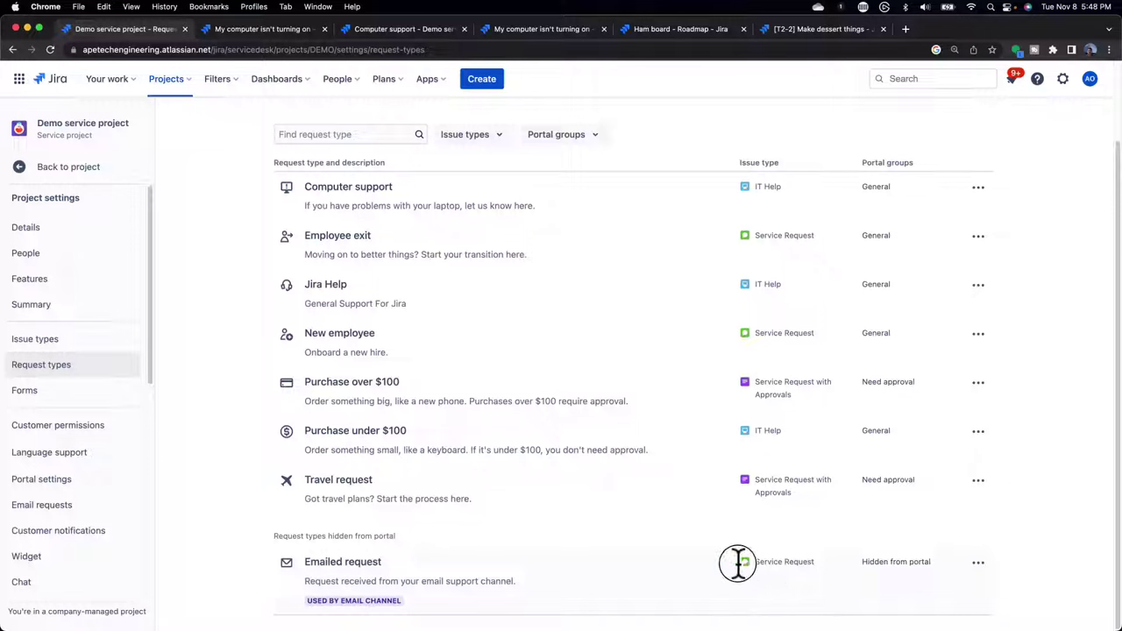
{"action": "left_click_drag", "start_coordinate": [734, 563], "coordinate": [833, 568]}
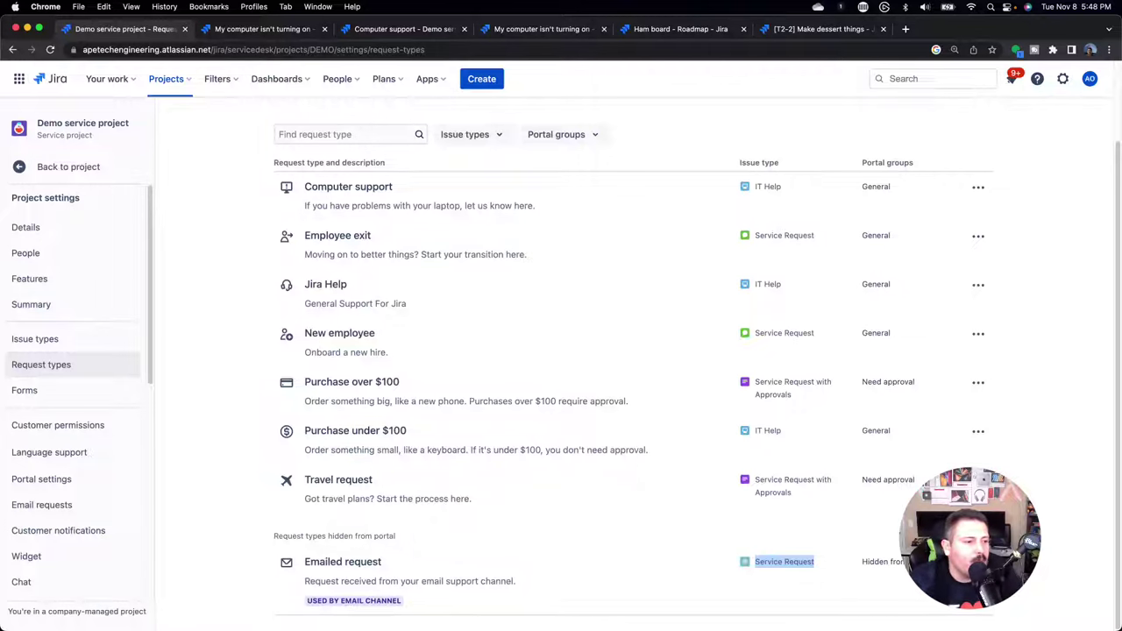
Open the project's customer notifications settings and review the list of notifications sent to customers
{"action": "left_click", "coordinate": [68, 535]}
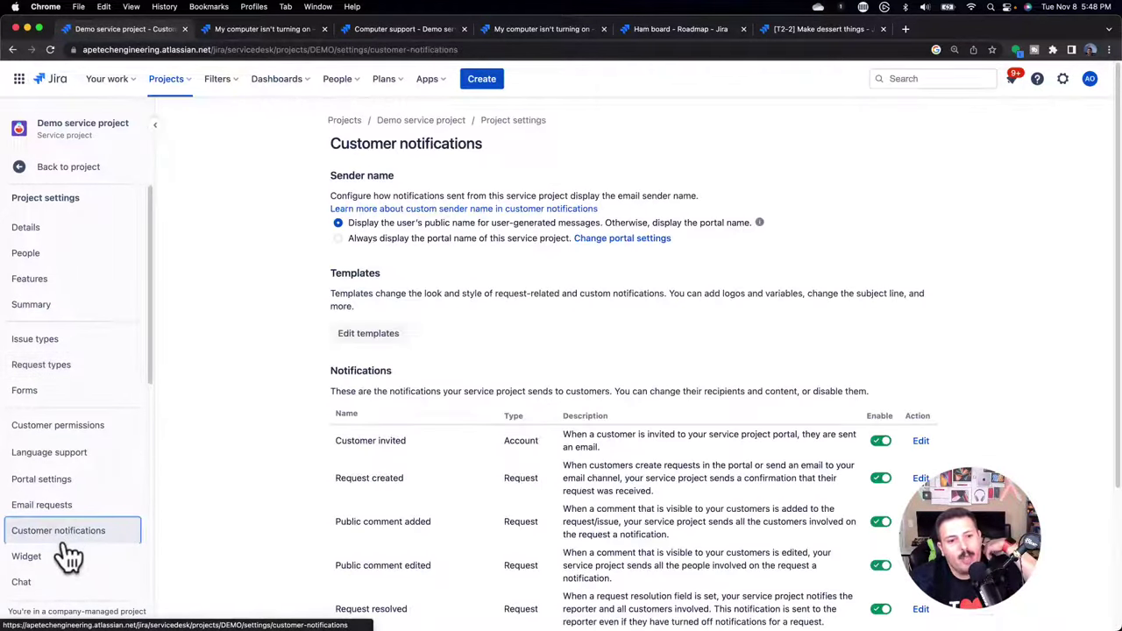
{"action": "scroll", "coordinate": [657, 451], "scroll_direction": "down", "scroll_amount": 3}
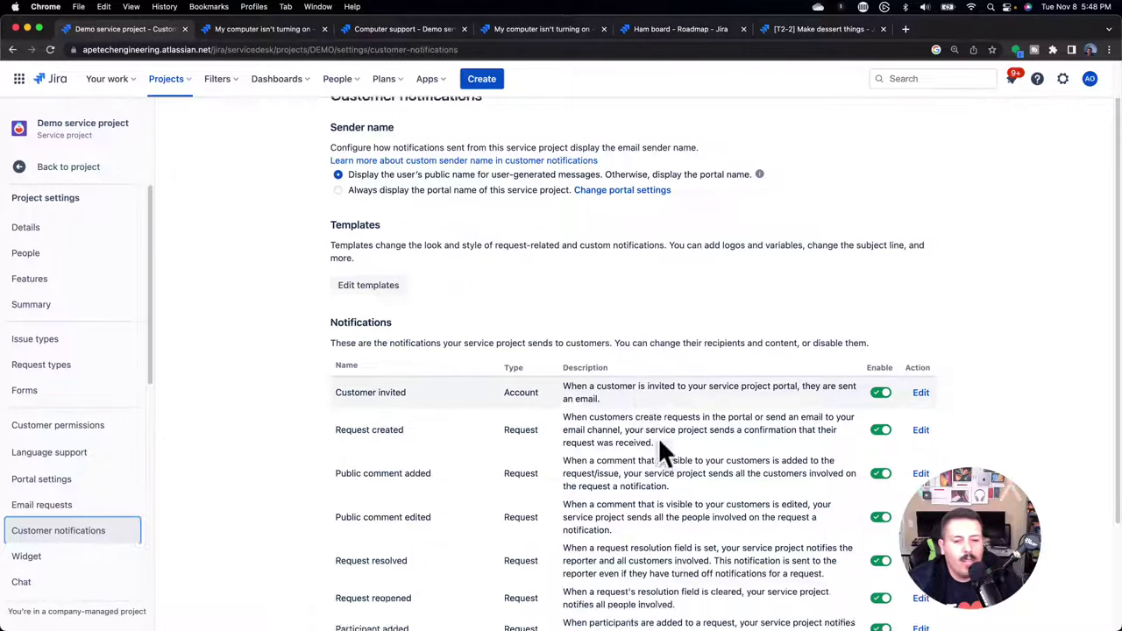
{"action": "scroll", "coordinate": [663, 435], "scroll_direction": "down", "scroll_amount": 1}
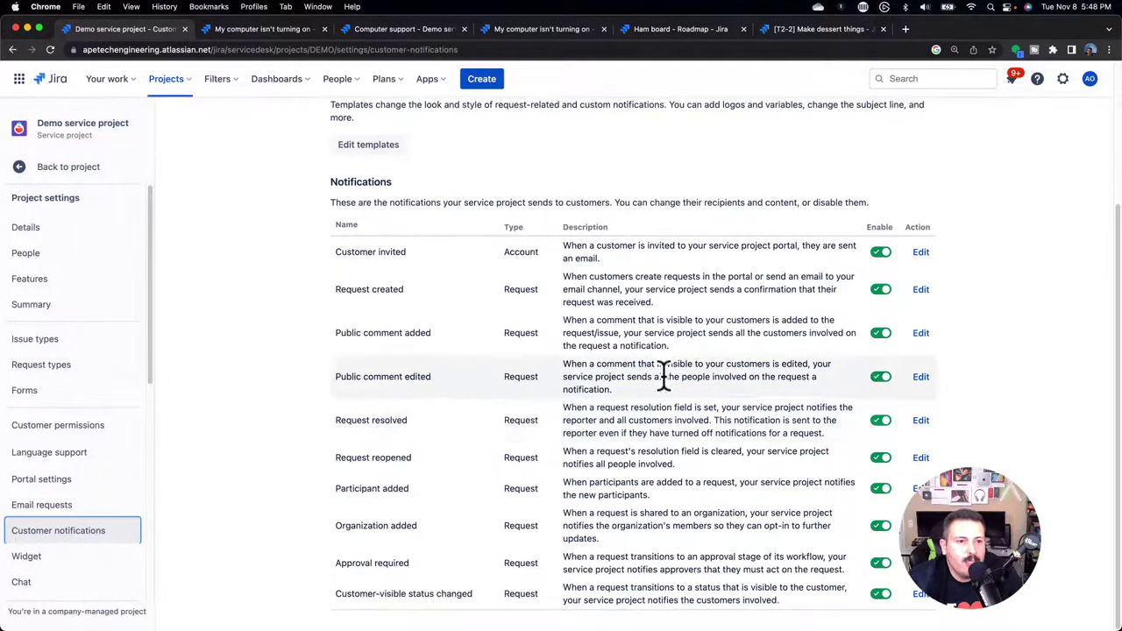
Open the "My computer isn't turning on" request DEMO-13 in the agent view and add the internal note "This is a rude comment"
{"action": "left_click", "coordinate": [281, 28]}
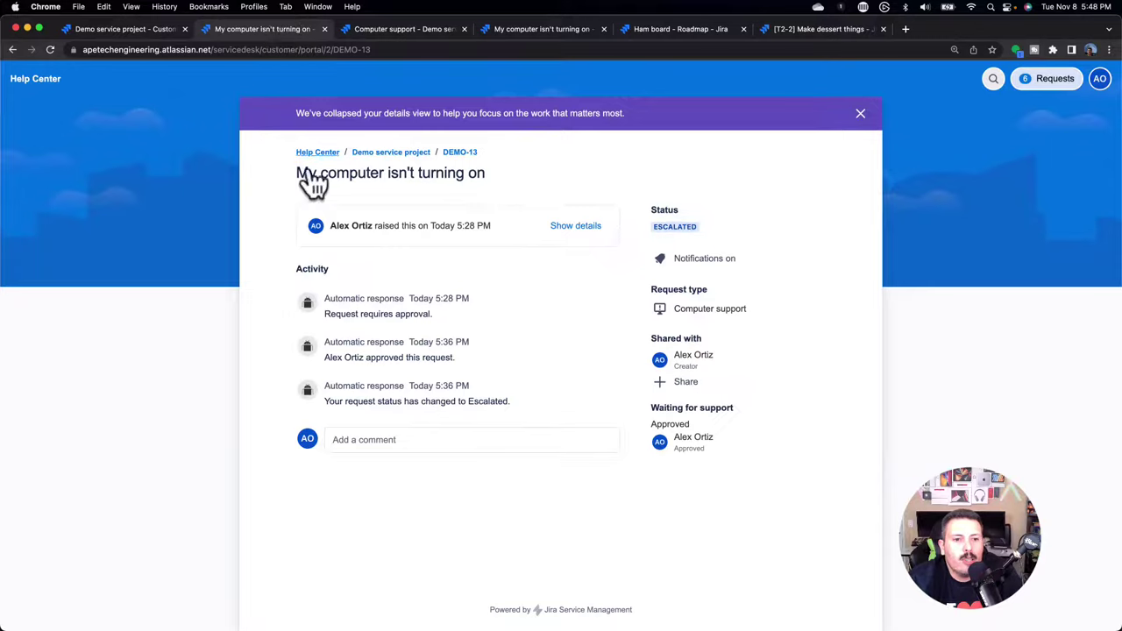
{"action": "left_click", "coordinate": [462, 153]}
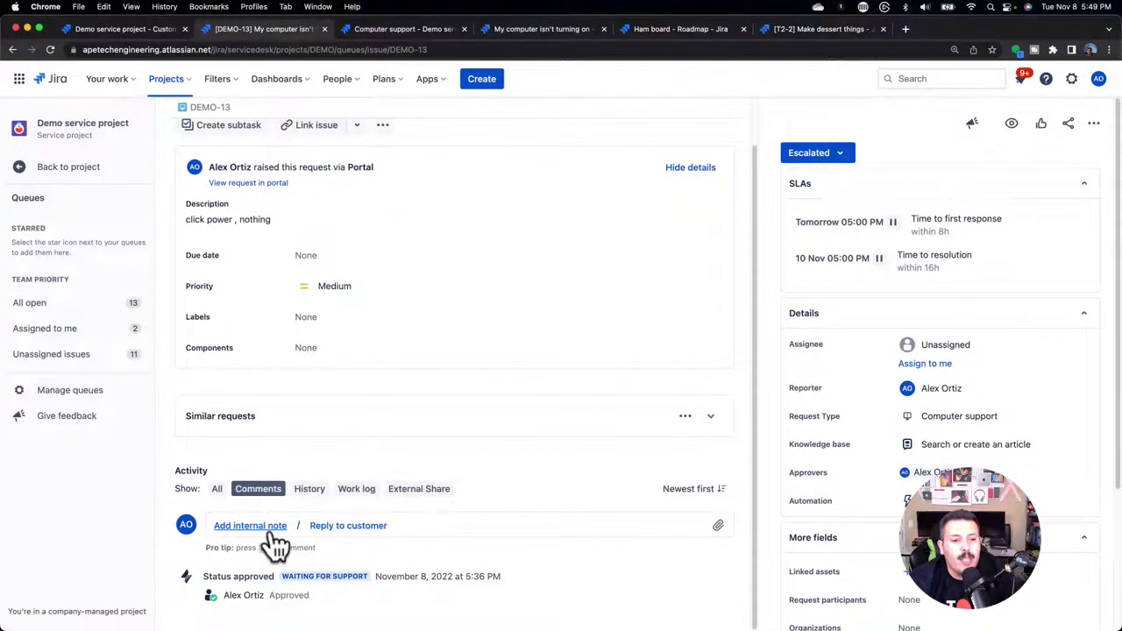
{"action": "left_click", "coordinate": [273, 527]}
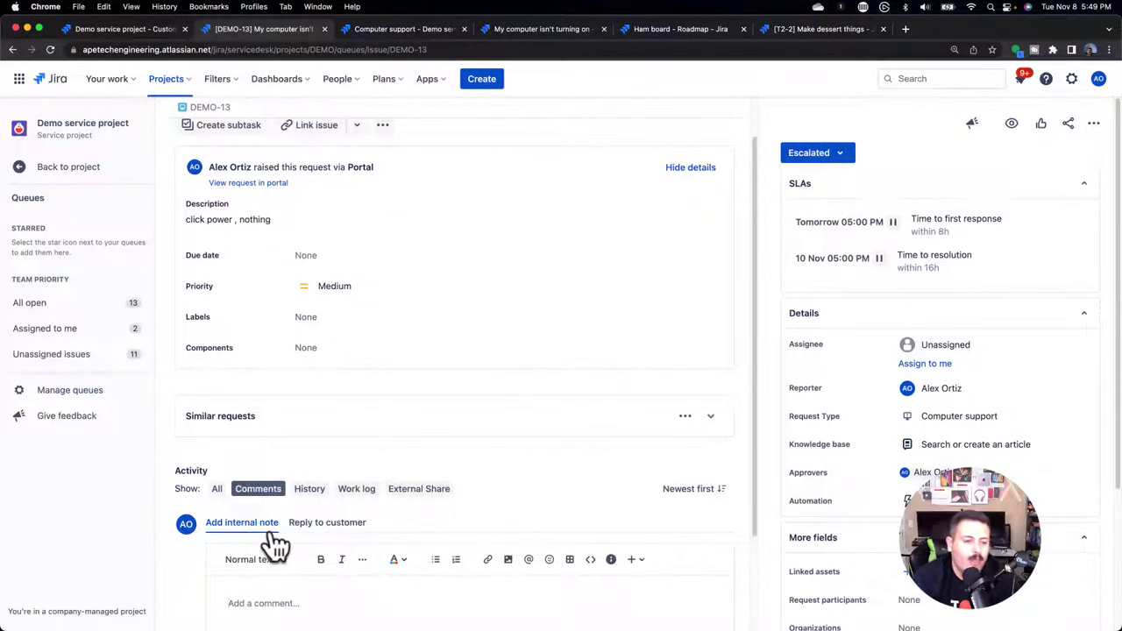
{"action": "type", "text": "This is a rude"}
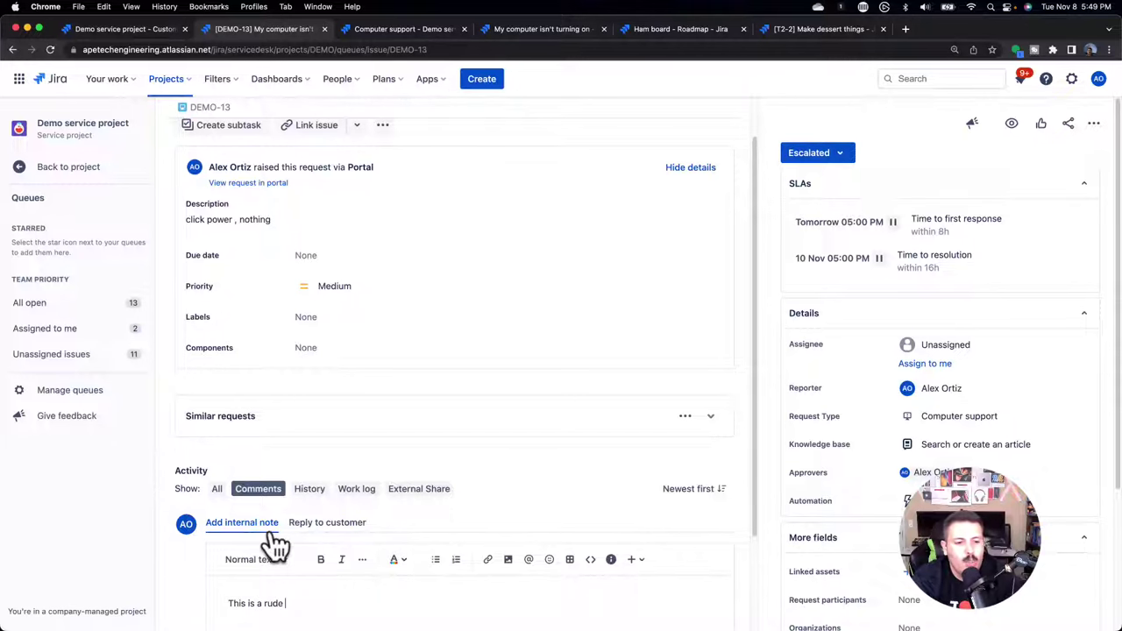
{"action": "type", "text": " commen"}
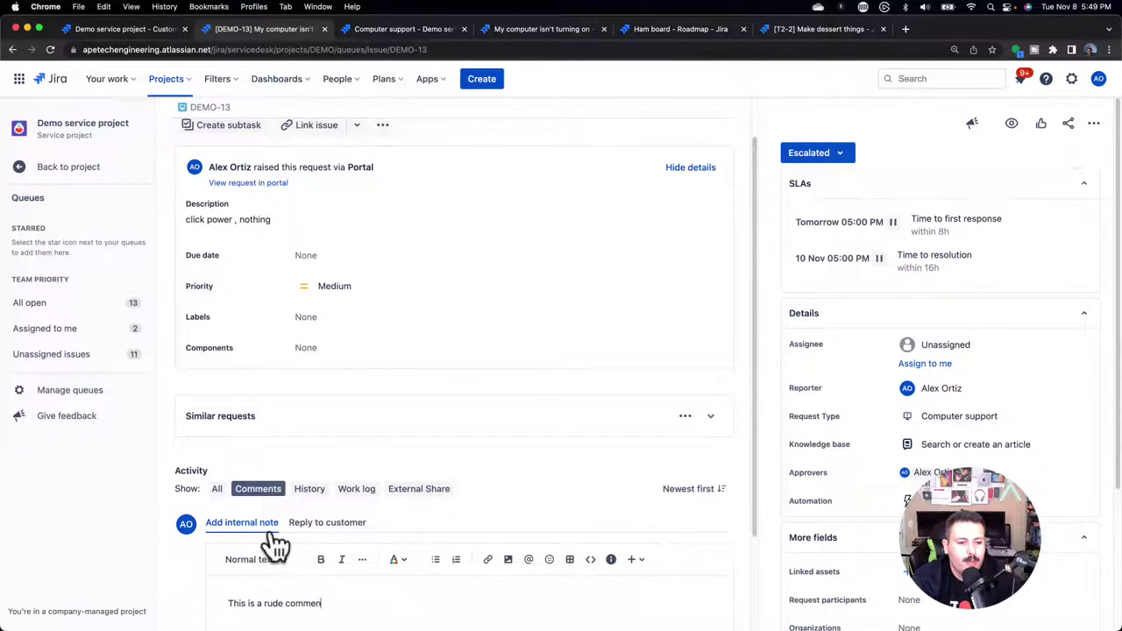
{"action": "type", "text": "t"}
{"action": "scroll", "coordinate": [269, 528], "scroll_direction": "down", "scroll_amount": 3}
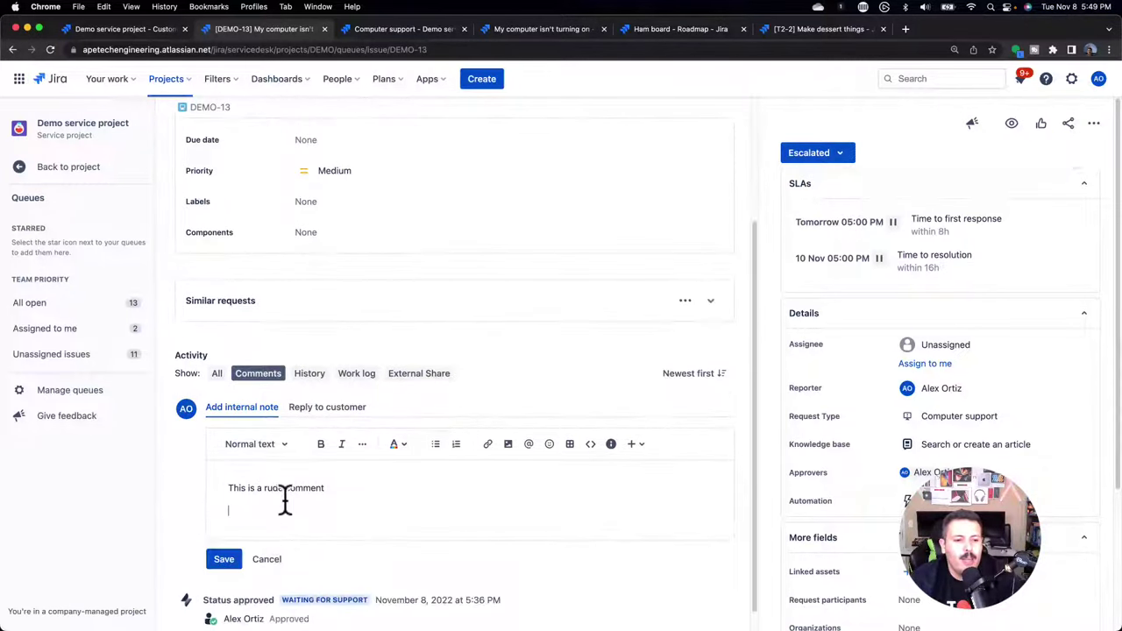
{"action": "left_click", "coordinate": [224, 560]}
{"action": "scroll", "coordinate": [302, 547], "scroll_direction": "down", "scroll_amount": 2}
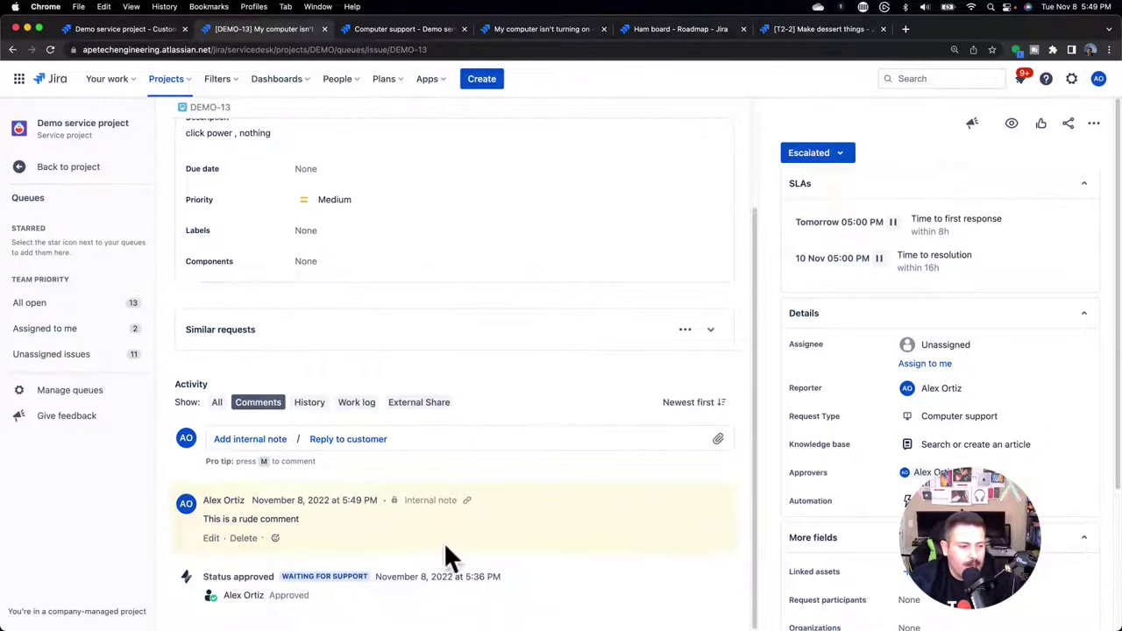
Leave the unsubmitted Computer support form and check DEMO-13's activity in the customer portal through the requests created by me
{"action": "scroll", "coordinate": [410, 490], "scroll_direction": "up", "scroll_amount": 3}
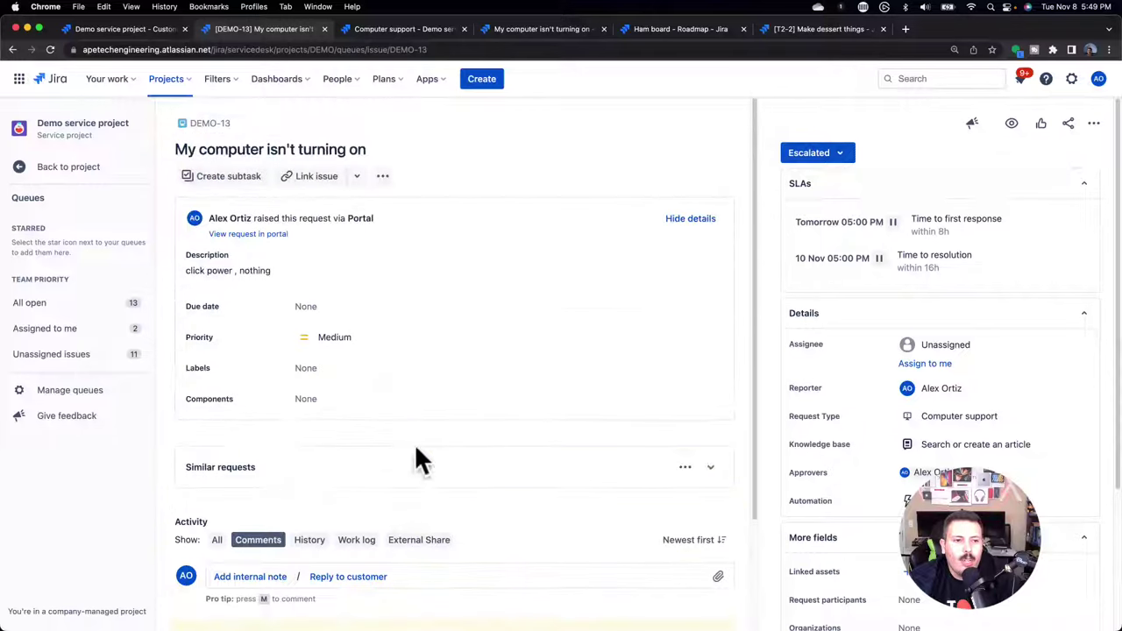
{"action": "left_click", "coordinate": [403, 31]}
{"action": "scroll", "coordinate": [656, 325], "scroll_direction": "up", "scroll_amount": 3}
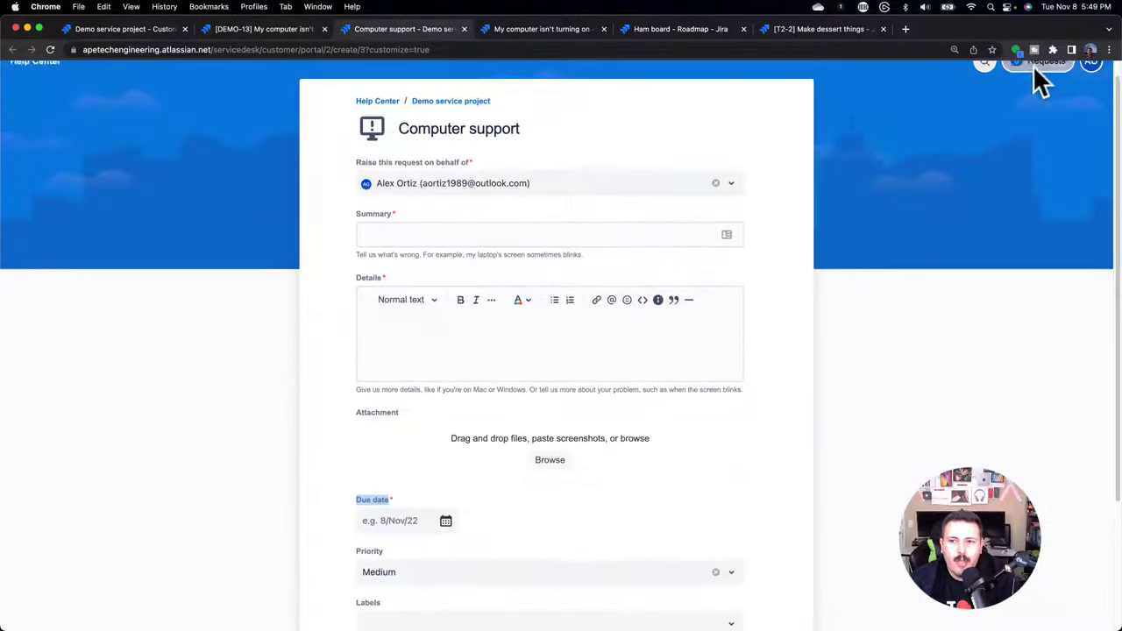
{"action": "left_click", "coordinate": [1039, 88]}
{"action": "left_click", "coordinate": [998, 126]}
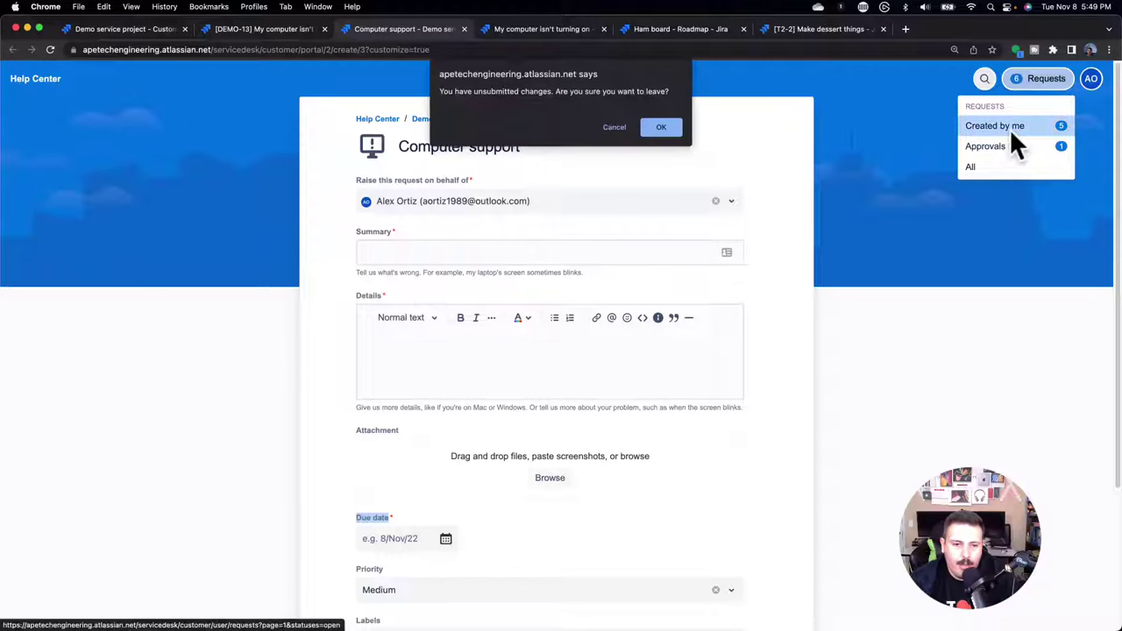
{"action": "left_click", "coordinate": [659, 127]}
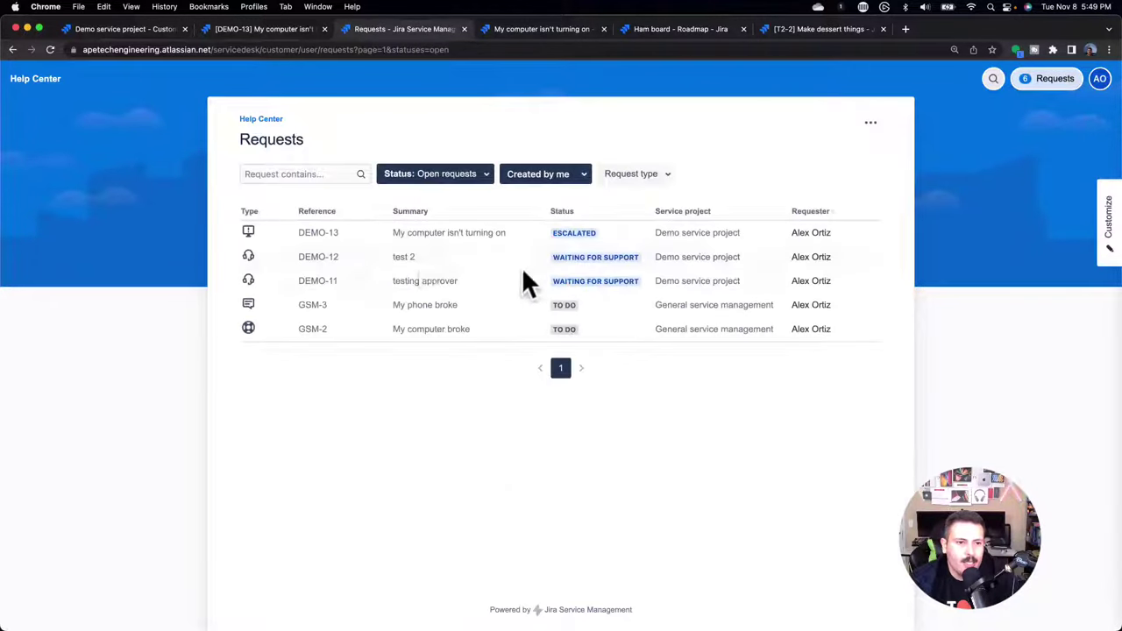
{"action": "left_click", "coordinate": [318, 234]}
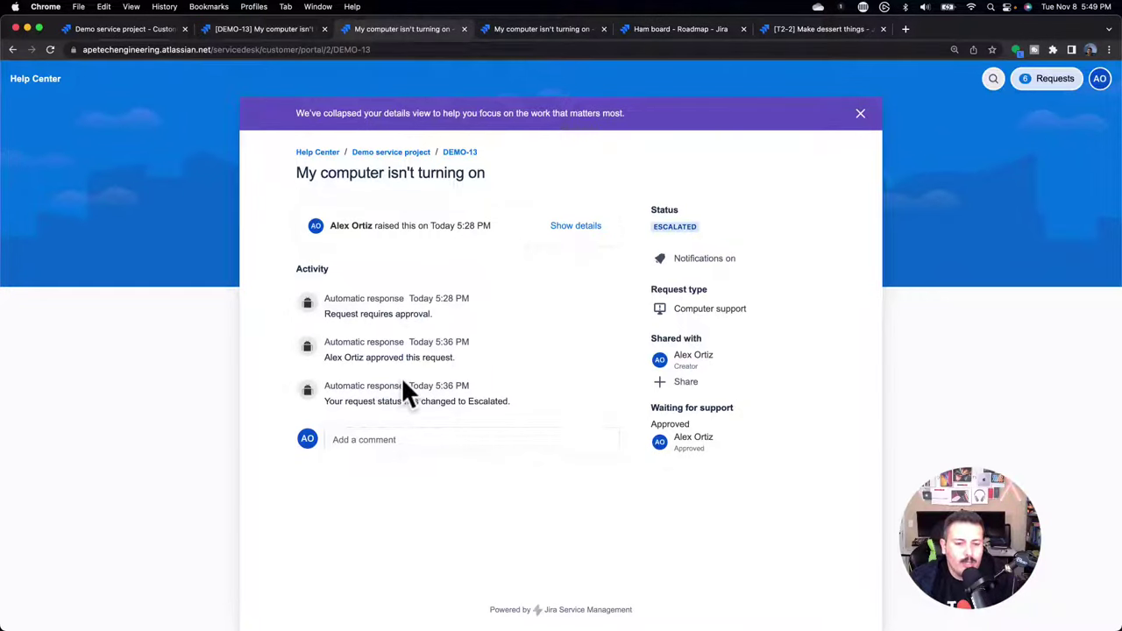
Reply to the customer on the DEMO-13 issue in the agent view with "What's your name?"
{"action": "left_click", "coordinate": [245, 29]}
{"action": "scroll", "coordinate": [408, 500], "scroll_direction": "down", "scroll_amount": 3}
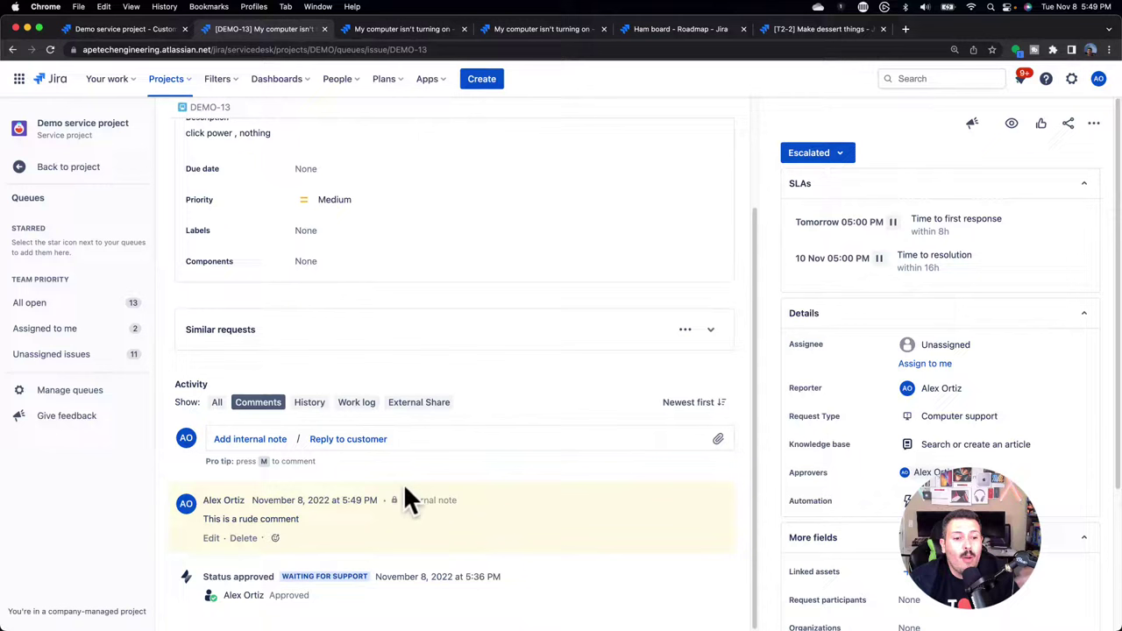
{"action": "left_click", "coordinate": [351, 441]}
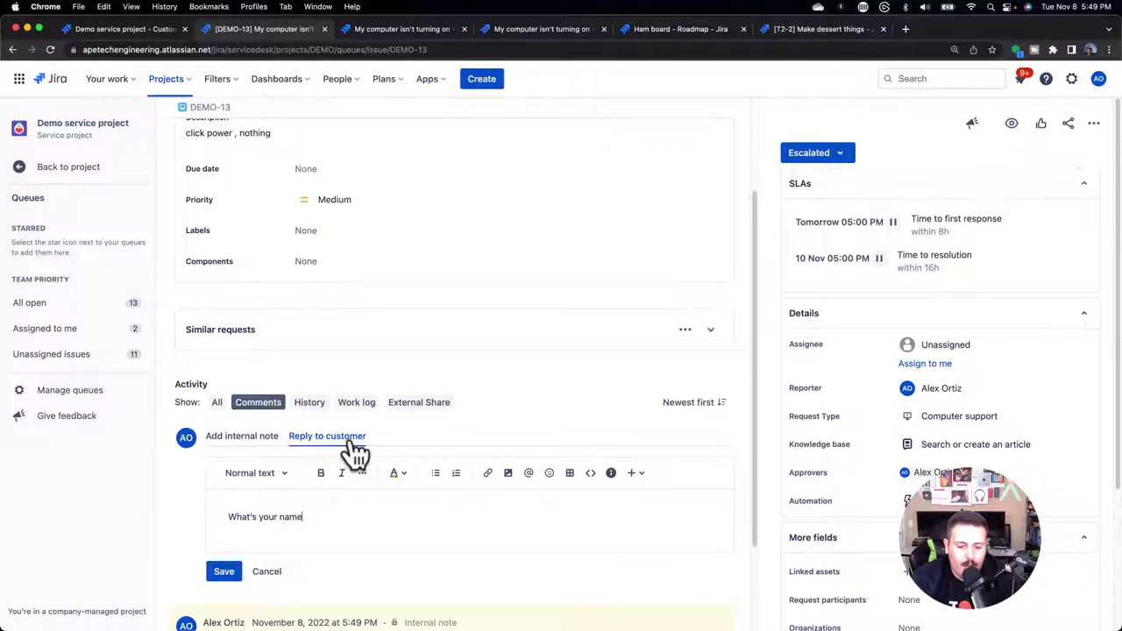
{"action": "left_click", "coordinate": [234, 570]}
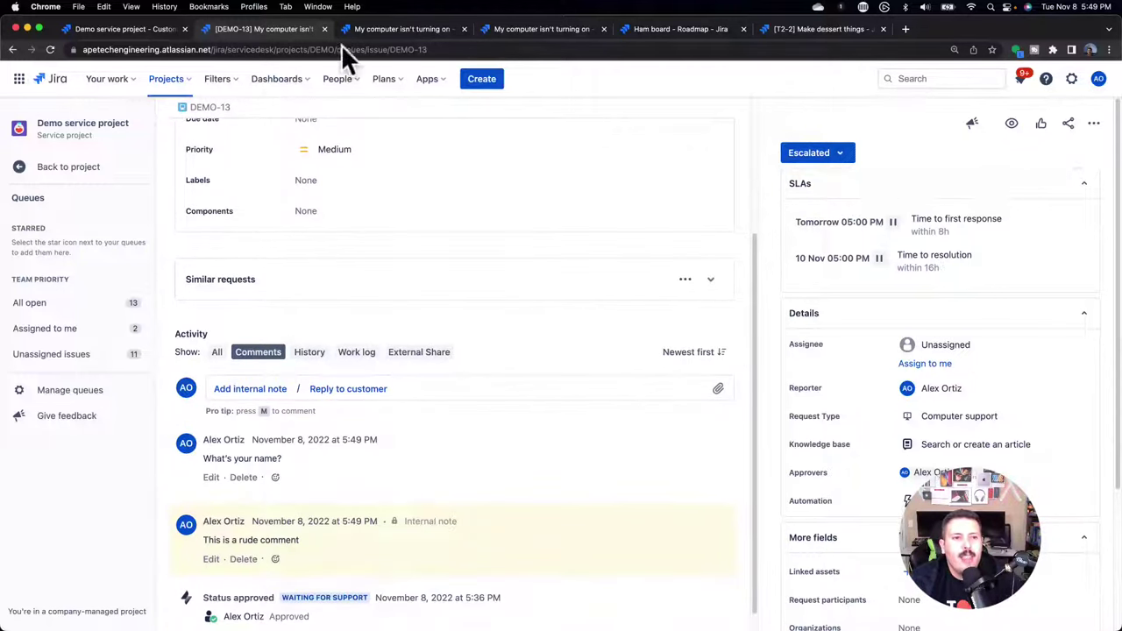
Reload DEMO-13 in the customer portal, answer the question with a comment giving a first name, and return to the agent view
{"action": "left_click", "coordinate": [386, 29]}
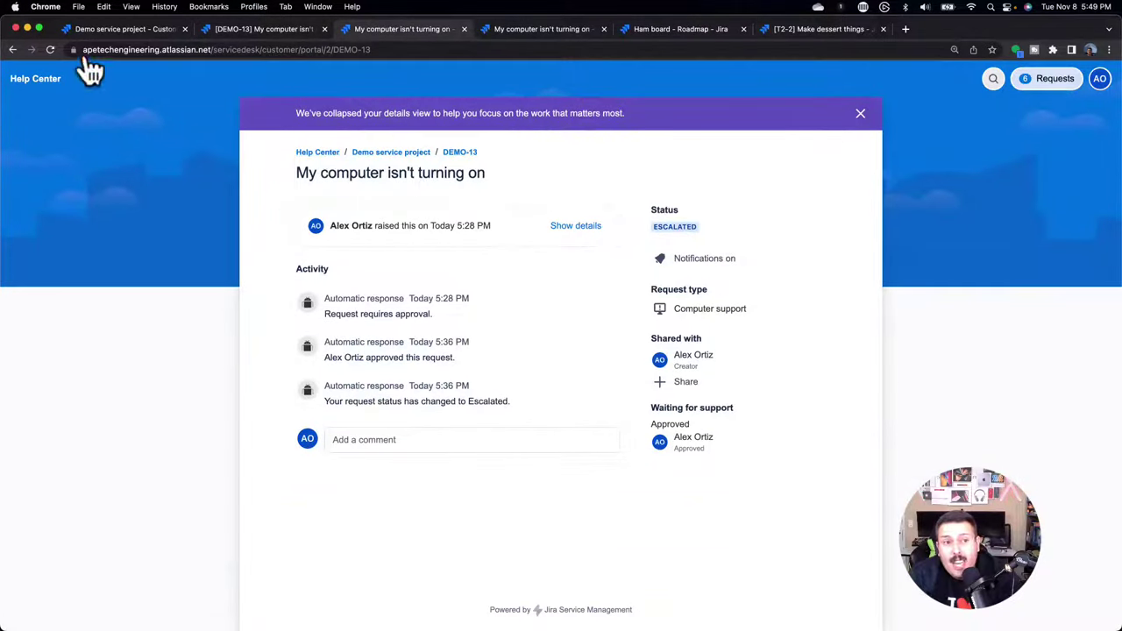
{"action": "left_click", "coordinate": [54, 50]}
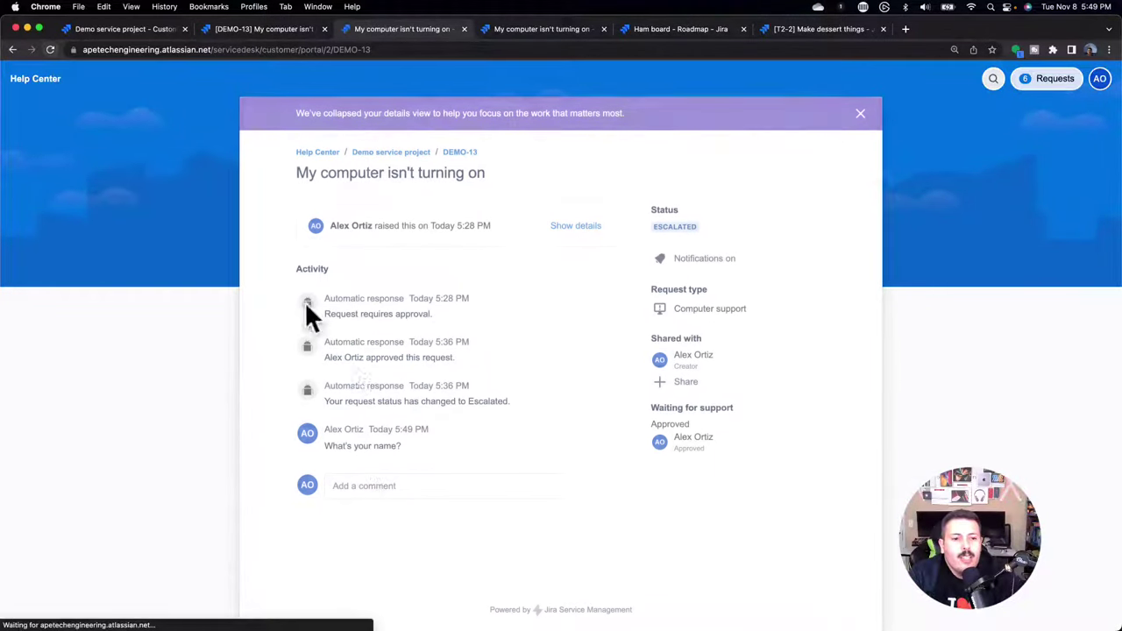
{"action": "left_click_drag", "start_coordinate": [322, 450], "coordinate": [401, 446]}
{"action": "left_click", "coordinate": [409, 485]}
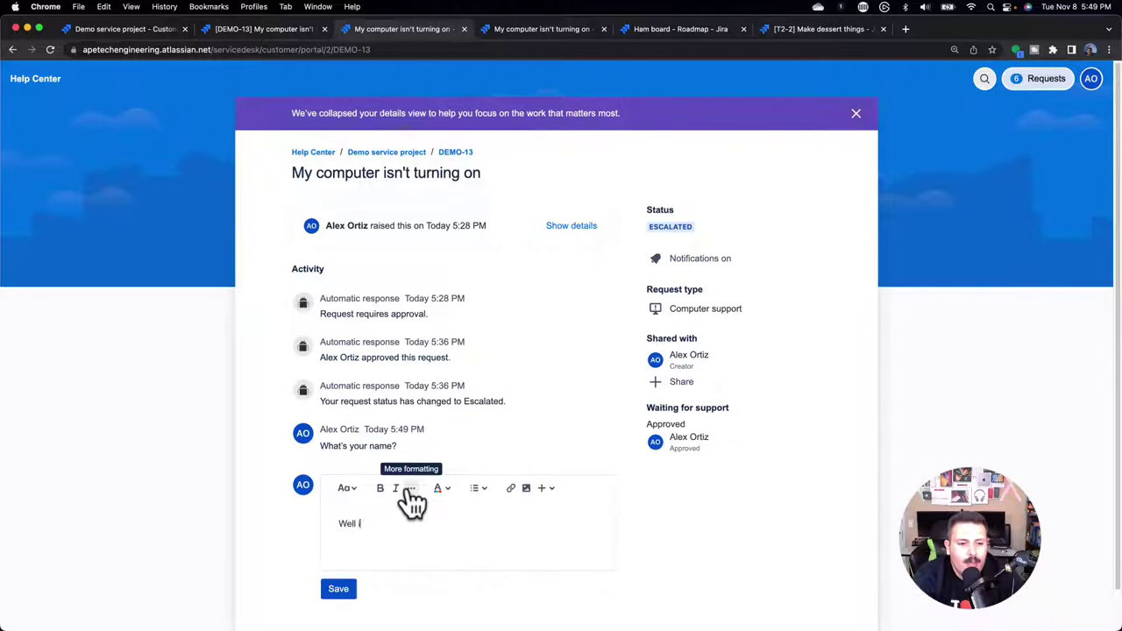
{"action": "left_click", "coordinate": [342, 589]}
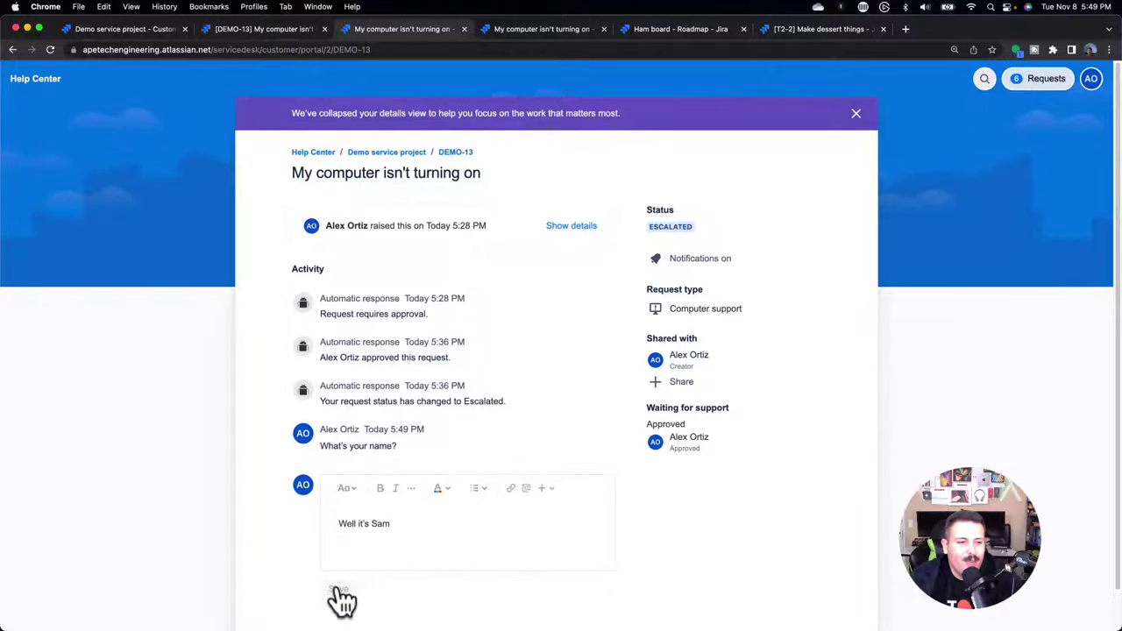
{"action": "left_click", "coordinate": [272, 29]}
{"action": "scroll", "coordinate": [304, 445], "scroll_direction": "down", "scroll_amount": 1}
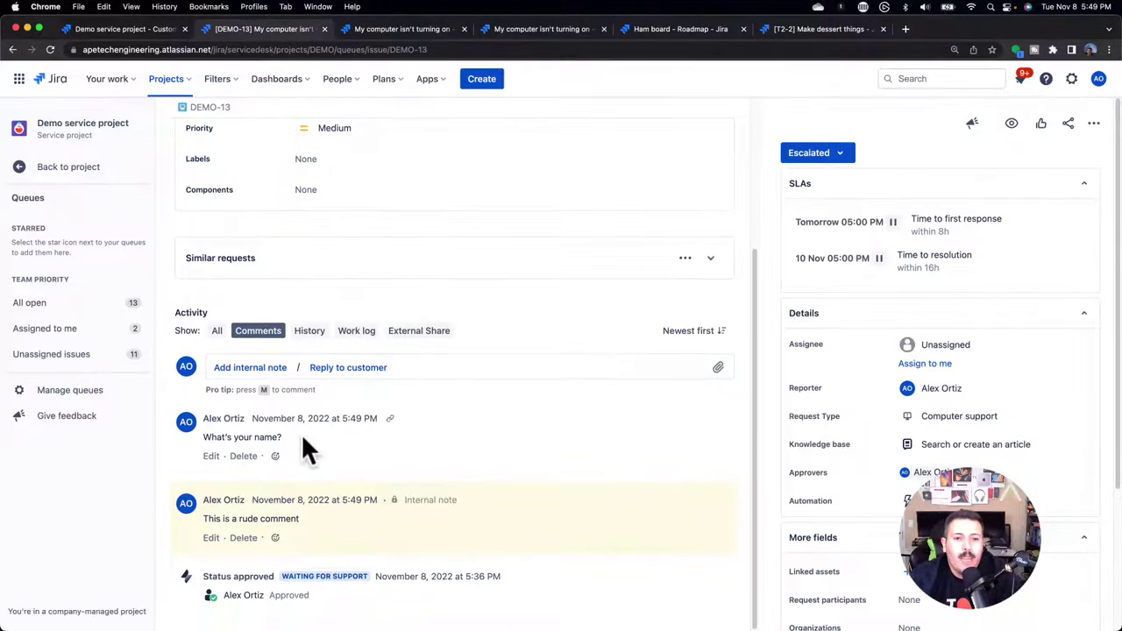
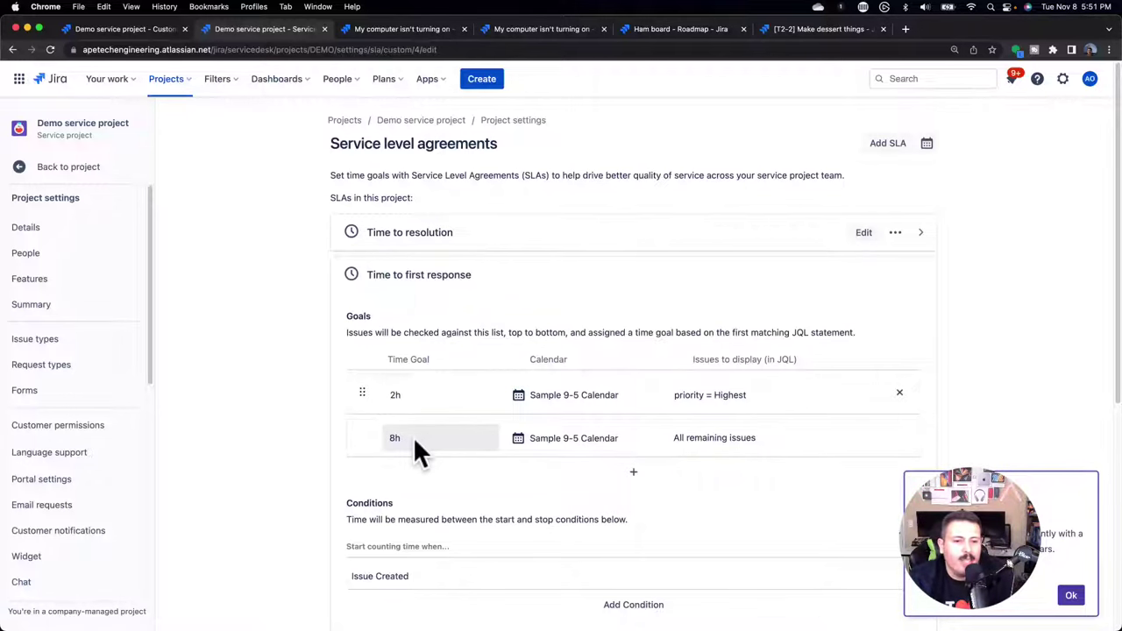
Review the goals and conditions of the Time to first response SLA, including the options available for starting the time count
{"action": "scroll", "coordinate": [412, 436], "scroll_direction": "down", "scroll_amount": 5}
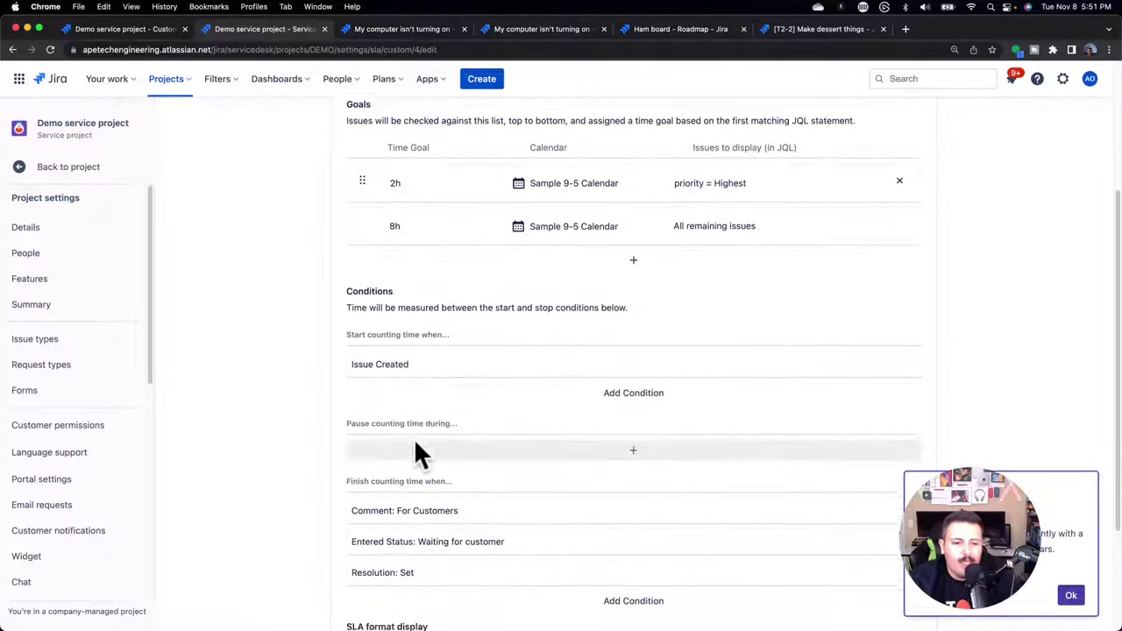
{"action": "scroll", "coordinate": [414, 441], "scroll_direction": "down", "scroll_amount": 5}
{"action": "scroll", "coordinate": [413, 451], "scroll_direction": "up", "scroll_amount": 6}
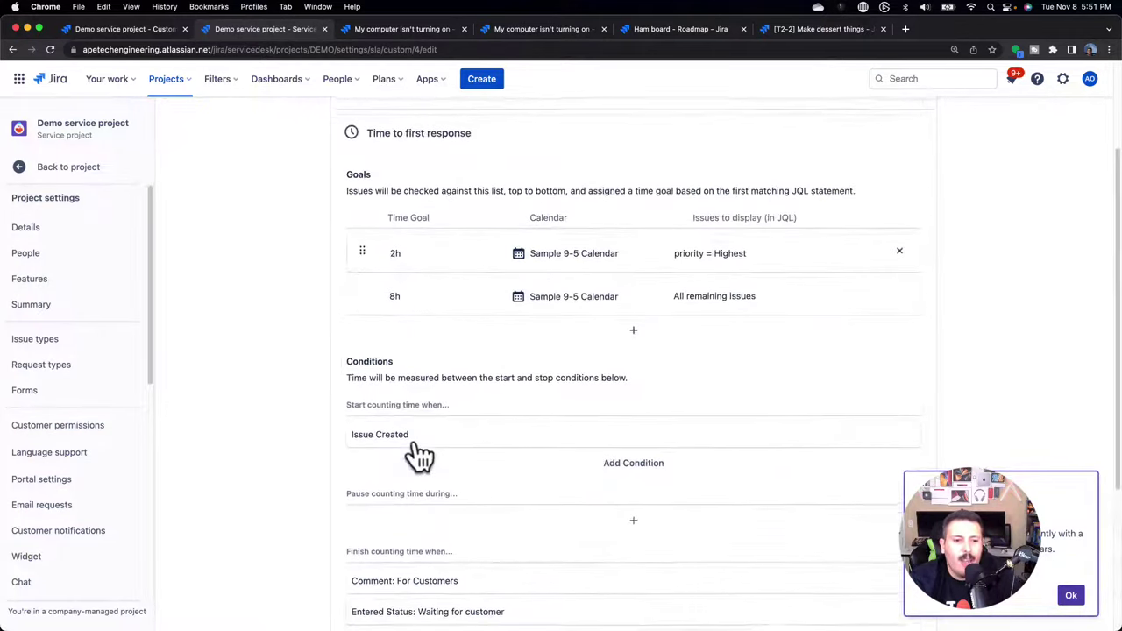
{"action": "left_click", "coordinate": [618, 474]}
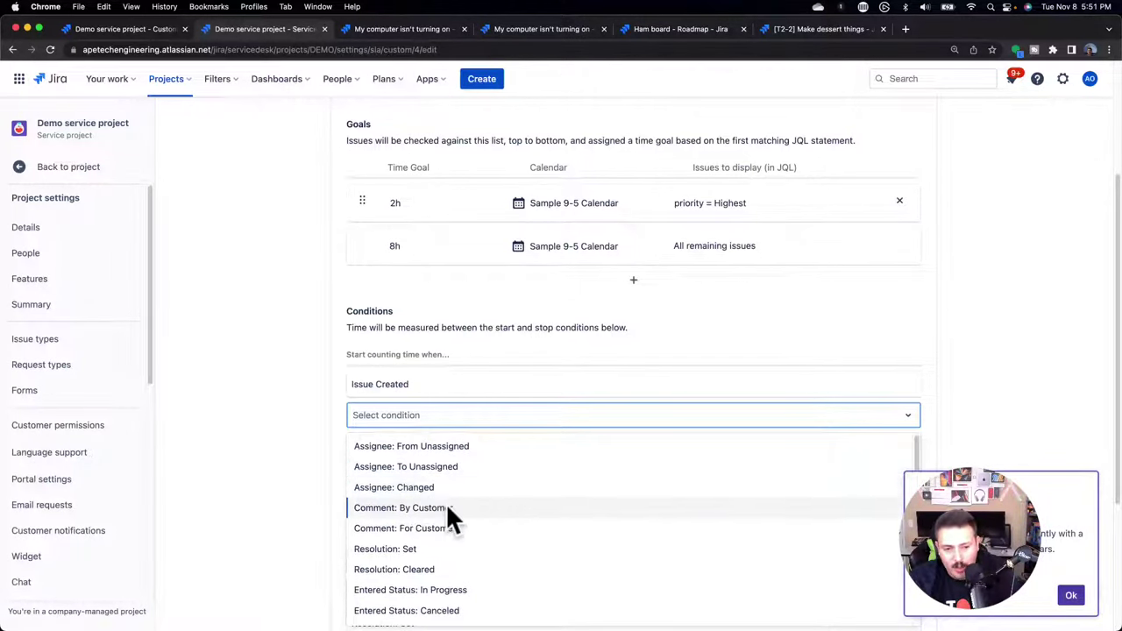
{"action": "scroll", "coordinate": [446, 504], "scroll_direction": "down", "scroll_amount": 1}
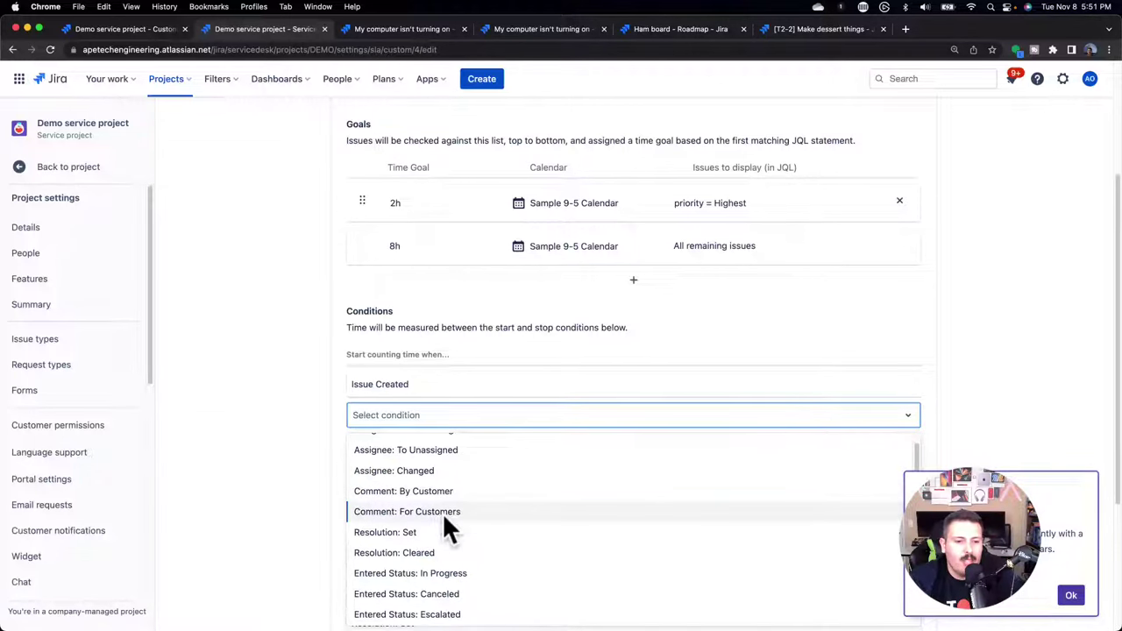
{"action": "scroll", "coordinate": [442, 512], "scroll_direction": "down", "scroll_amount": 1}
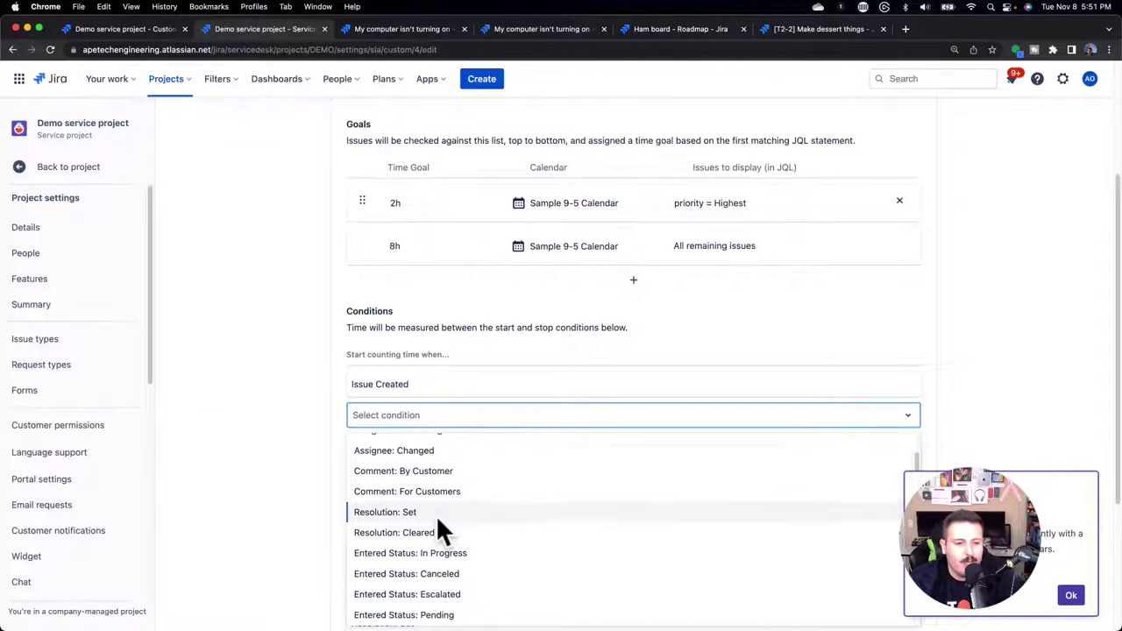
{"action": "scroll", "coordinate": [436, 512], "scroll_direction": "down", "scroll_amount": 4}
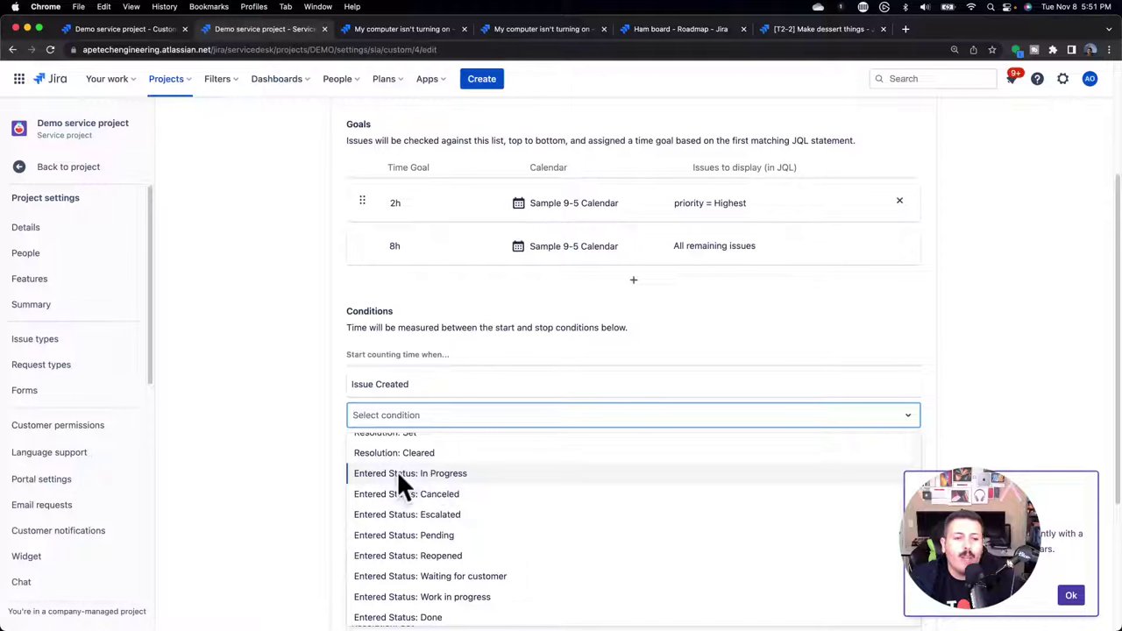
{"action": "scroll", "coordinate": [387, 491], "scroll_direction": "down", "scroll_amount": 3}
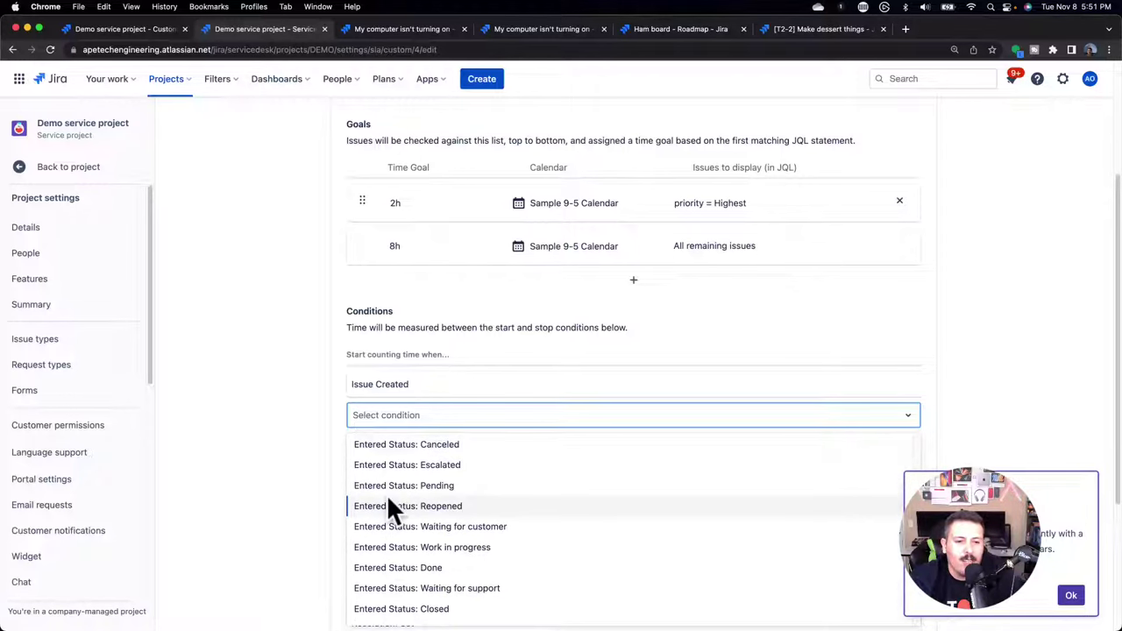
{"action": "scroll", "coordinate": [386, 494], "scroll_direction": "down", "scroll_amount": 3}
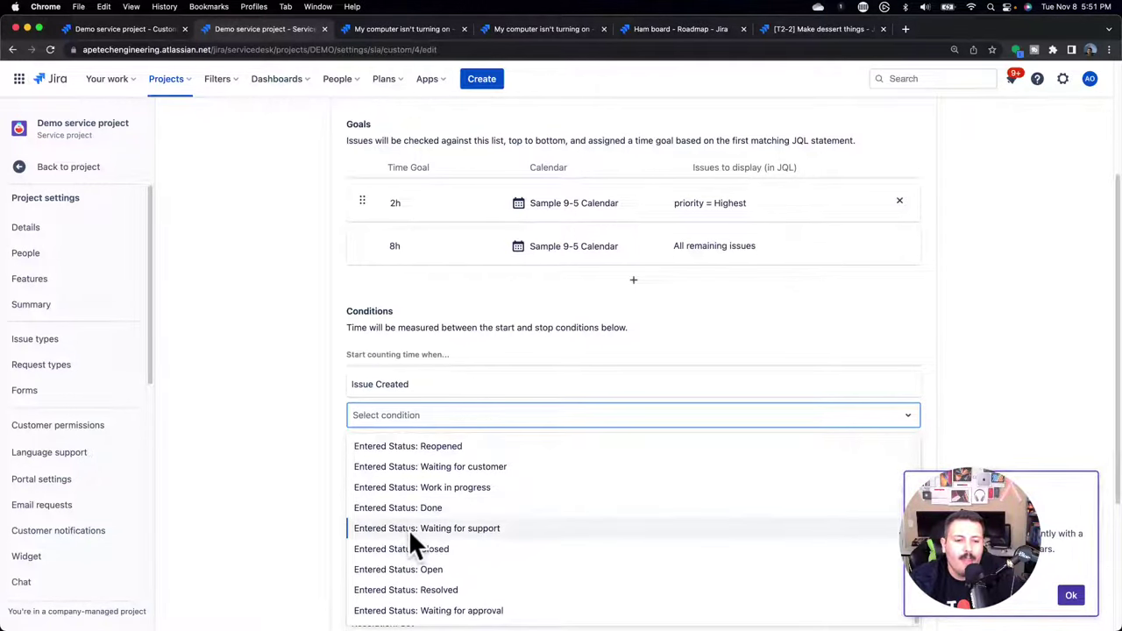
{"action": "scroll", "coordinate": [309, 526], "scroll_direction": "down", "scroll_amount": 1}
{"action": "left_click", "coordinate": [255, 487]}
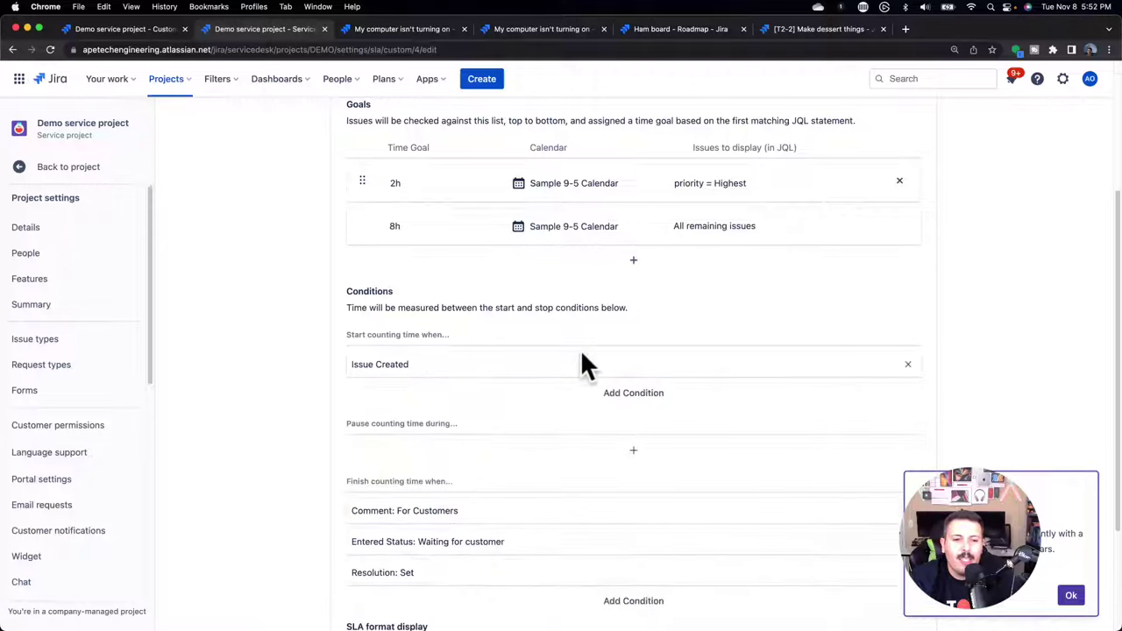
Add Status: Pending as a condition that pauses time counting in the Time to first response SLA
{"action": "left_click_drag", "start_coordinate": [346, 341], "coordinate": [454, 342]}
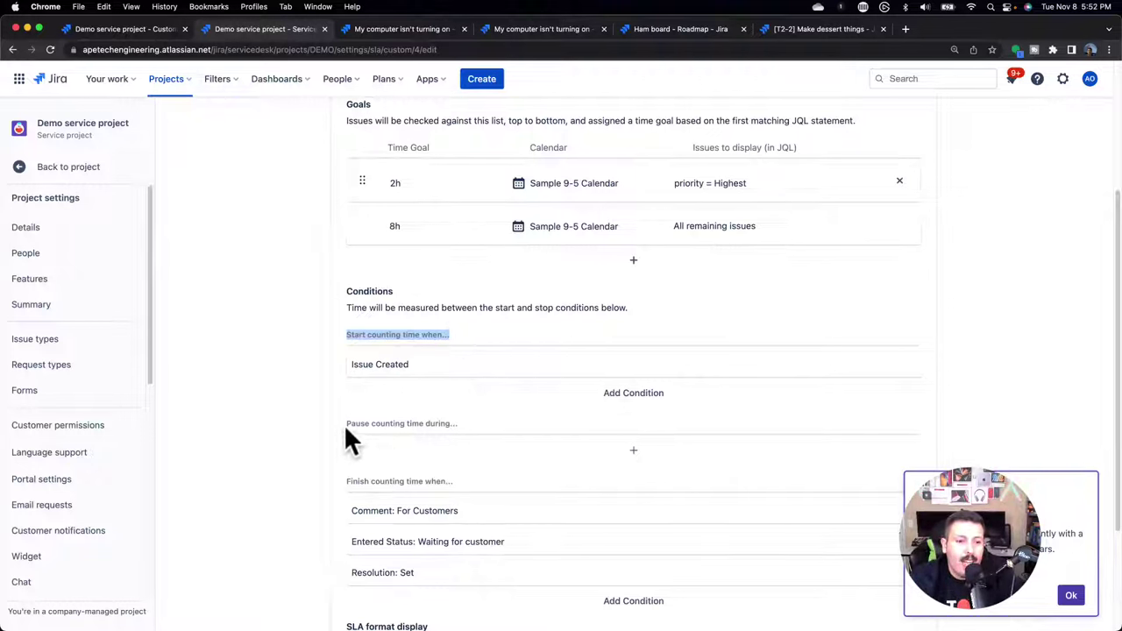
{"action": "left_click_drag", "start_coordinate": [344, 425], "coordinate": [418, 431]}
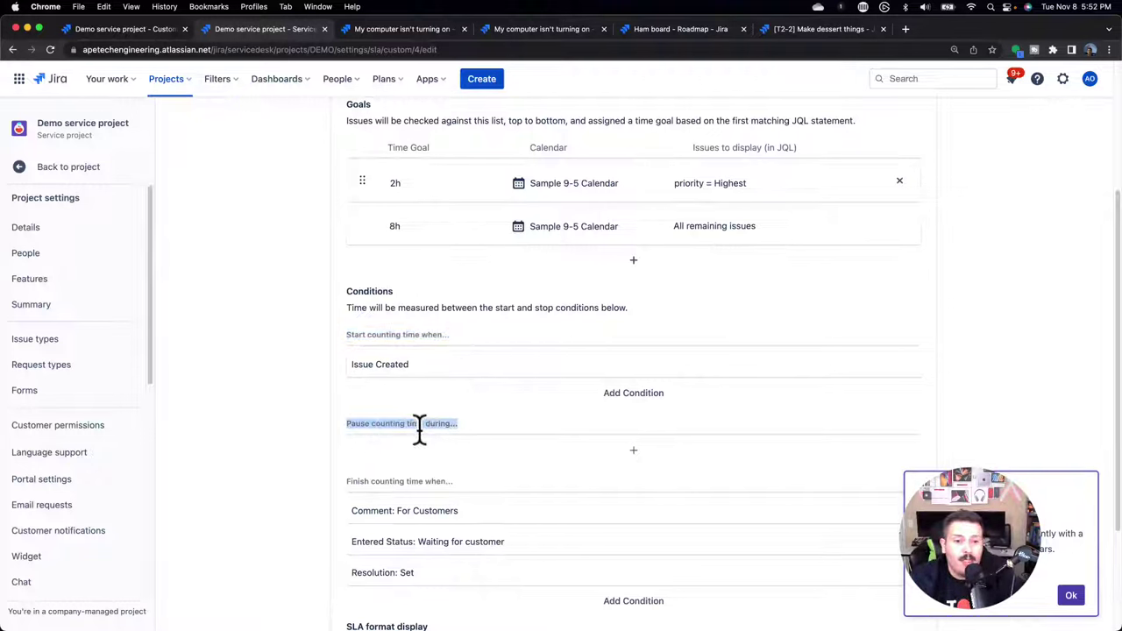
{"action": "left_click", "coordinate": [636, 454]}
{"action": "scroll", "coordinate": [561, 495], "scroll_direction": "down", "scroll_amount": 1}
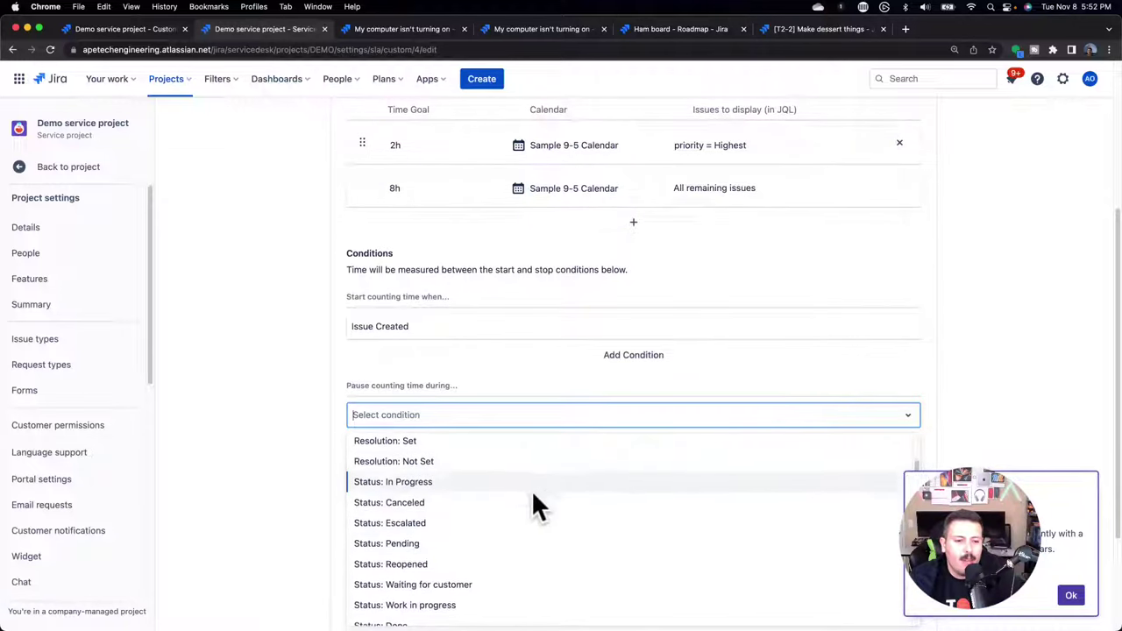
{"action": "left_click", "coordinate": [402, 541]}
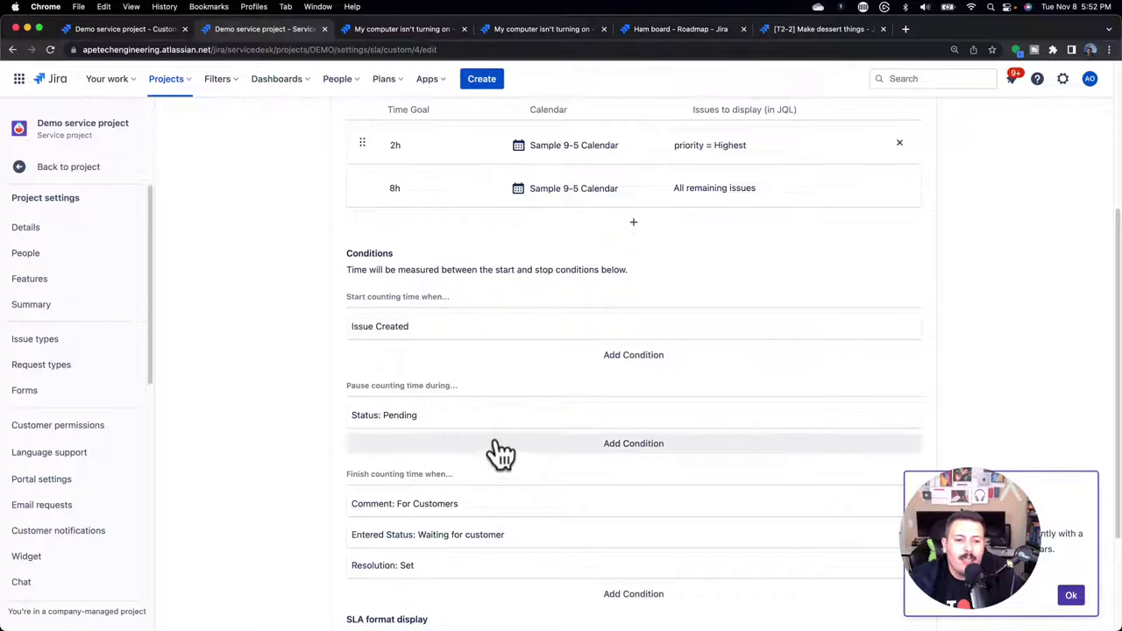
Add Status: Waiting for customer as a second condition that pauses time counting in the Time to first response SLA
{"action": "left_click", "coordinate": [645, 445]}
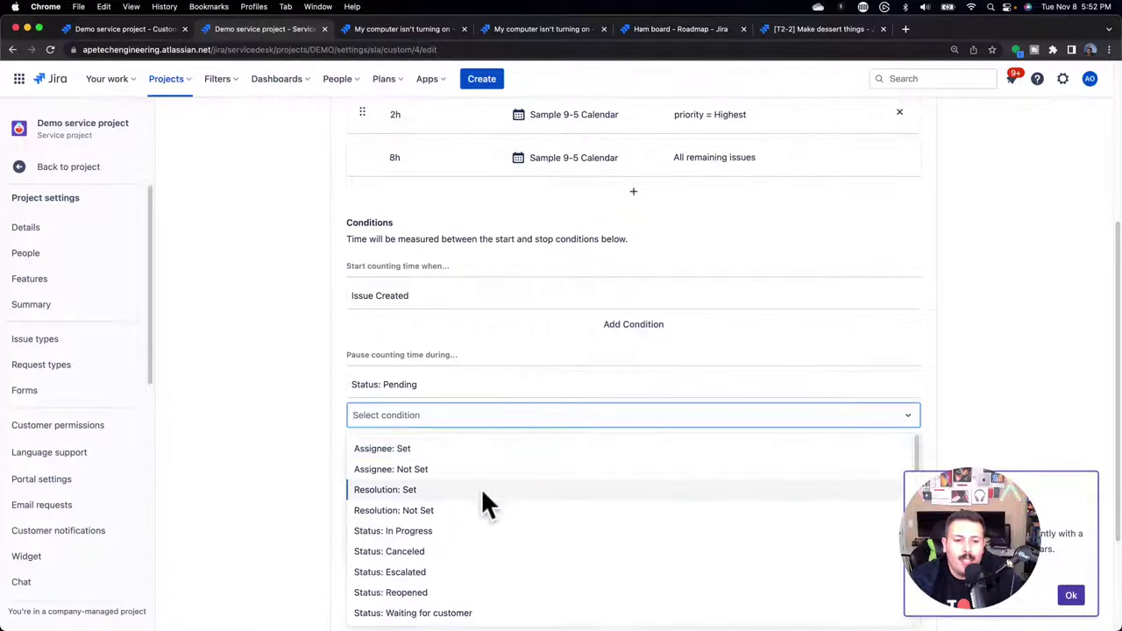
{"action": "scroll", "coordinate": [477, 508], "scroll_direction": "down", "scroll_amount": 3}
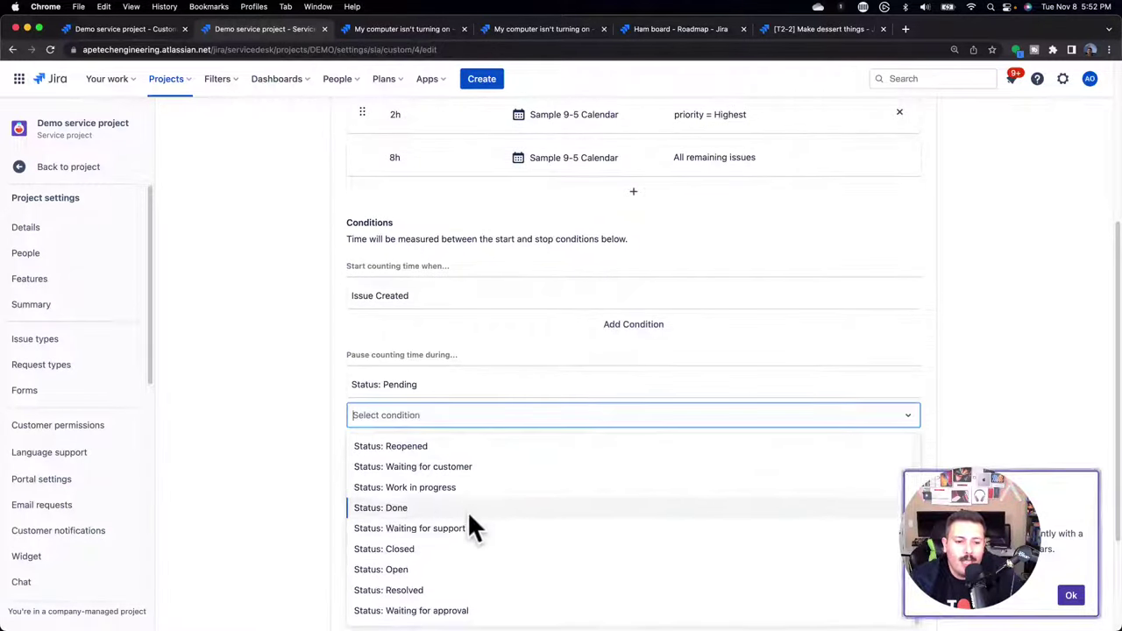
{"action": "left_click", "coordinate": [469, 467]}
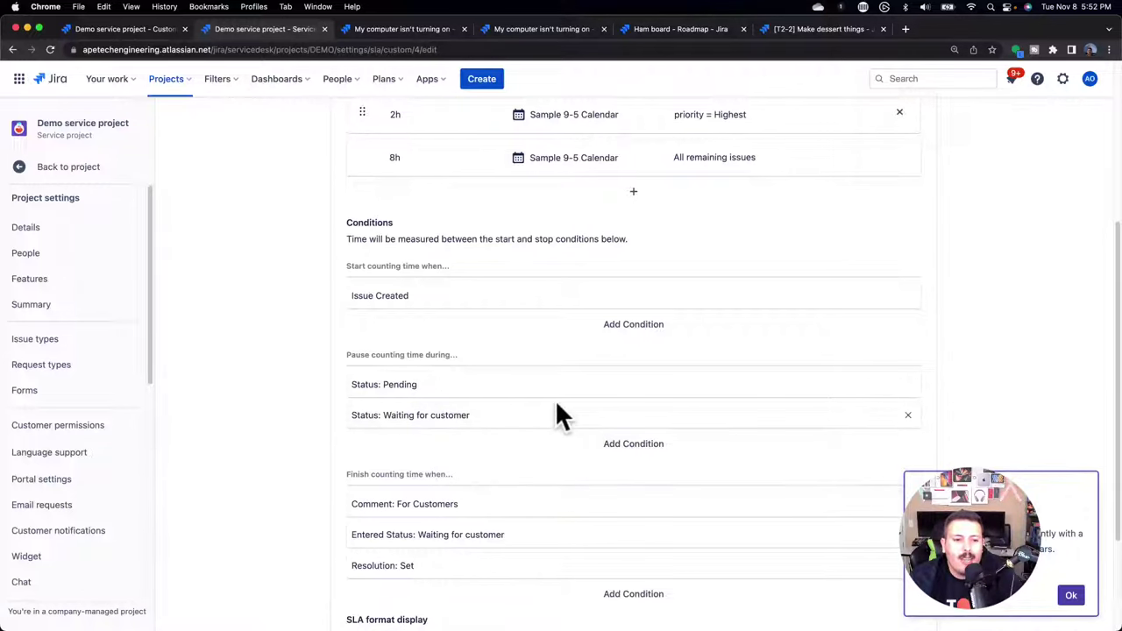
Review the Time to first response SLA's finish conditions and display format, and discard the edits made to it
{"action": "scroll", "coordinate": [554, 404], "scroll_direction": "down", "scroll_amount": 3}
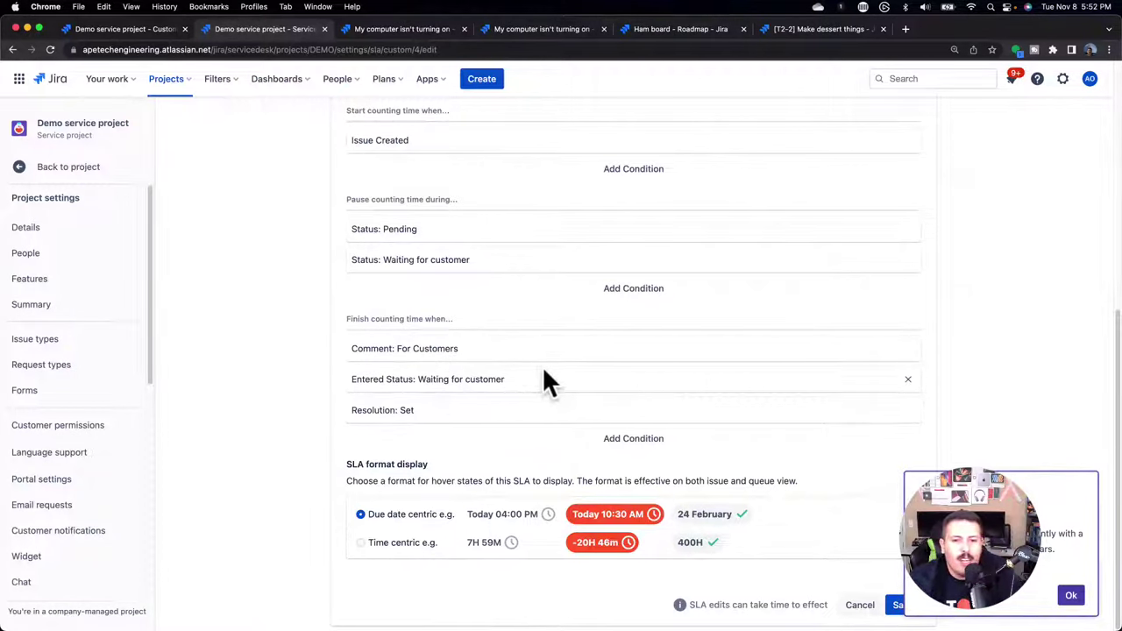
{"action": "scroll", "coordinate": [544, 380], "scroll_direction": "up", "scroll_amount": 5}
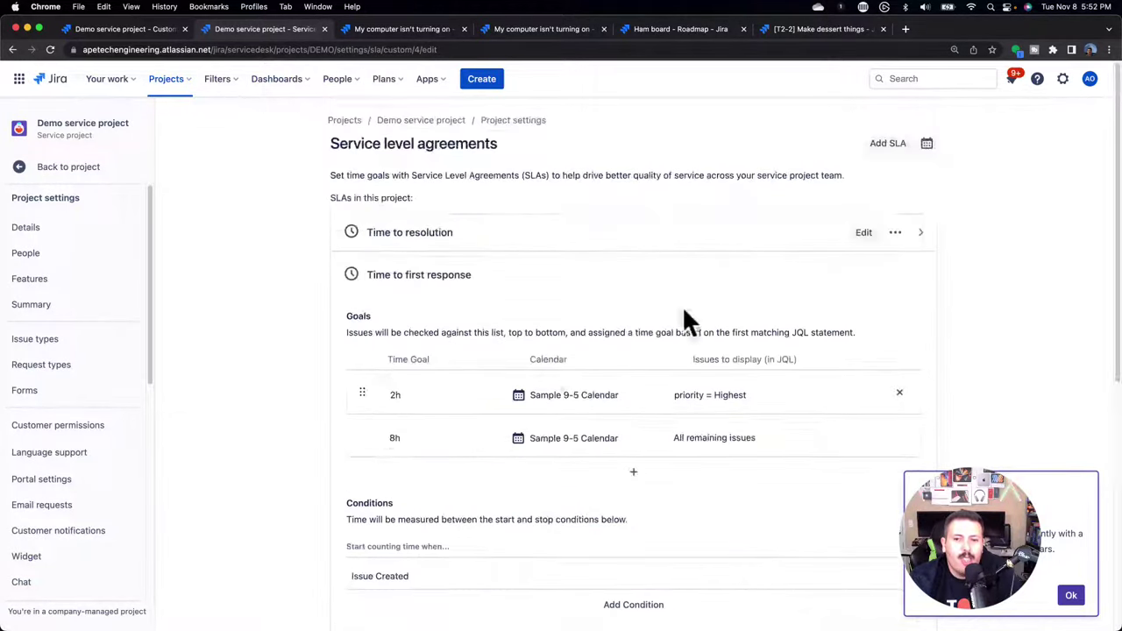
{"action": "double_click", "coordinate": [458, 274]}
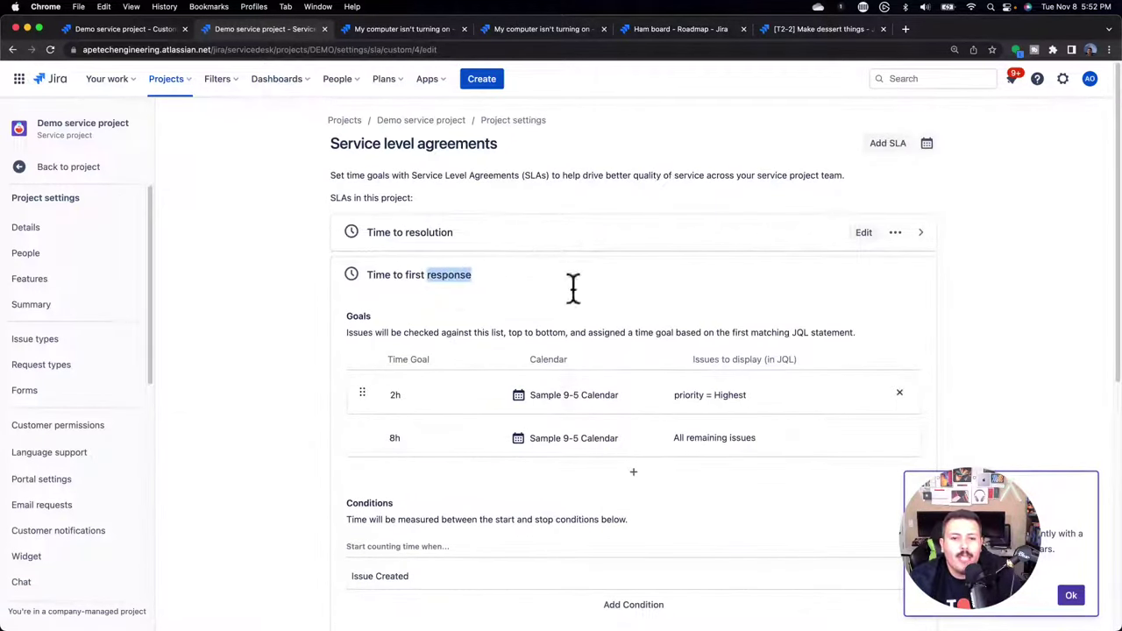
{"action": "scroll", "coordinate": [833, 339], "scroll_direction": "down", "scroll_amount": 5}
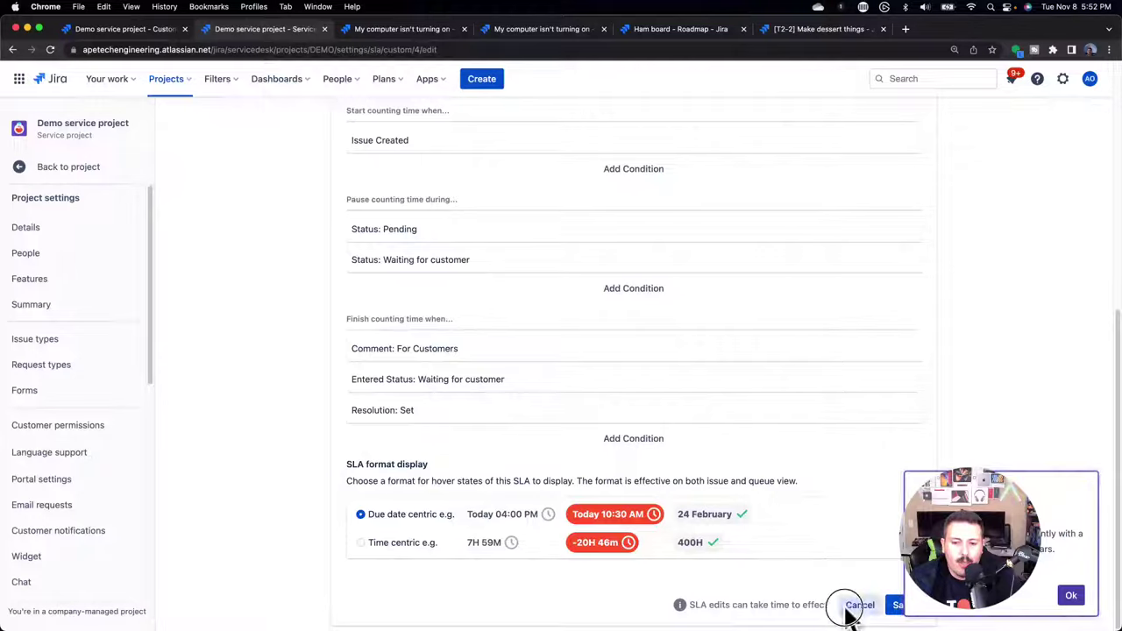
{"action": "left_click", "coordinate": [848, 604]}
{"action": "left_click", "coordinate": [668, 181]}
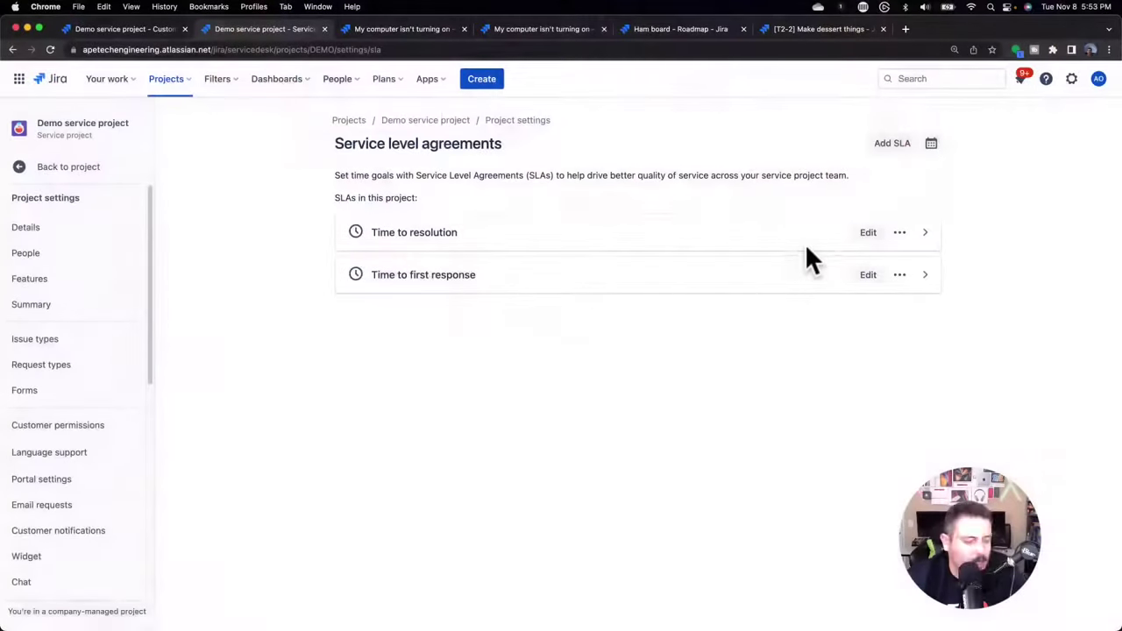
Open the Time to resolution SLA for editing and review its goals, start, pause and finish conditions
{"action": "left_click", "coordinate": [886, 234]}
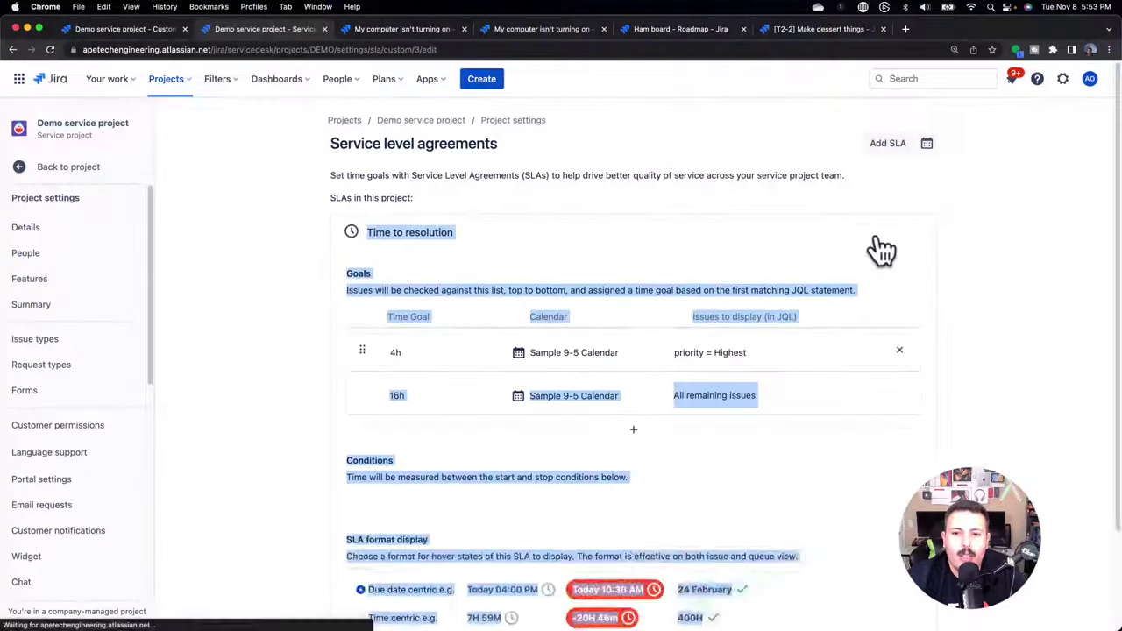
{"action": "left_click", "coordinate": [976, 263]}
{"action": "scroll", "coordinate": [976, 263], "scroll_direction": "down", "scroll_amount": 5}
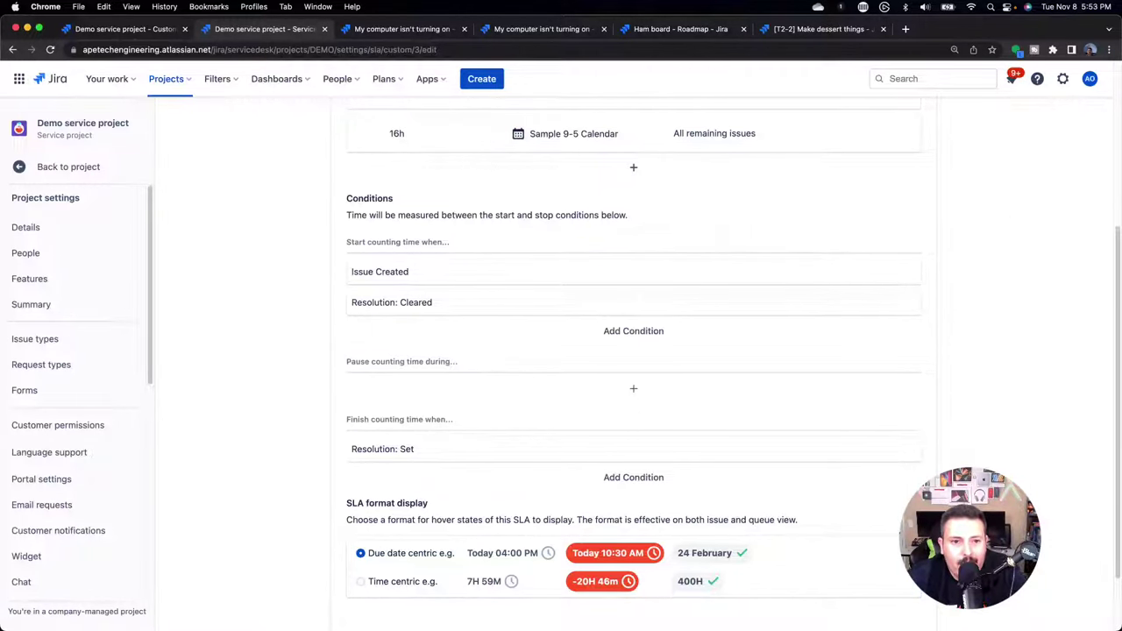
{"action": "scroll", "coordinate": [839, 226], "scroll_direction": "up", "scroll_amount": 5}
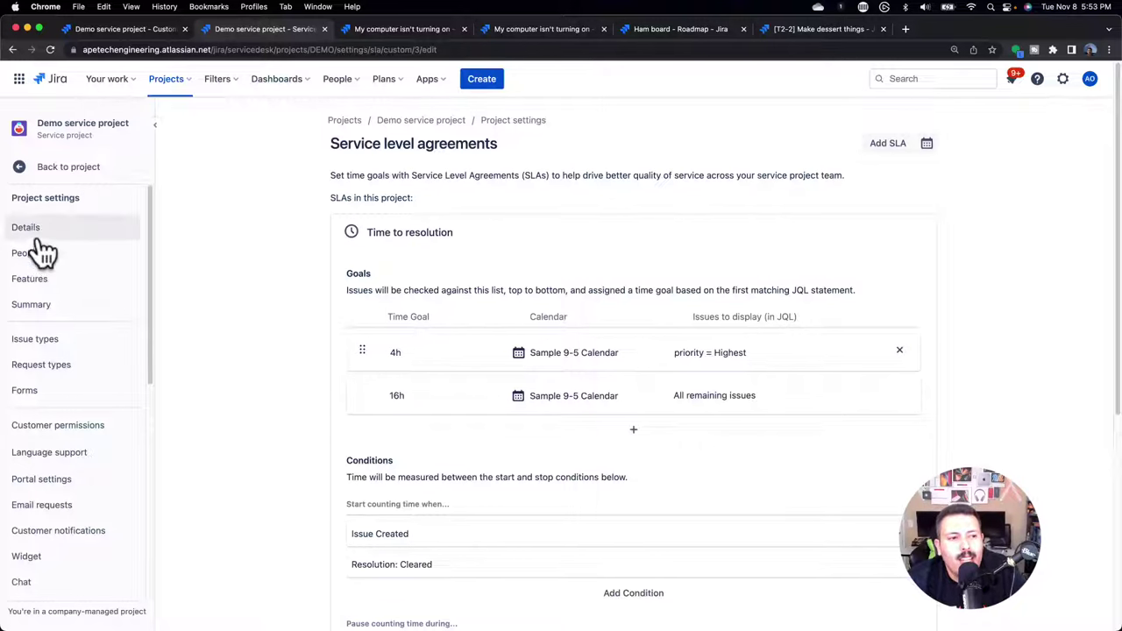
Add a Time to first response column to the All open queue, save the queue, and sort it ascending by that column
{"action": "left_click", "coordinate": [74, 169]}
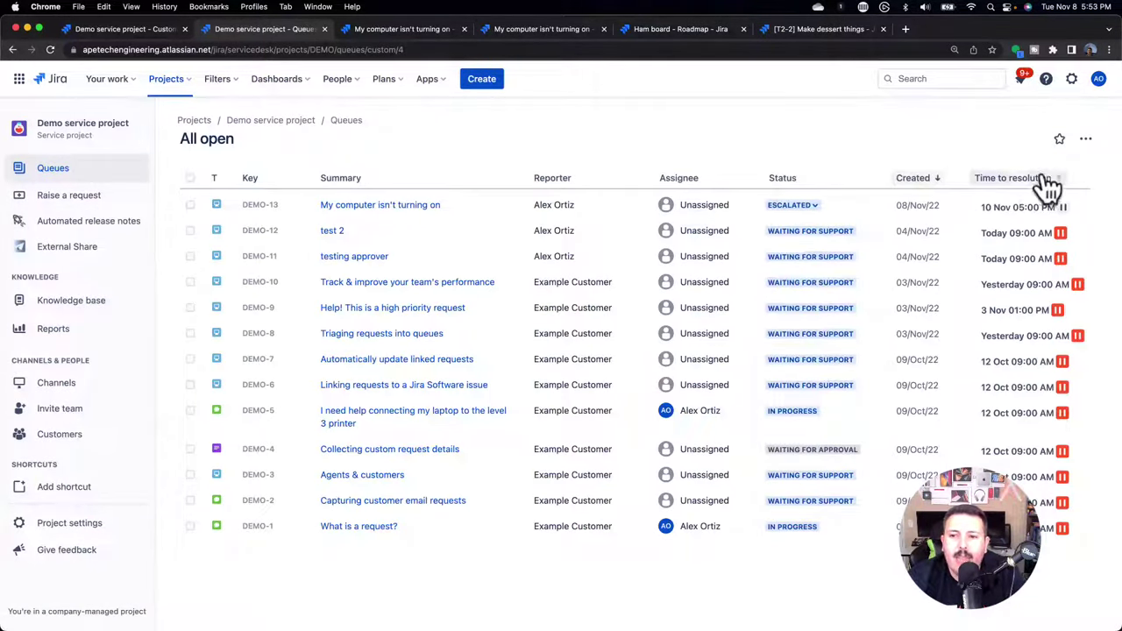
{"action": "left_click", "coordinate": [1085, 138]}
{"action": "left_click", "coordinate": [1052, 169]}
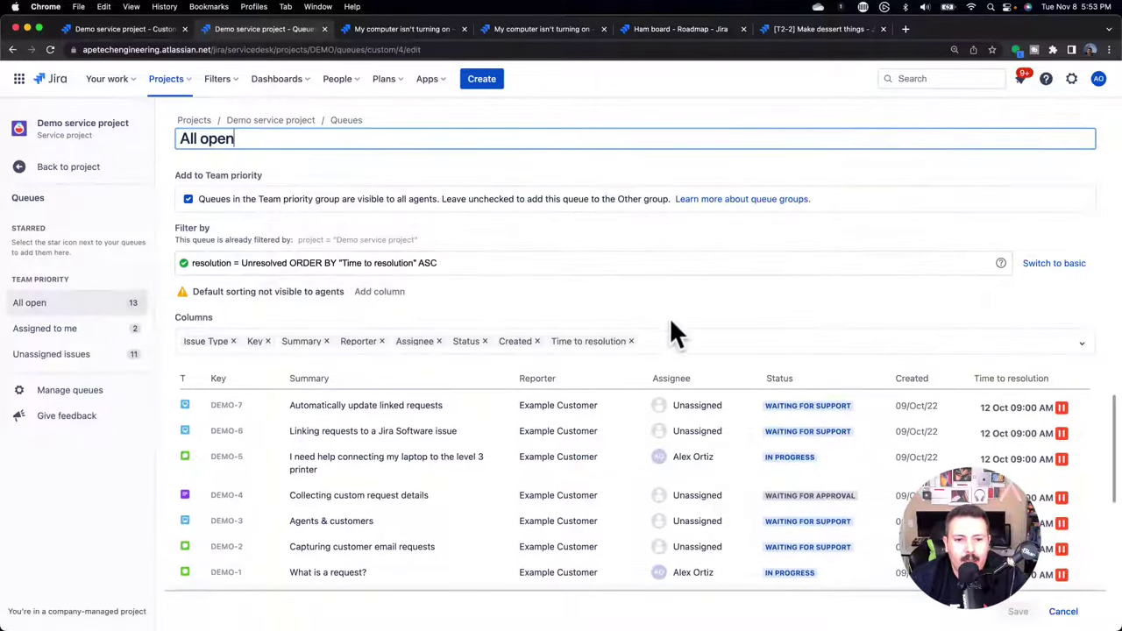
{"action": "left_click", "coordinate": [673, 340]}
{"action": "type", "text": "time"}
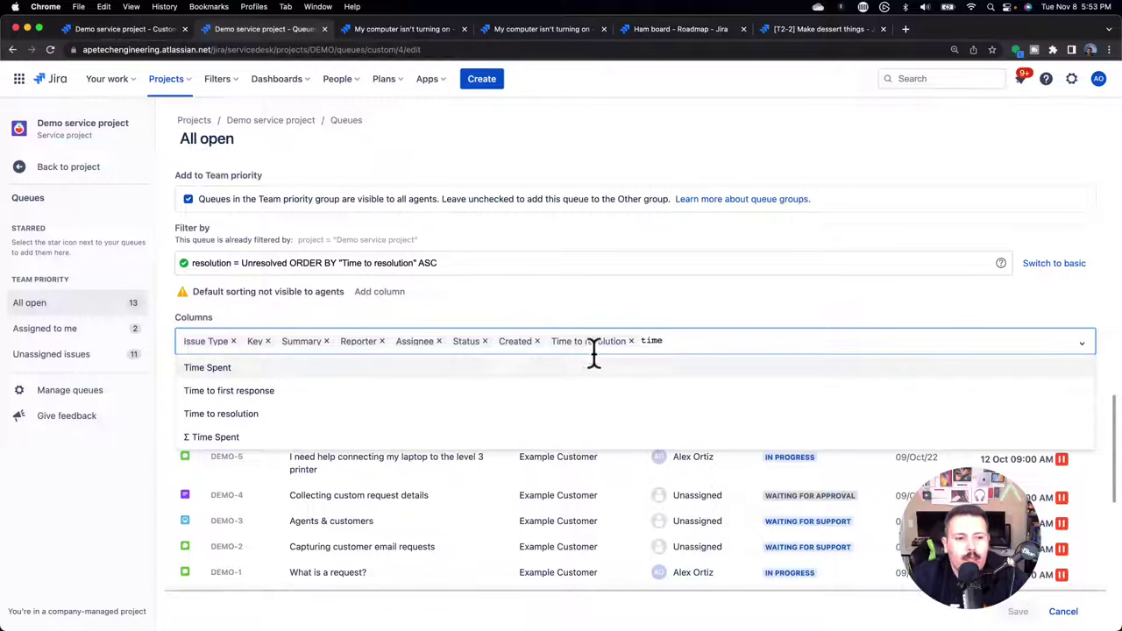
{"action": "left_click", "coordinate": [305, 390]}
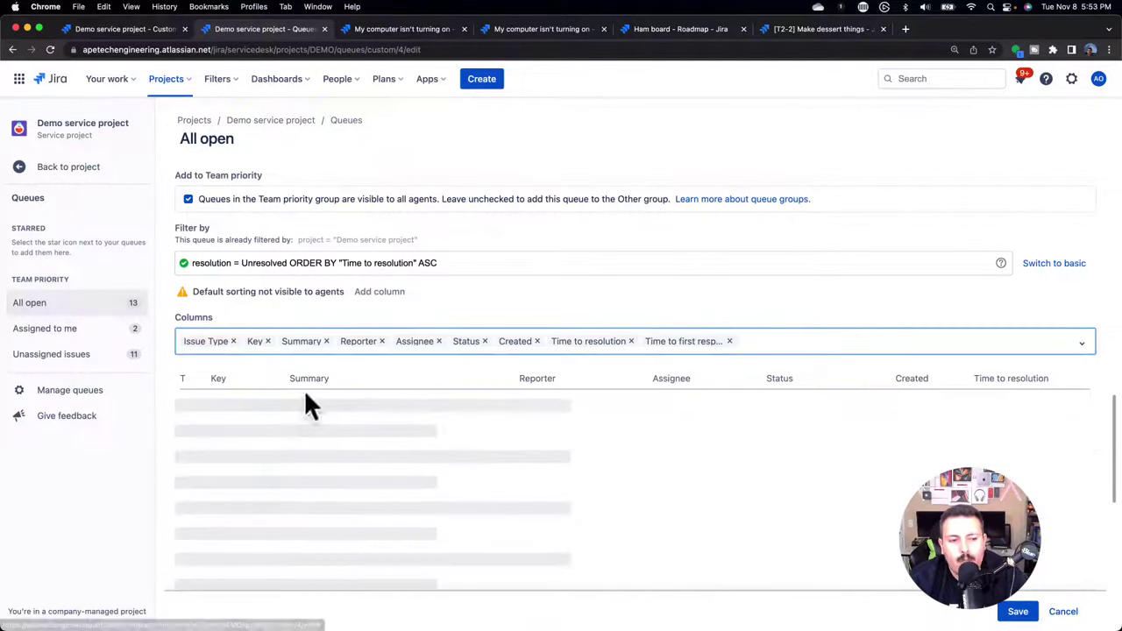
{"action": "left_click", "coordinate": [1016, 612]}
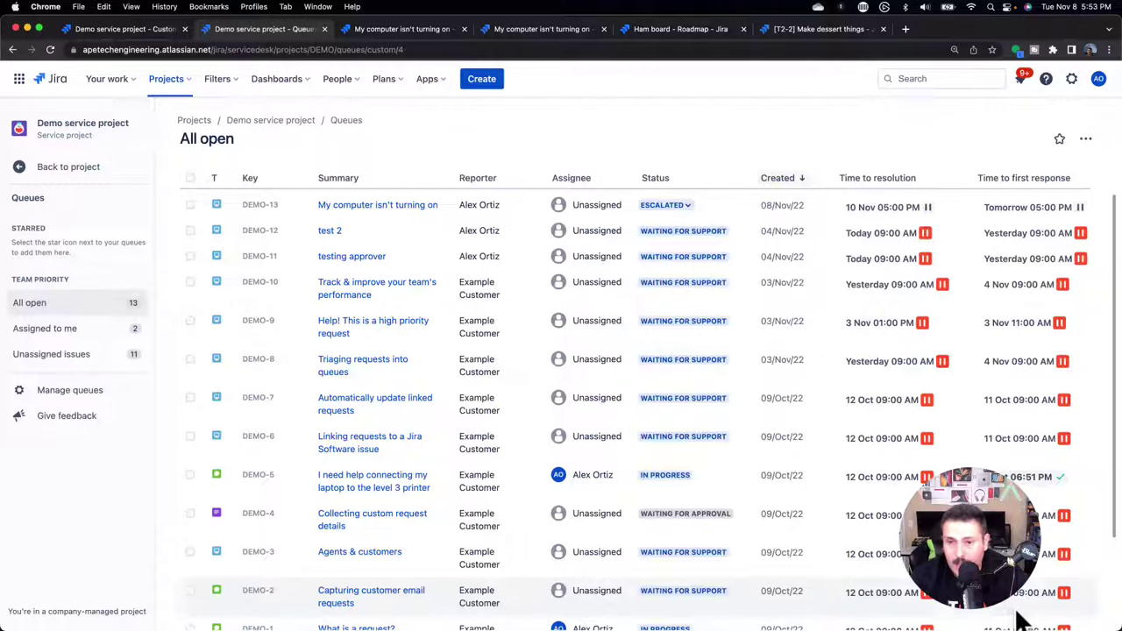
{"action": "left_click", "coordinate": [1017, 179]}
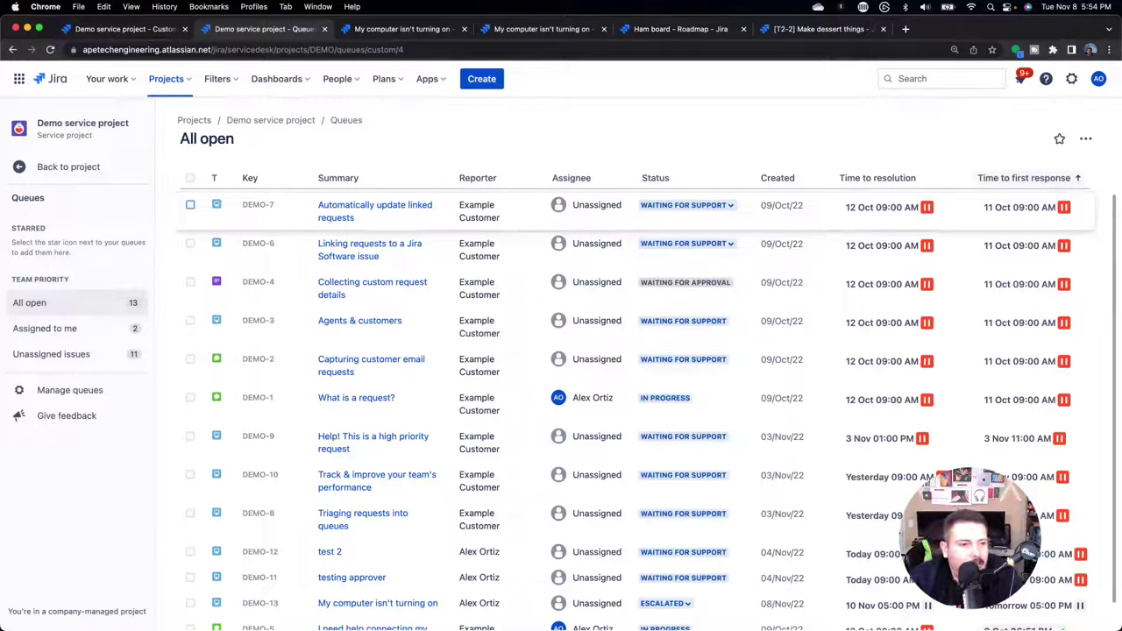
Open the project's People settings and examine the roles that can be assigned to the listed administrator
{"action": "left_click", "coordinate": [83, 167]}
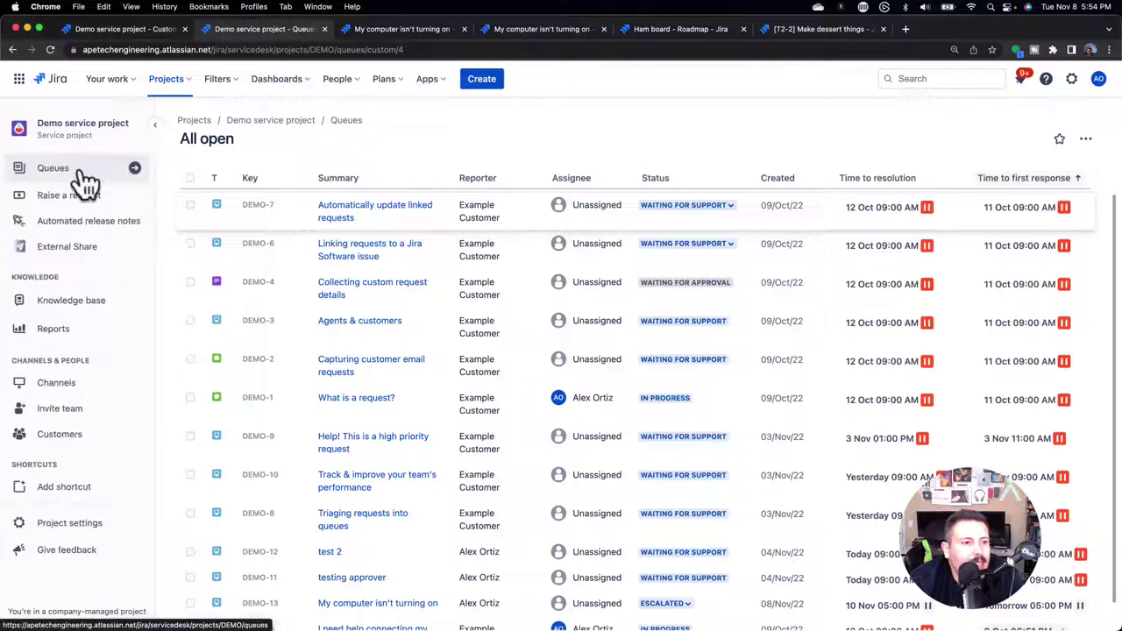
{"action": "left_click", "coordinate": [72, 524]}
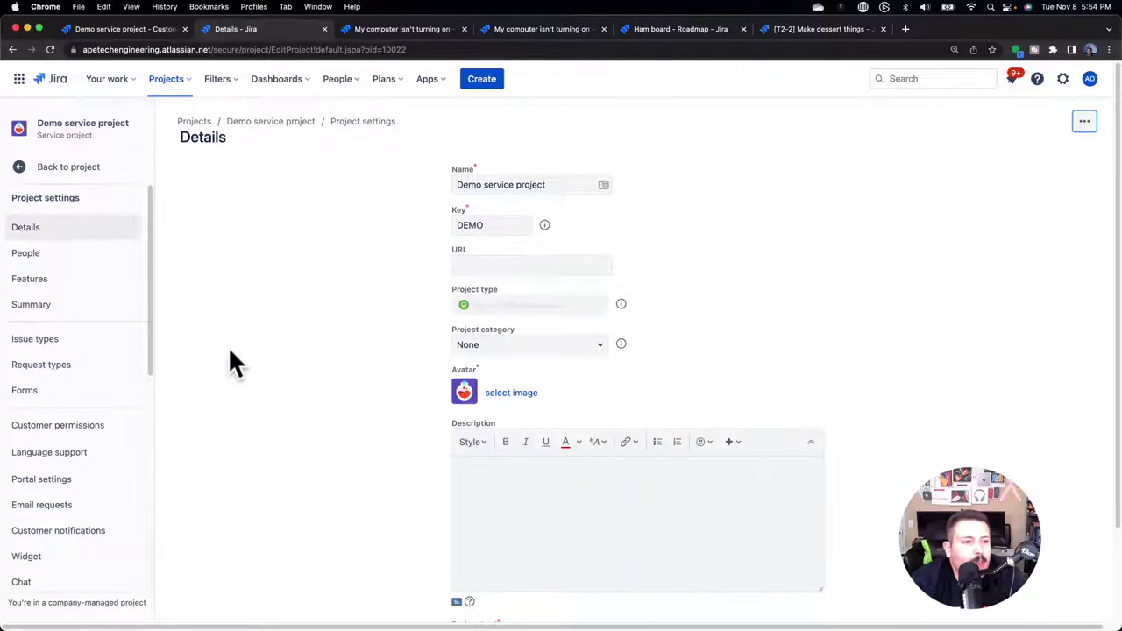
{"action": "left_click", "coordinate": [77, 257]}
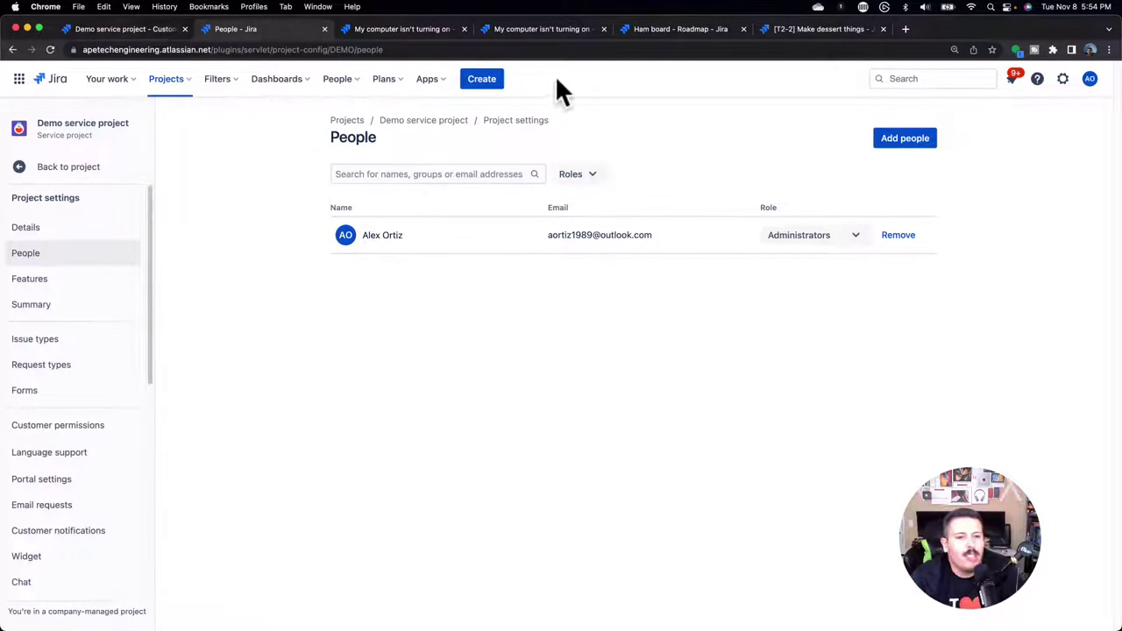
{"action": "left_click", "coordinate": [831, 234]}
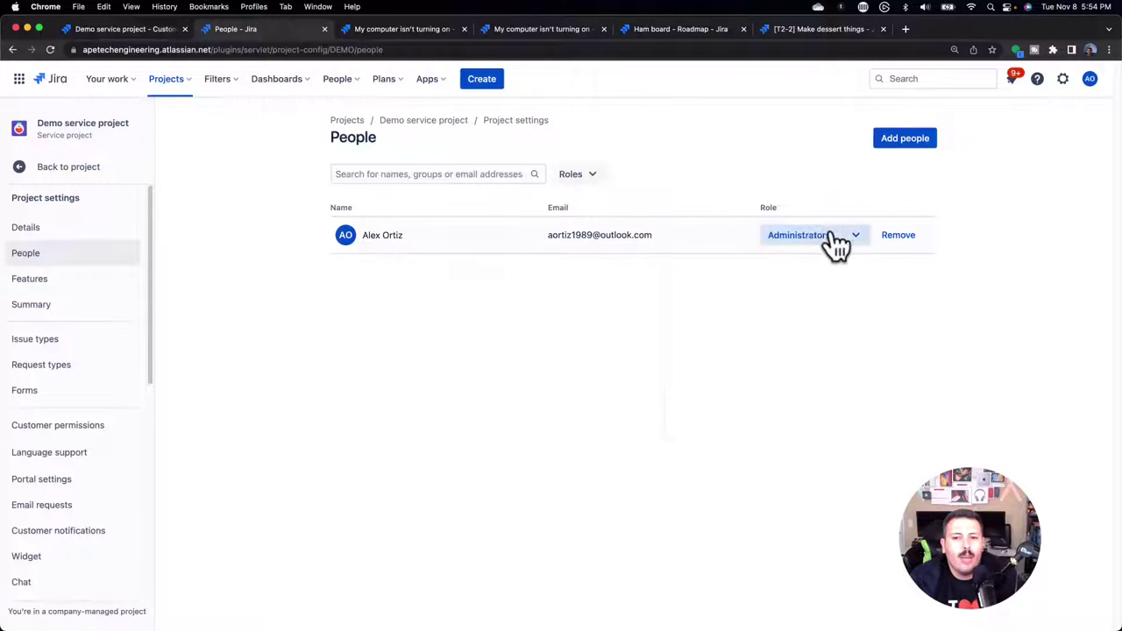
{"action": "mouse_move", "coordinate": [721, 279]}
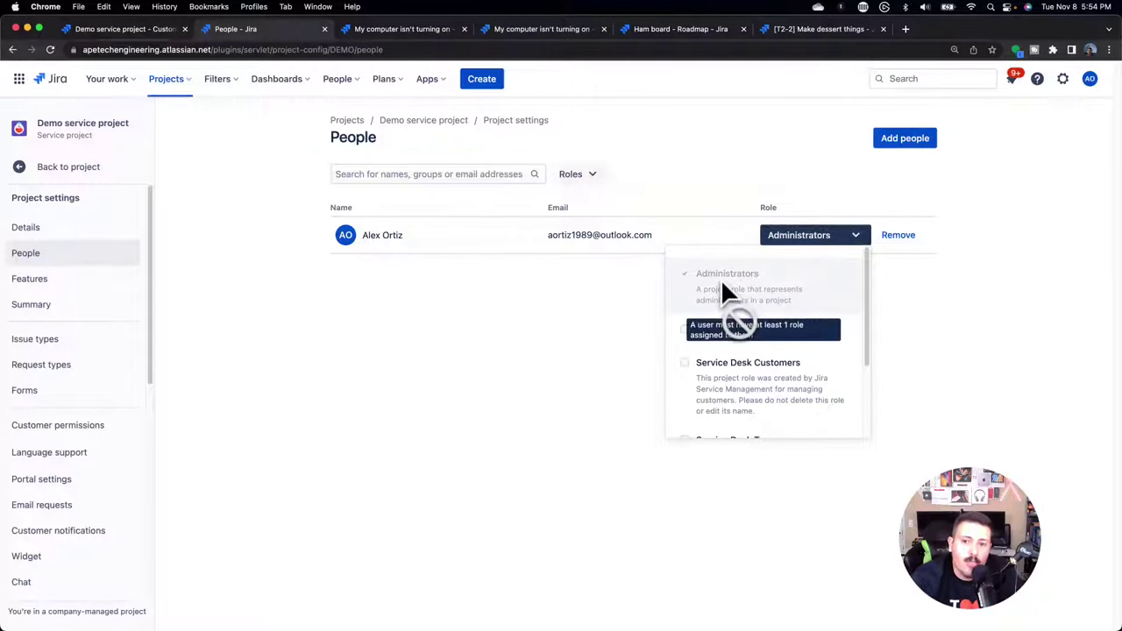
{"action": "scroll", "coordinate": [745, 383], "scroll_direction": "down", "scroll_amount": 2}
{"action": "scroll", "coordinate": [711, 398], "scroll_direction": "down", "scroll_amount": 1}
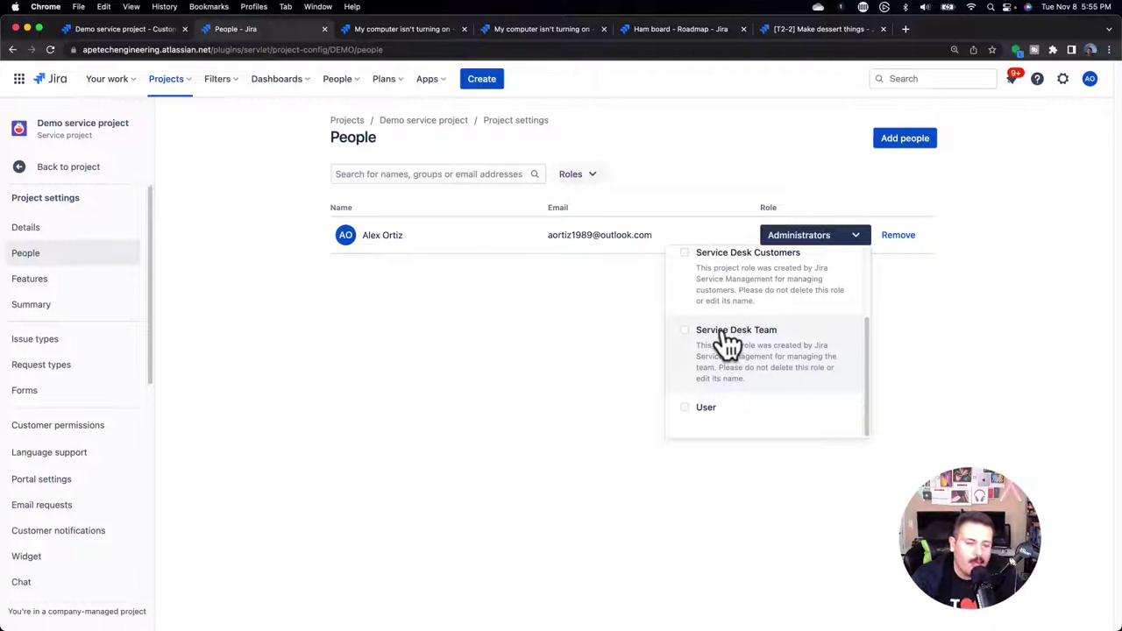
{"action": "scroll", "coordinate": [727, 346], "scroll_direction": "up", "scroll_amount": 2}
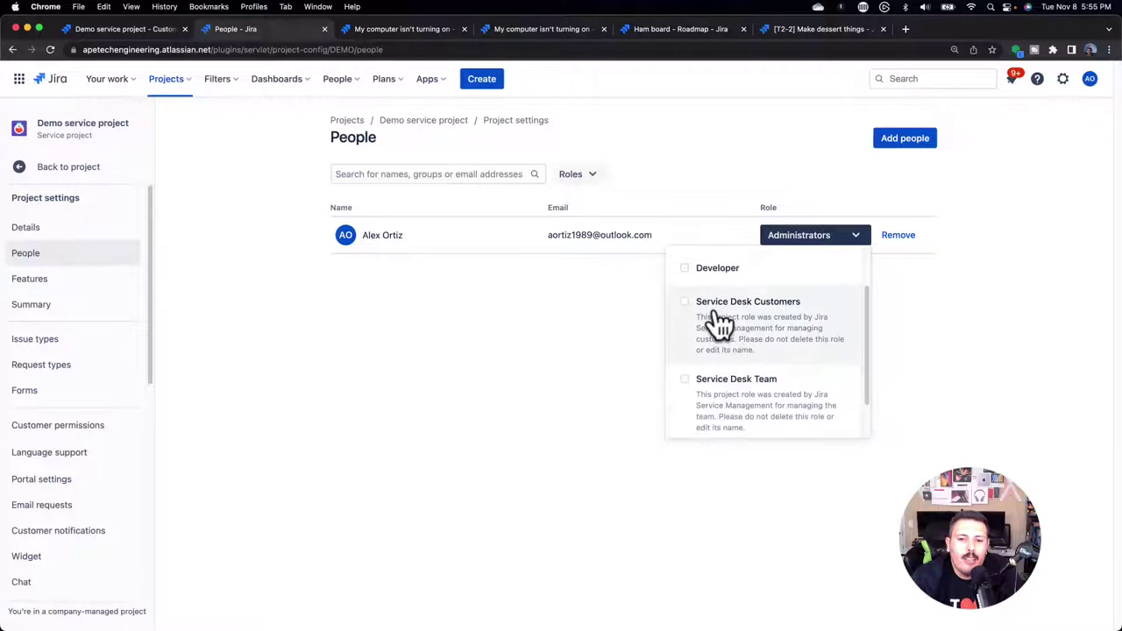